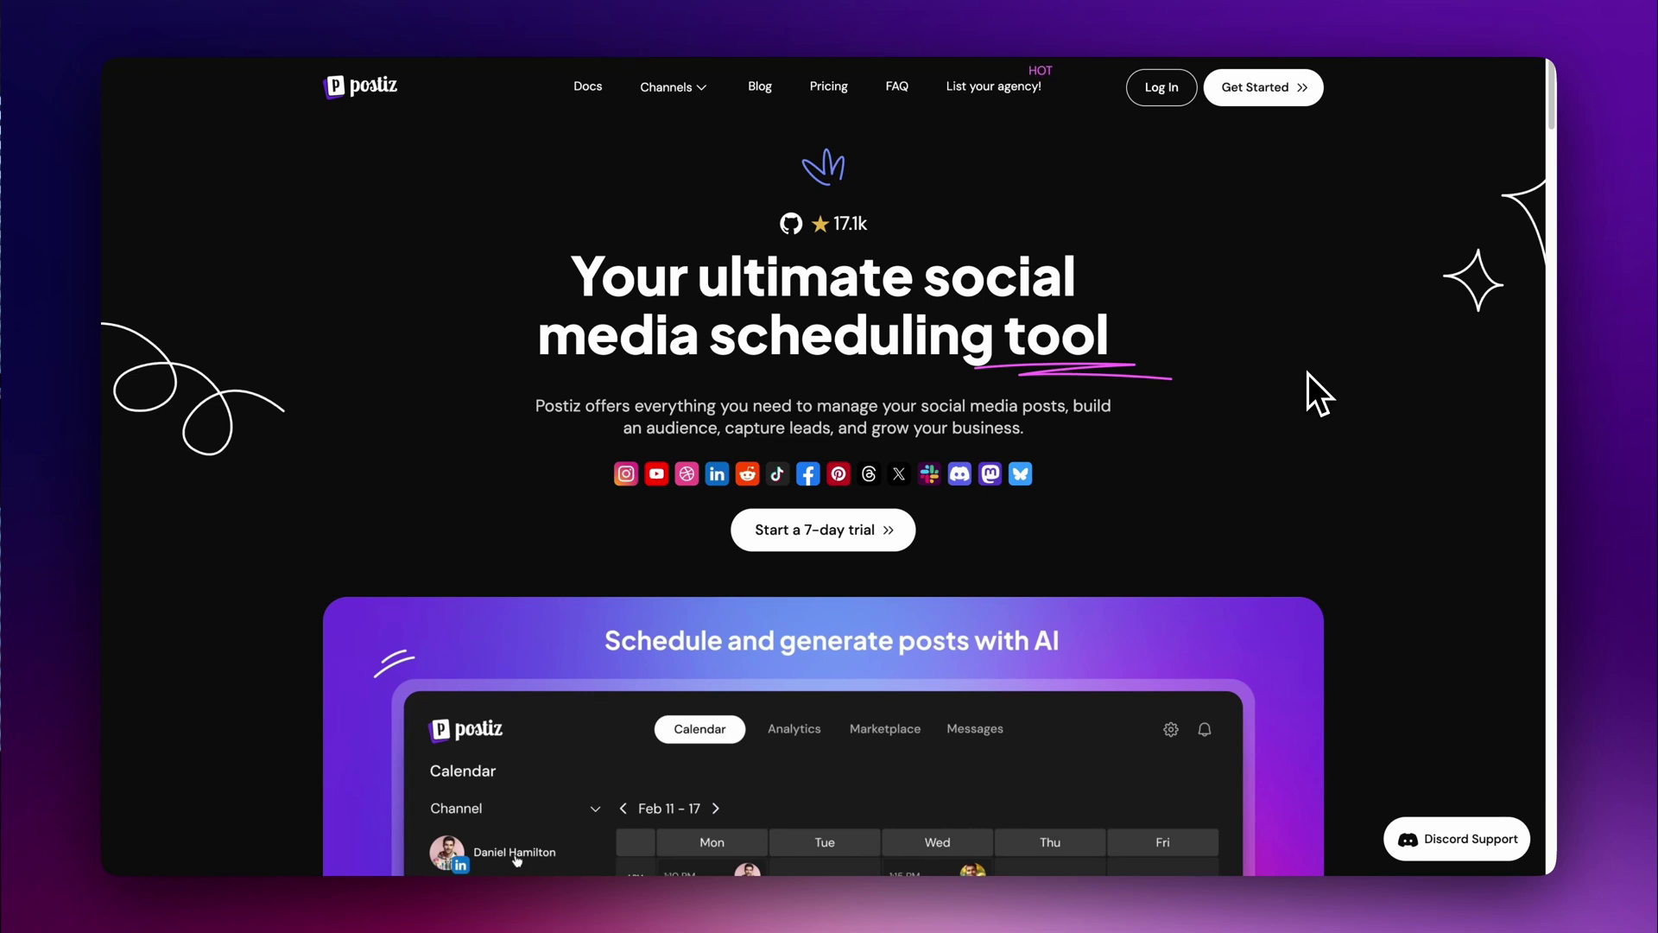
# Scroll through the elest.io homepage feature cards
pyautogui.scroll(-5, 1307, 373)
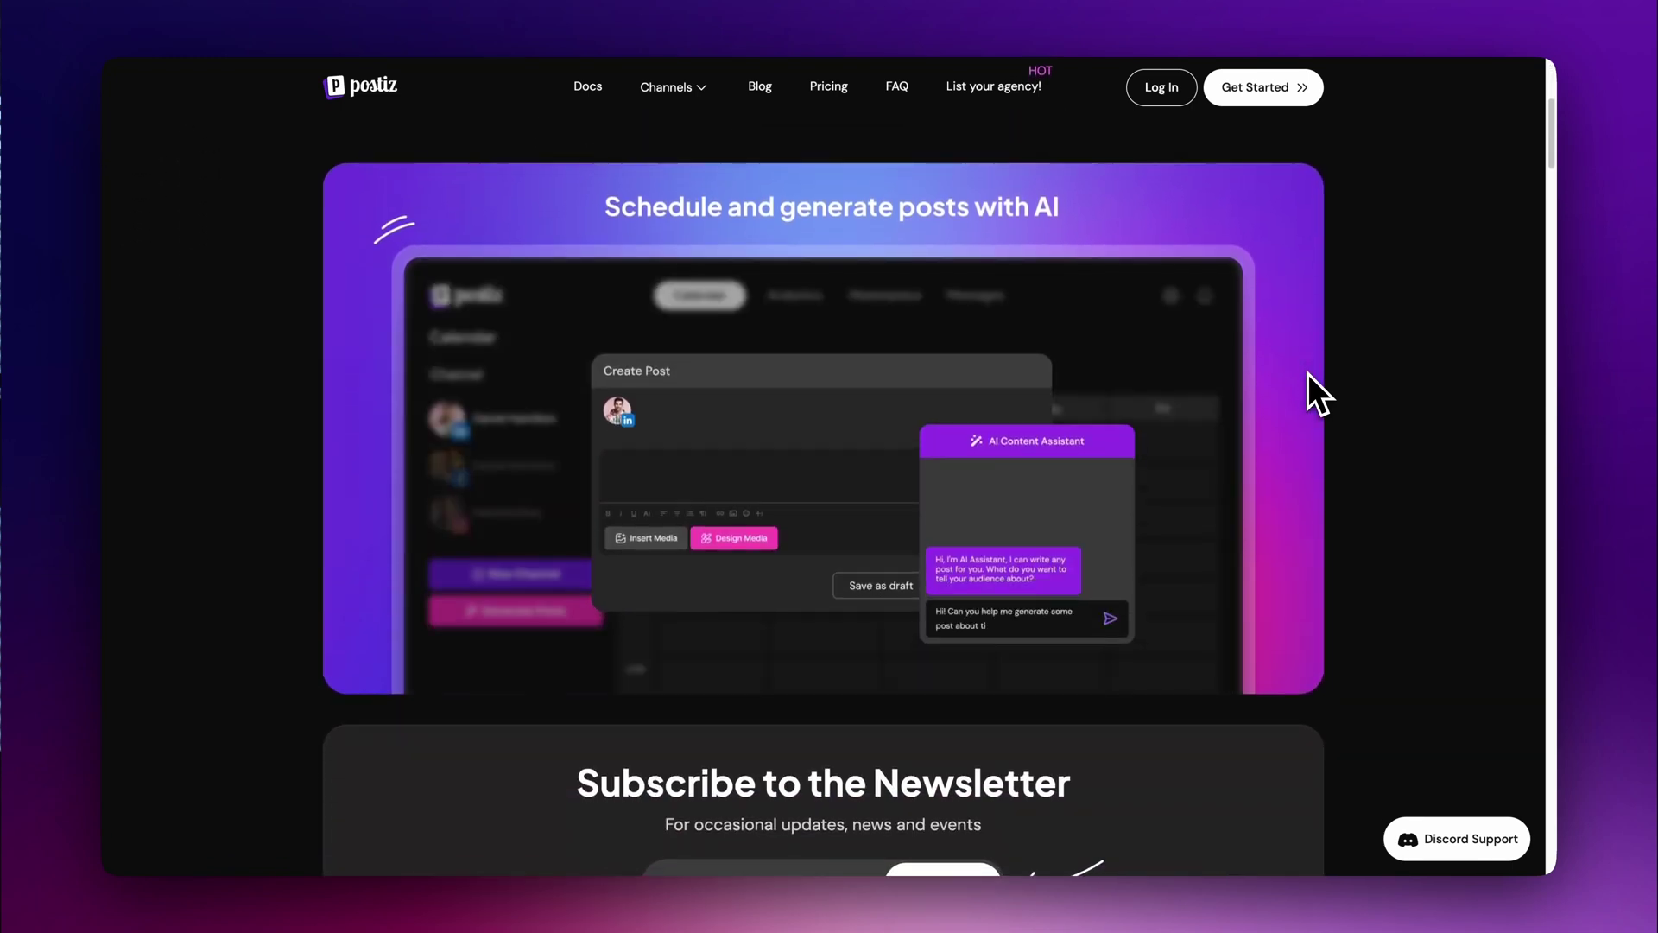
pyautogui.scroll(-10, 1307, 373)
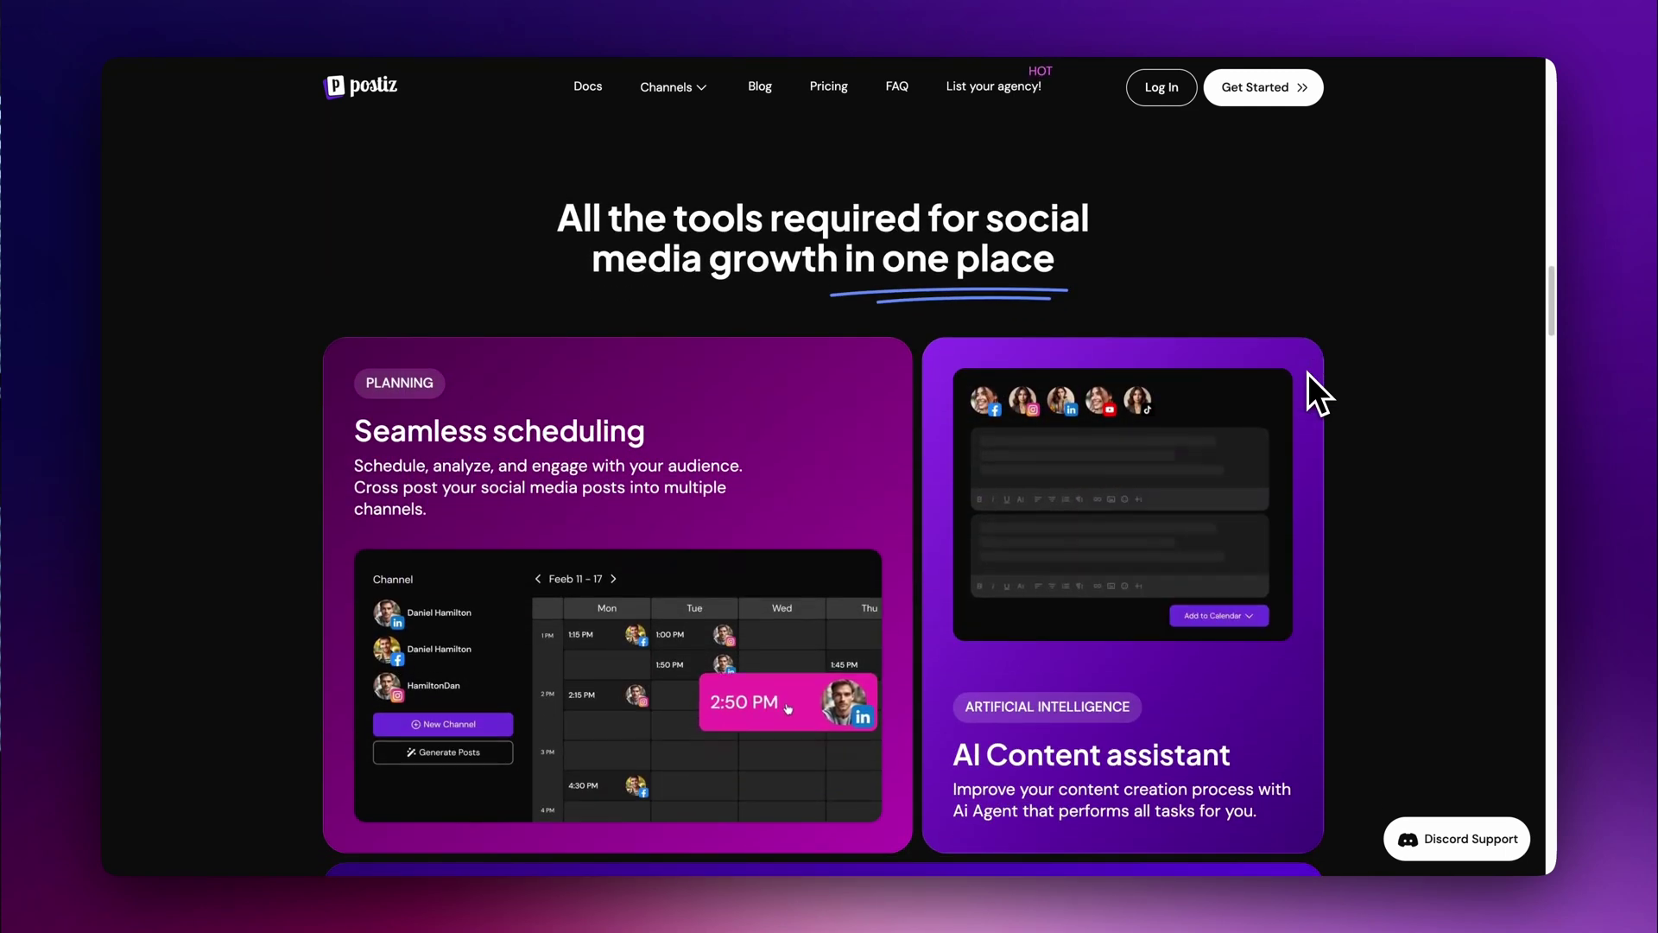
pyautogui.scroll(-4, 1308, 373)
pyautogui.scroll(-3, 1307, 373)
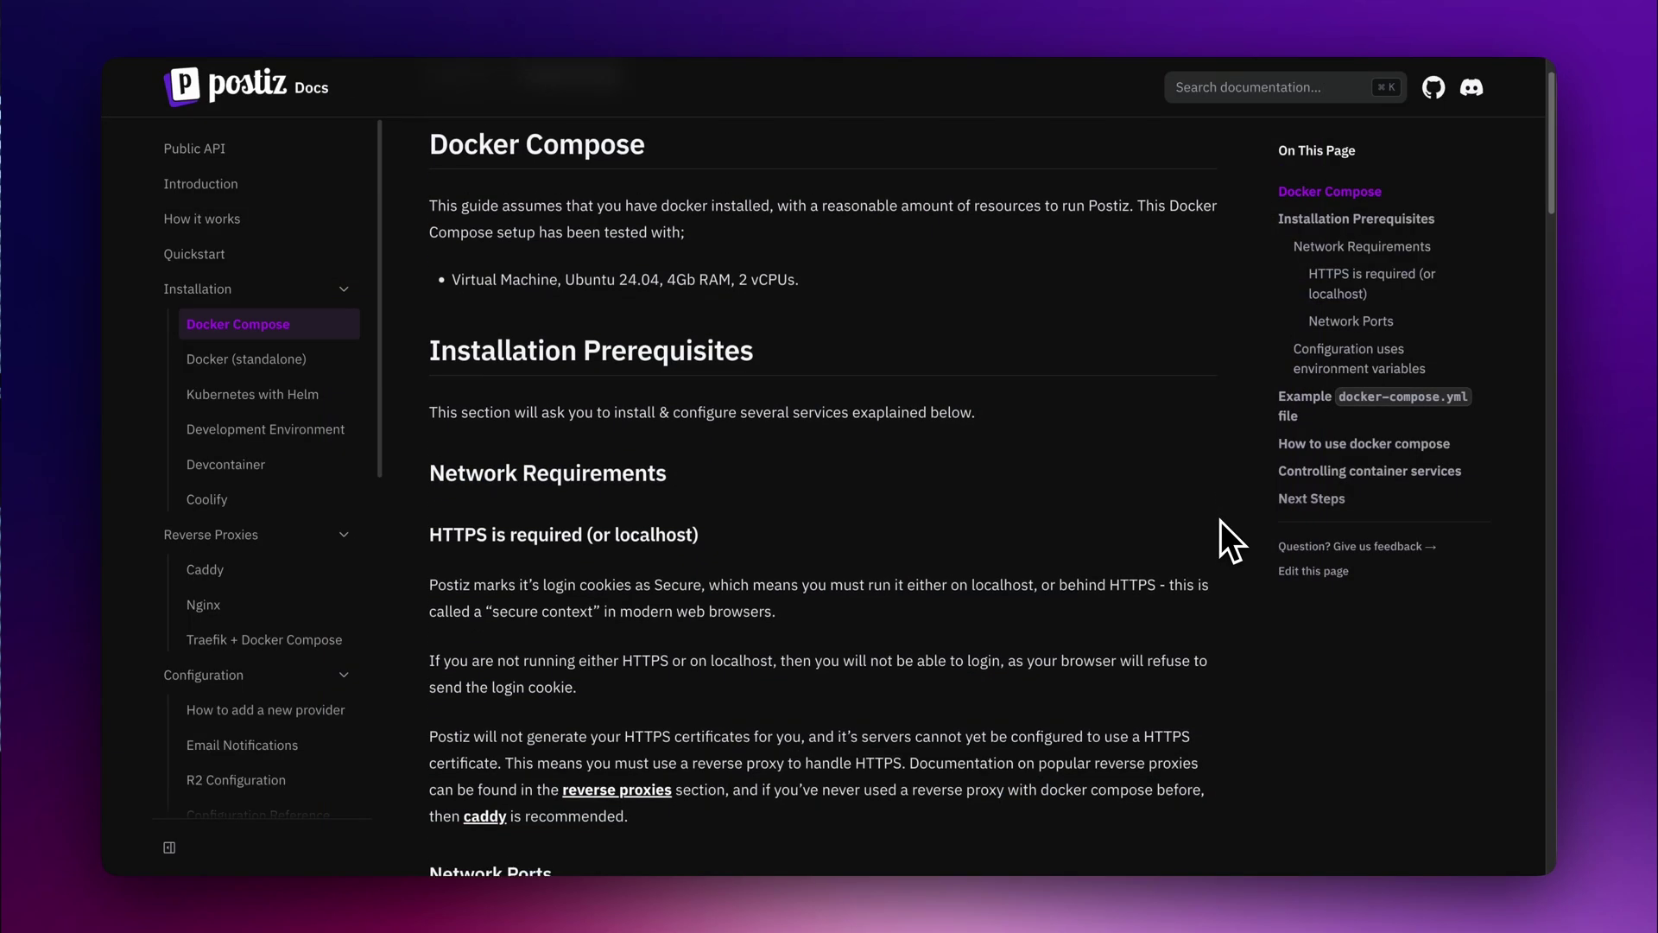
pyautogui.scroll(-1, 1220, 521)
pyautogui.scroll(-4, 1221, 521)
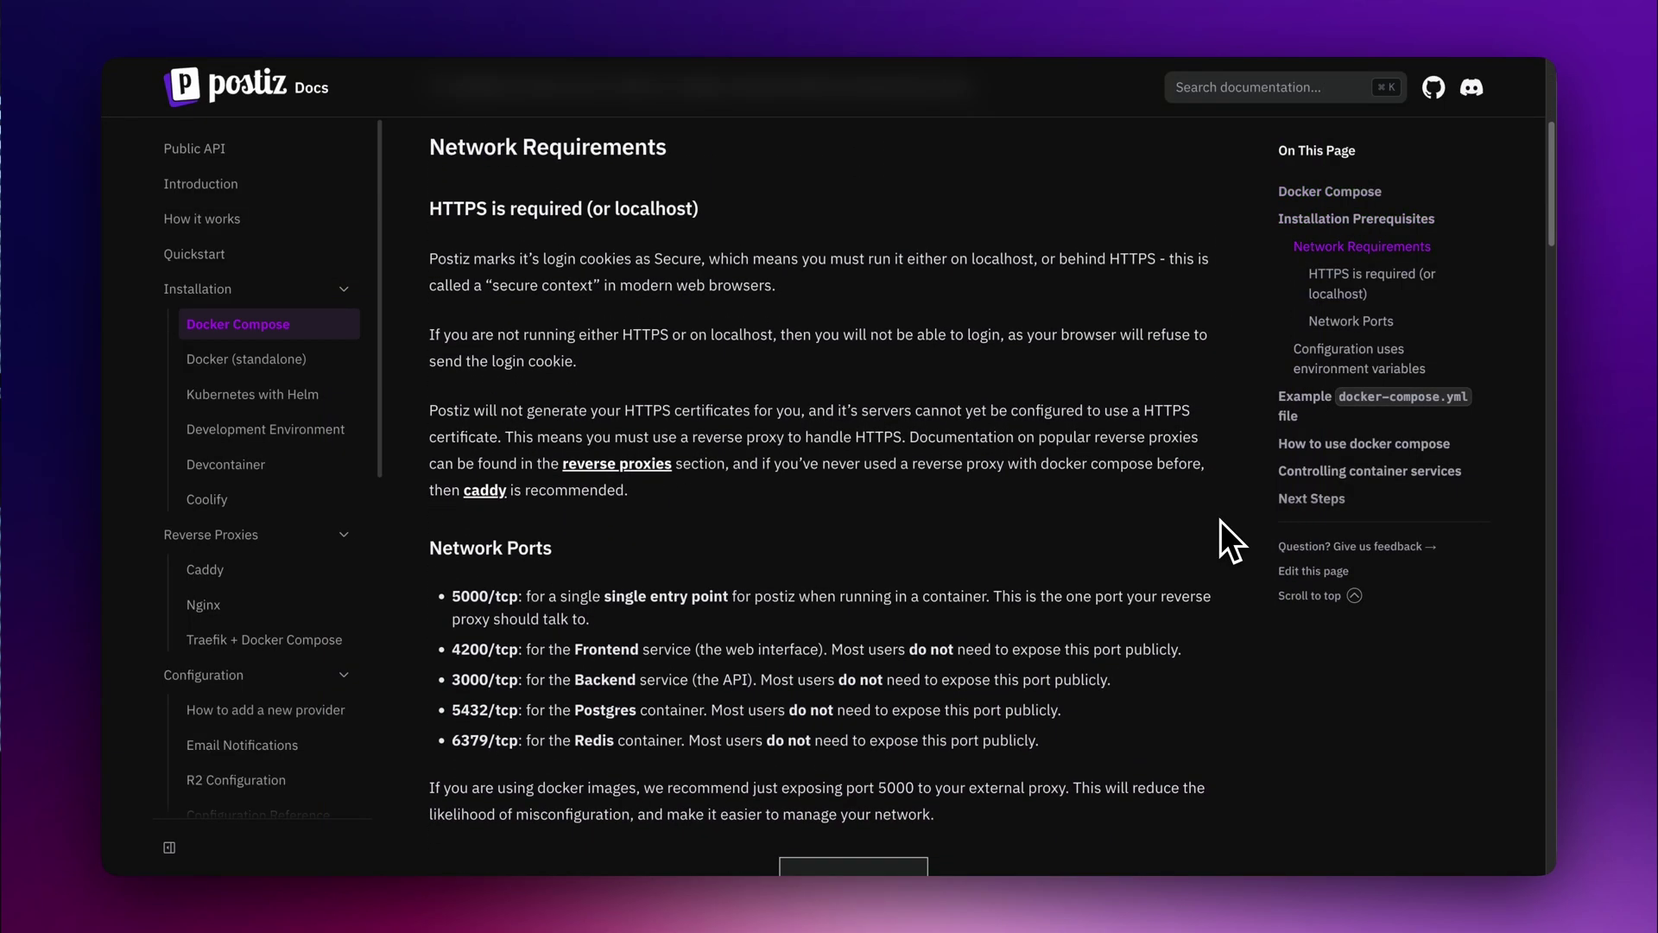
pyautogui.scroll(-2, 1220, 521)
pyautogui.scroll(-4, 1220, 521)
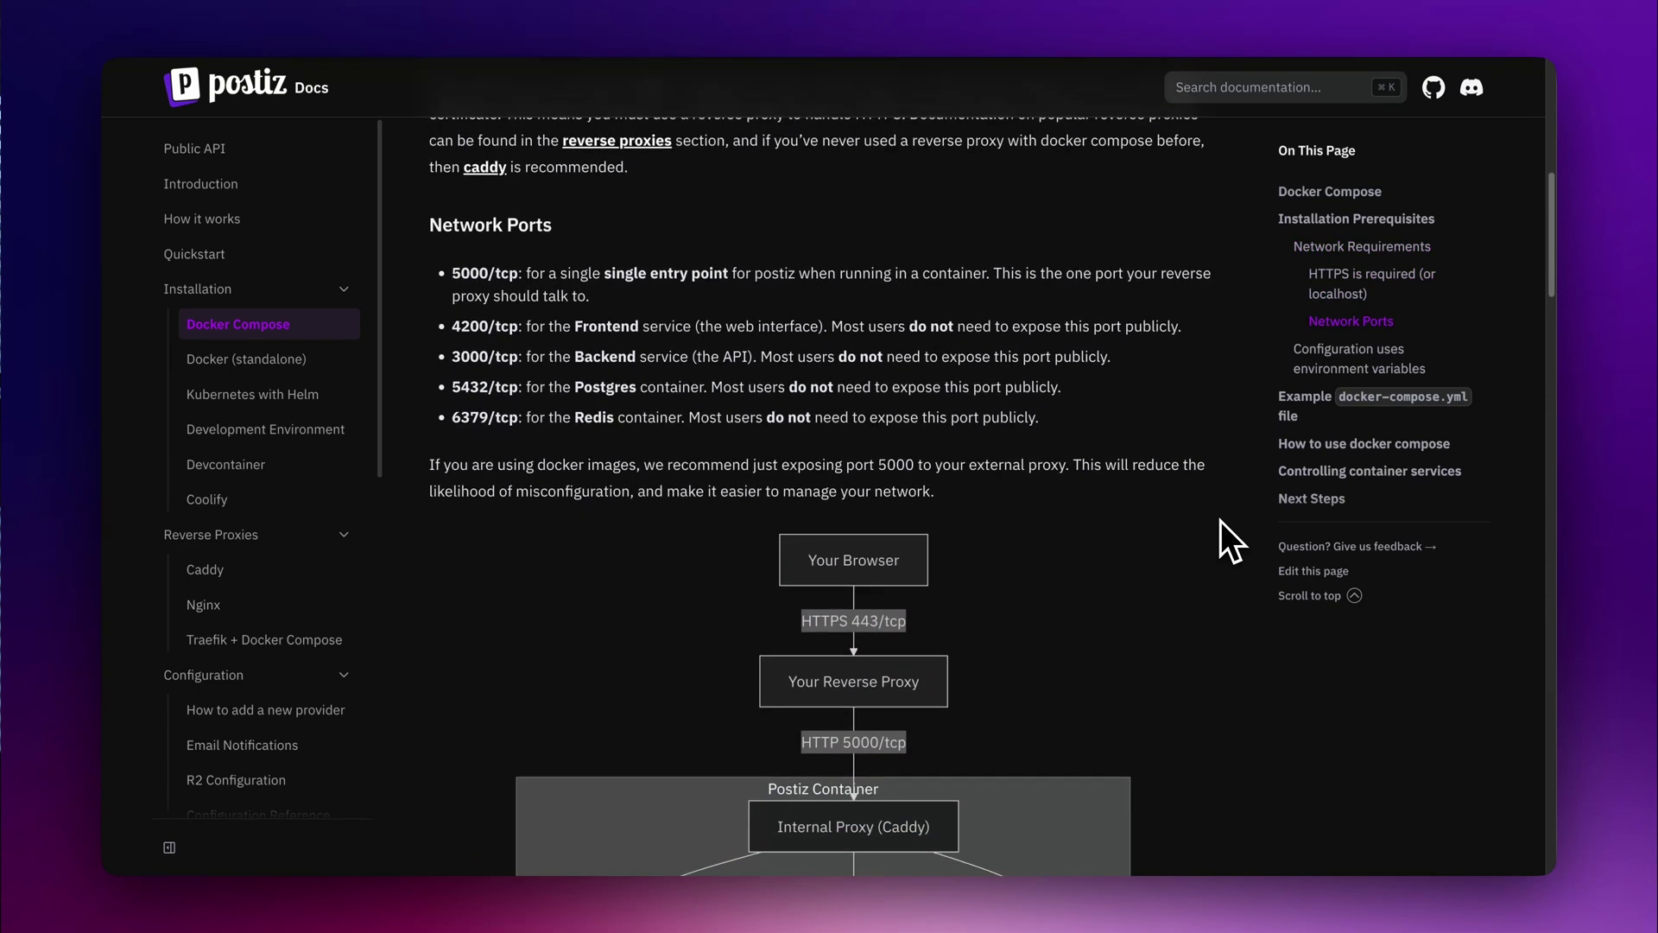
pyautogui.scroll(-2, 1221, 521)
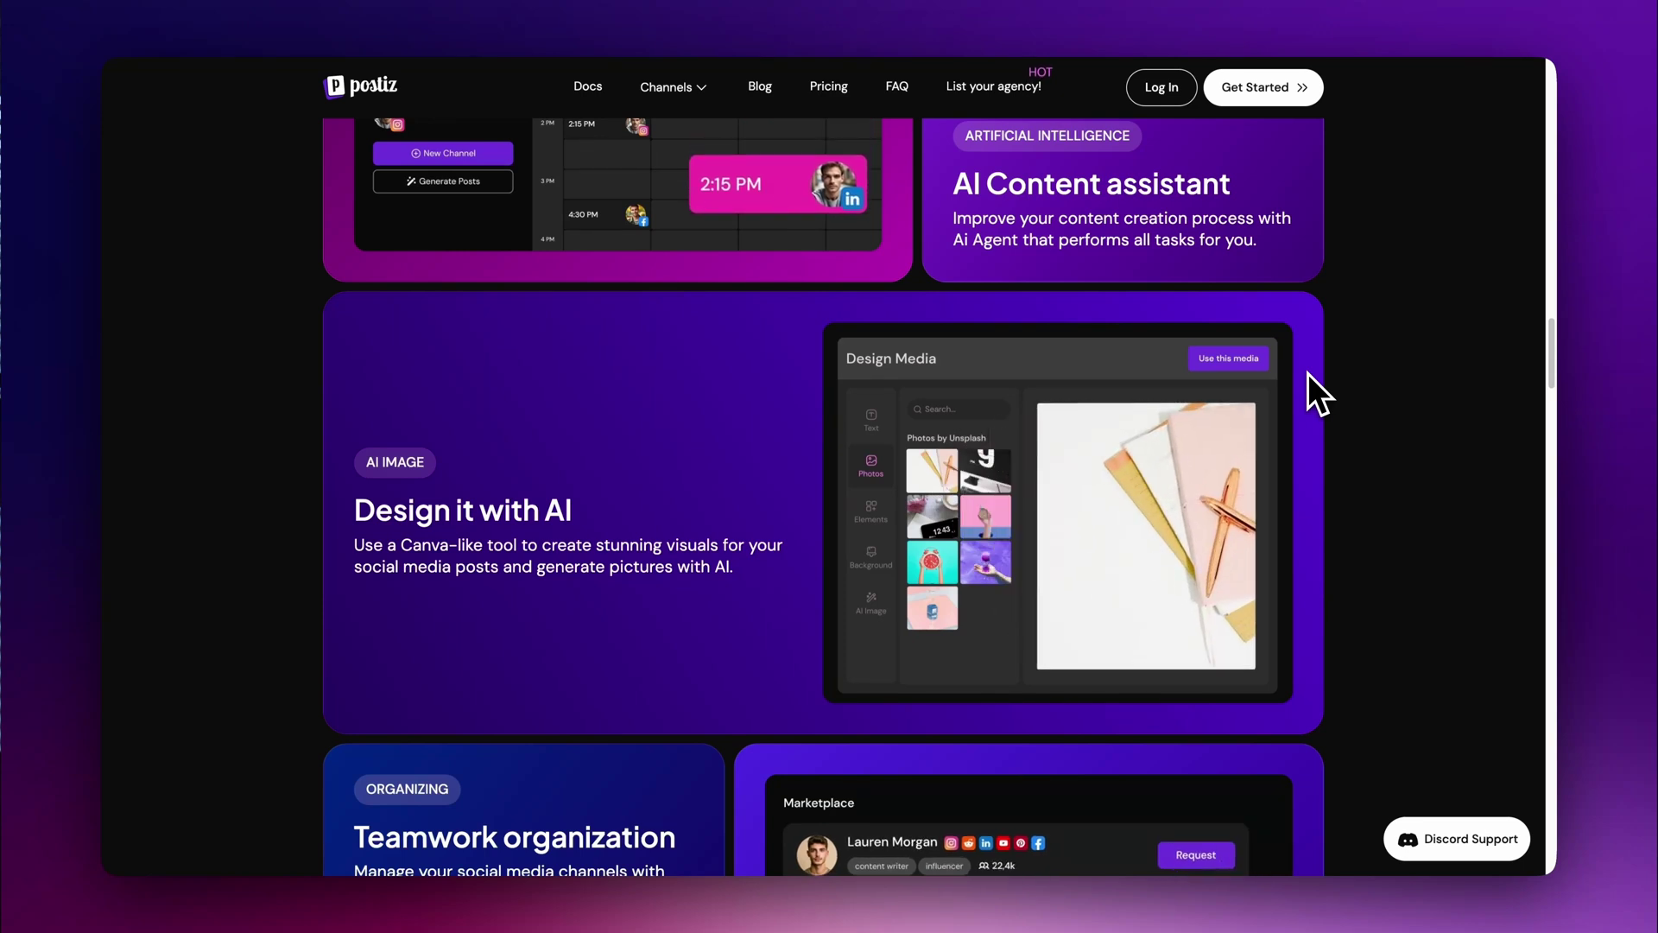
pyautogui.scroll(-1, 1307, 373)
pyautogui.scroll(-5, 1307, 373)
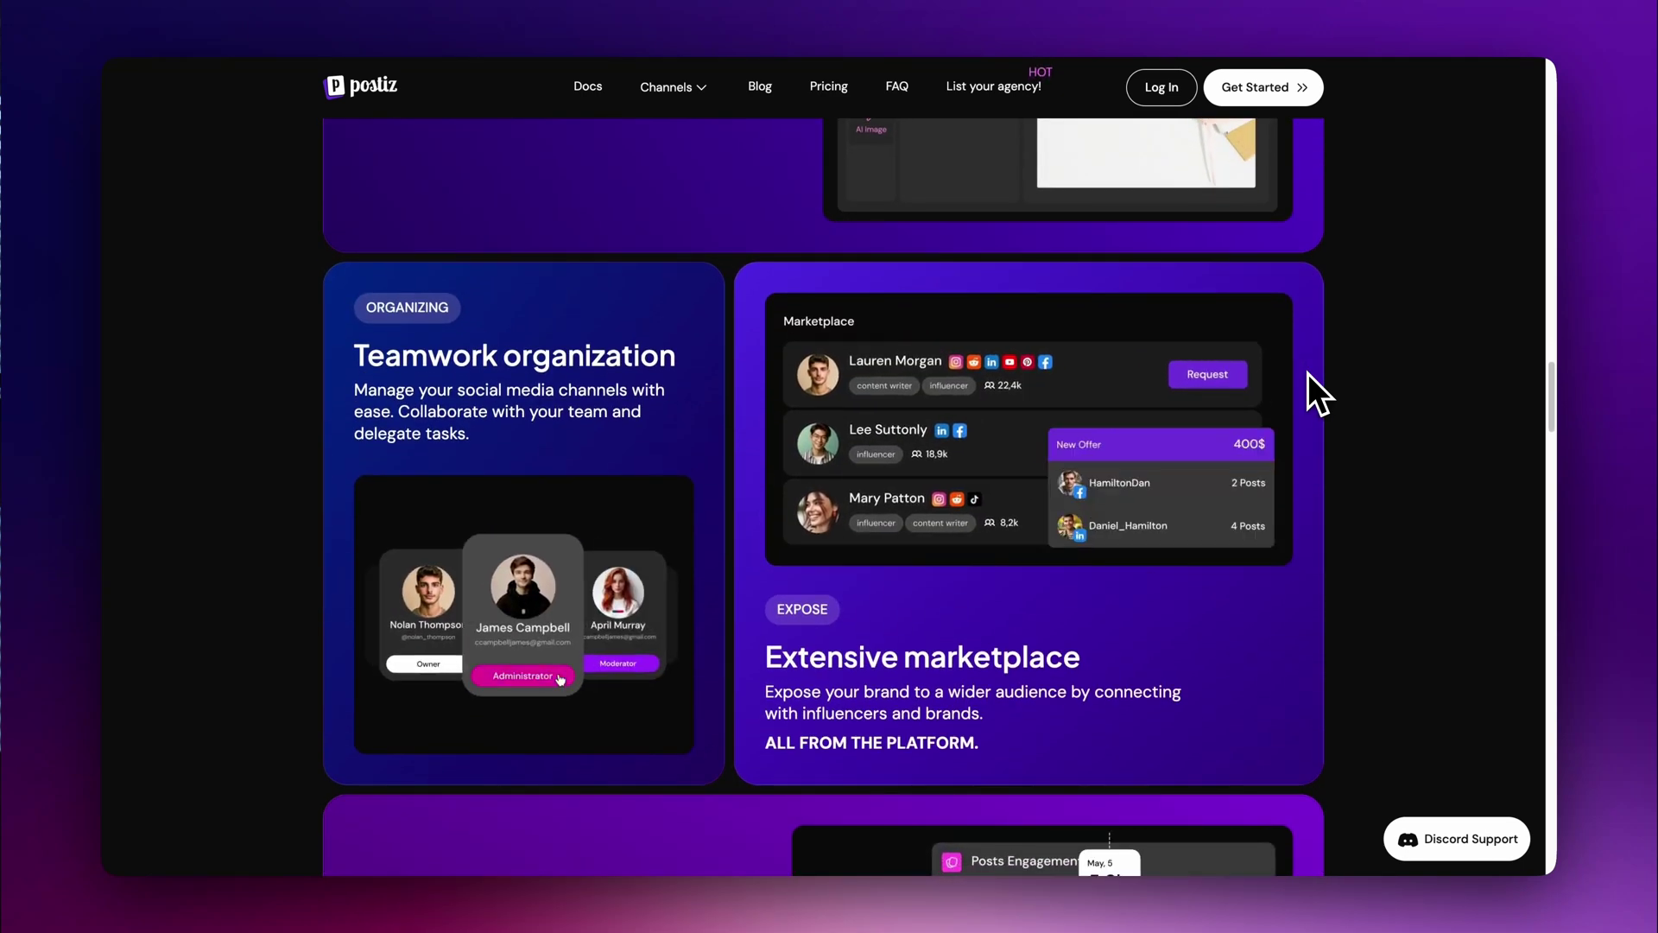
pyautogui.scroll(-1, 1307, 373)
pyautogui.scroll(-5, 1307, 373)
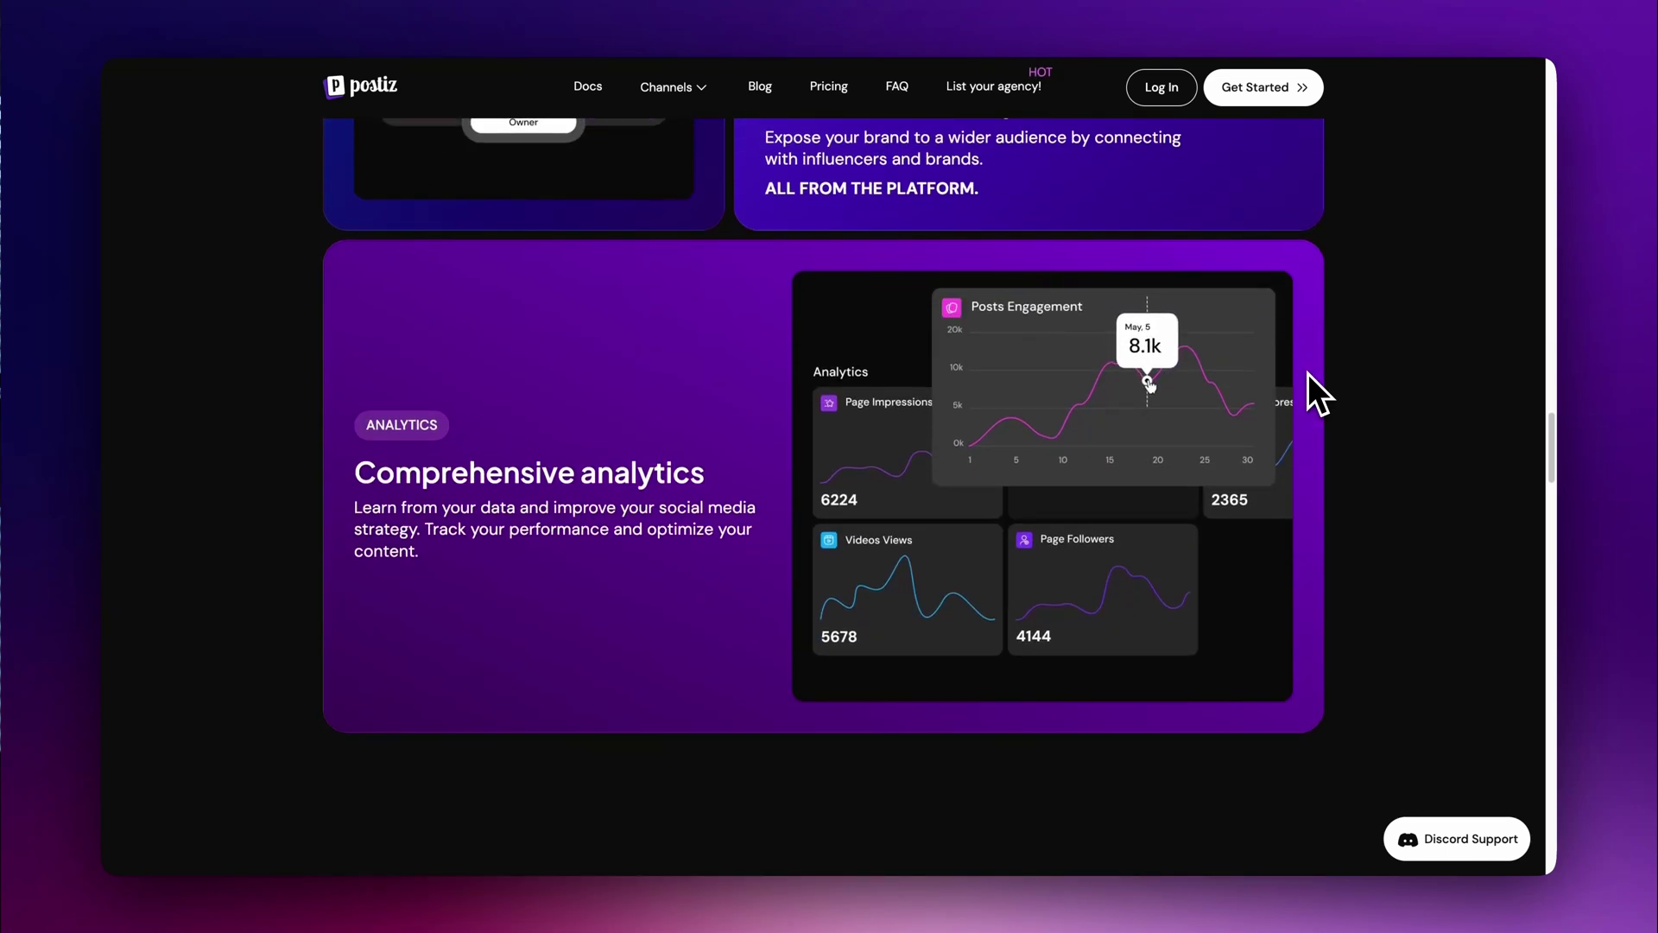
pyautogui.scroll(-8, 1307, 373)
pyautogui.scroll(-1, 1308, 373)
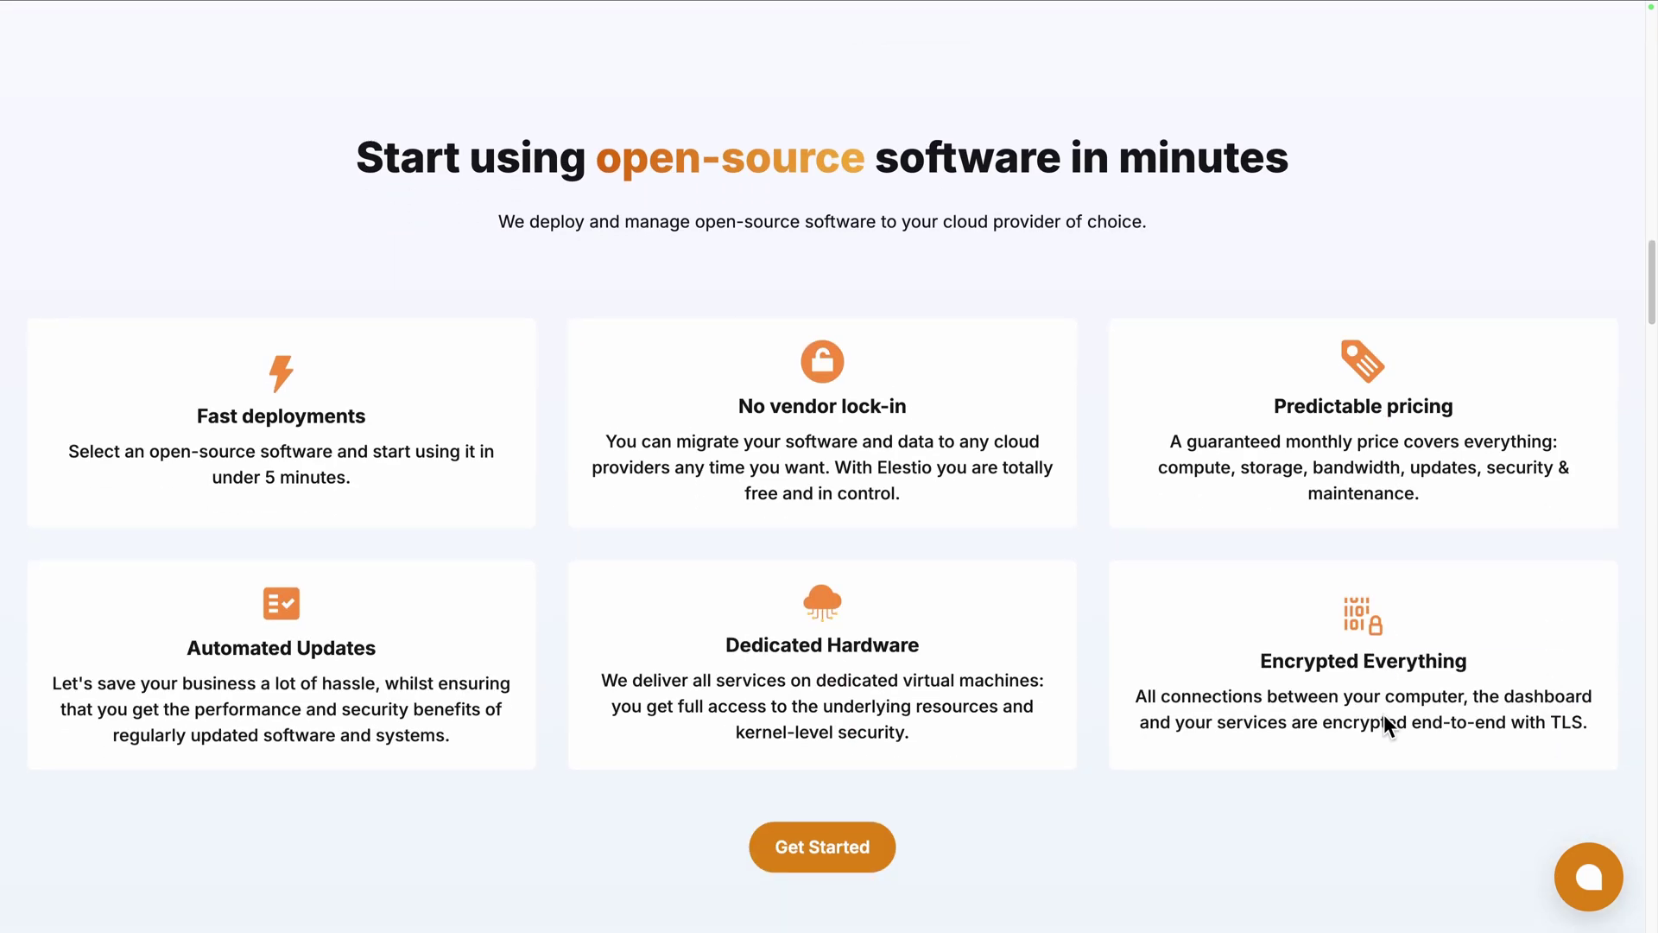
pyautogui.scroll(-10, 1384, 717)
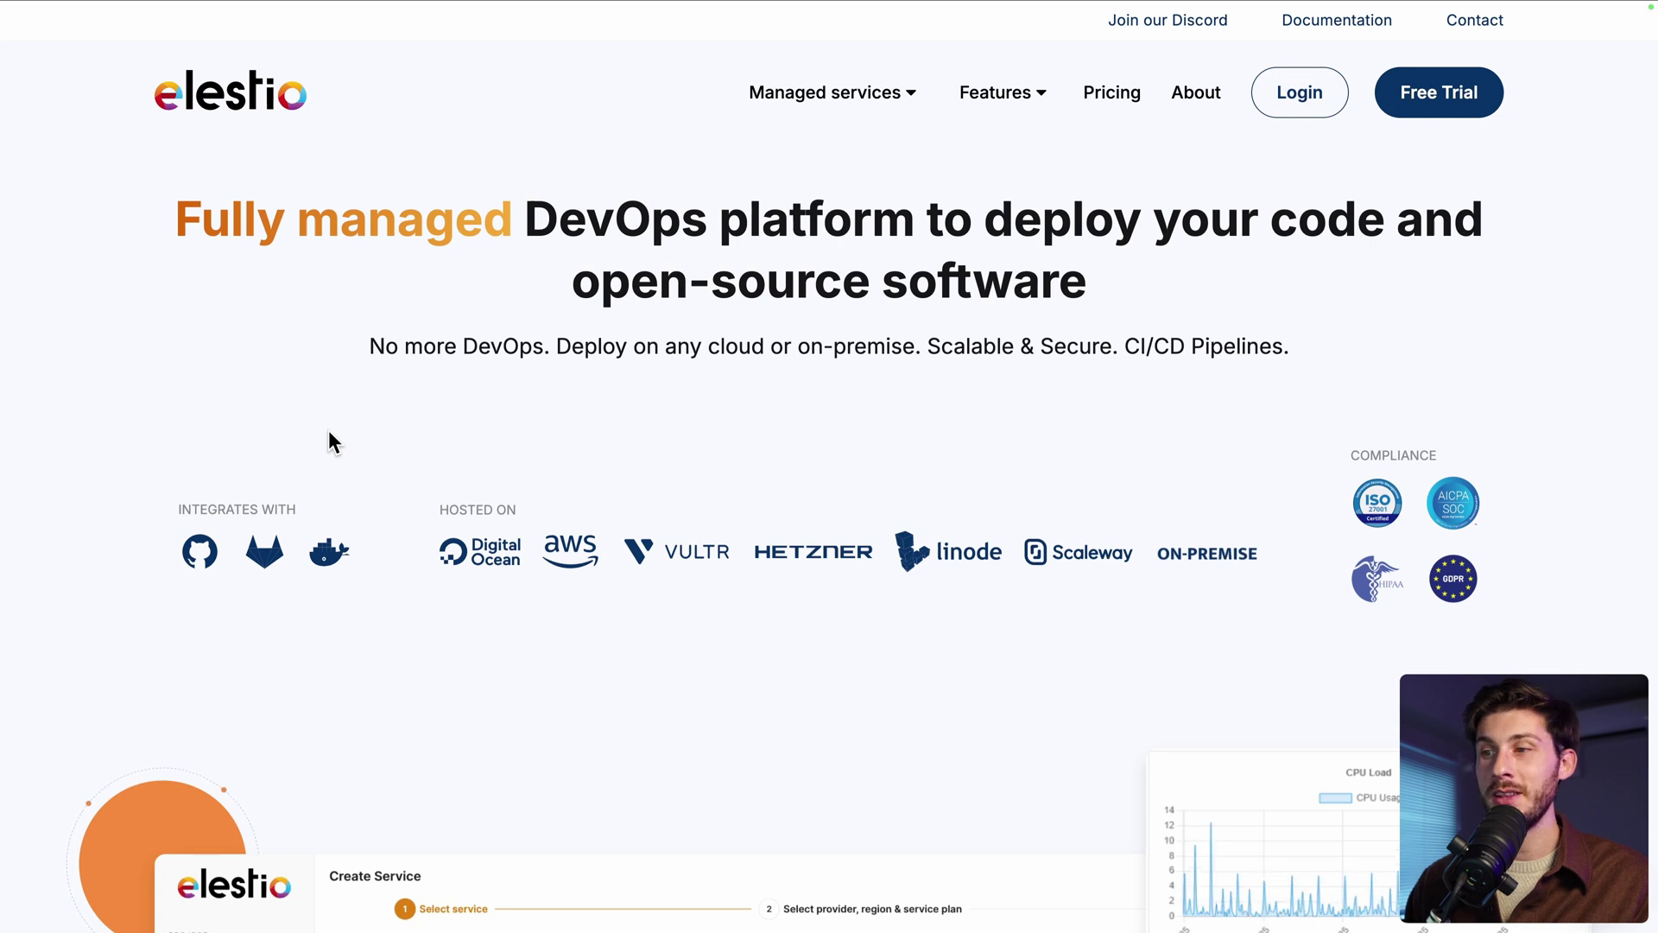
# Log in to Elestio, start a deployment and pick Postiz from a 'posti' catalogue search
pyautogui.click(1281, 98)
pyautogui.click(900, 432)
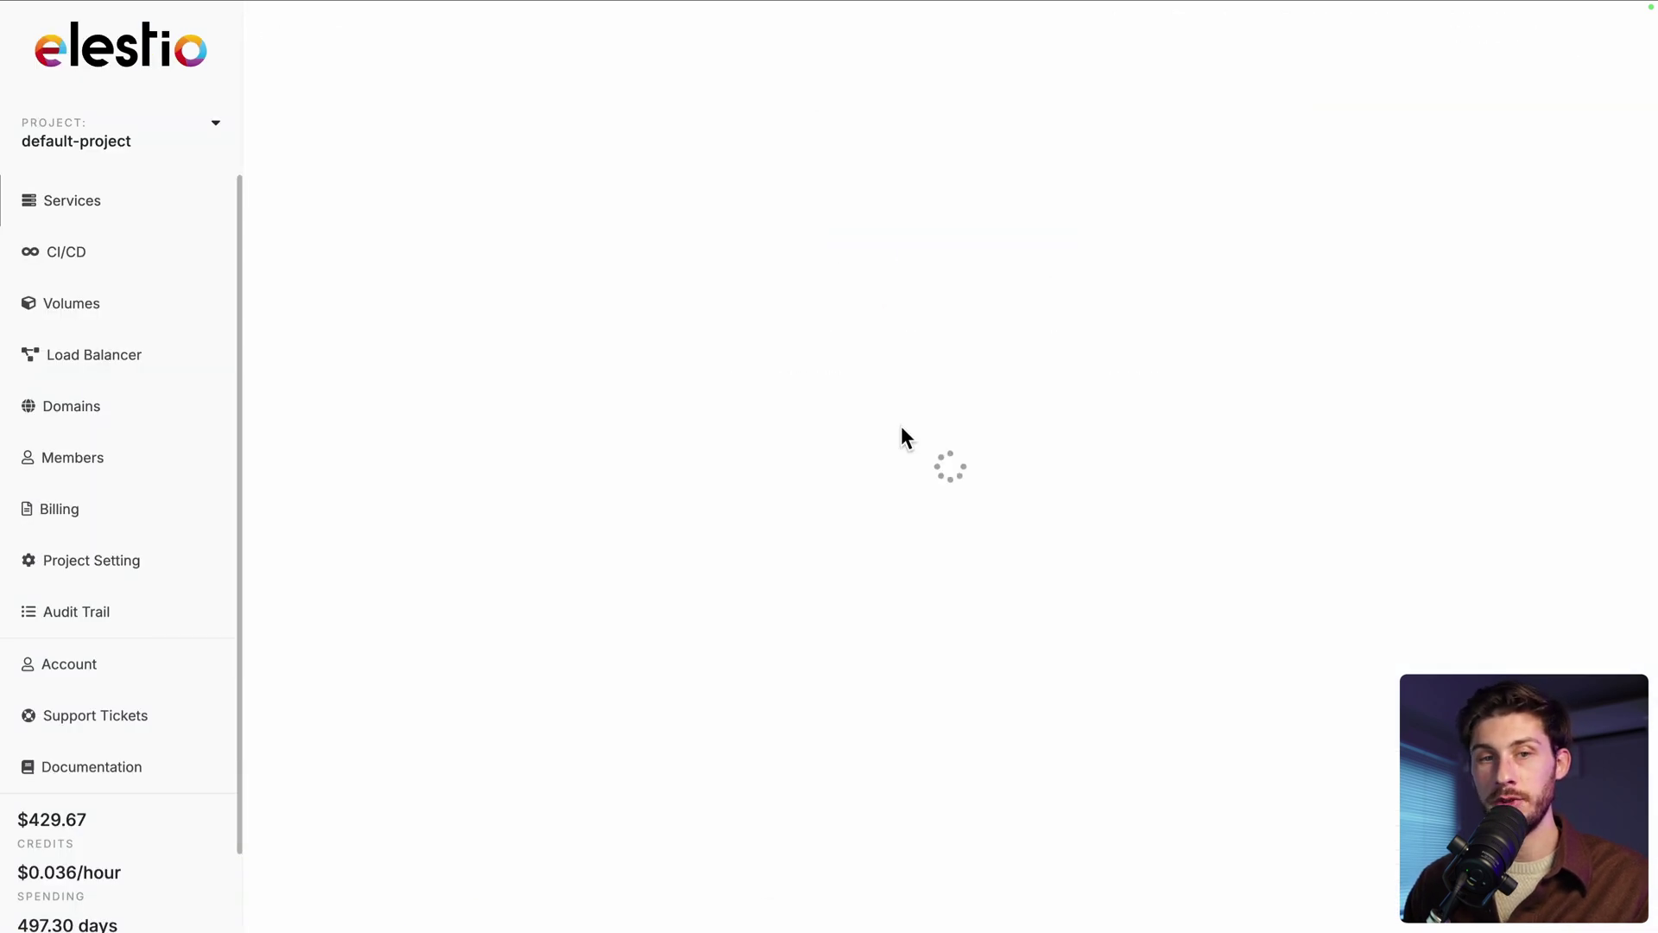
pyautogui.click(914, 263)
pyautogui.write('posti')
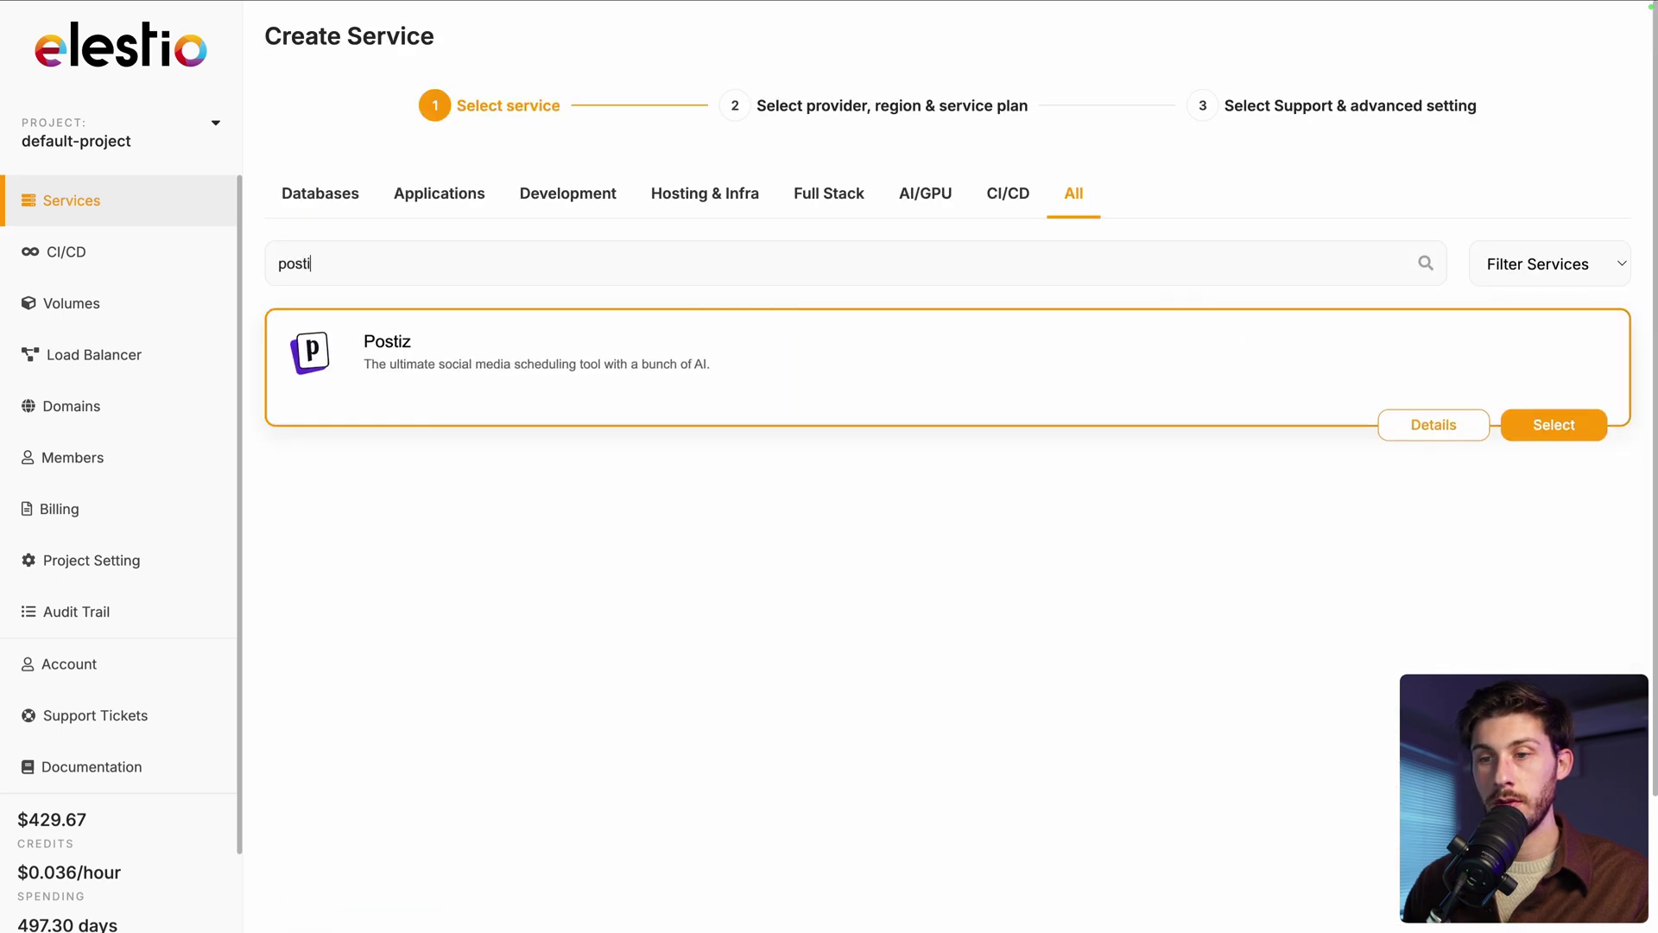
pyautogui.click(1528, 425)
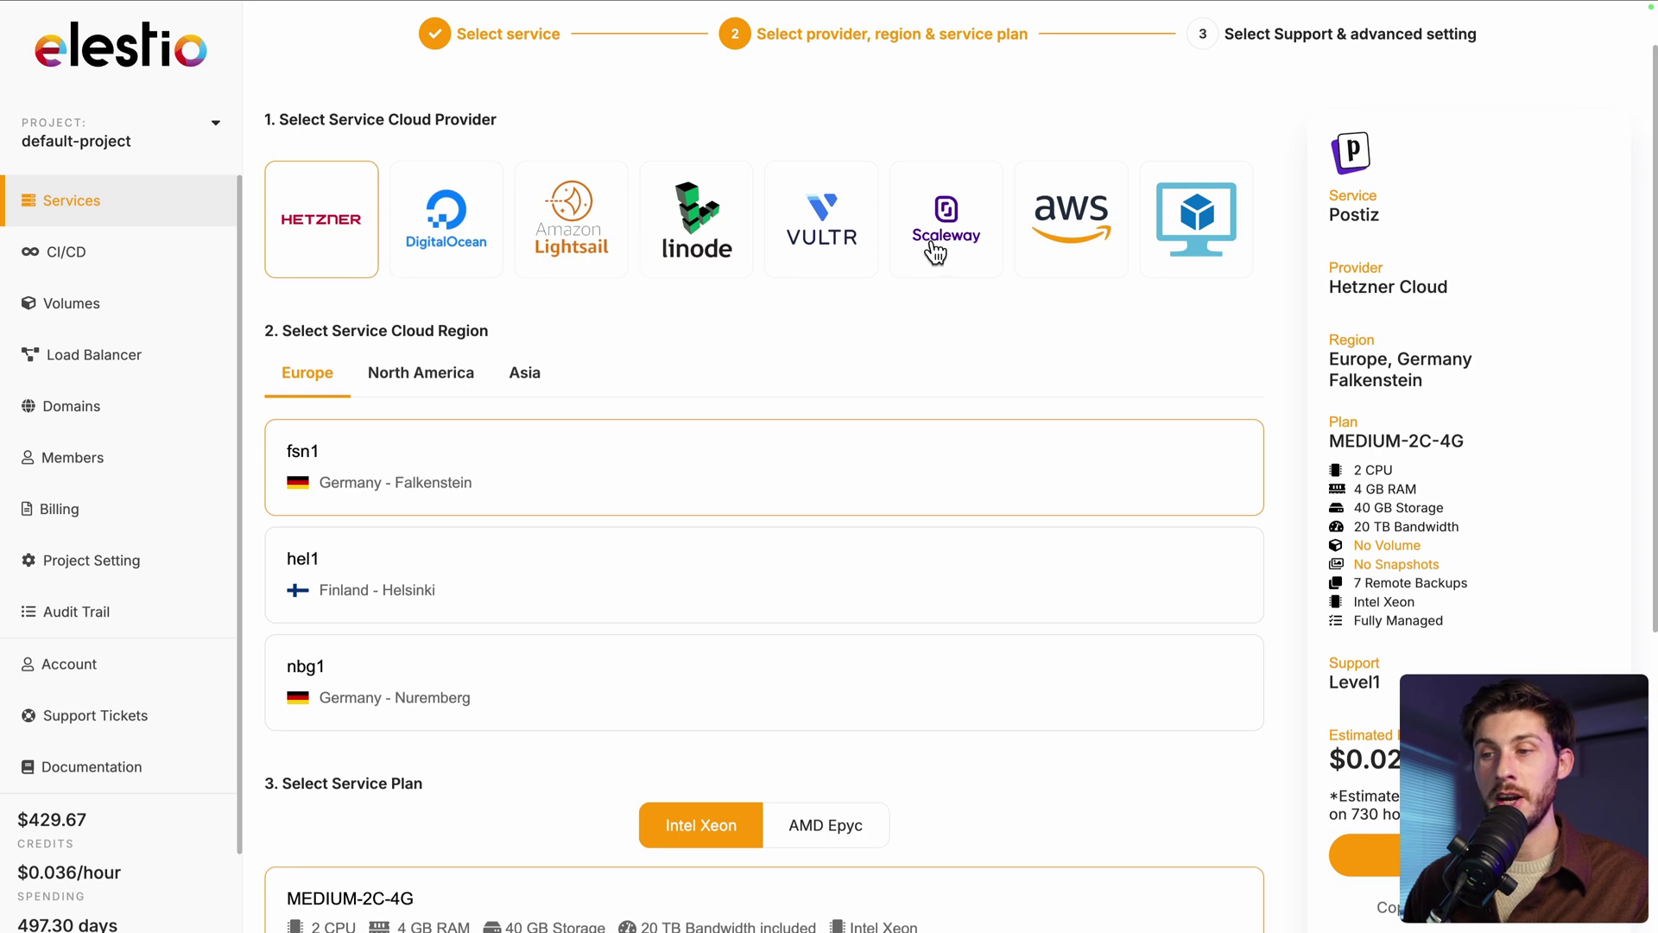
# Choose Hetzner fsn1 with MEDIUM-2C-4G, keep Level 1 support, and create the service
pyautogui.click(1197, 221)
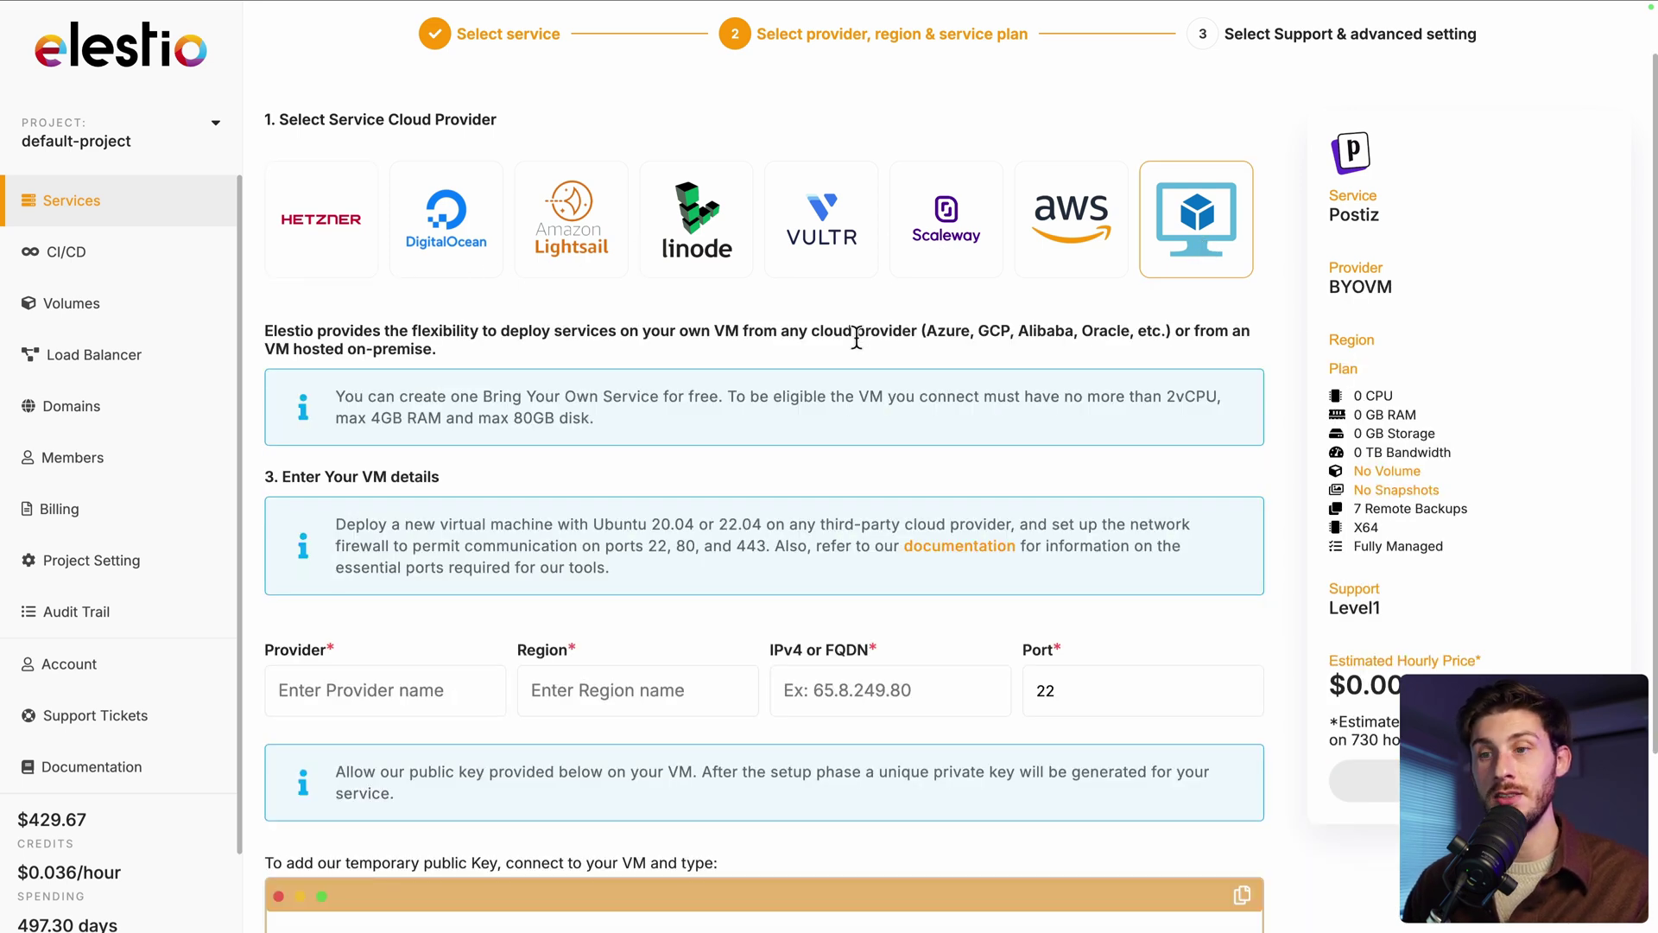
pyautogui.click(311, 242)
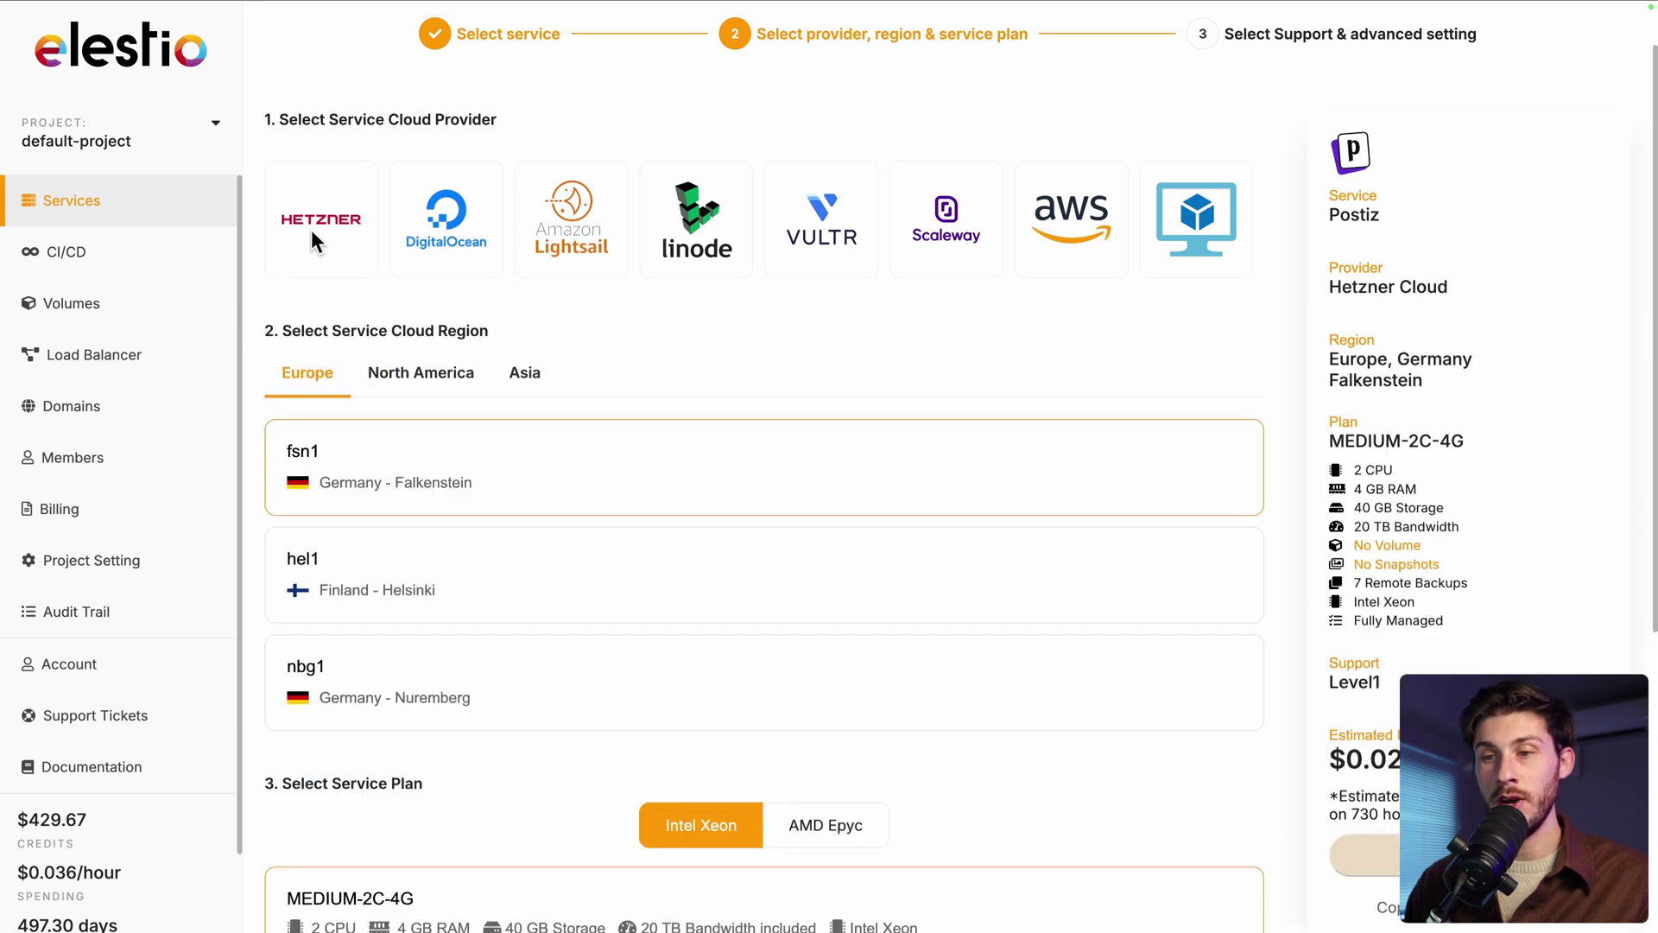
pyautogui.scroll(-2, 626, 293)
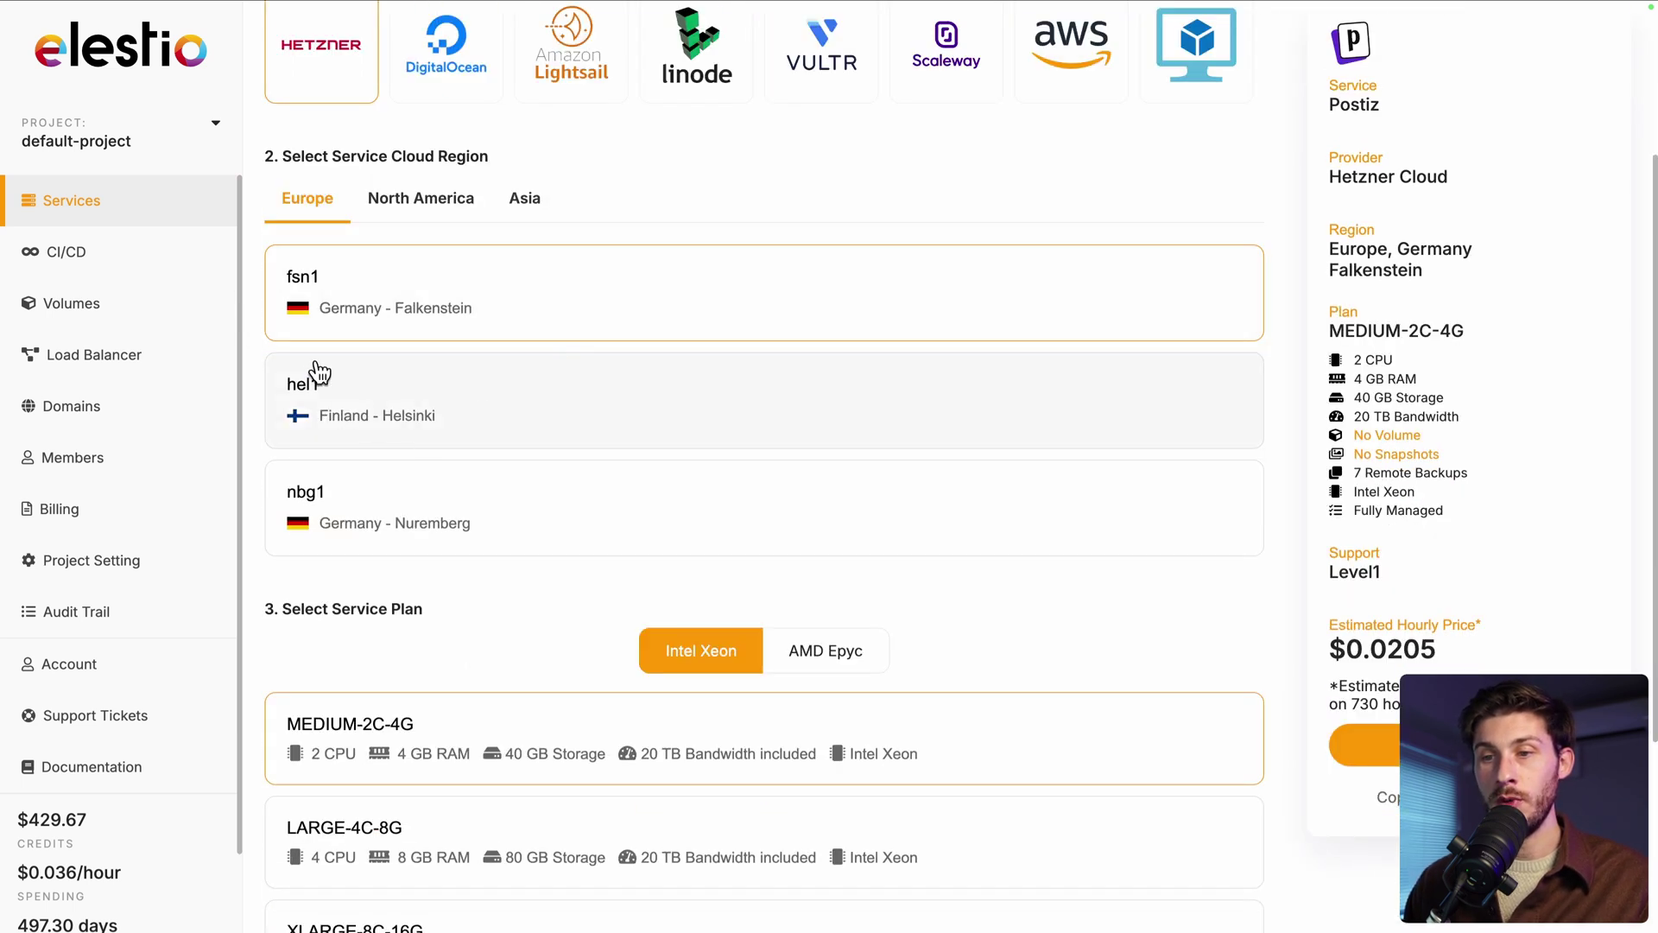
pyautogui.scroll(-3, 426, 494)
pyautogui.scroll(-1, 426, 497)
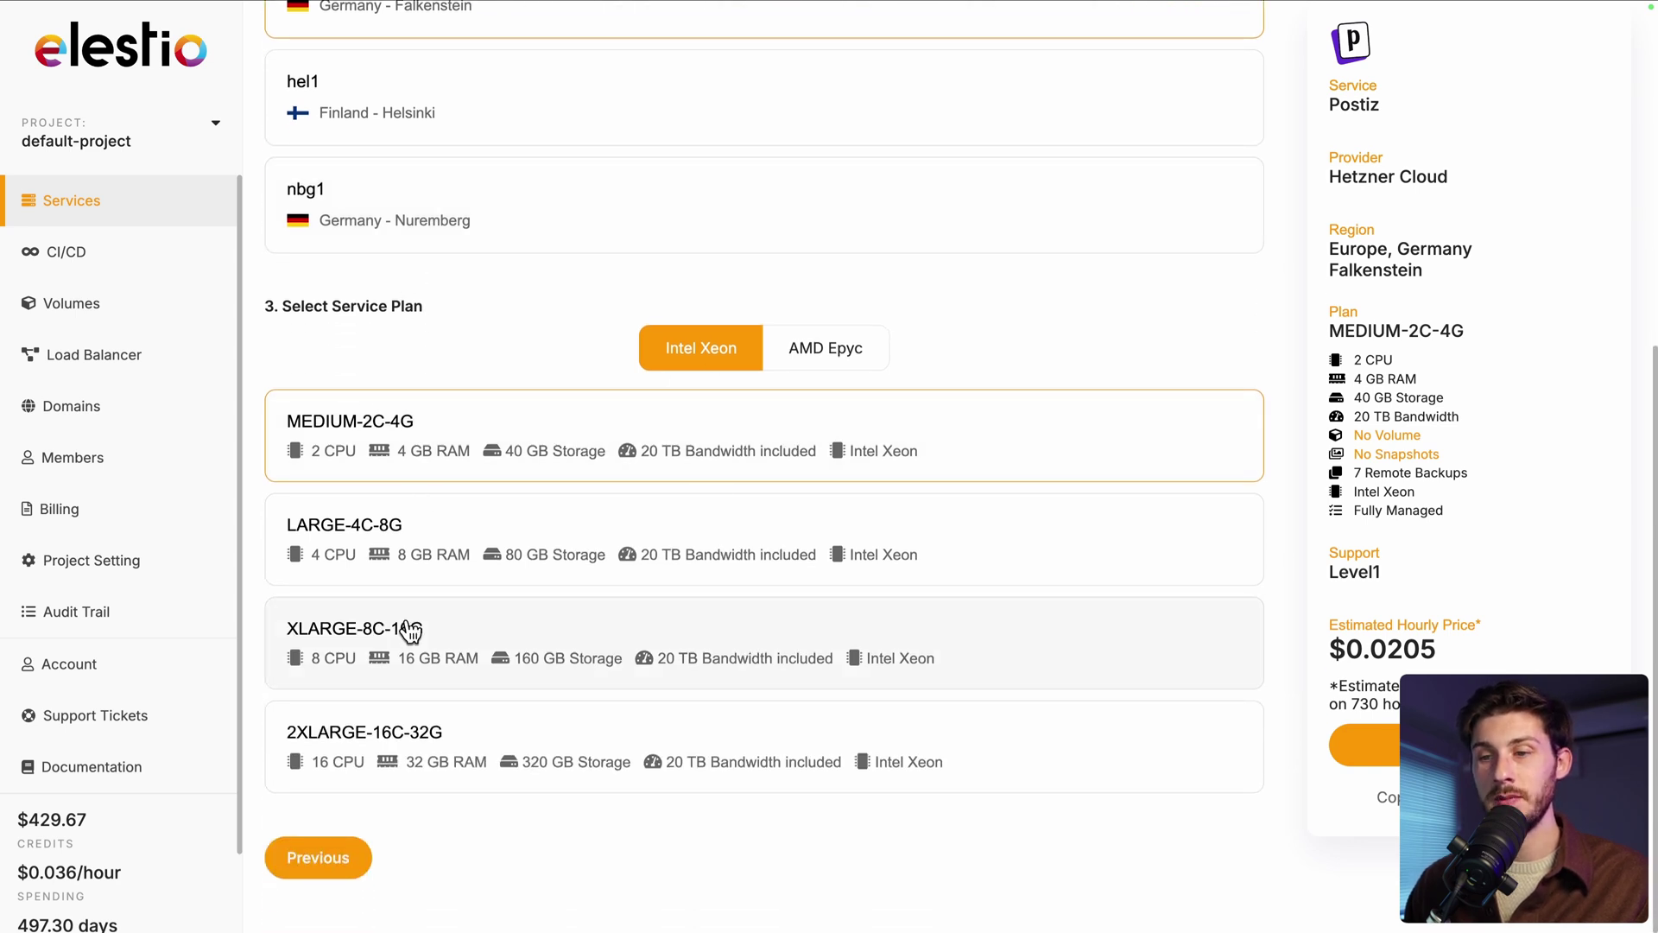
pyautogui.click(1437, 745)
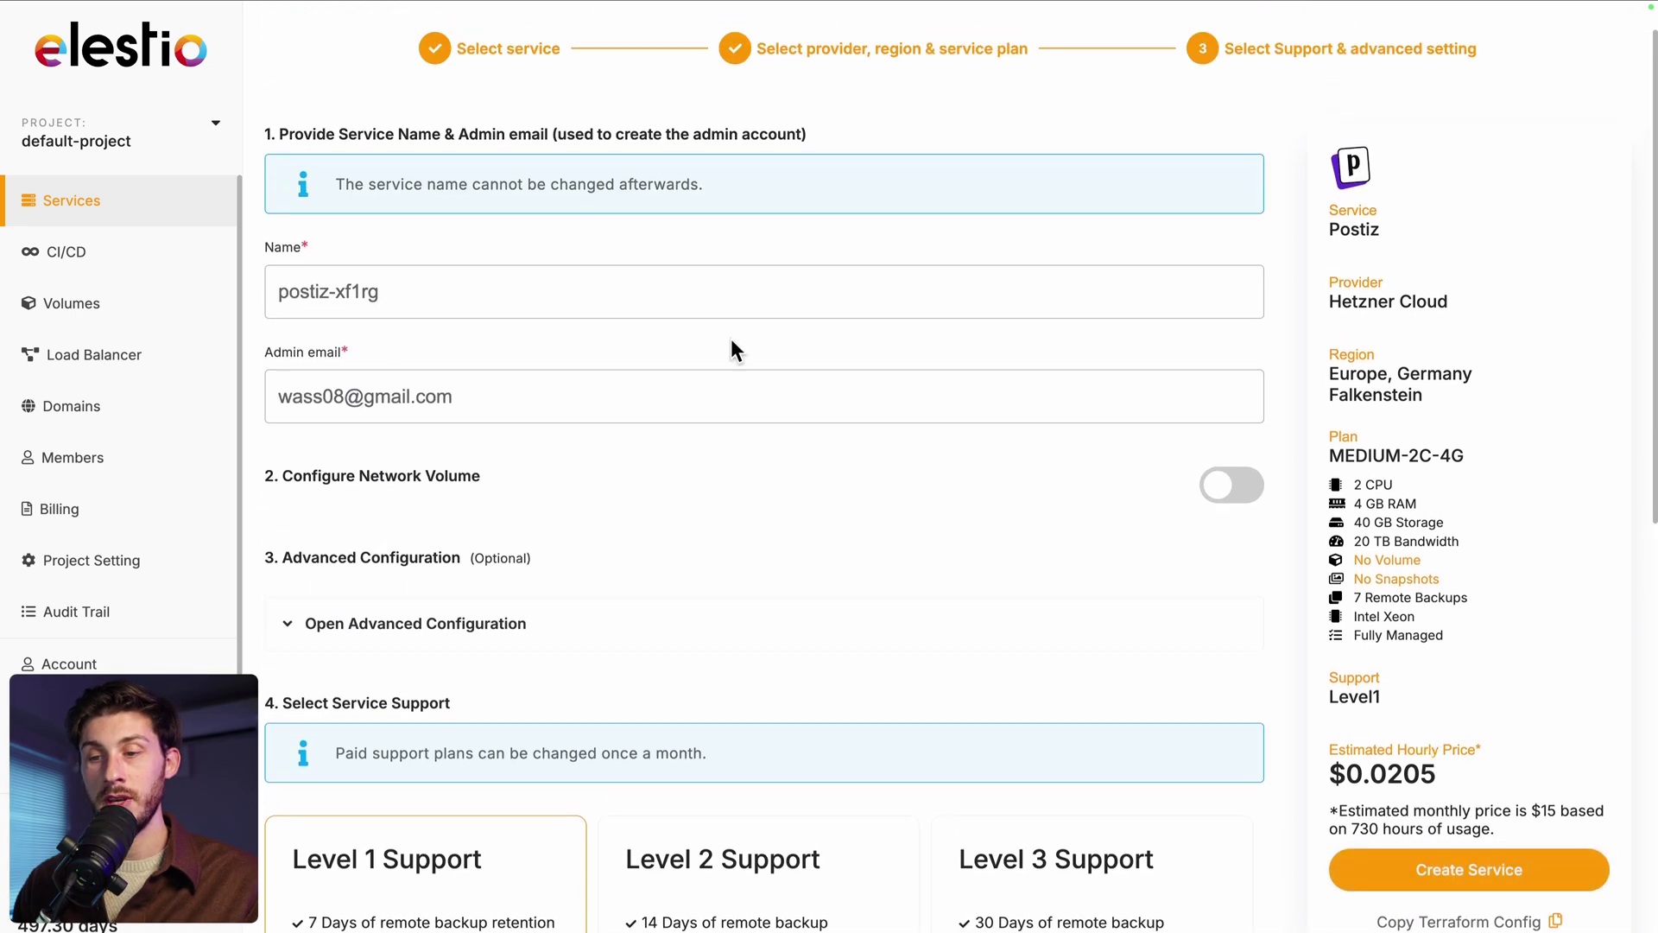
pyautogui.scroll(-5, 731, 339)
pyautogui.scroll(-3, 730, 339)
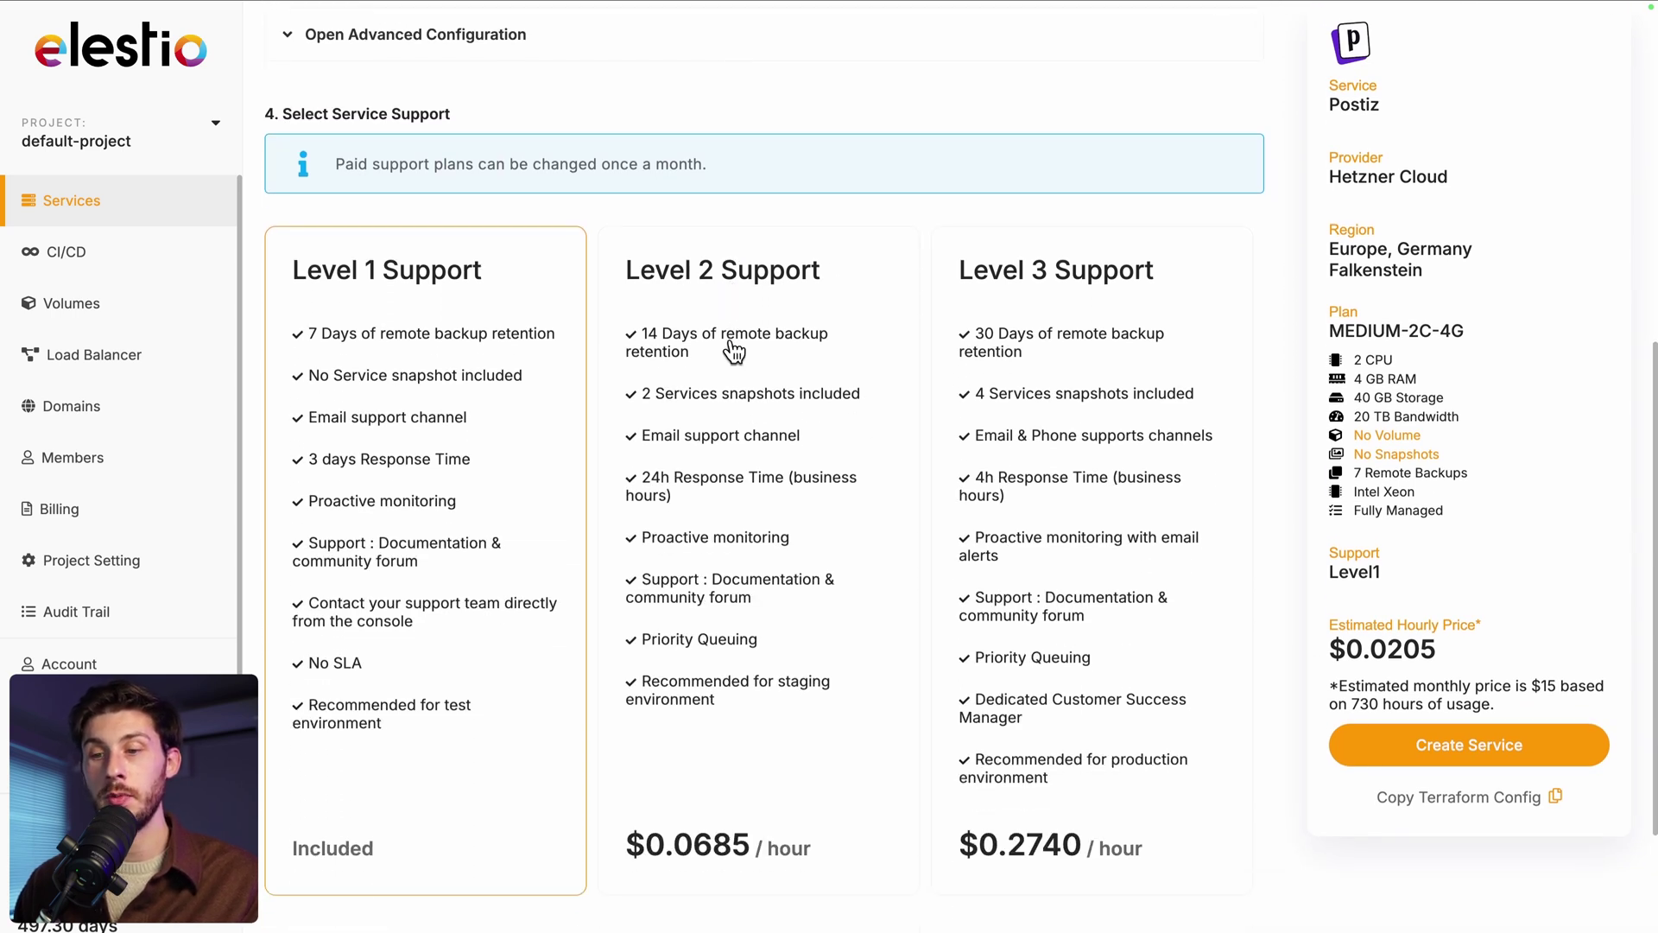
pyautogui.scroll(-1, 731, 347)
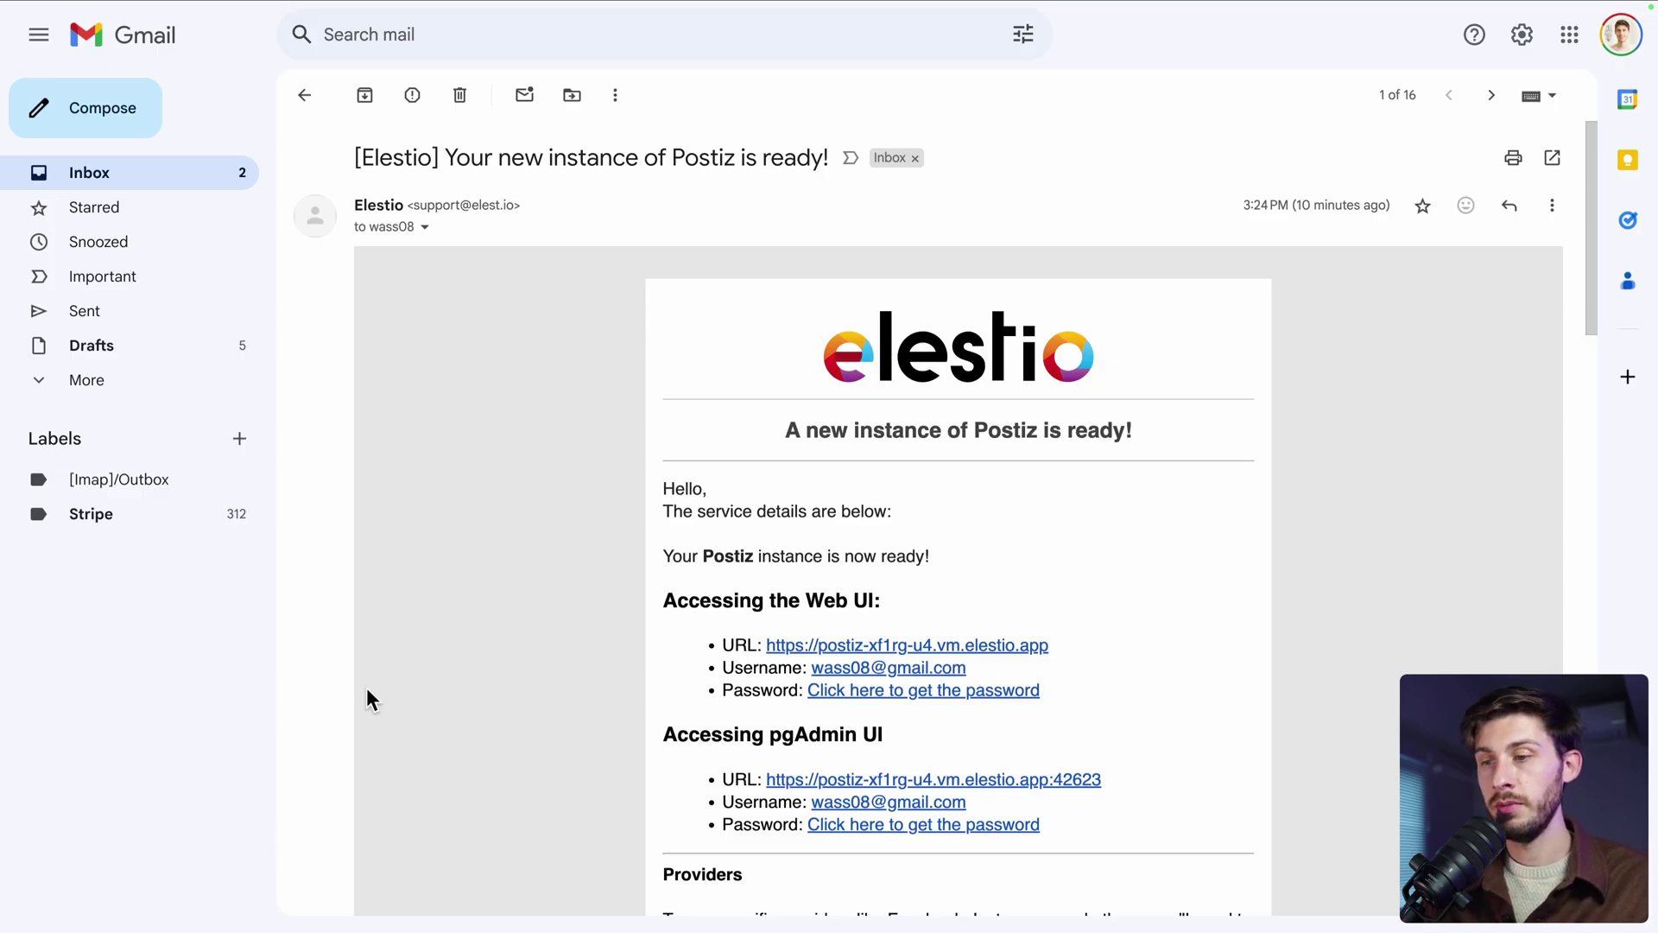
# Read through the '[Elestio] Your new instance of Postiz is ready!' email
pyautogui.scroll(-1, 546, 480)
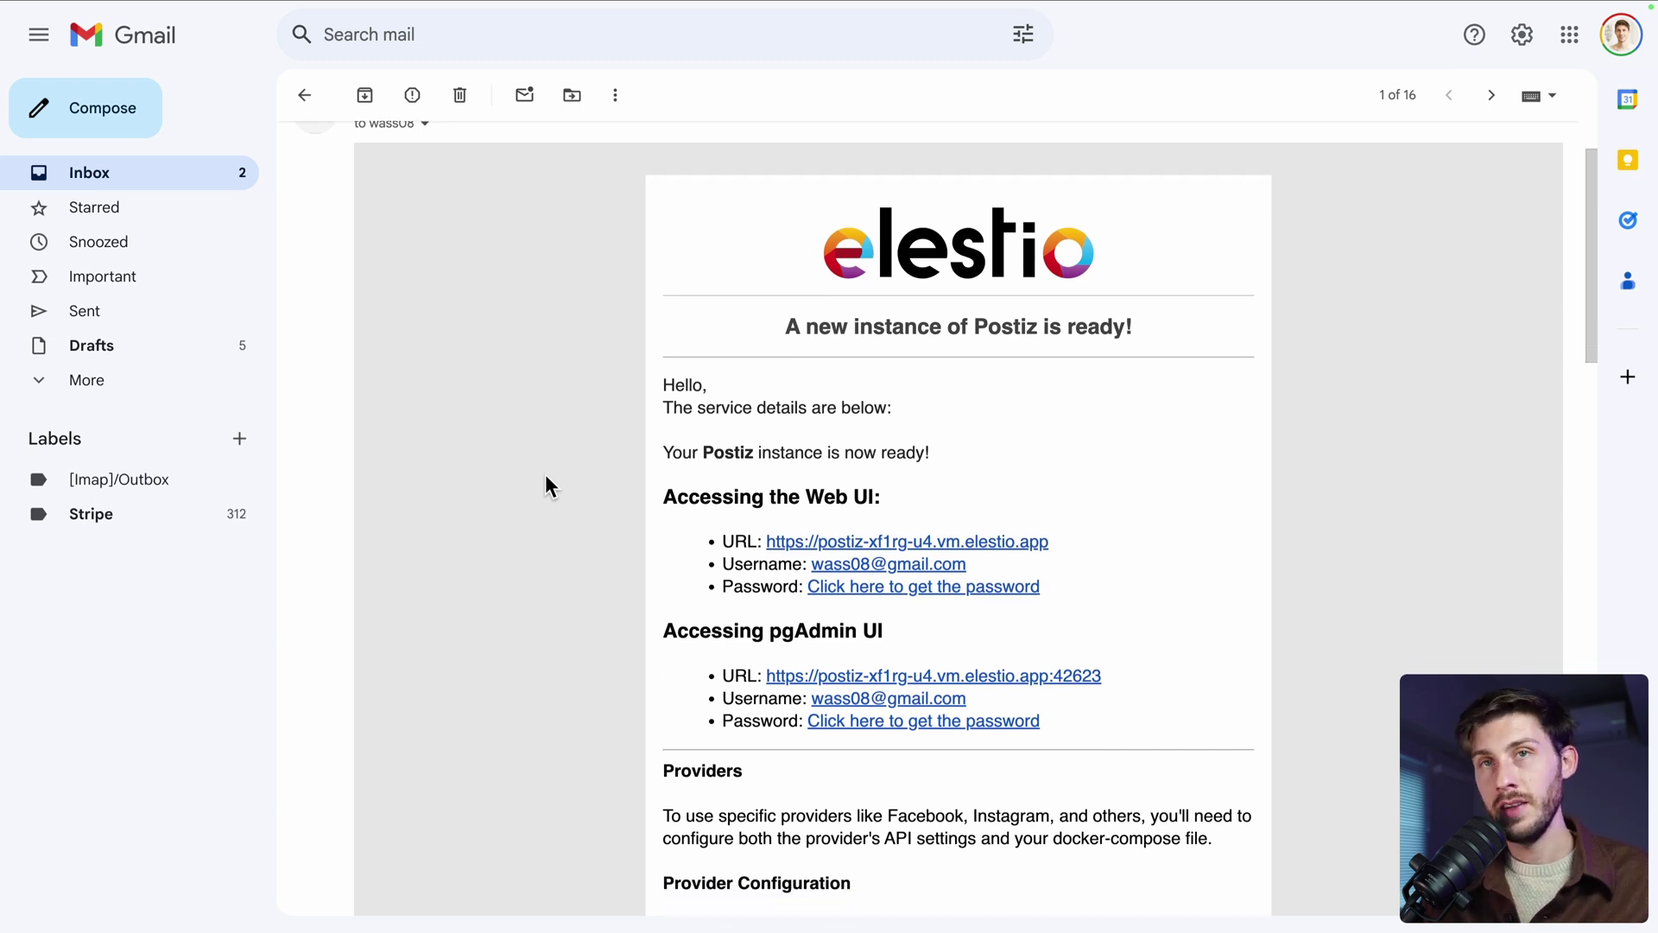
pyautogui.scroll(-1, 547, 477)
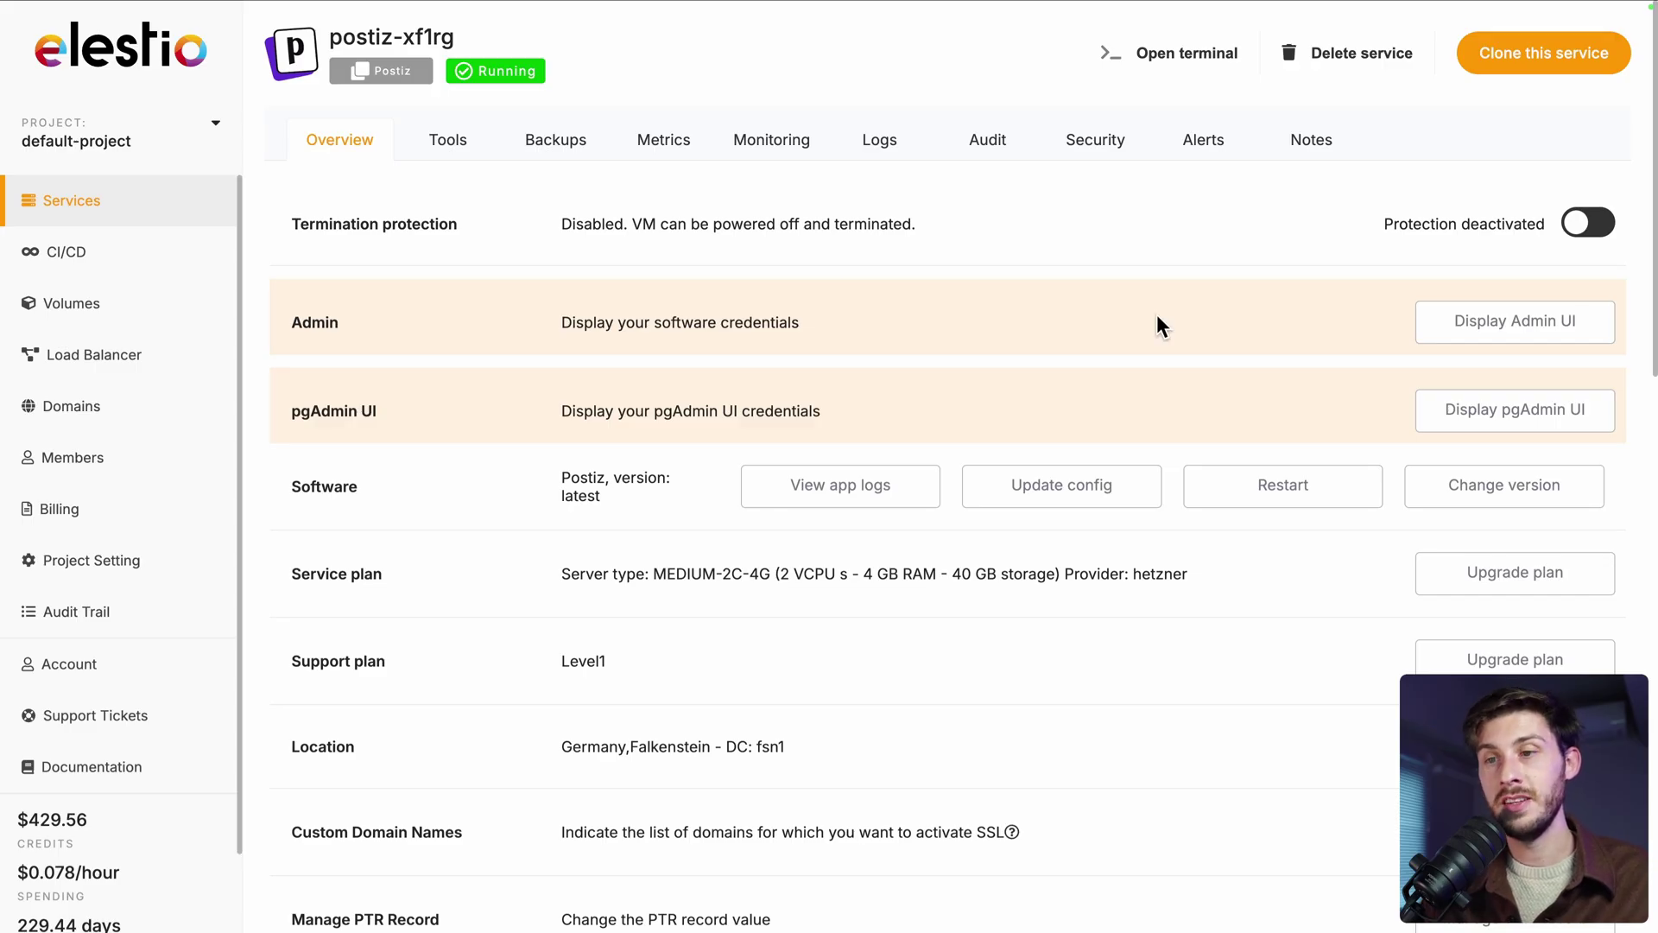
# Copy the admin password from Elestio's Admin UI details into the Postiz Password field
pyautogui.click(1542, 335)
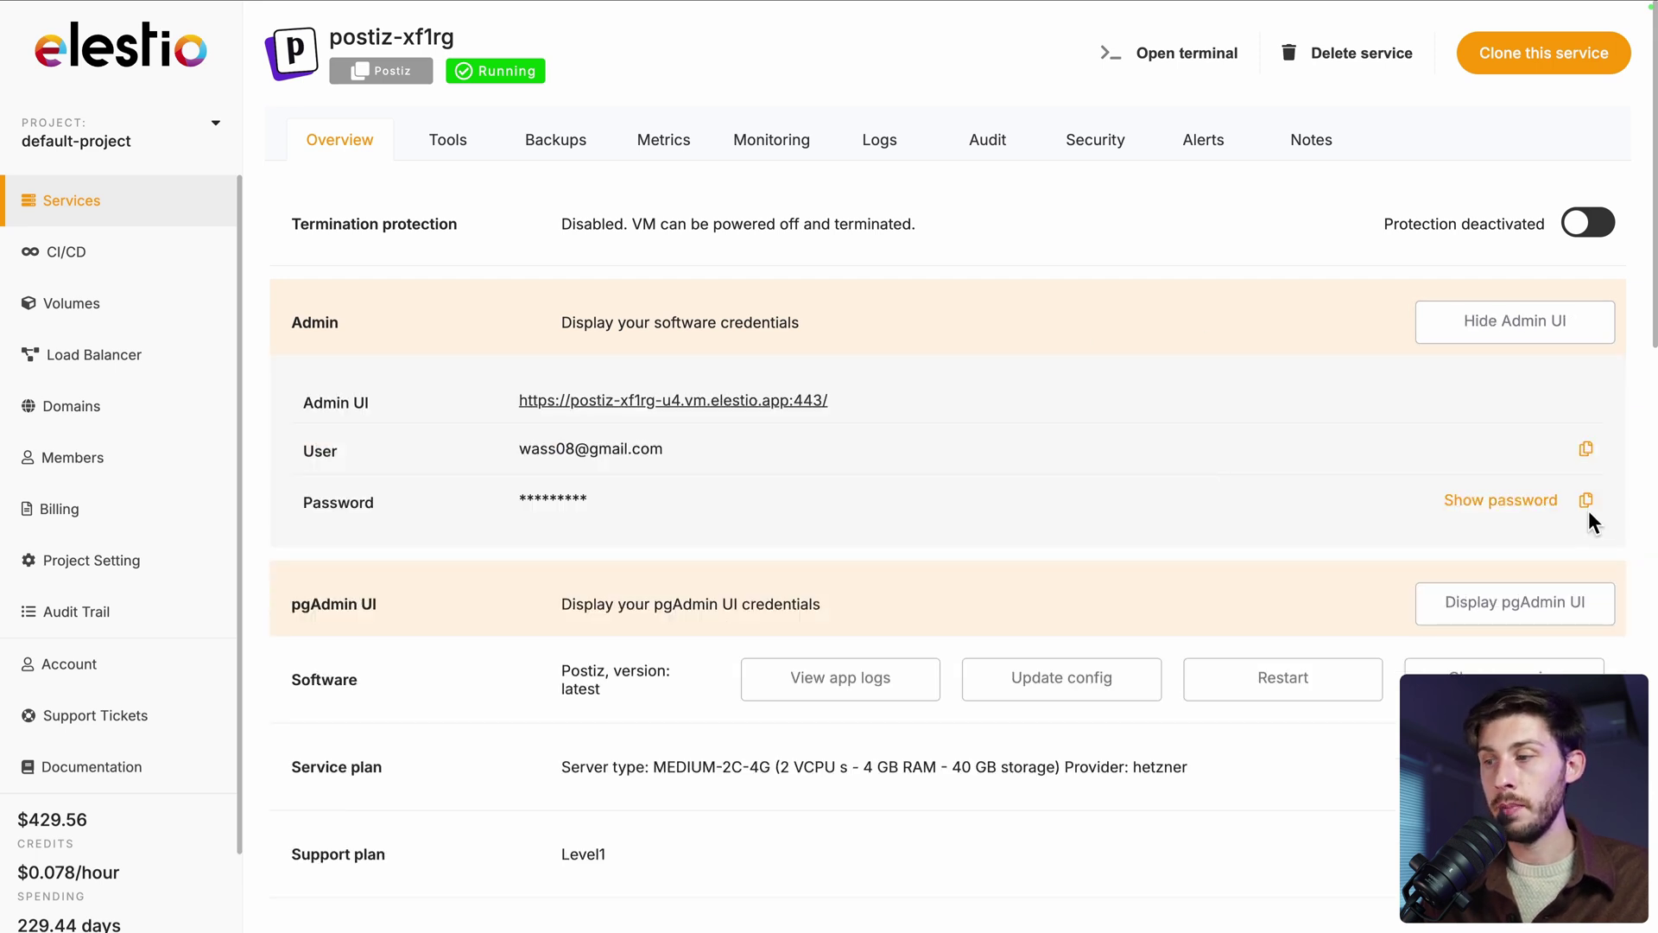
pyautogui.click(1589, 503)
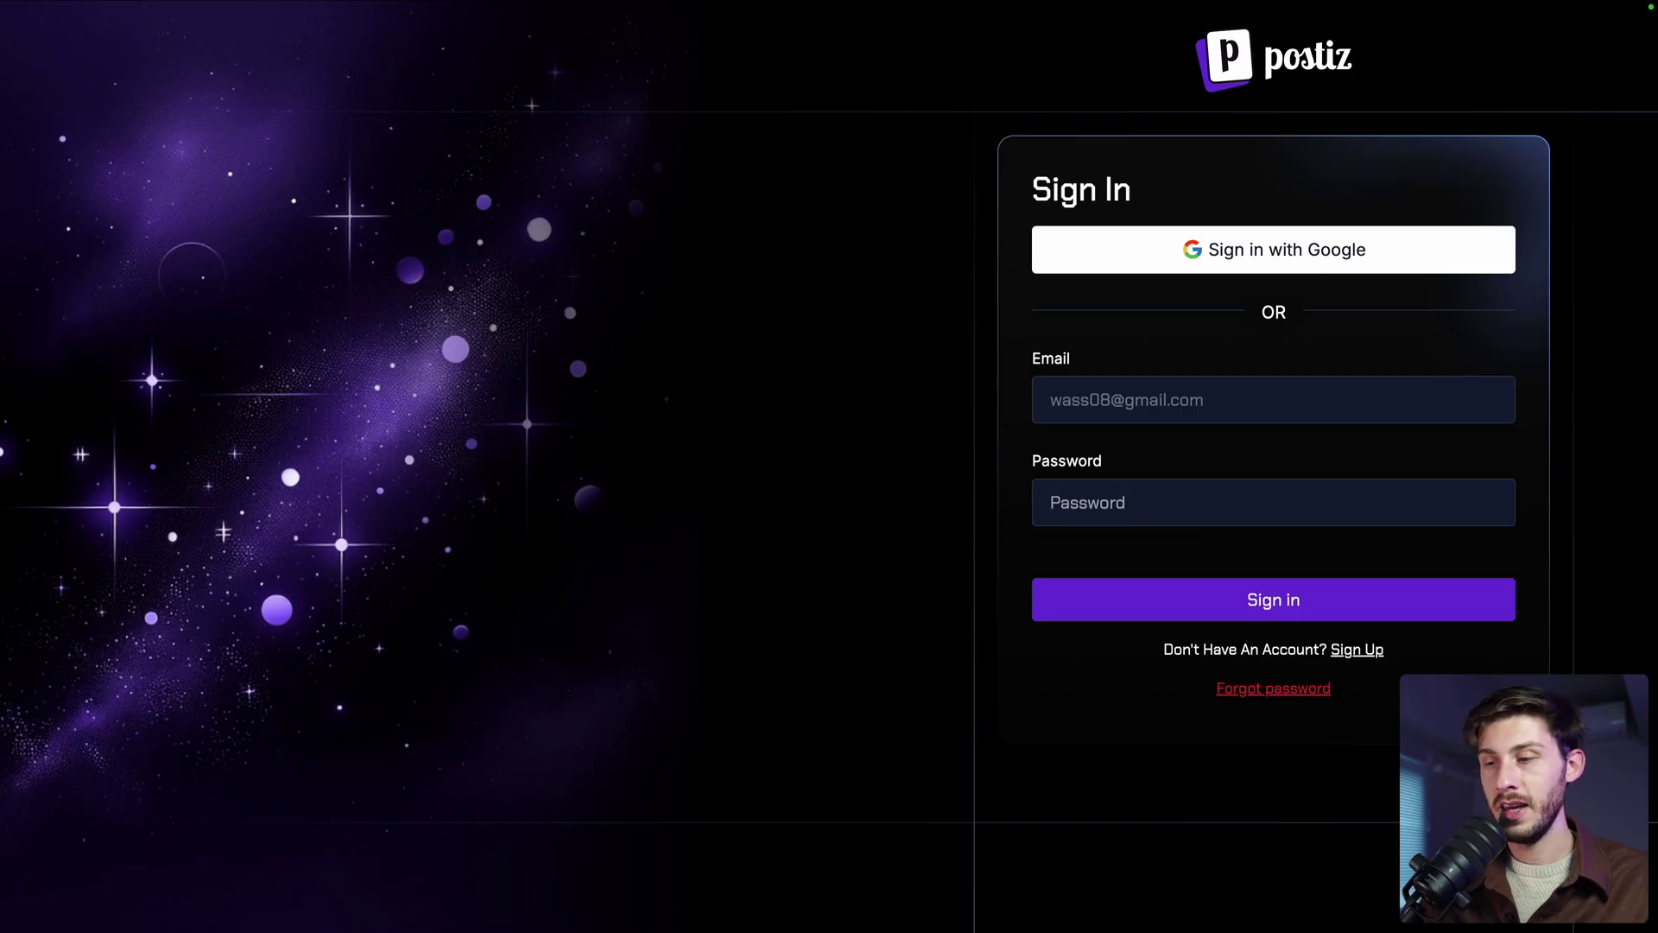
pyautogui.click(1274, 502)
pyautogui.hotkey('ctrl', 'v')
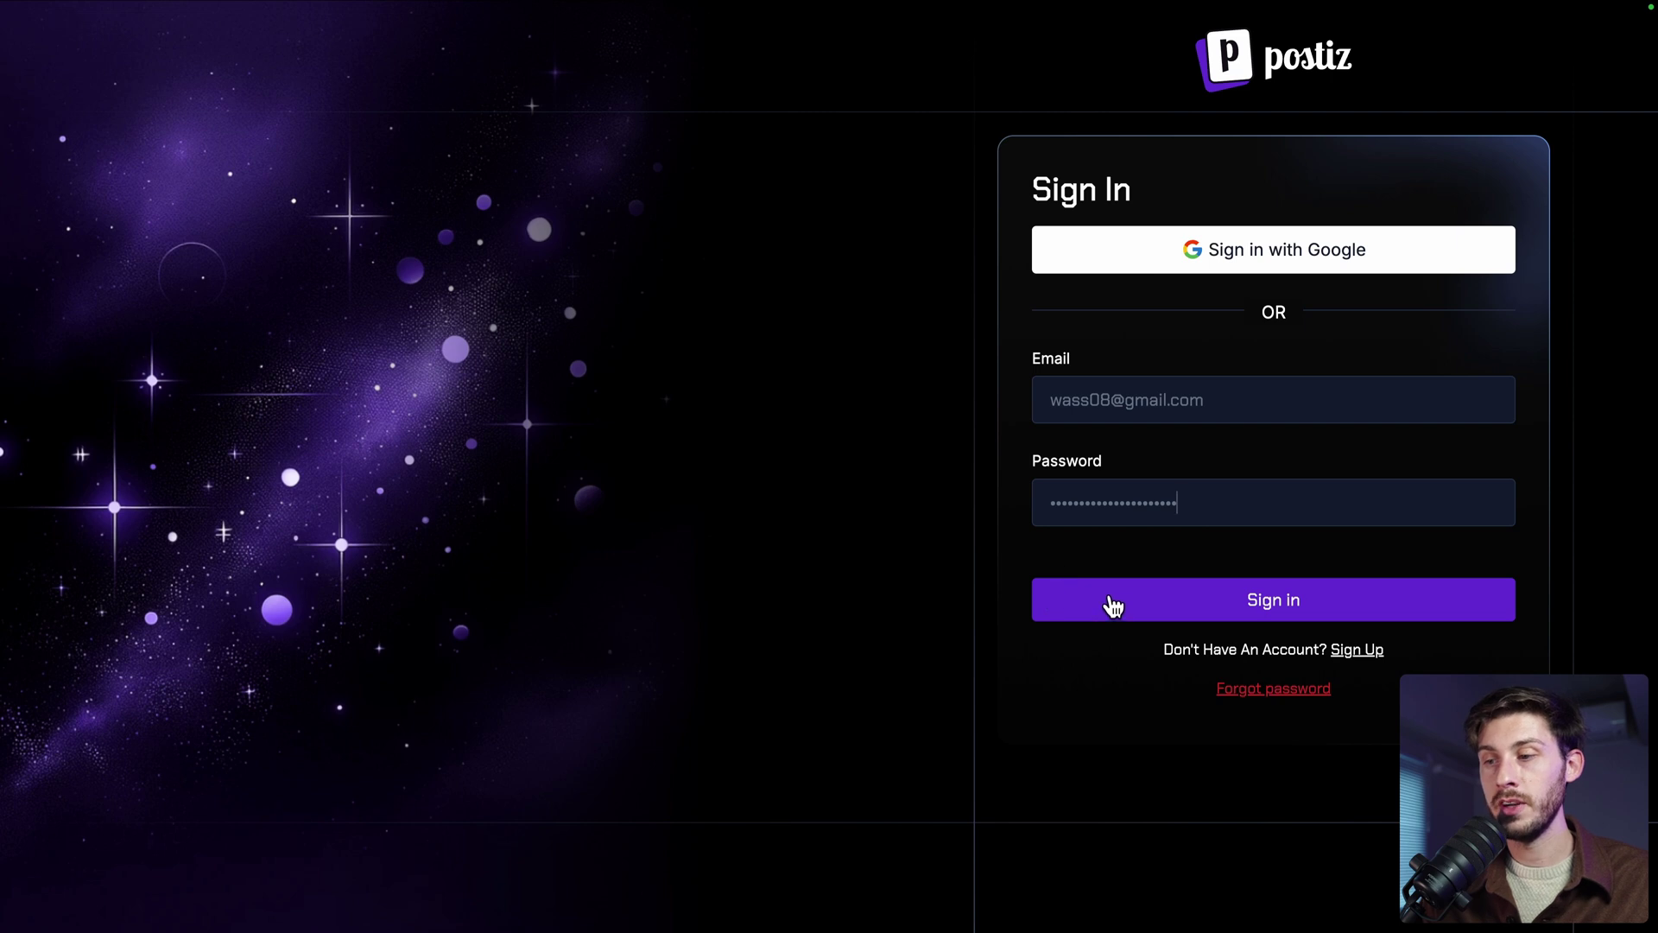
# Sign in to Postiz, then switch the theme to light and back to dark
pyautogui.click(1112, 601)
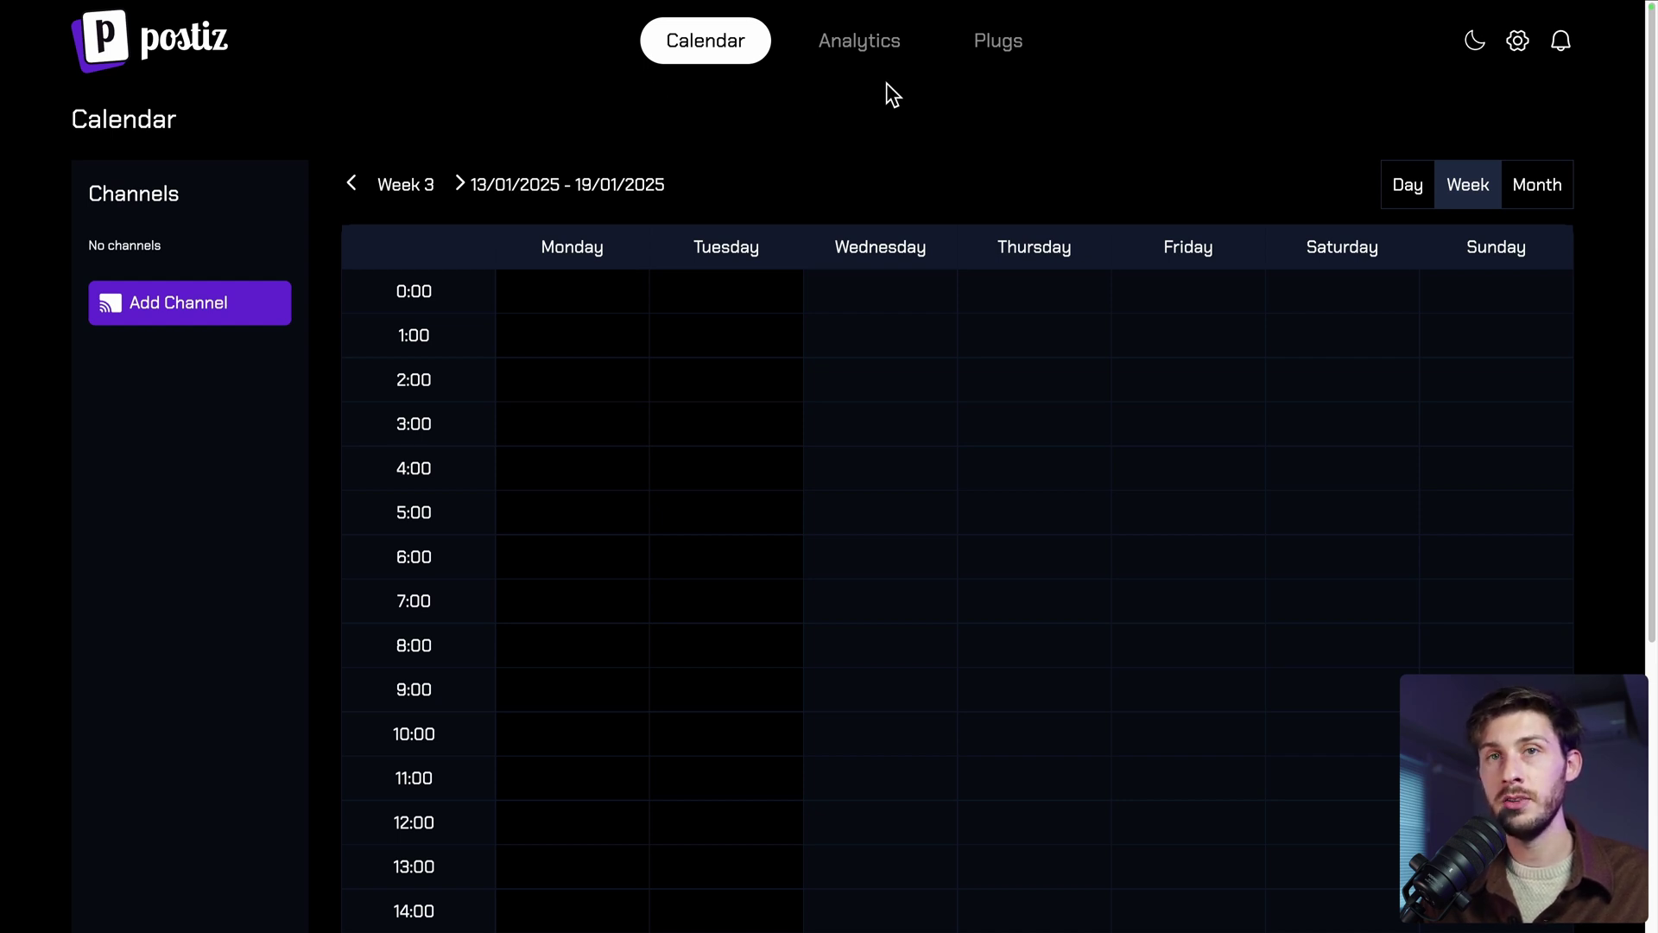
pyautogui.click(1473, 43)
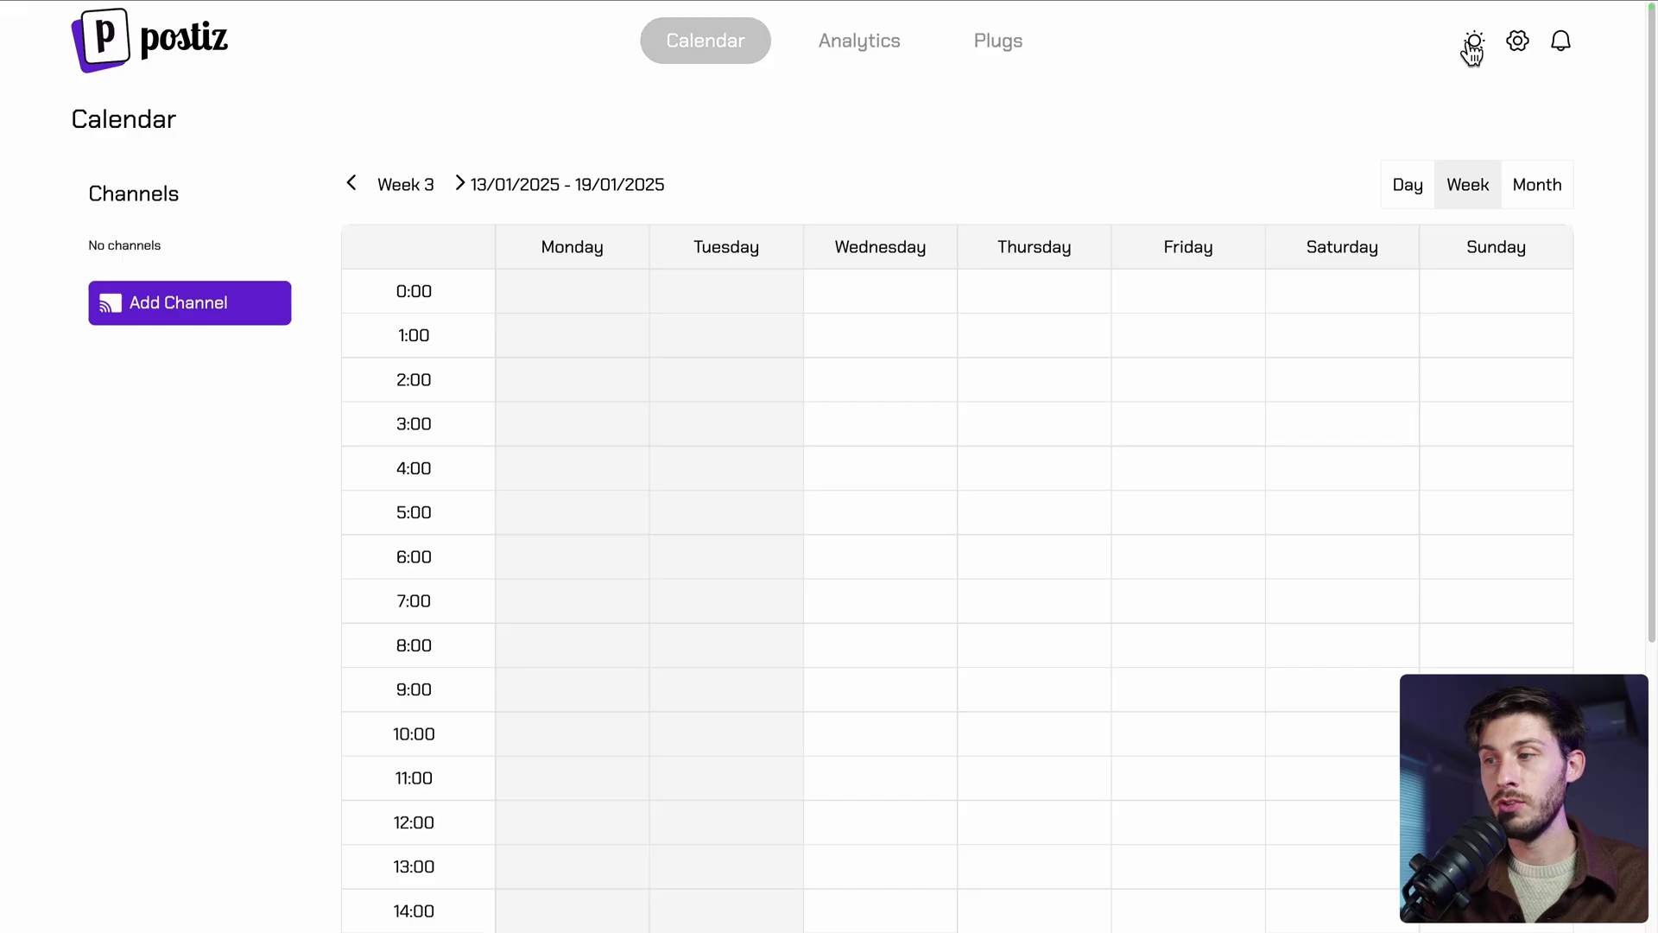
pyautogui.click(1473, 43)
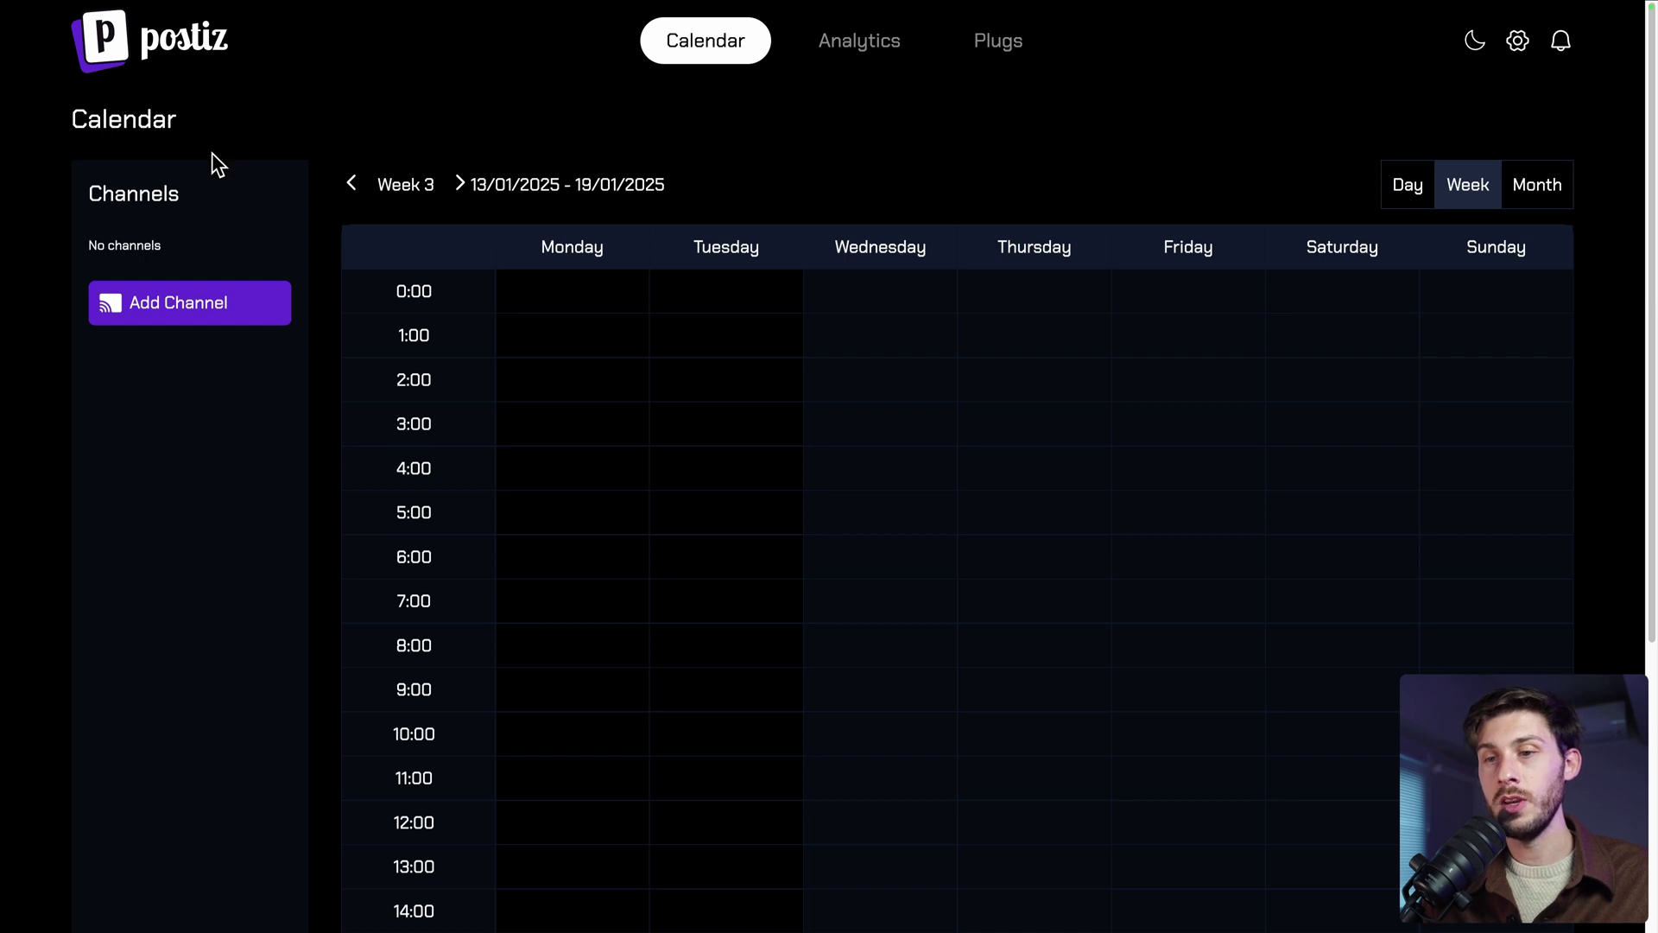
# Add an X channel, which fails with 'Could not connect to the platform'
pyautogui.click(173, 318)
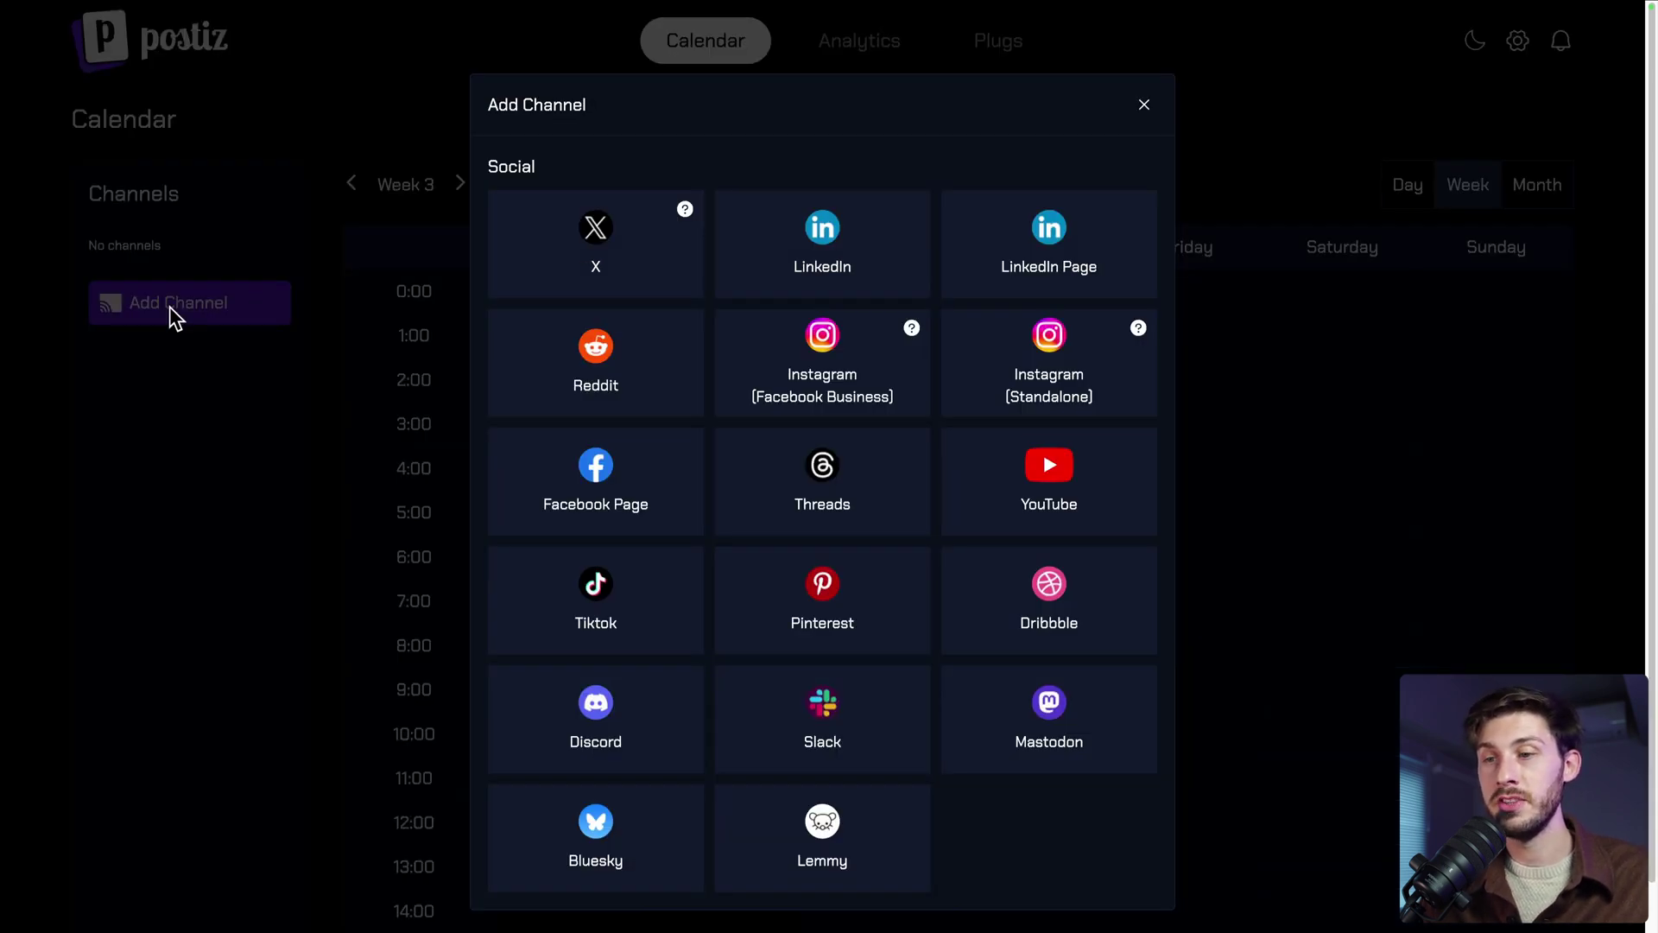
pyautogui.moveTo(596, 244)
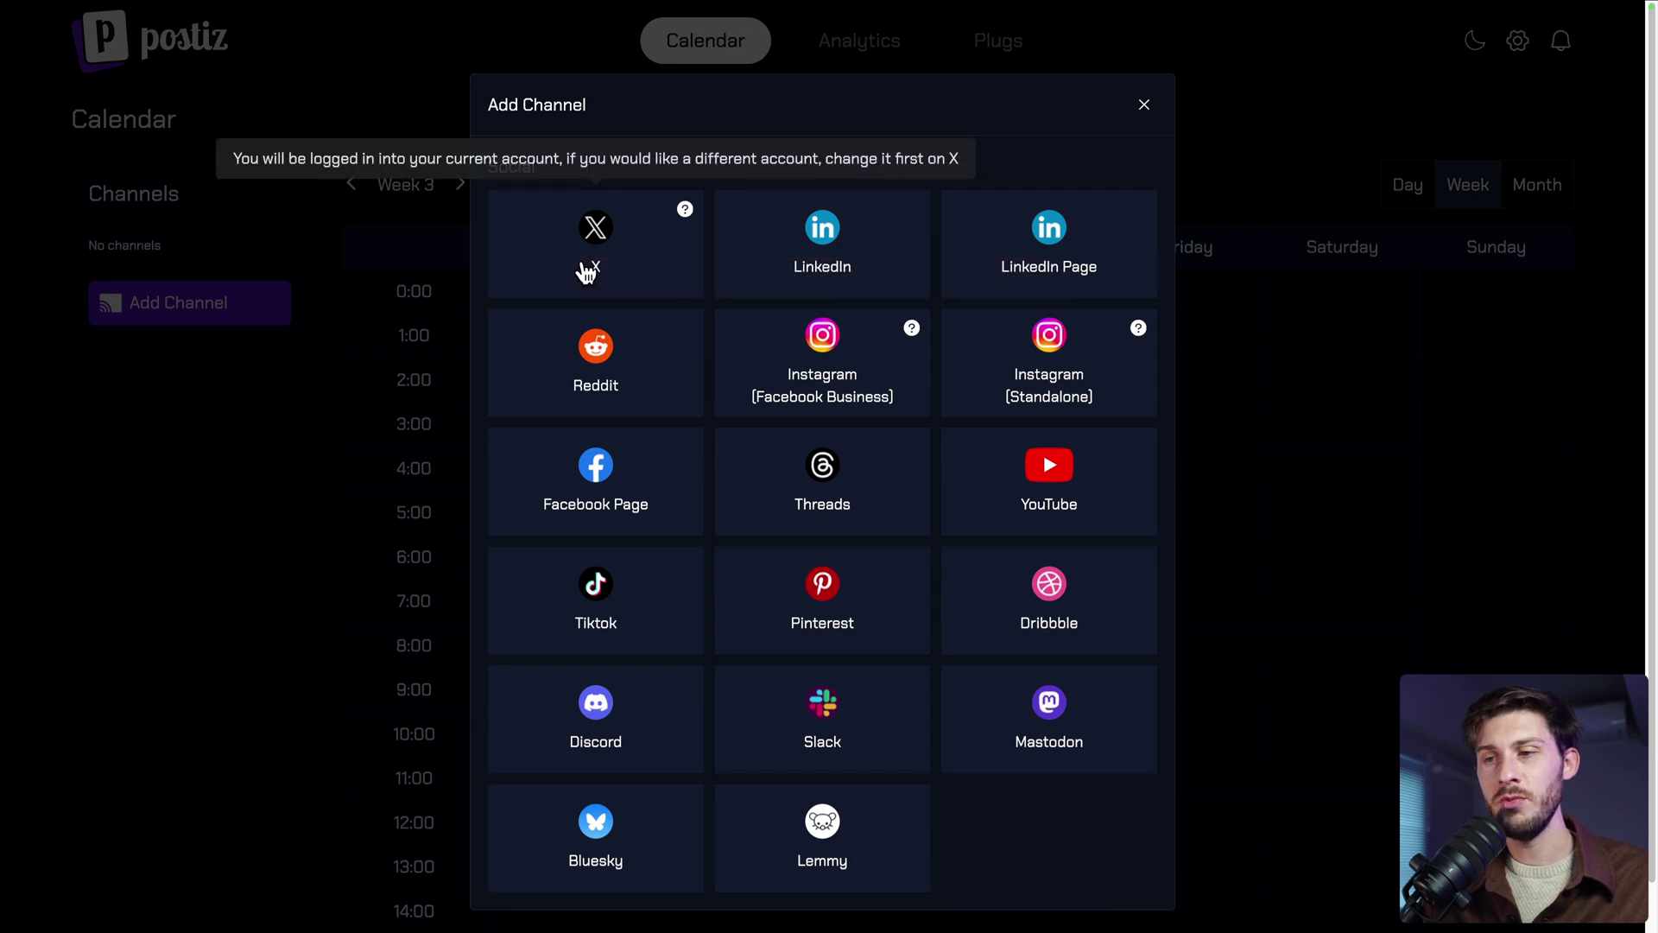
pyautogui.click(586, 272)
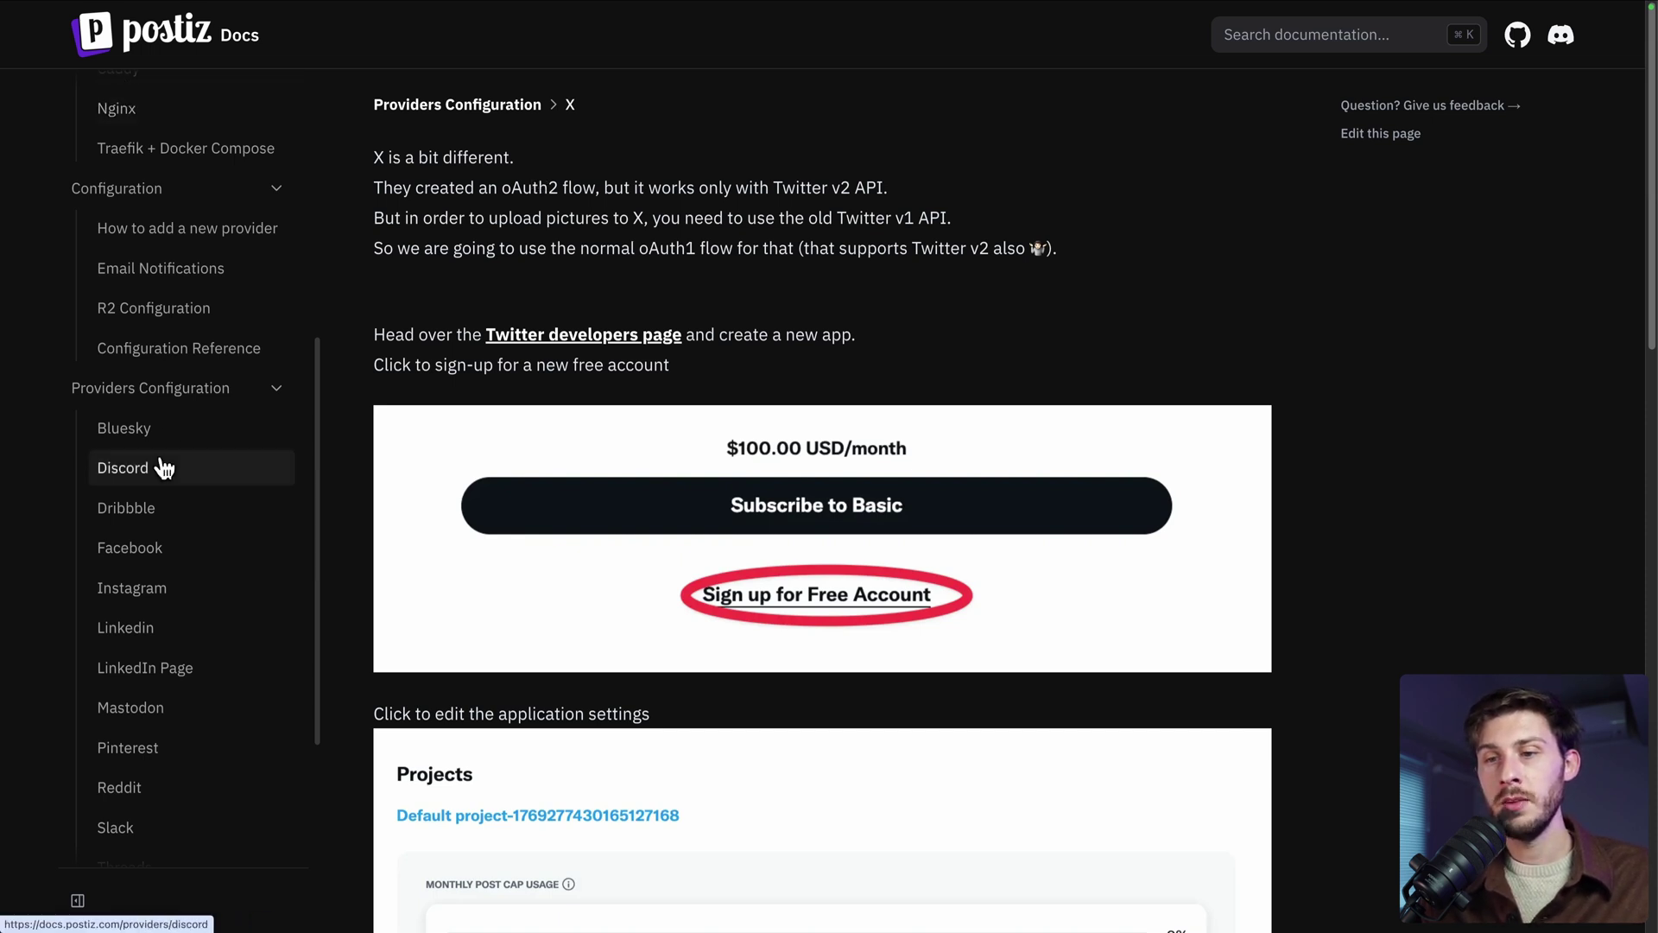
# Scroll through the Postiz docs' X provider setup guide
pyautogui.scroll(-2, 163, 466)
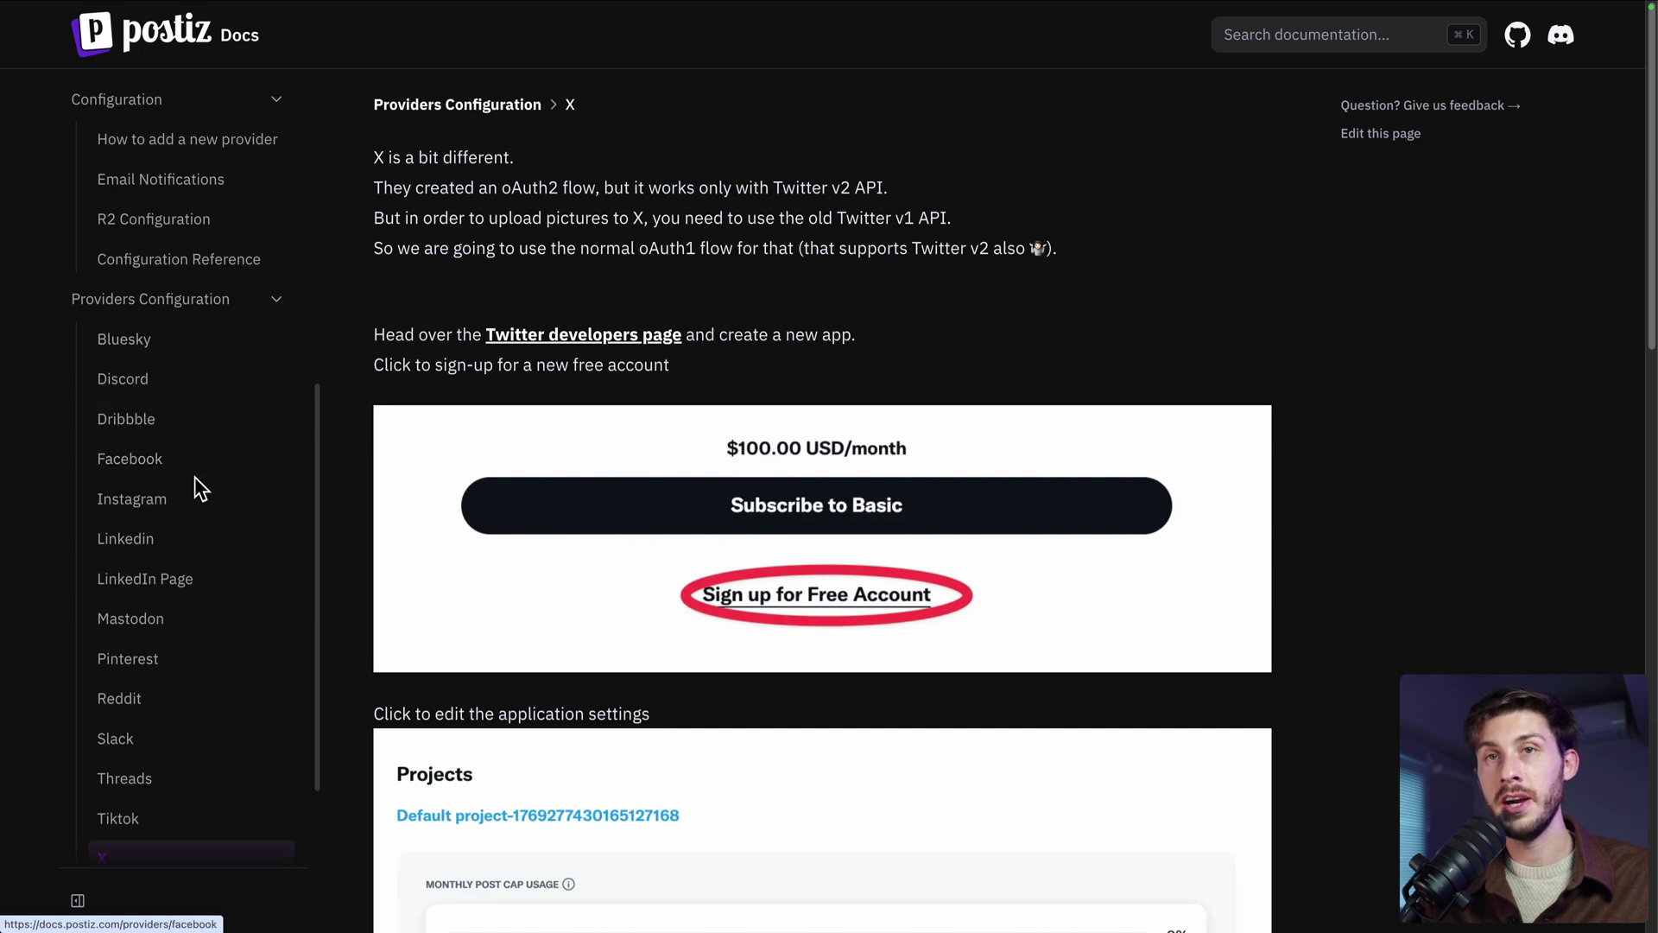
pyautogui.scroll(1, 196, 482)
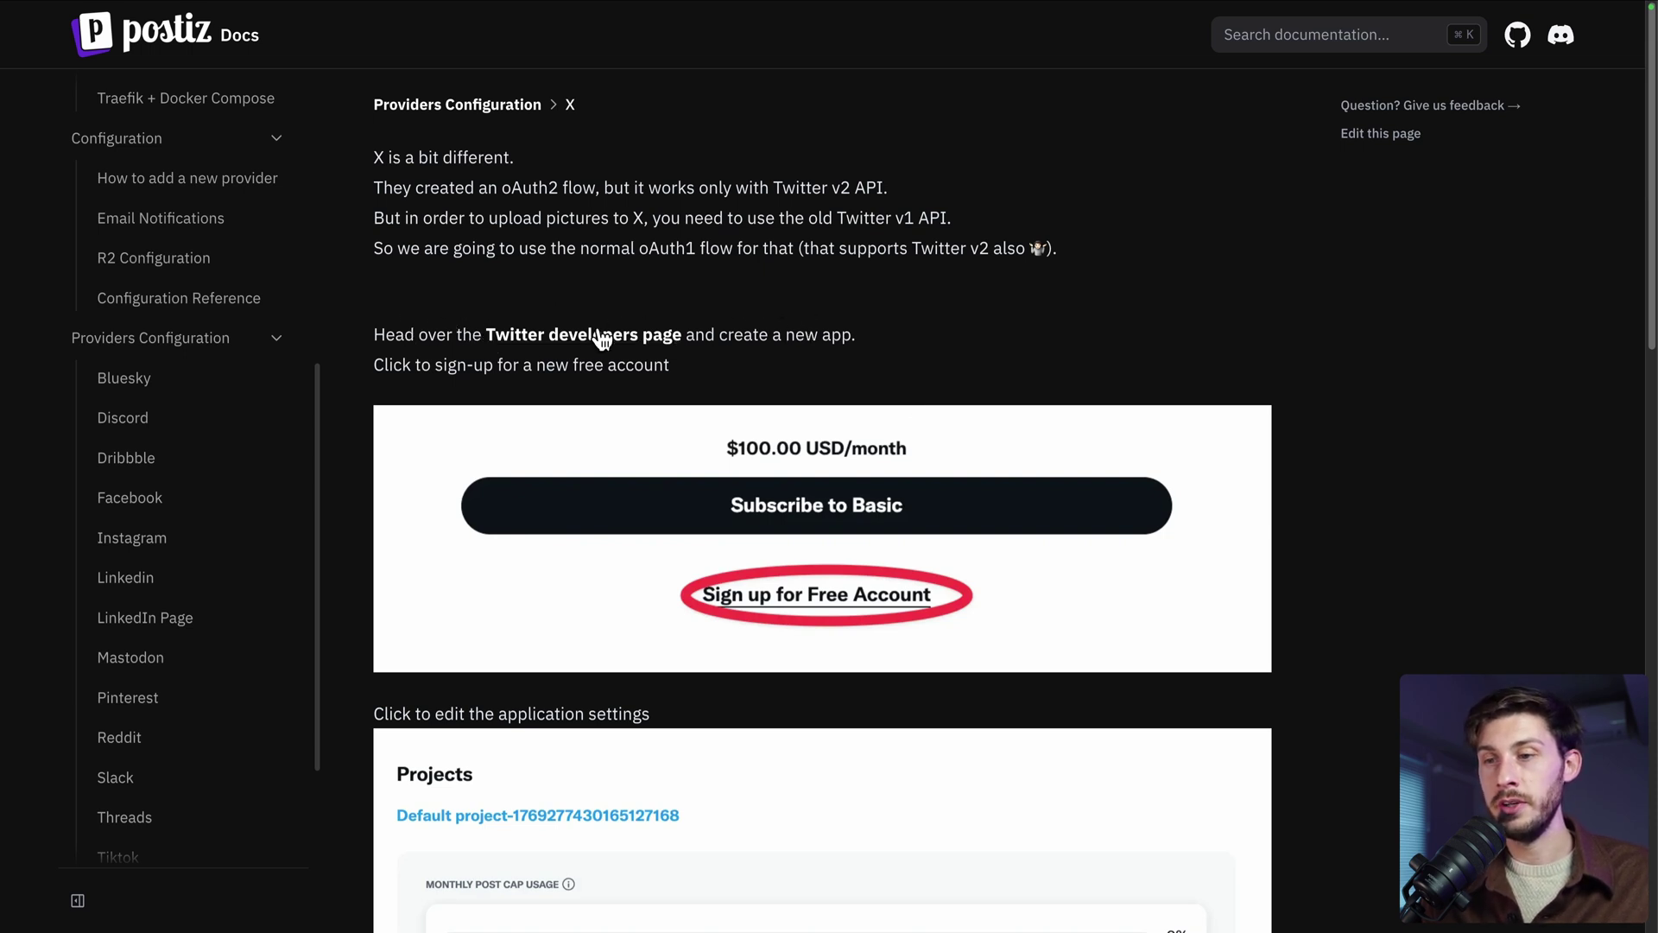
pyautogui.scroll(-2, 824, 376)
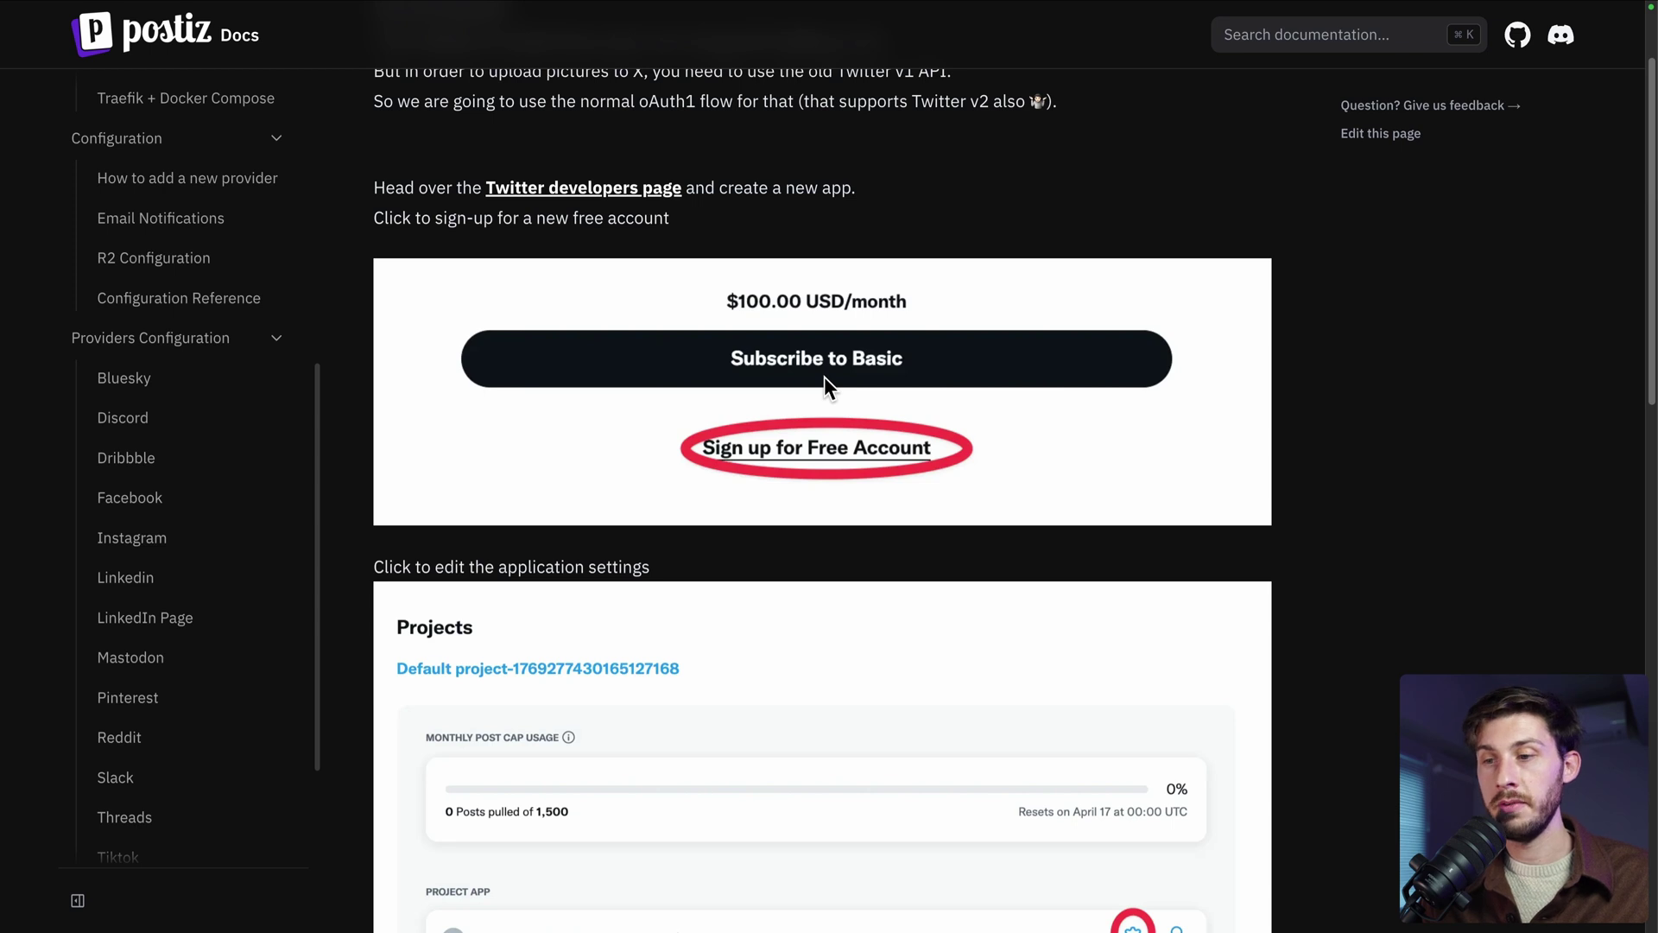
pyautogui.scroll(-3, 824, 377)
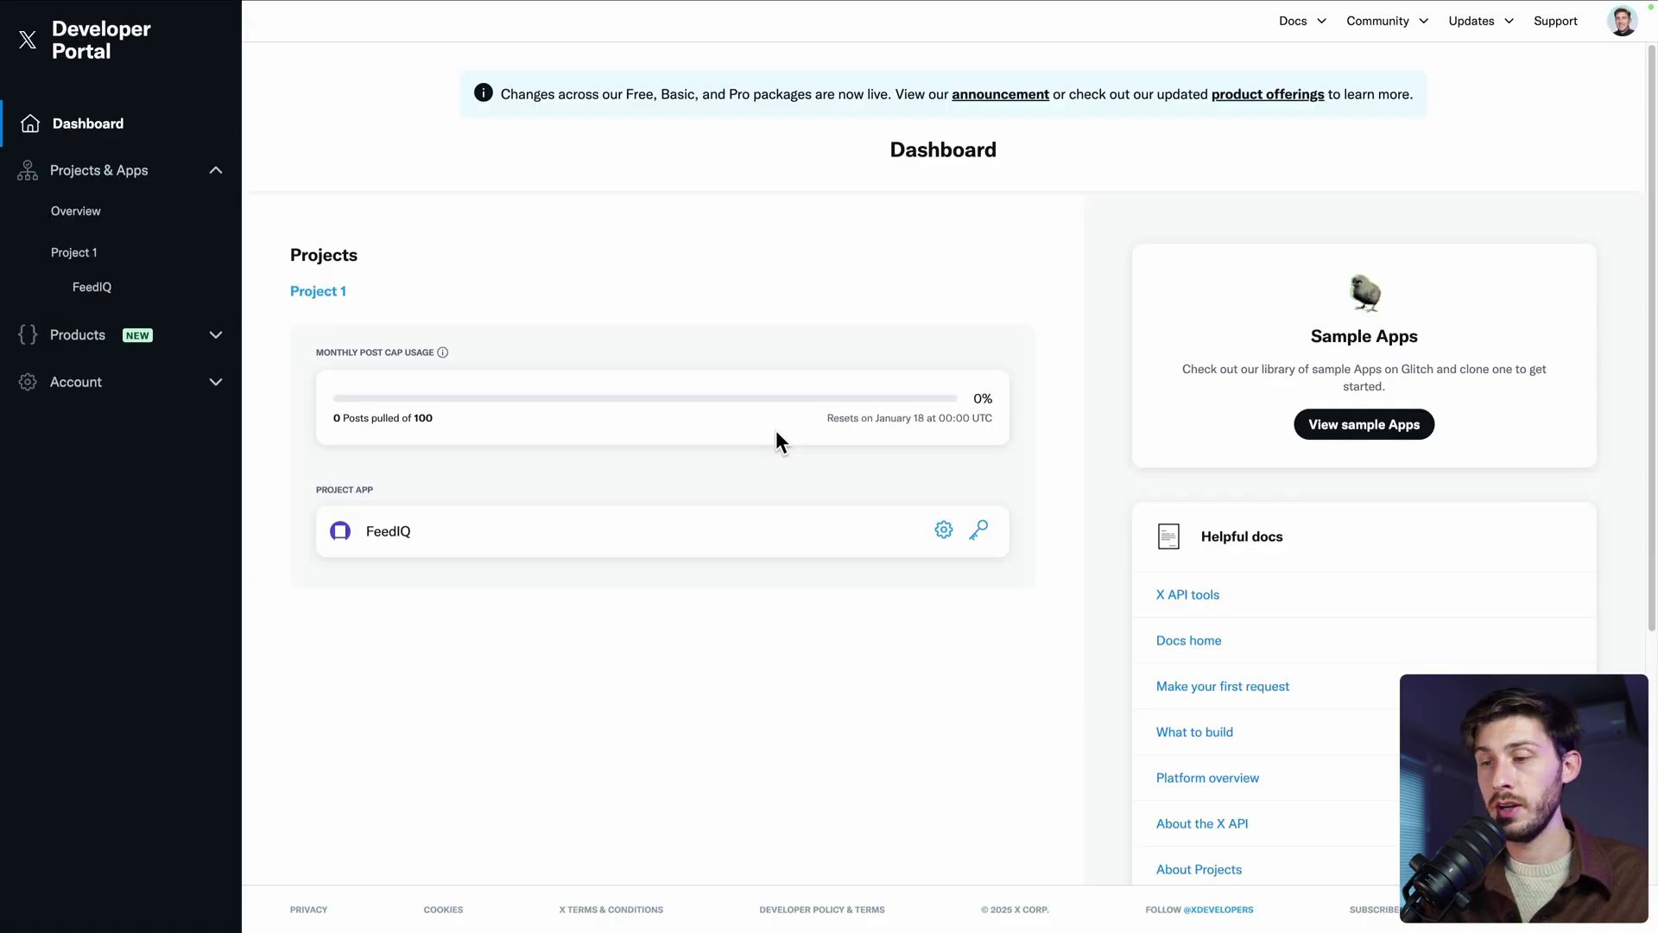
# Review the FeedIQ app's authentication permissions, app type and callback URL, zoomed in
pyautogui.click(941, 529)
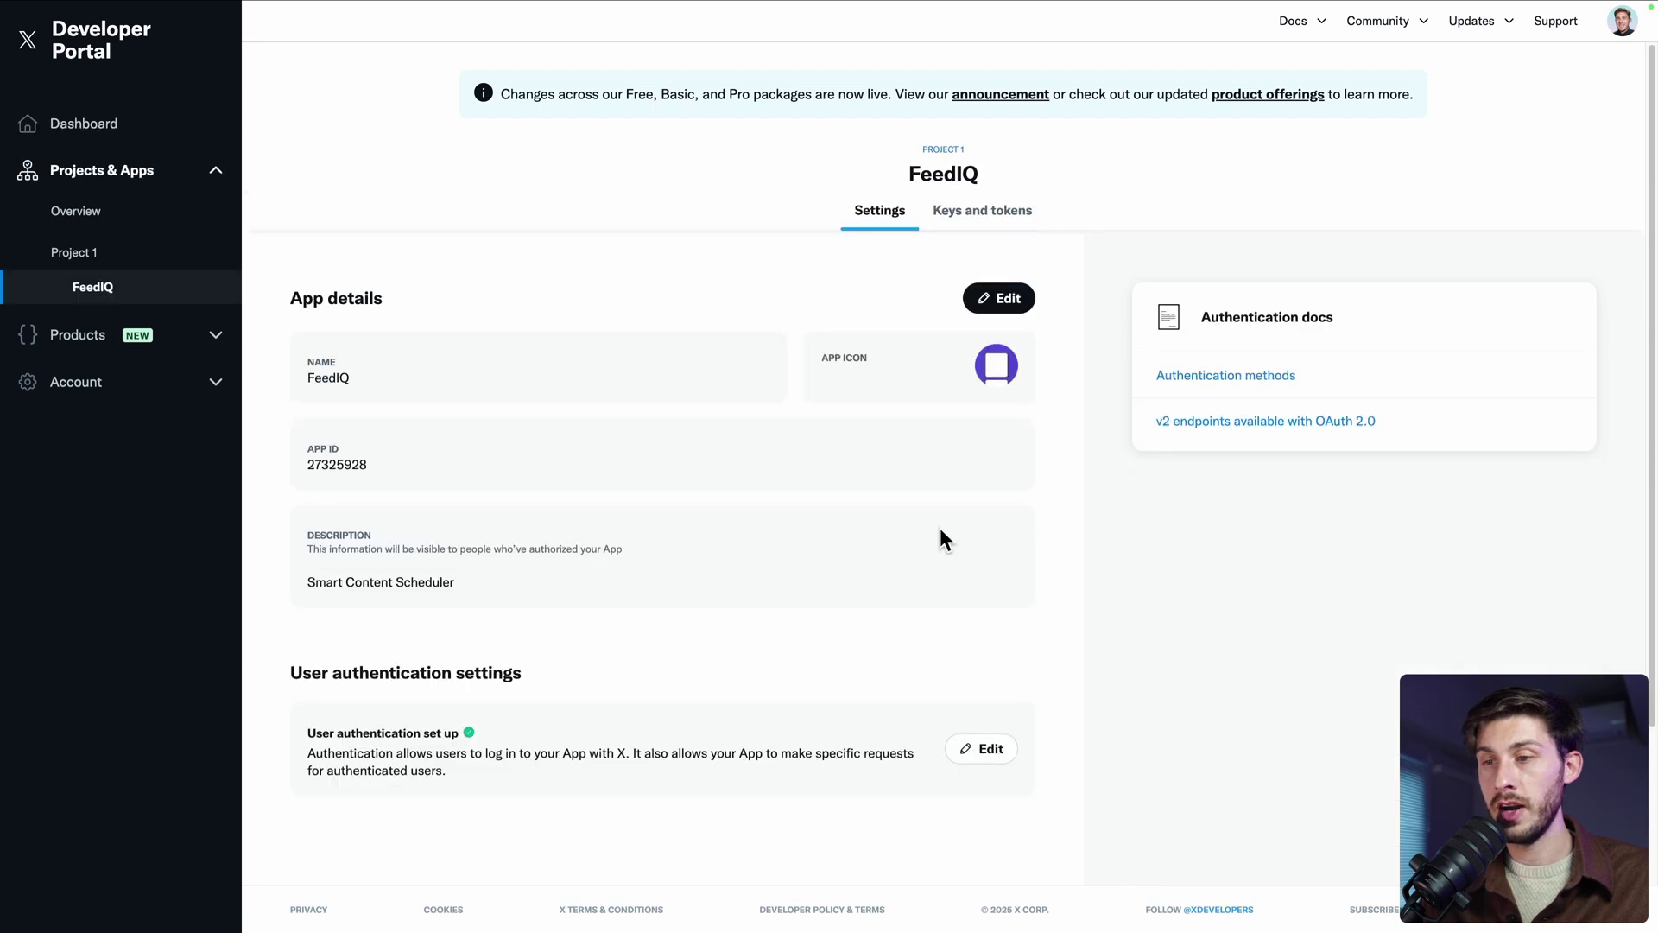
pyautogui.scroll(-3, 923, 515)
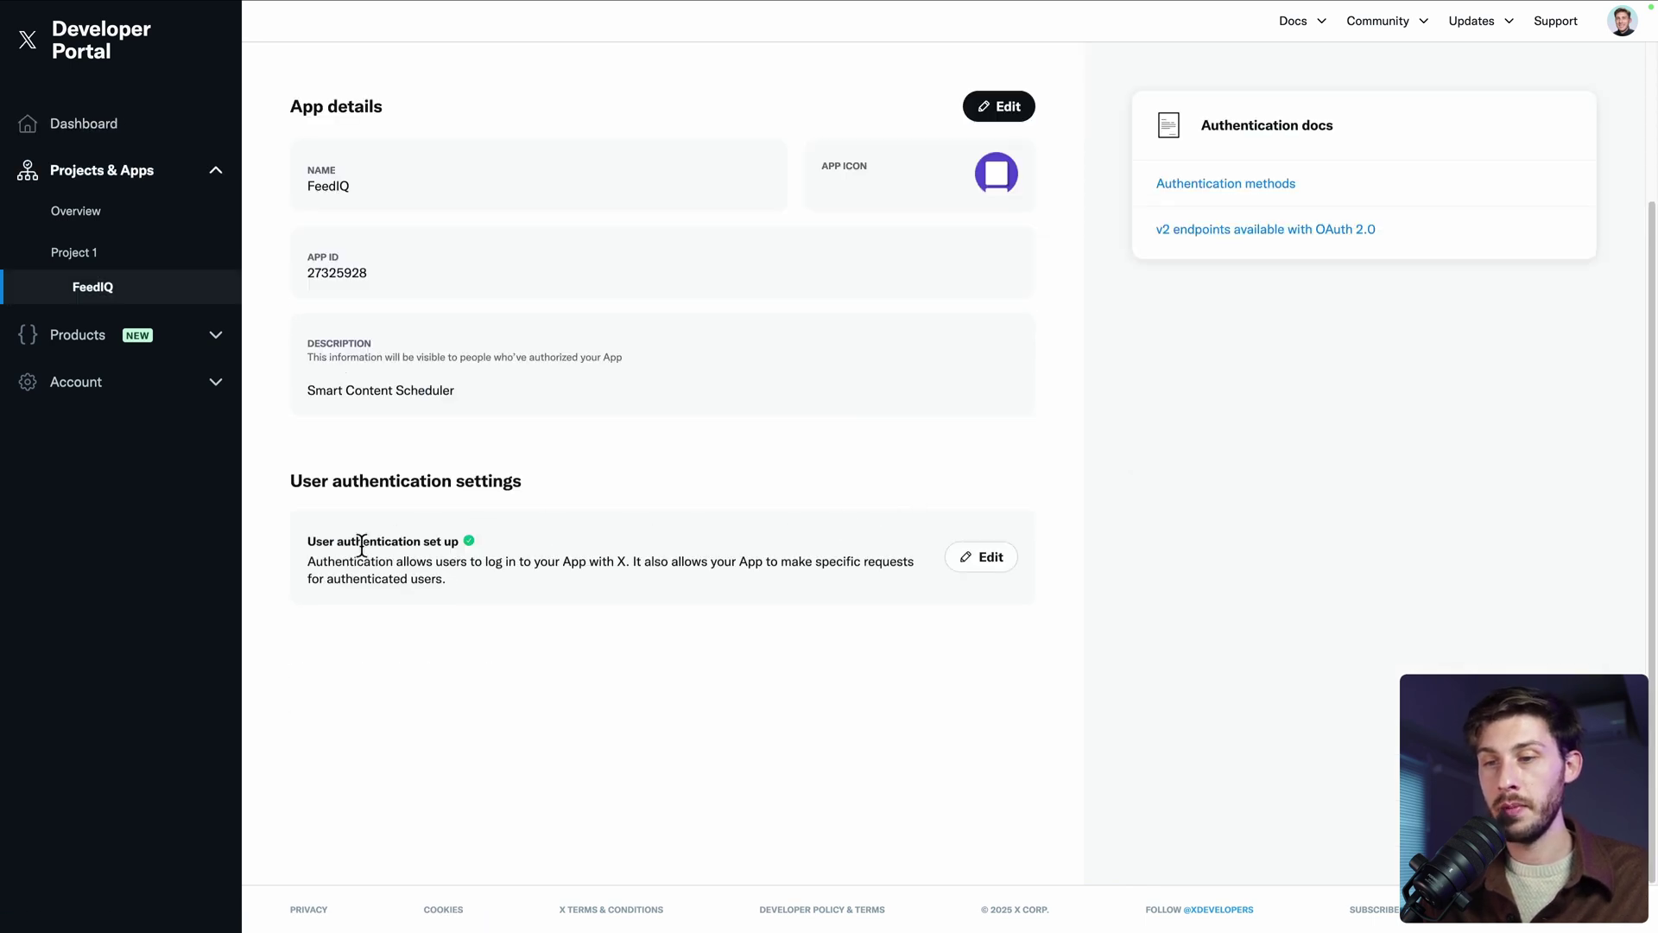
pyautogui.click(987, 561)
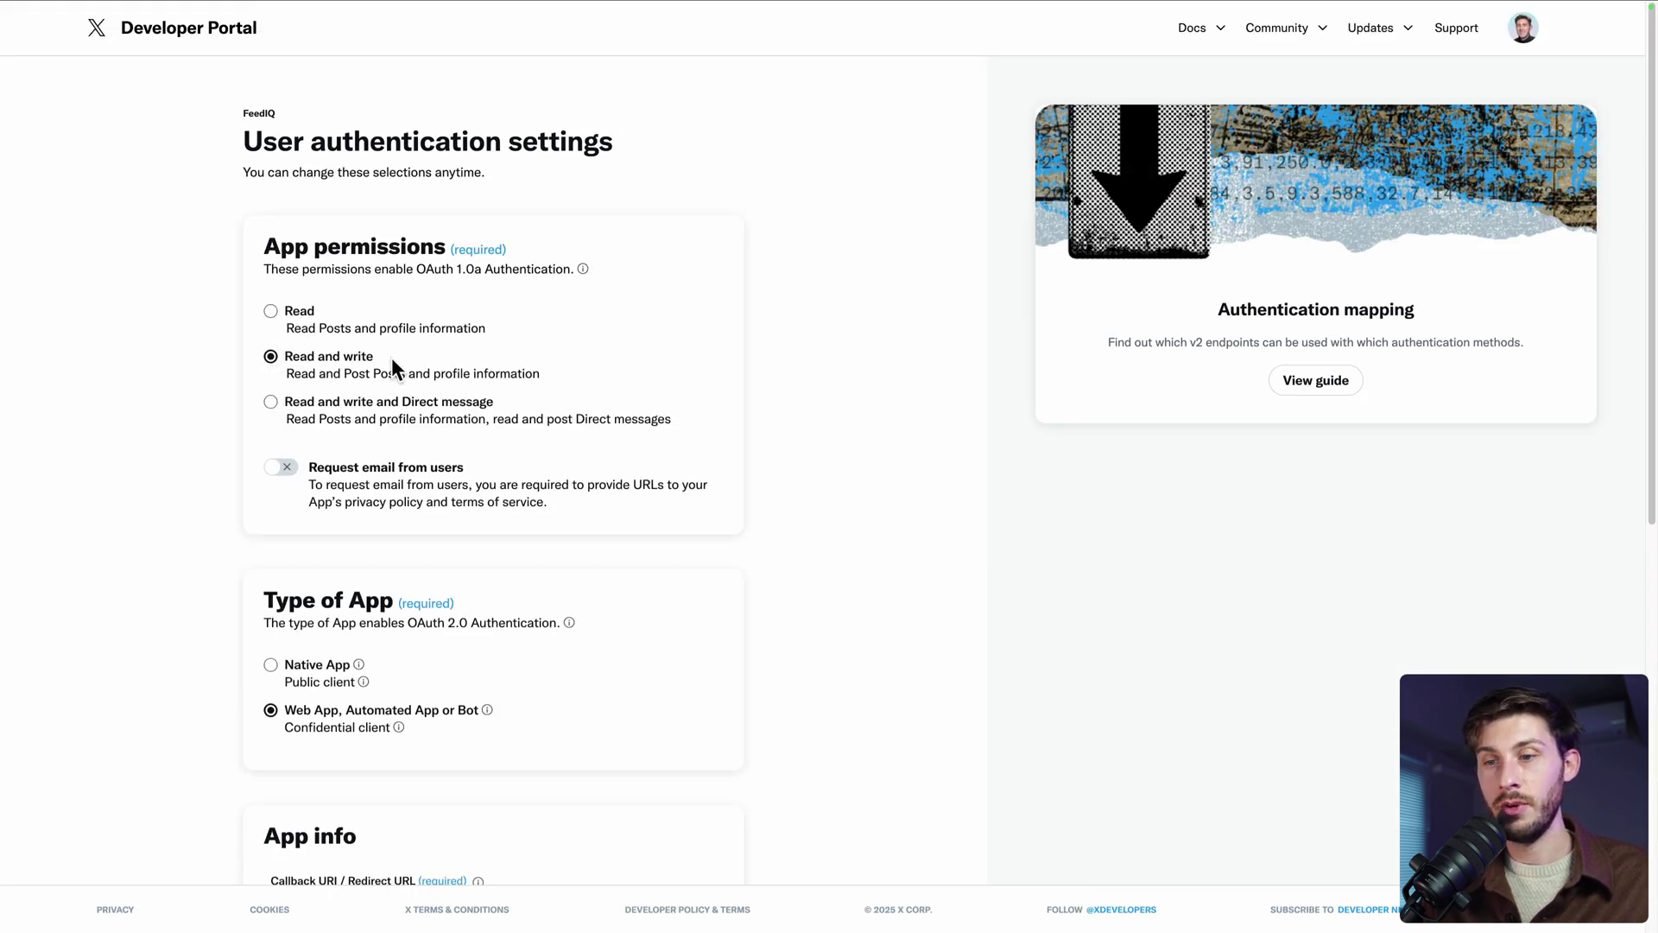
pyautogui.scroll(-2, 240, 499)
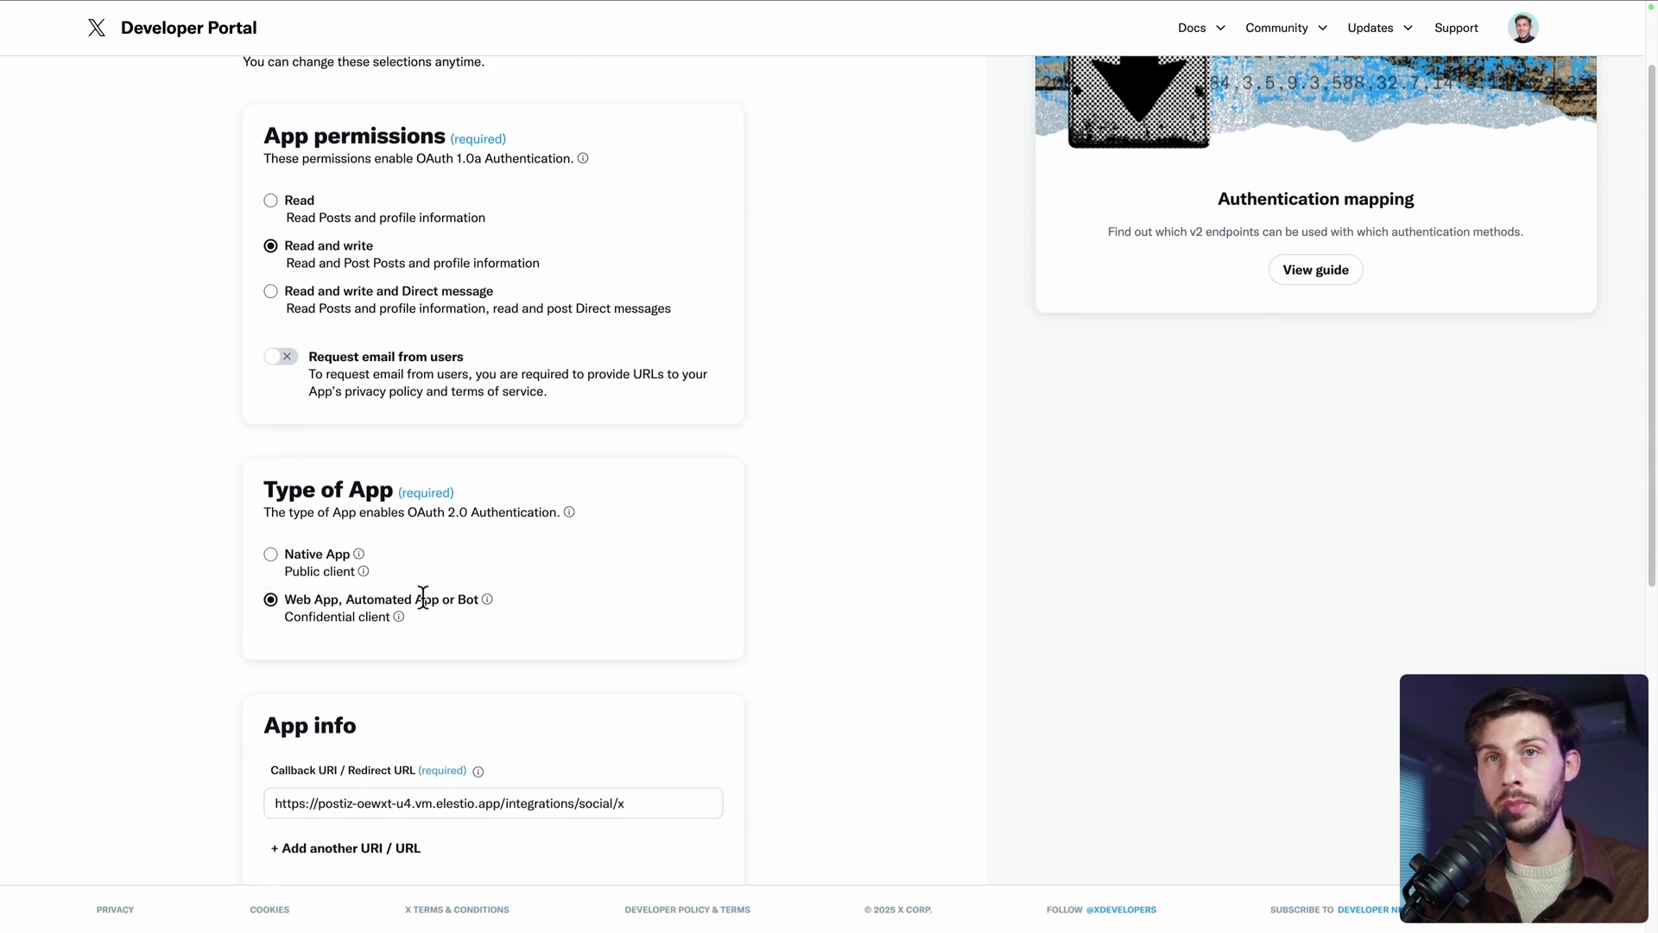
pyautogui.hotkey('ctrl', '+')
pyautogui.scroll(-5, 677, 403)
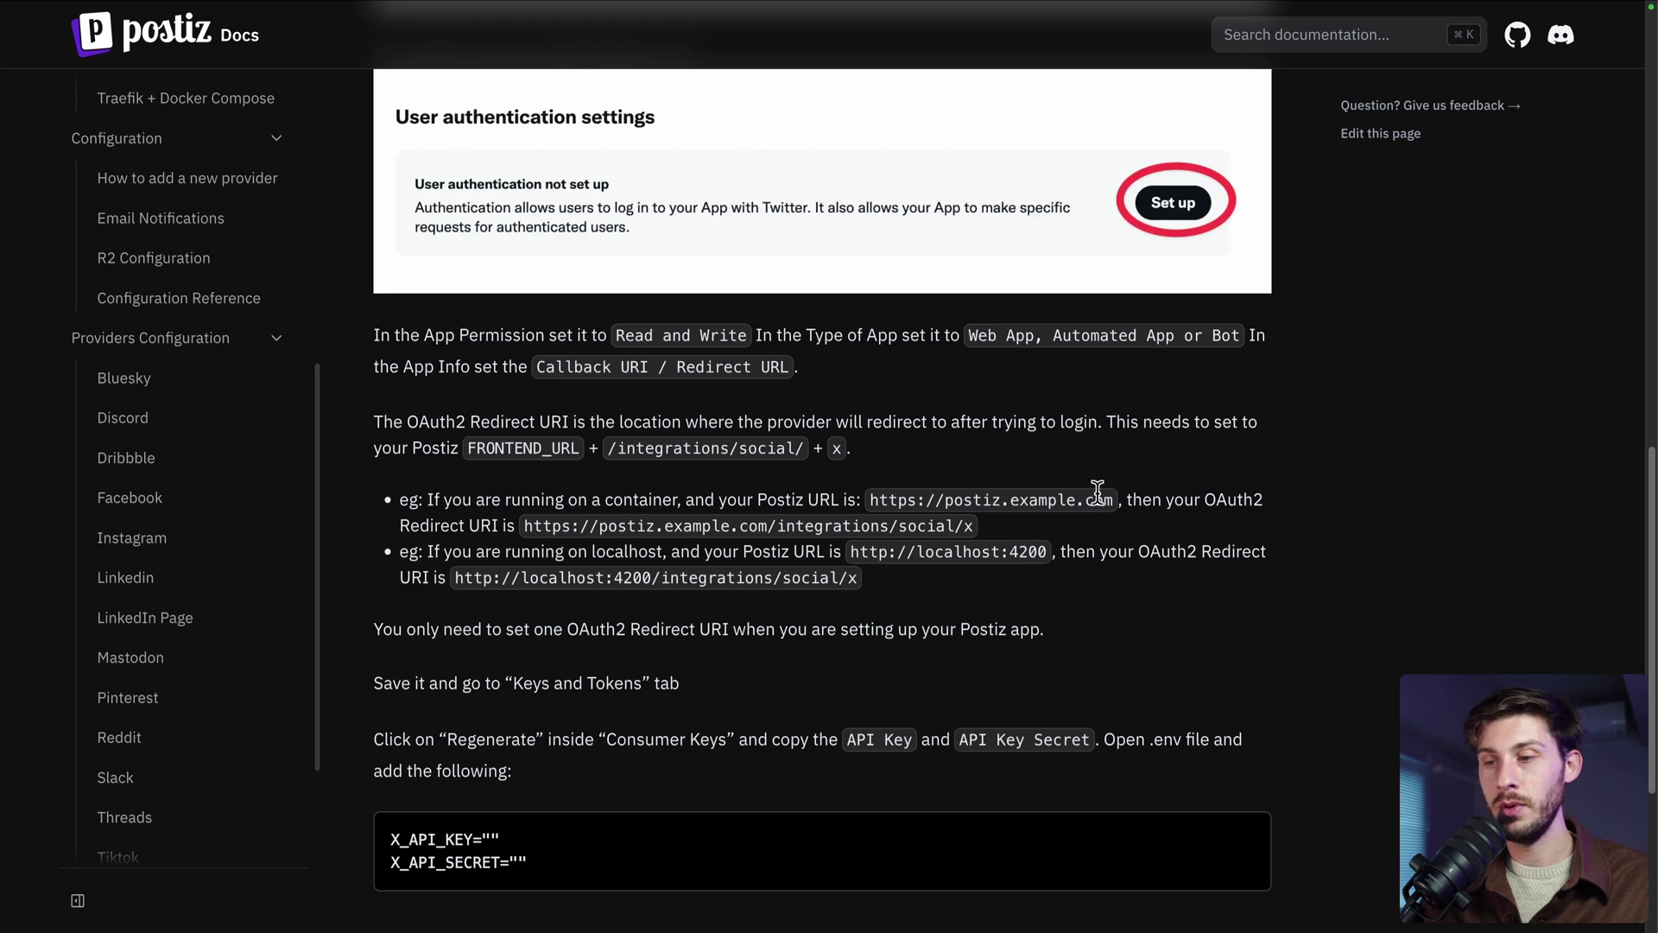
# Copy the '/integrations/social/x' path from the docs' example redirect URL
pyautogui.moveTo(527, 525); pyautogui.dragTo(971, 525)
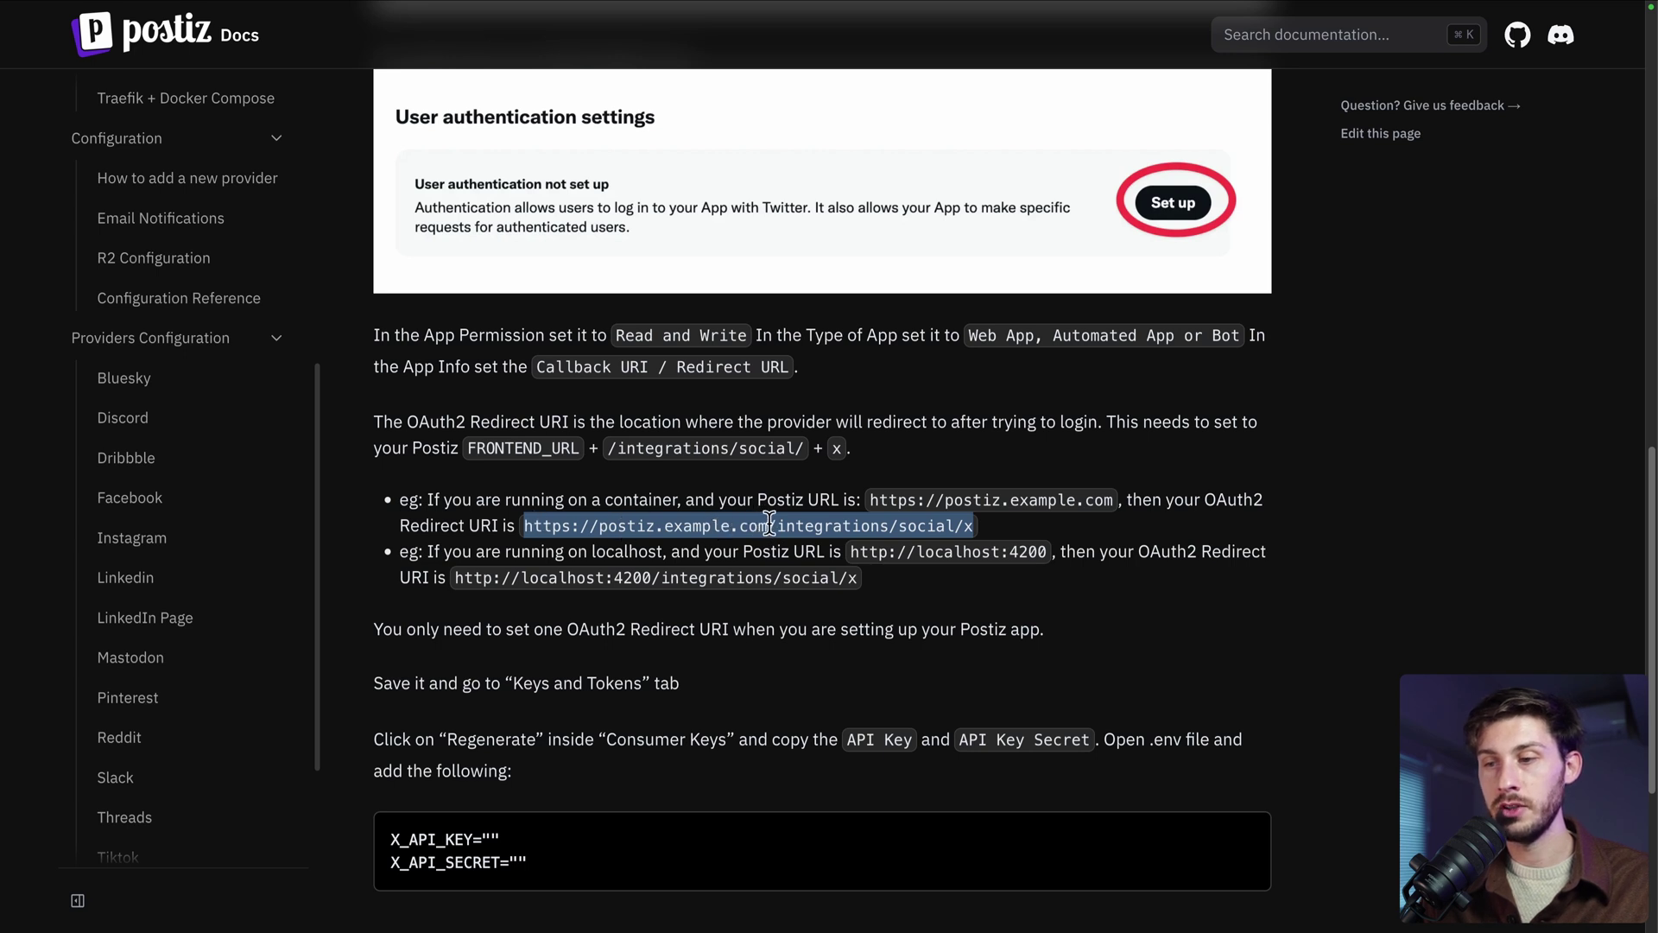
pyautogui.moveTo(767, 525); pyautogui.dragTo(971, 521)
pyautogui.press('cmd+c')
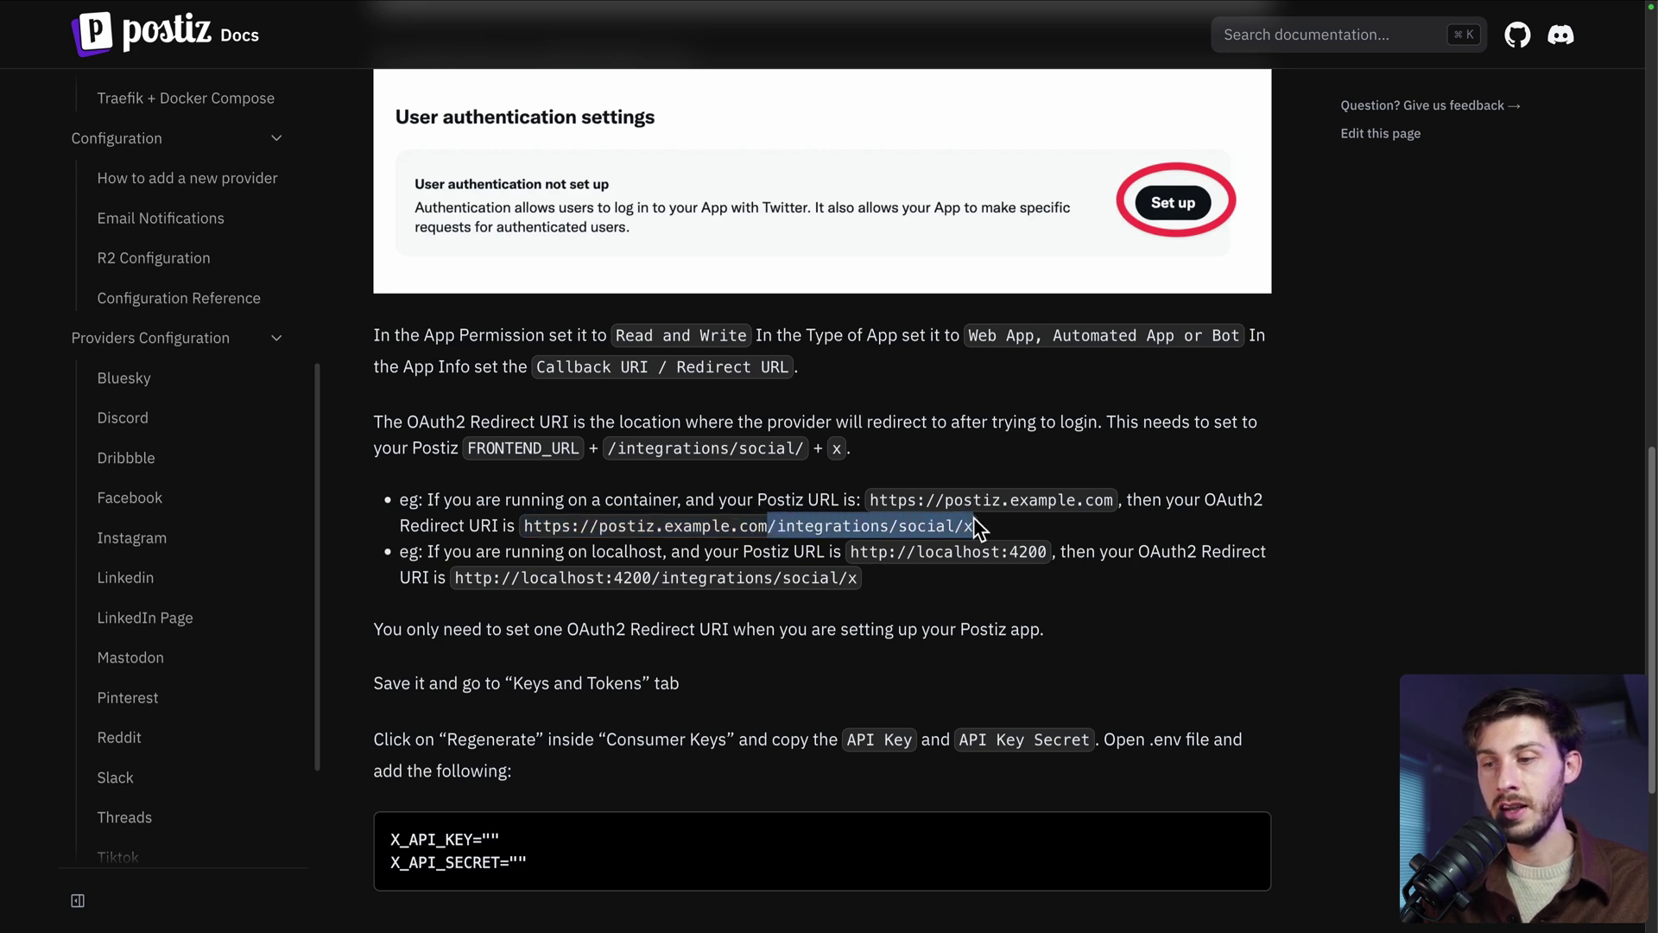
pyautogui.click(570, 17)
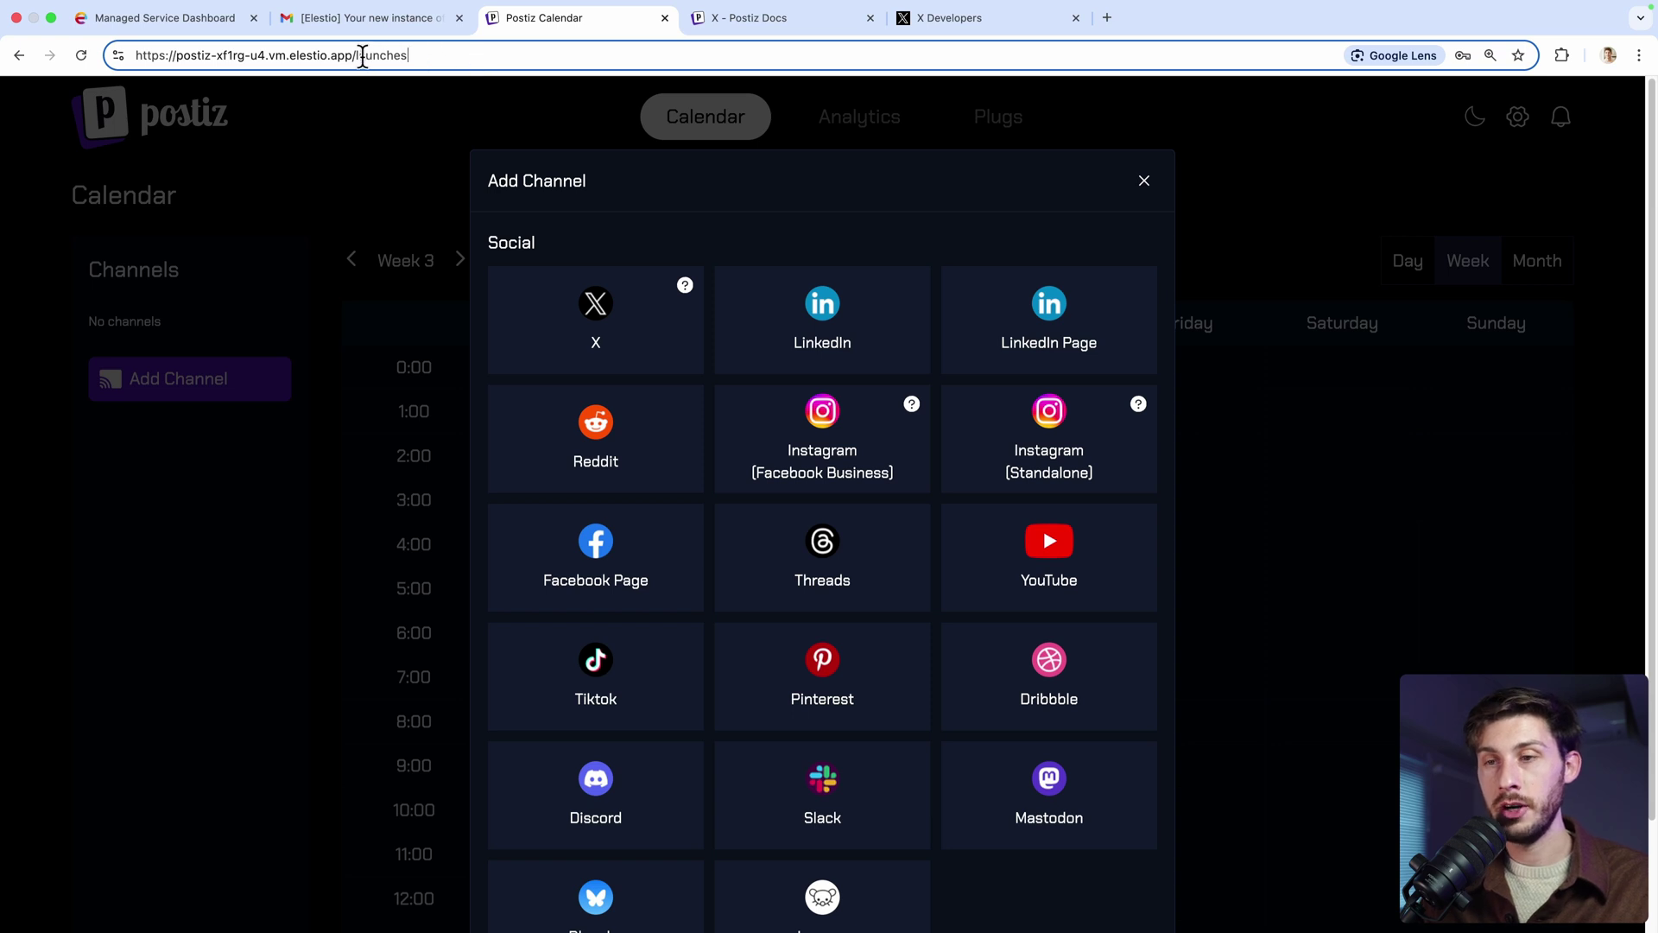
# Build the Postiz instance address ending /integrations/social/x in the address bar
pyautogui.moveTo(355, 56); pyautogui.dragTo(474, 62)
pyautogui.press('cmd+v')
pyautogui.click(372, 55)
pyautogui.press('BackSpace')
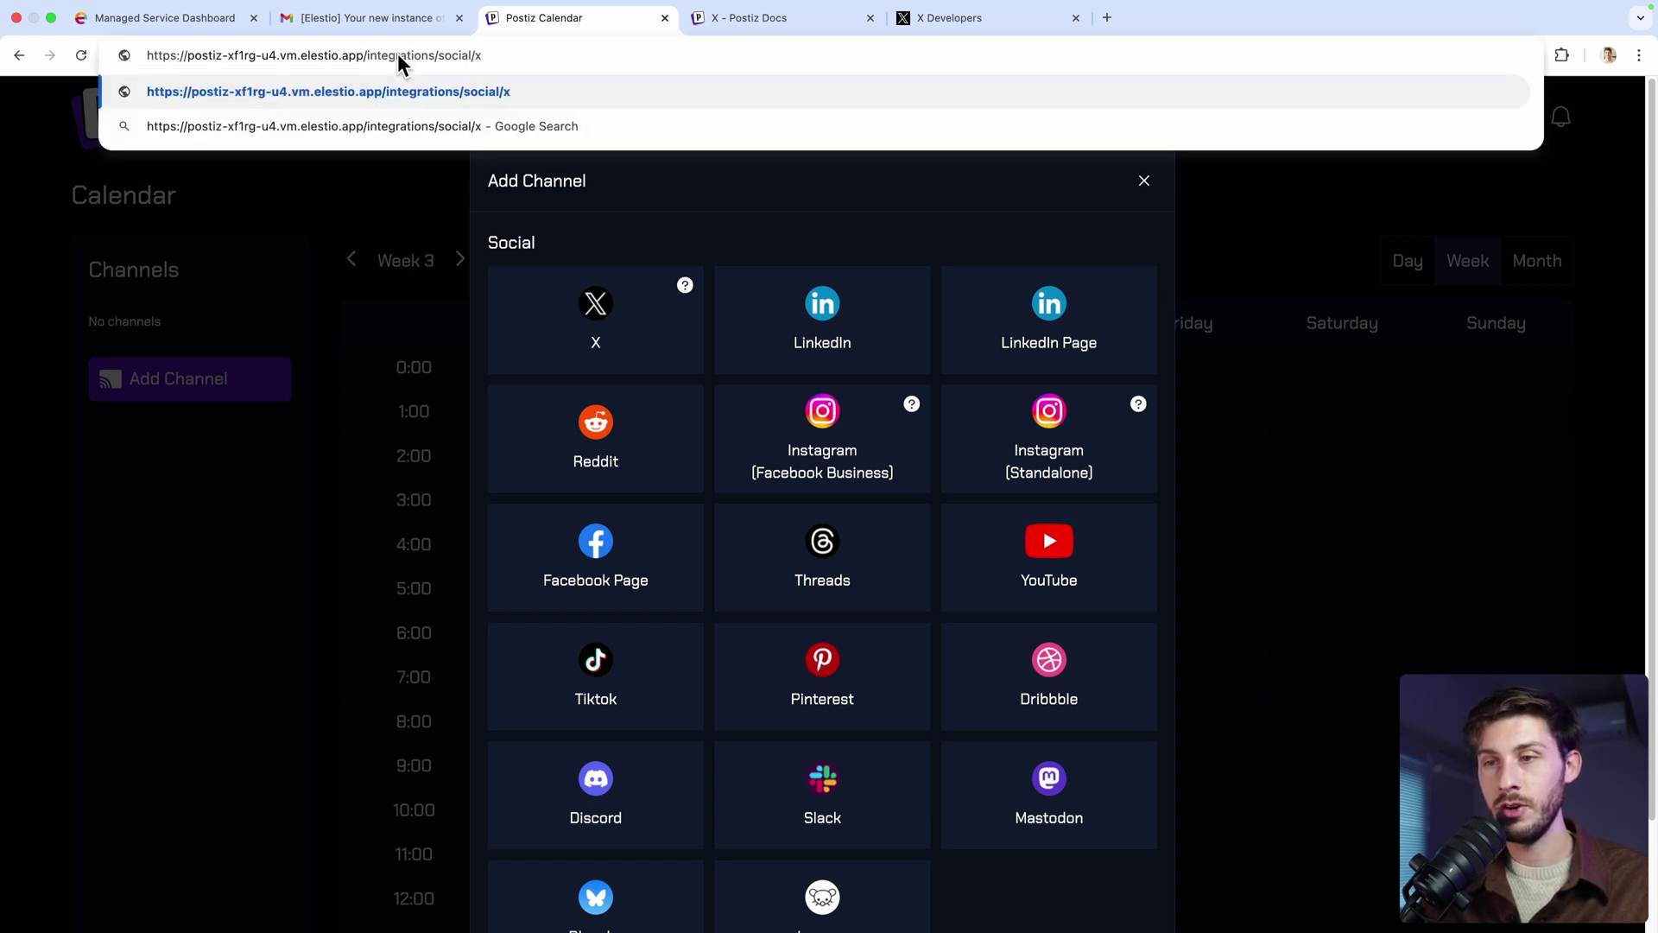
pyautogui.press('super+a')
pyautogui.press('super+c')
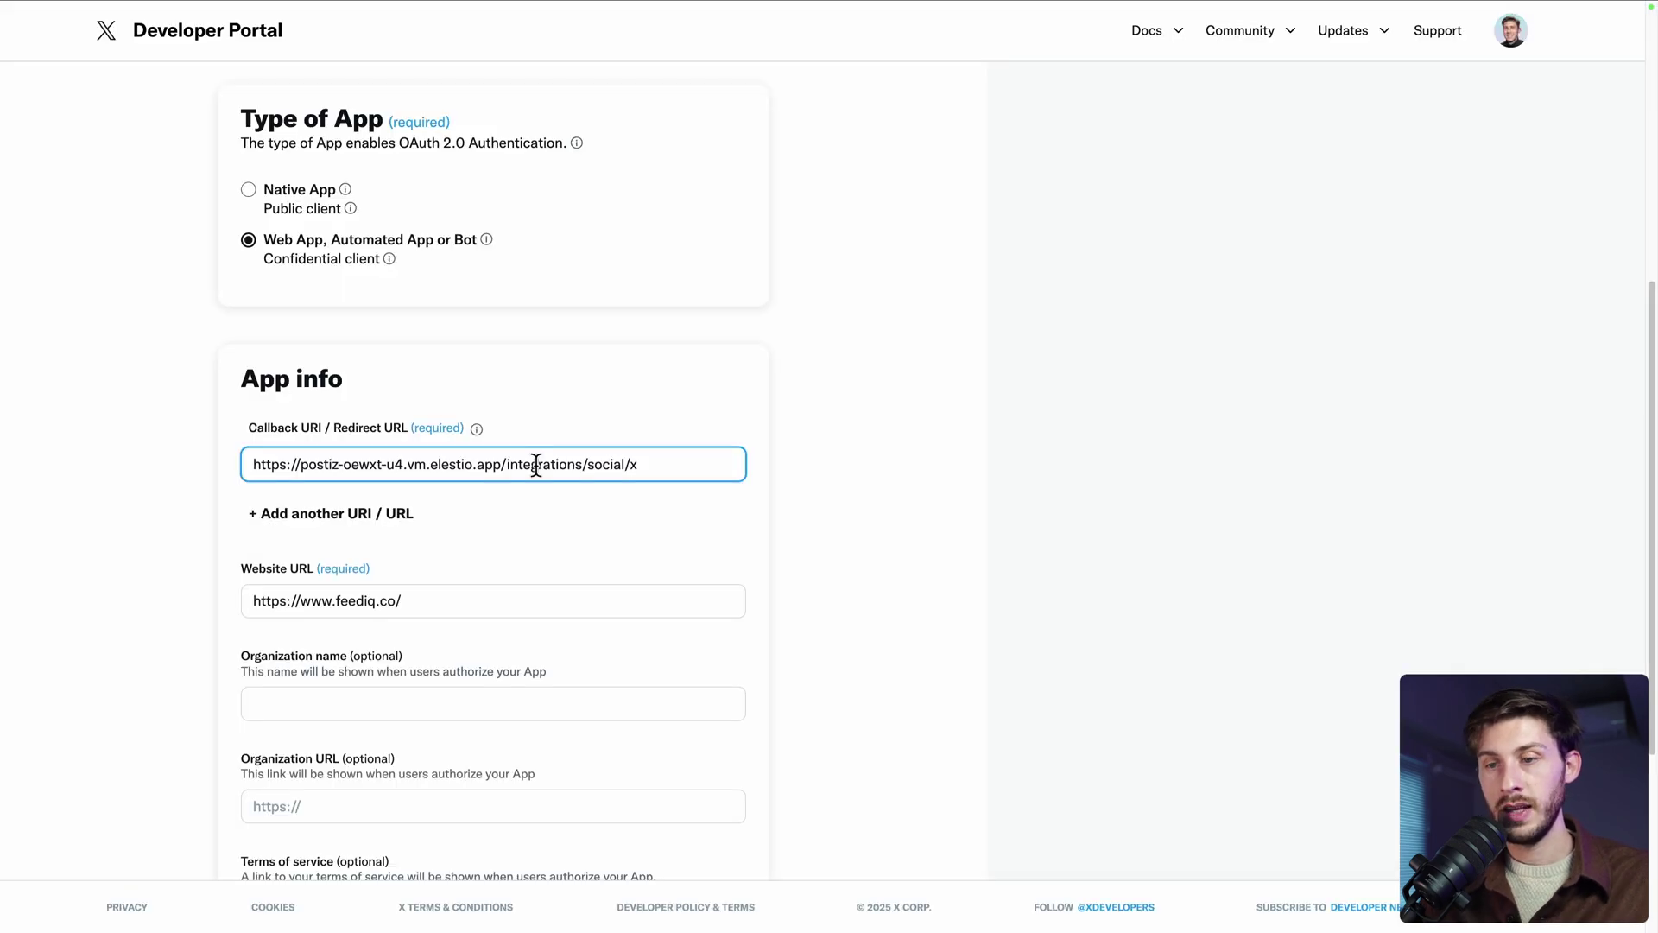
# Paste that address as the Callback URI / Redirect URL and save the settings
pyautogui.press('super+a')
pyautogui.press('super+v')
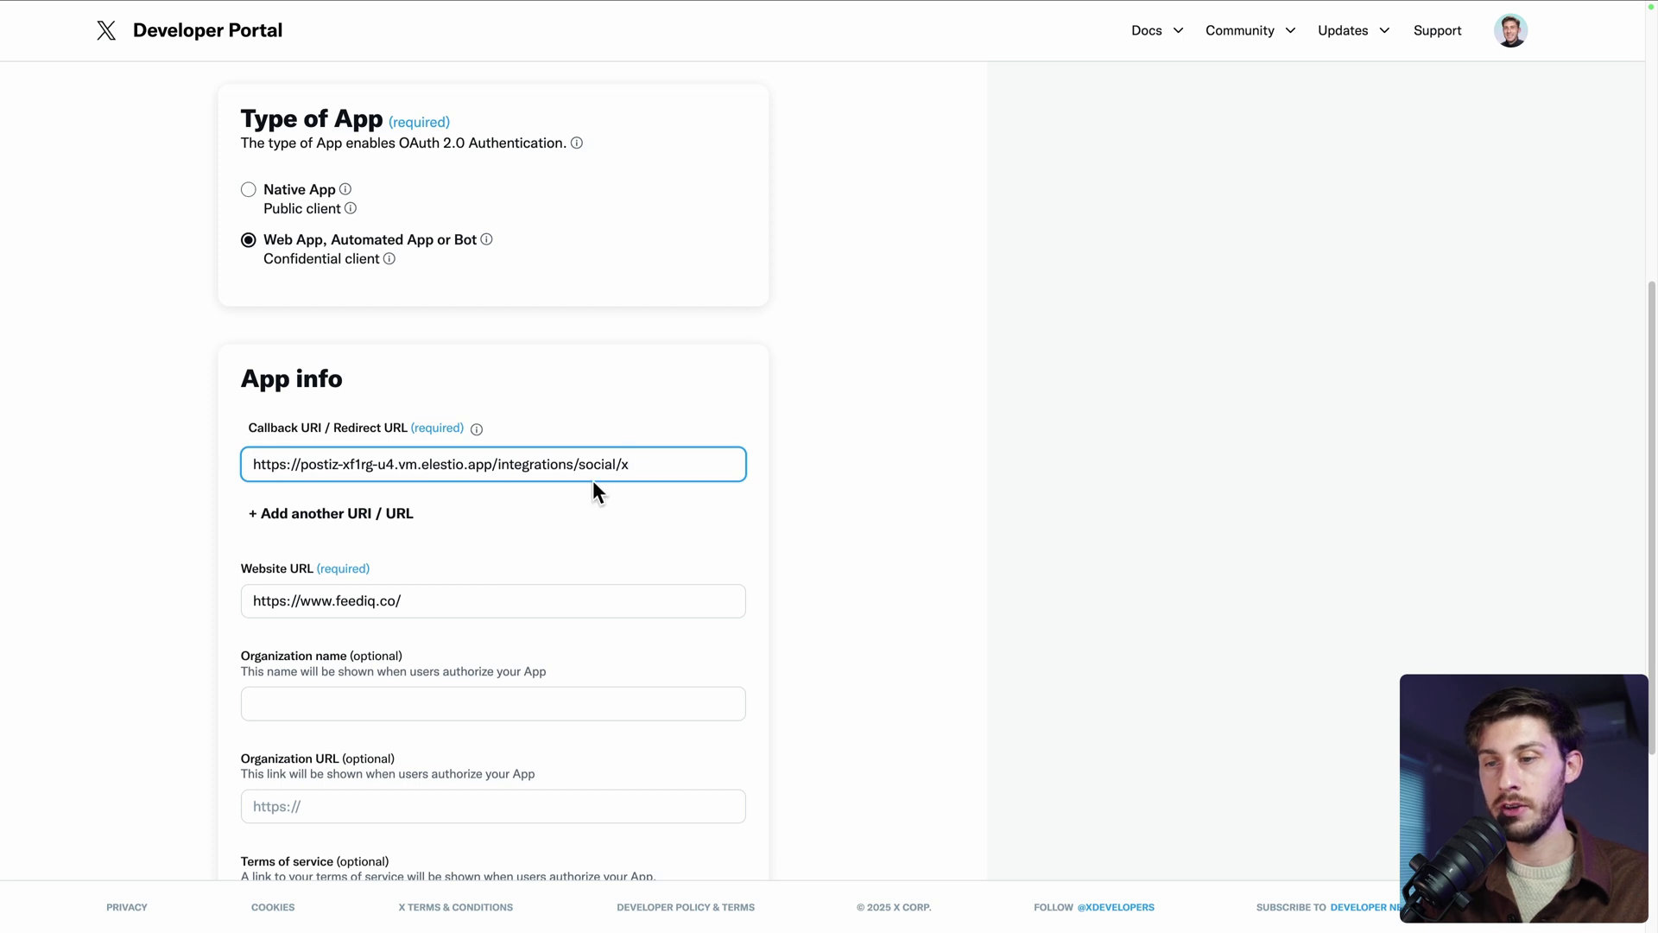
pyautogui.scroll(-4, 594, 480)
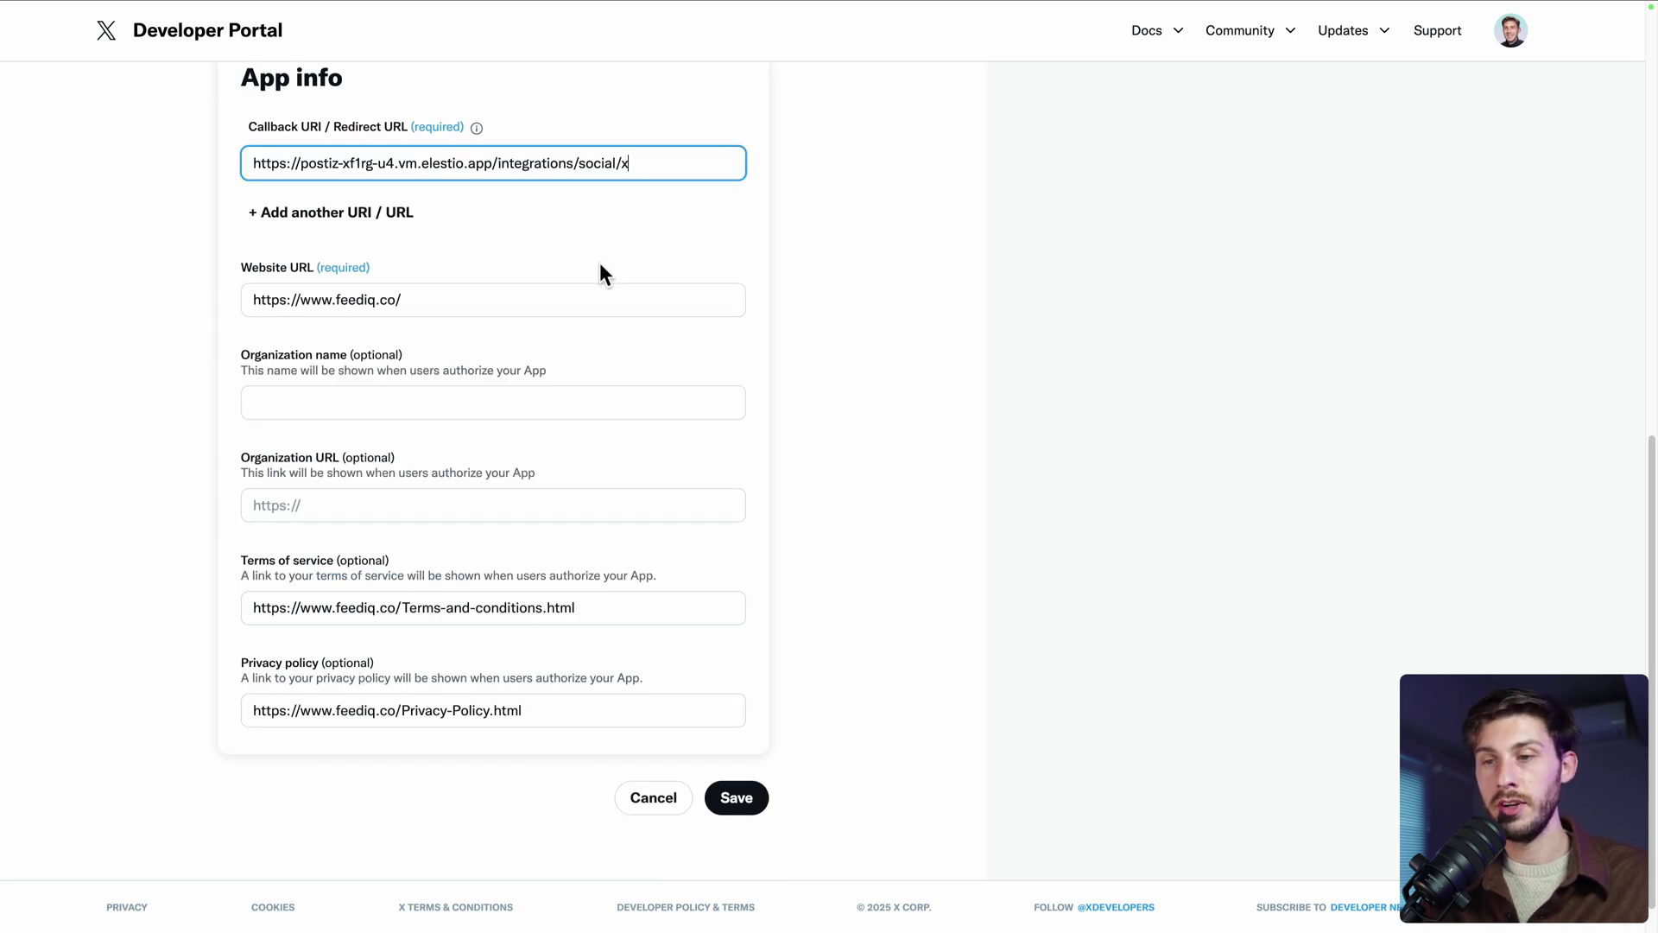
pyautogui.scroll(2, 881, 468)
pyautogui.scroll(1, 881, 468)
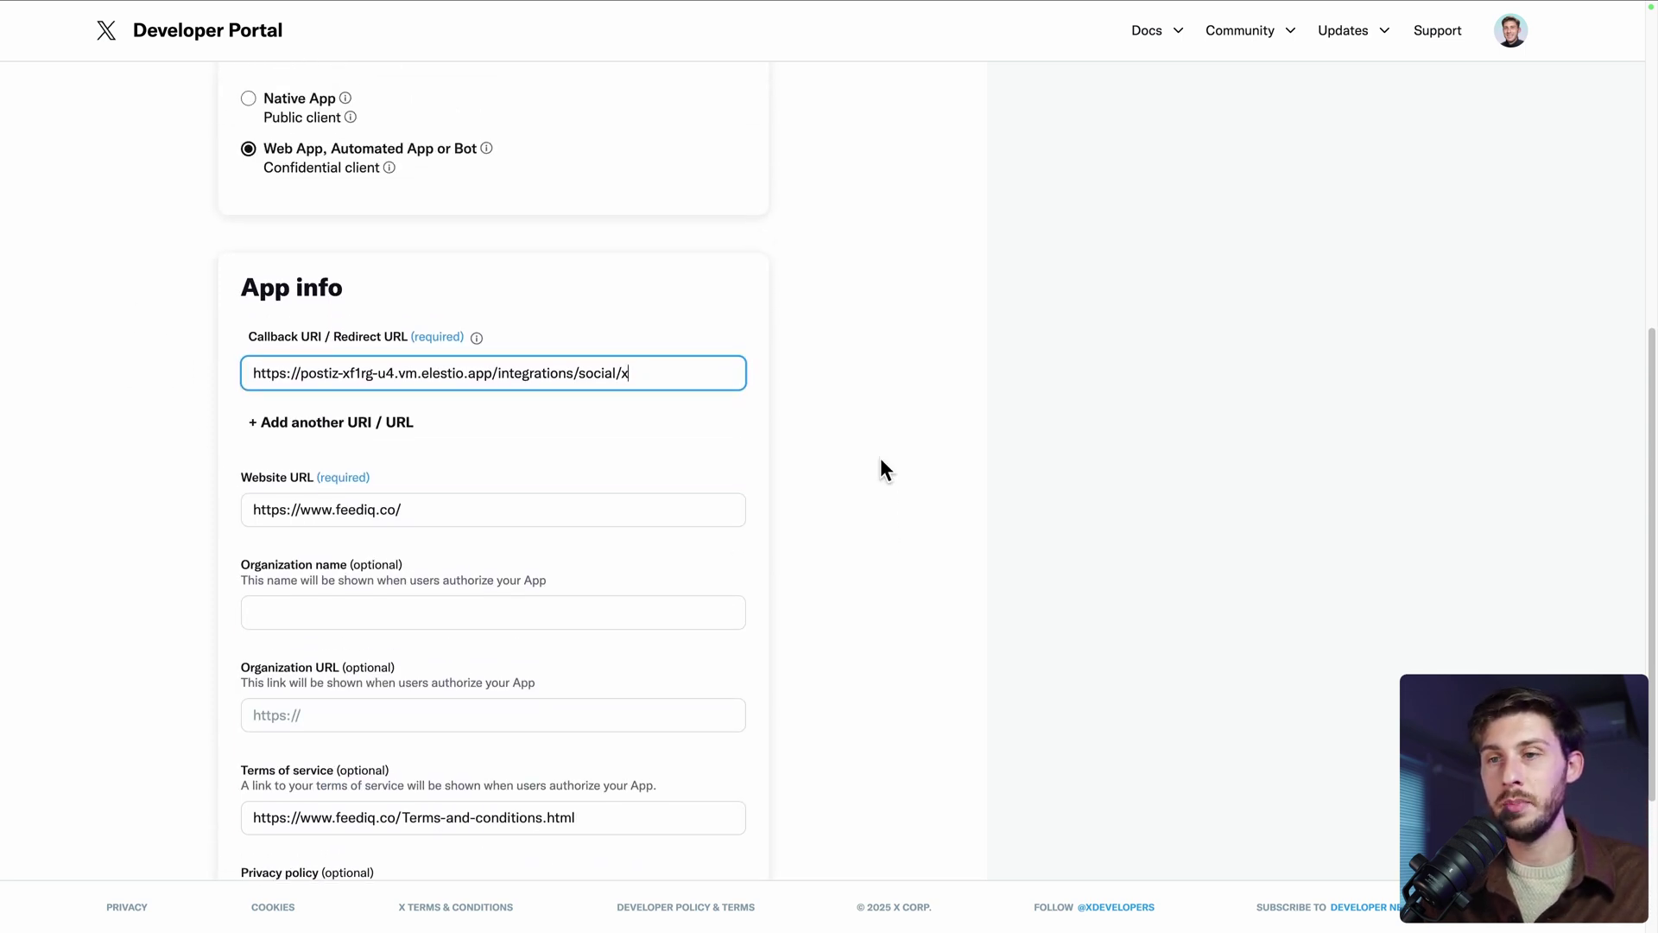
pyautogui.scroll(-3, 881, 466)
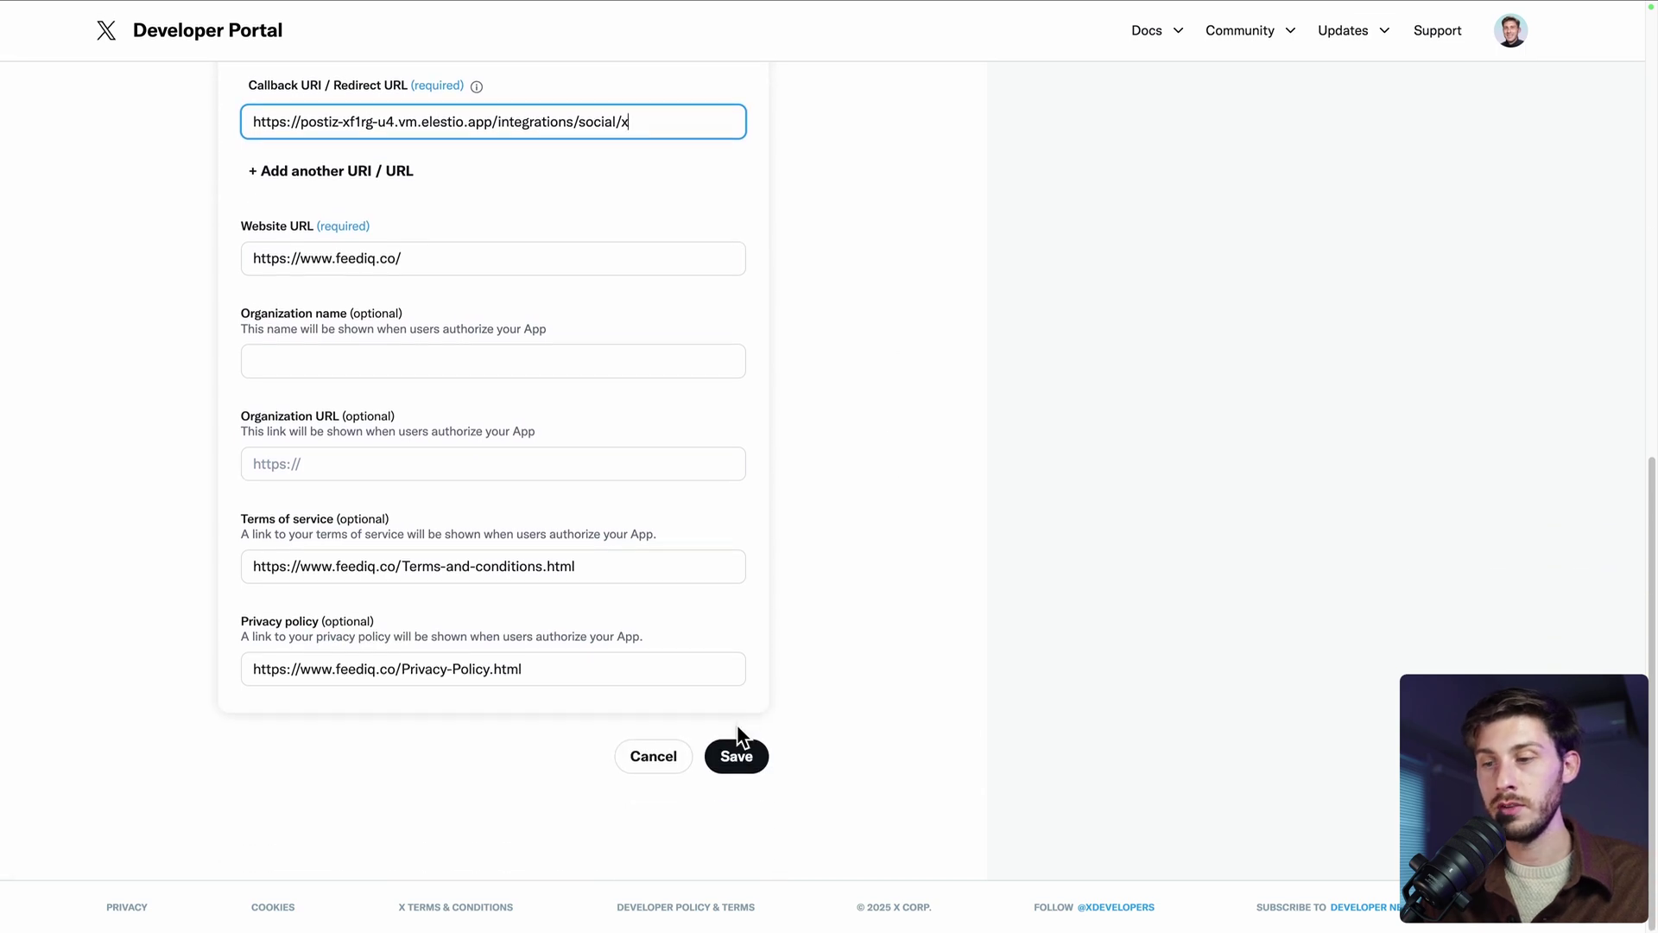
pyautogui.click(737, 757)
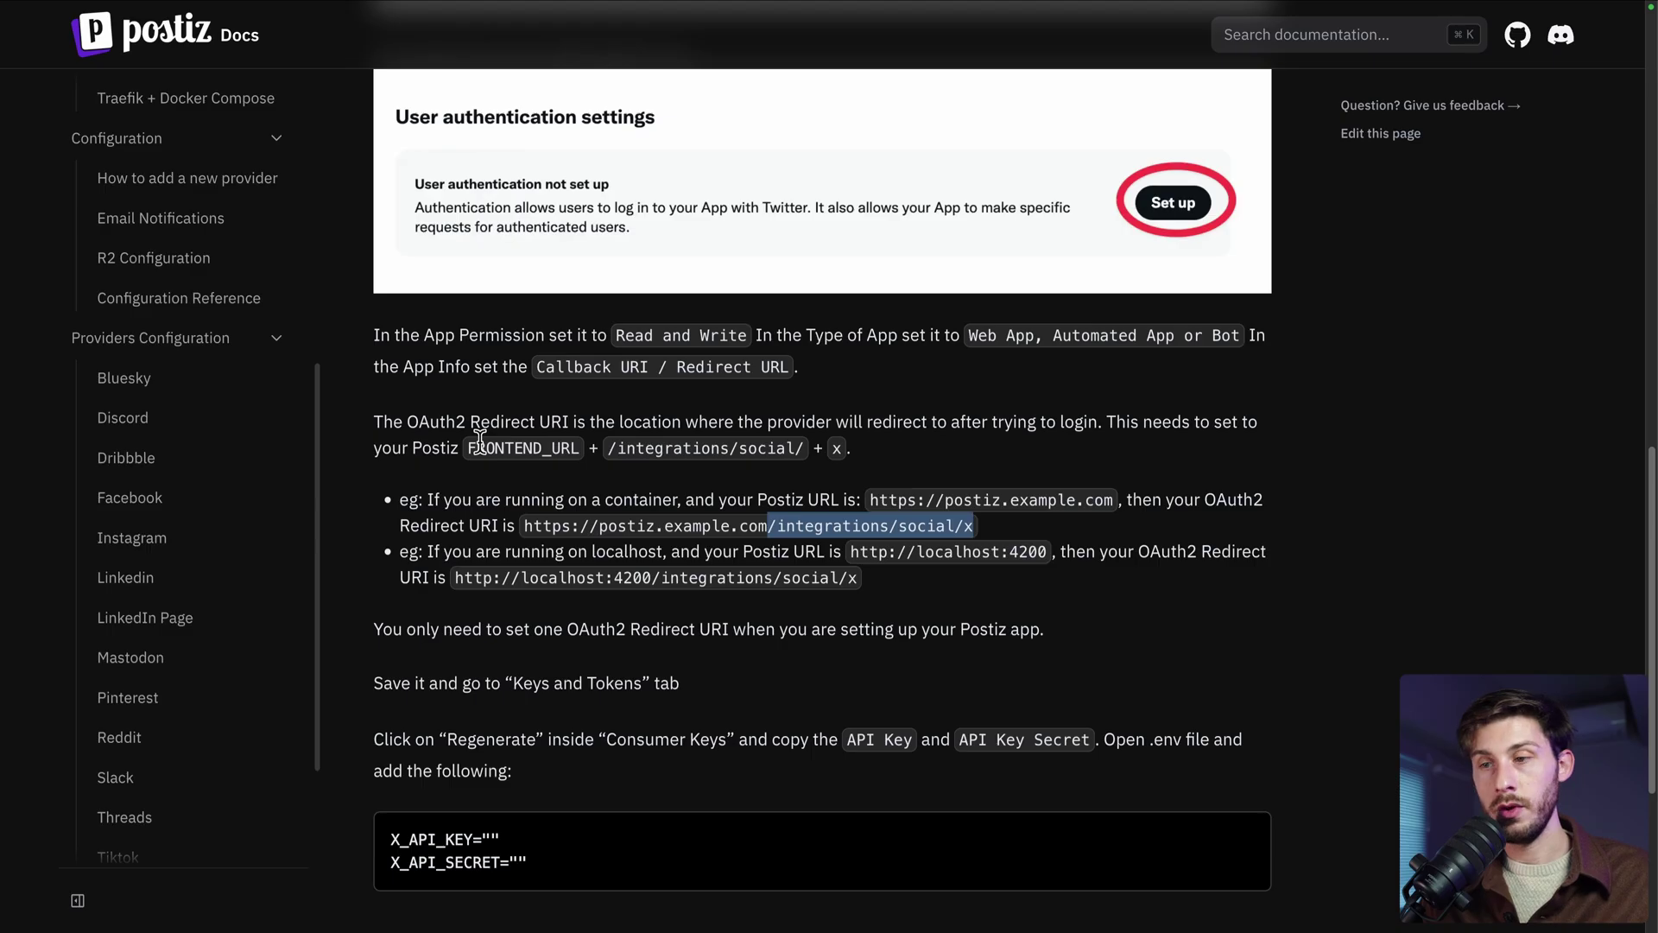
pyautogui.scroll(-2, 480, 442)
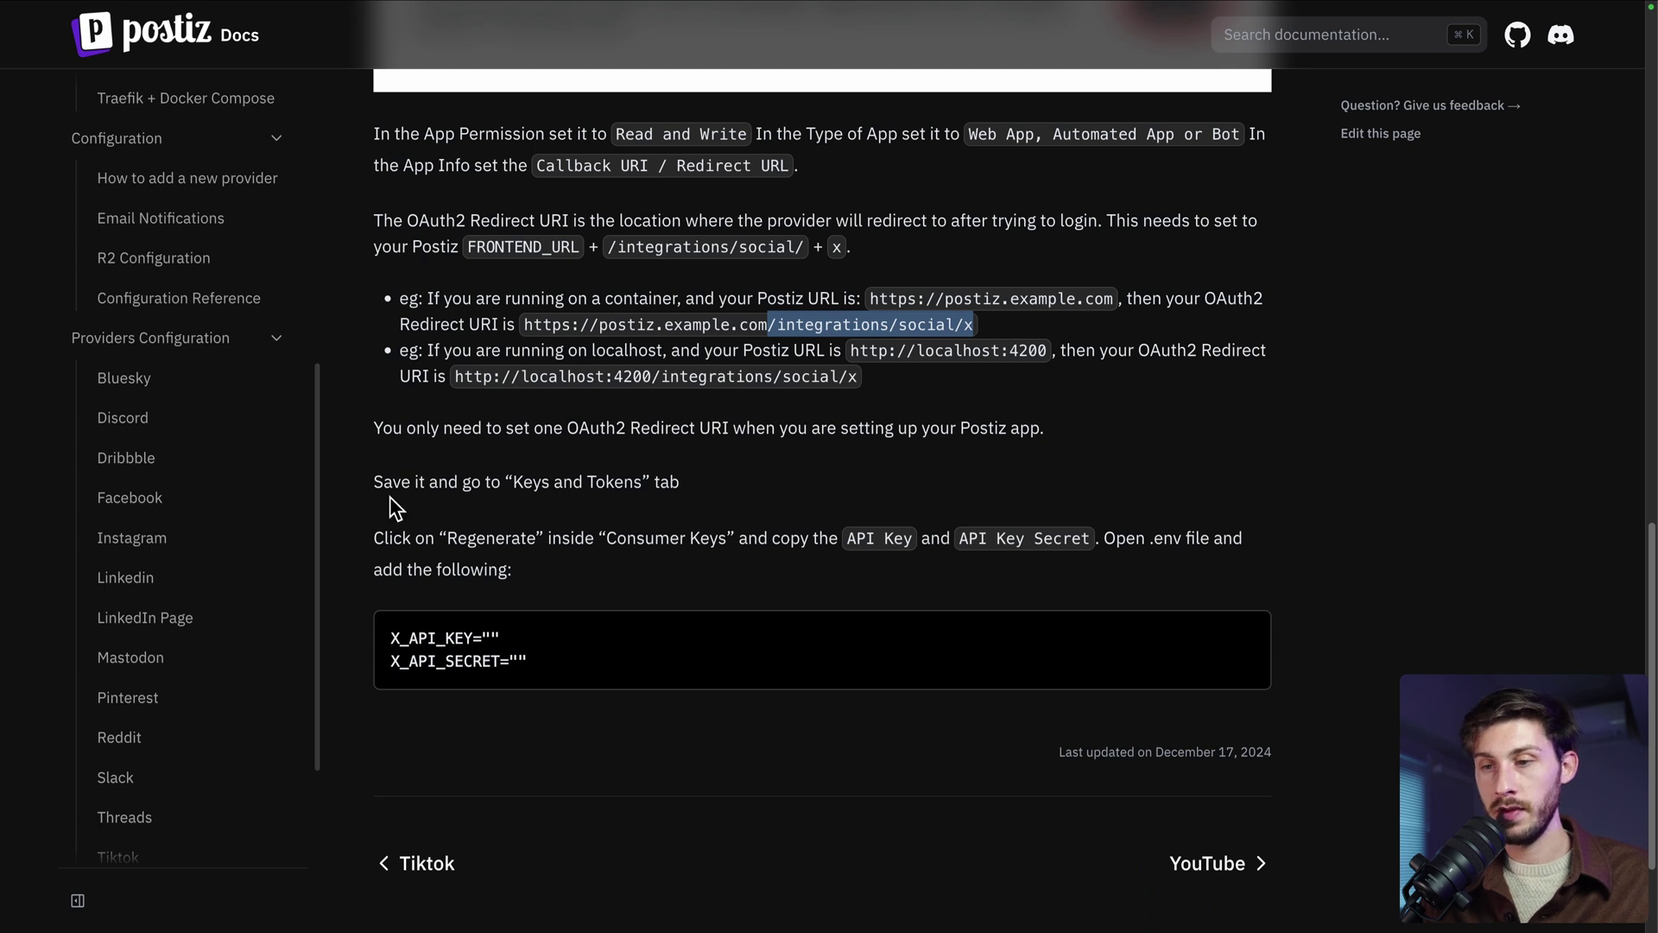
# Regenerate the FeedIQ consumer API key and secret under Keys and tokens, then copy the secret
pyautogui.moveTo(371, 480); pyautogui.dragTo(724, 489)
pyautogui.click(725, 498)
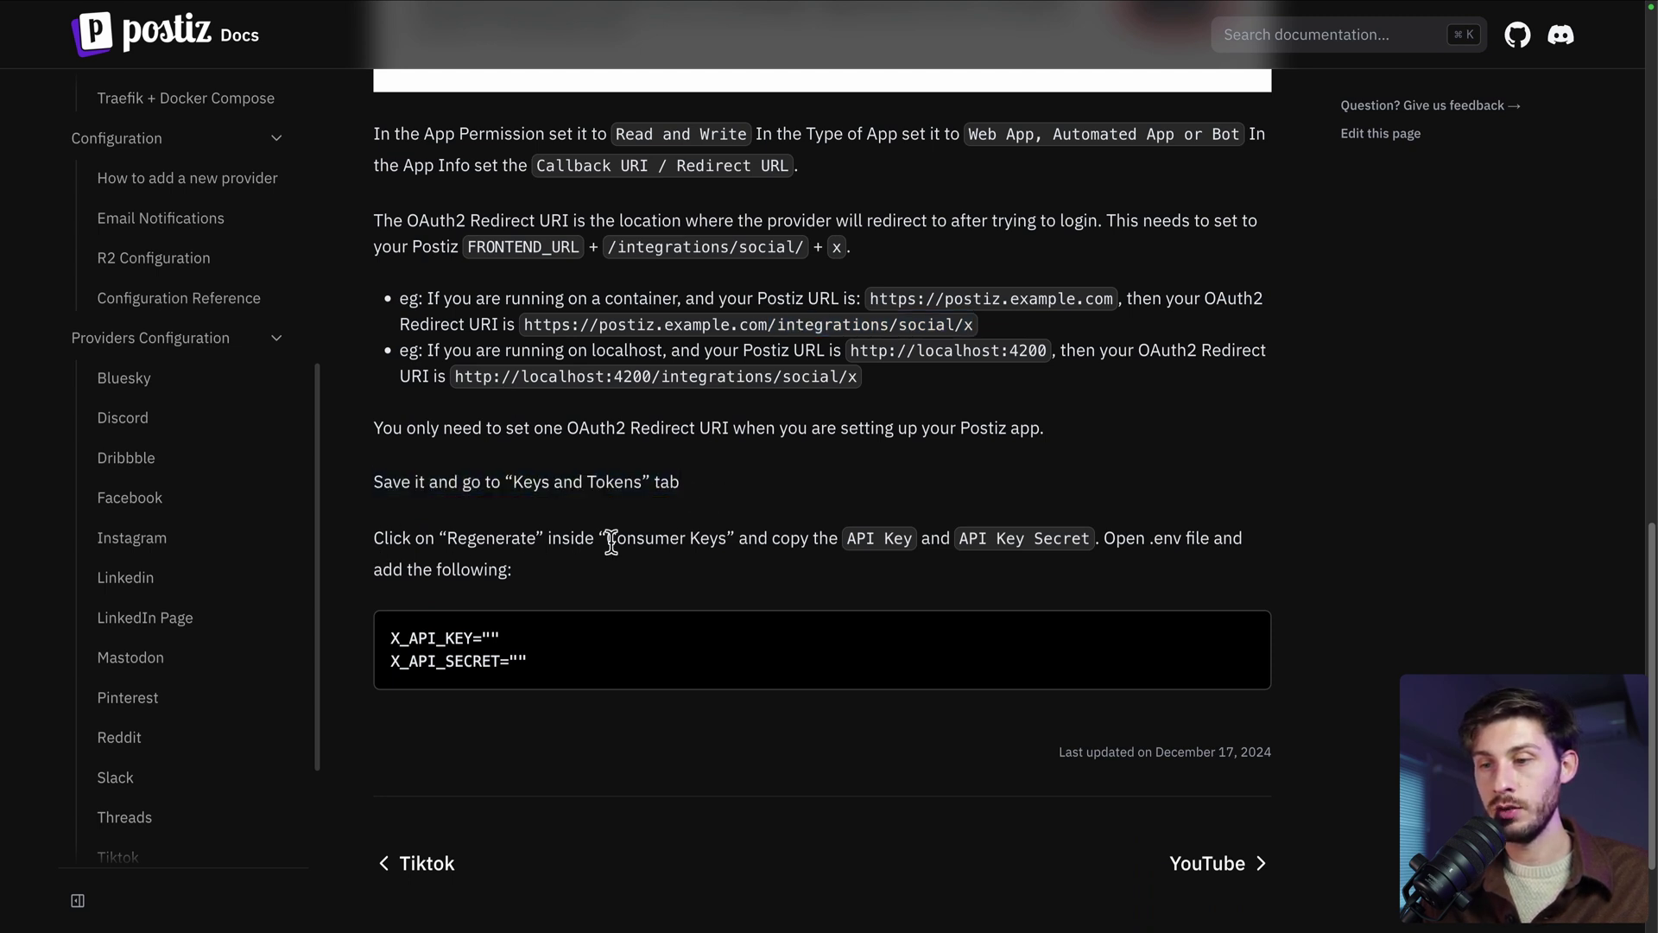
pyautogui.moveTo(607, 537); pyautogui.dragTo(748, 537)
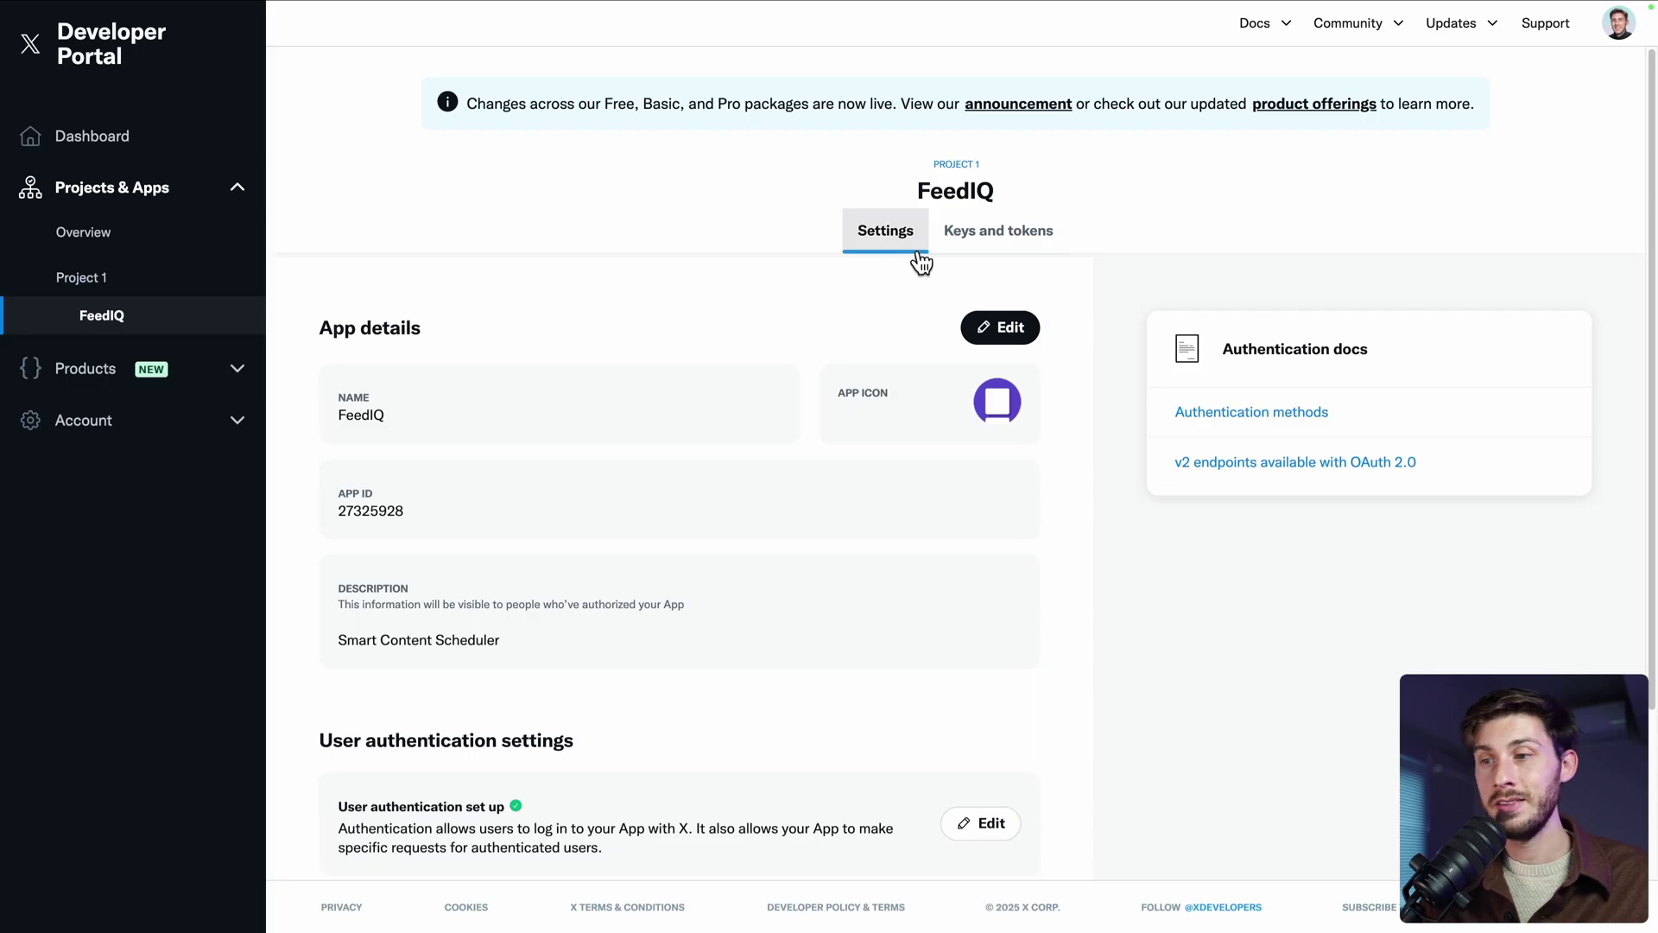
pyautogui.click(987, 242)
pyautogui.scroll(-1, 658, 326)
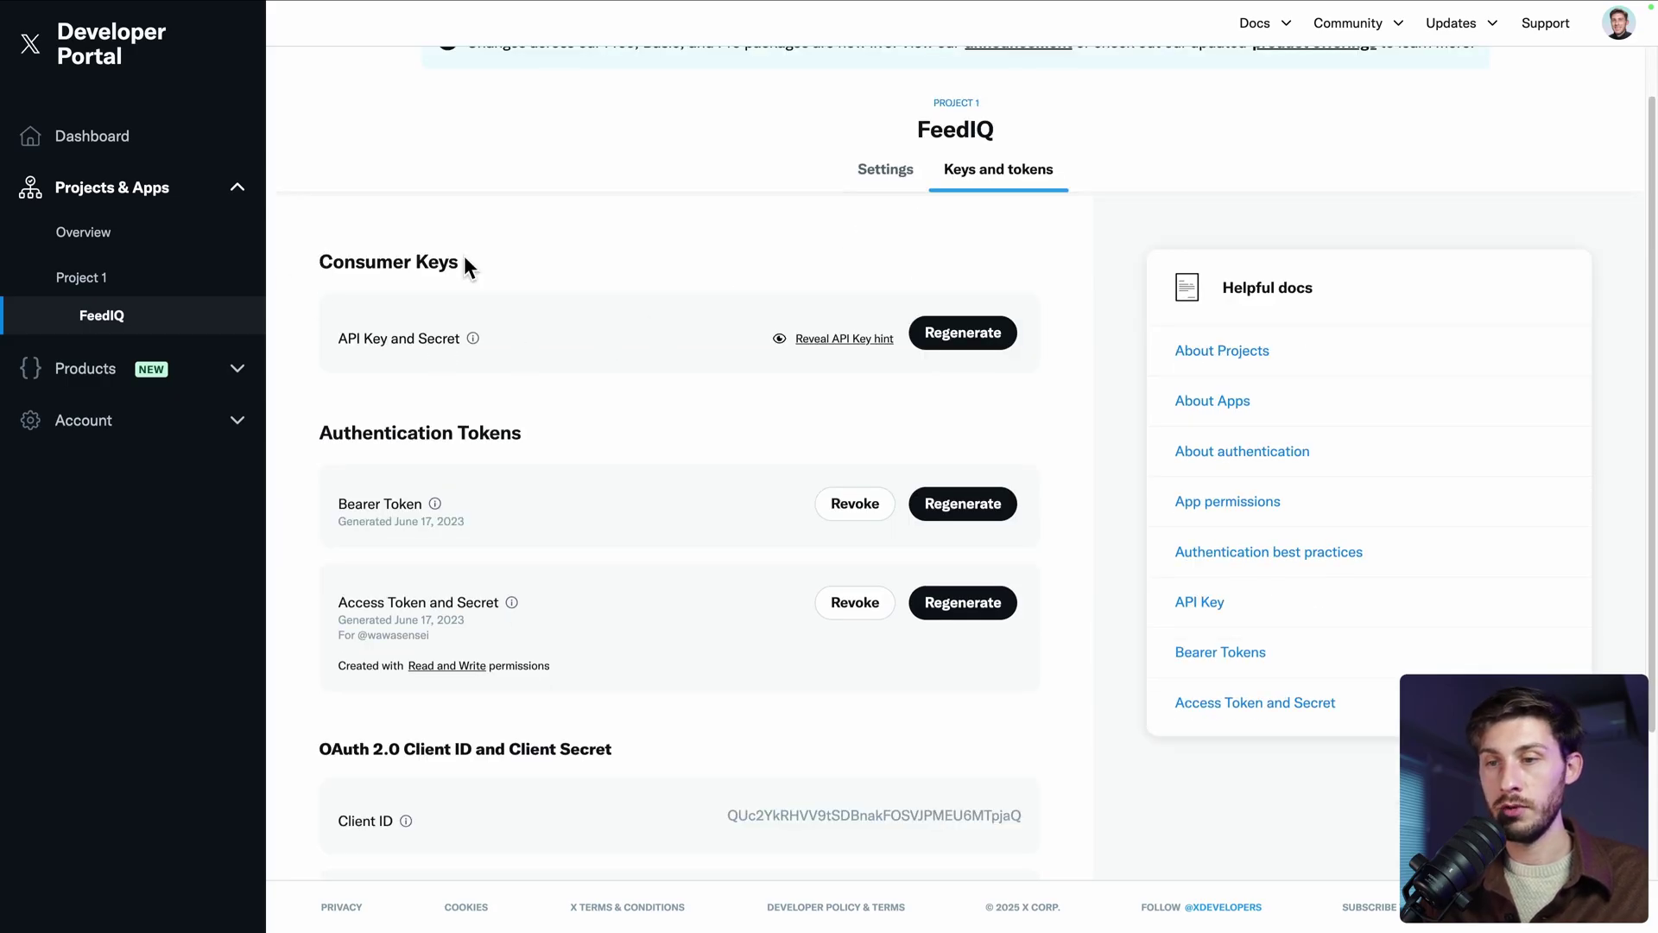
pyautogui.click(944, 334)
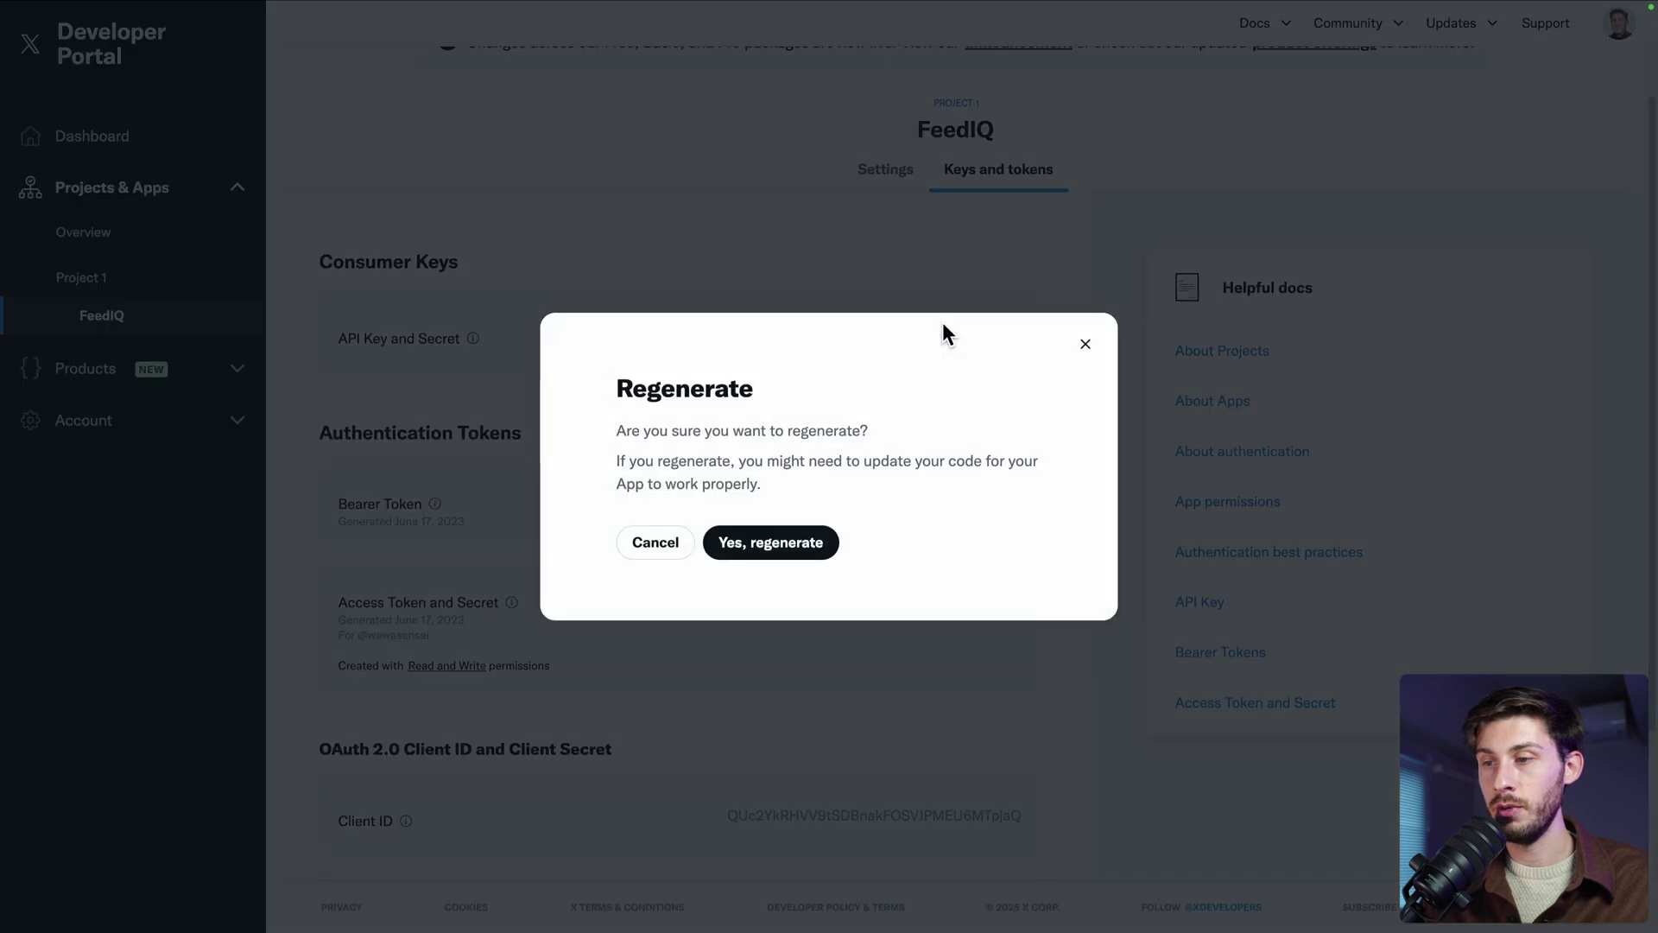
pyautogui.click(776, 551)
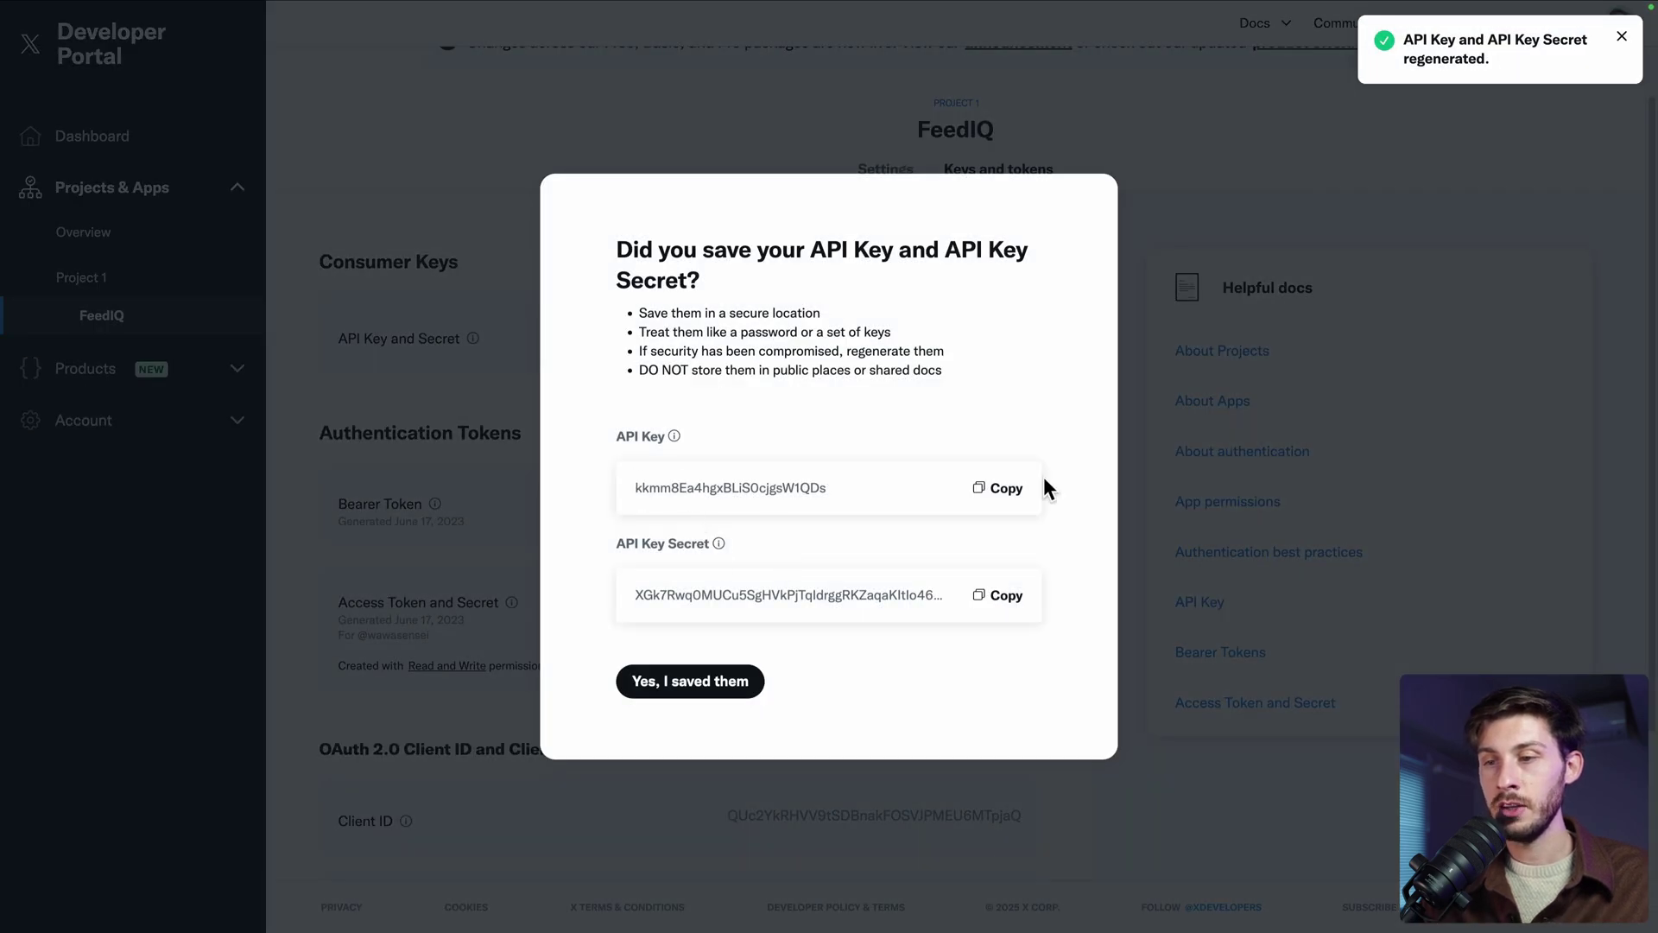
pyautogui.click(980, 597)
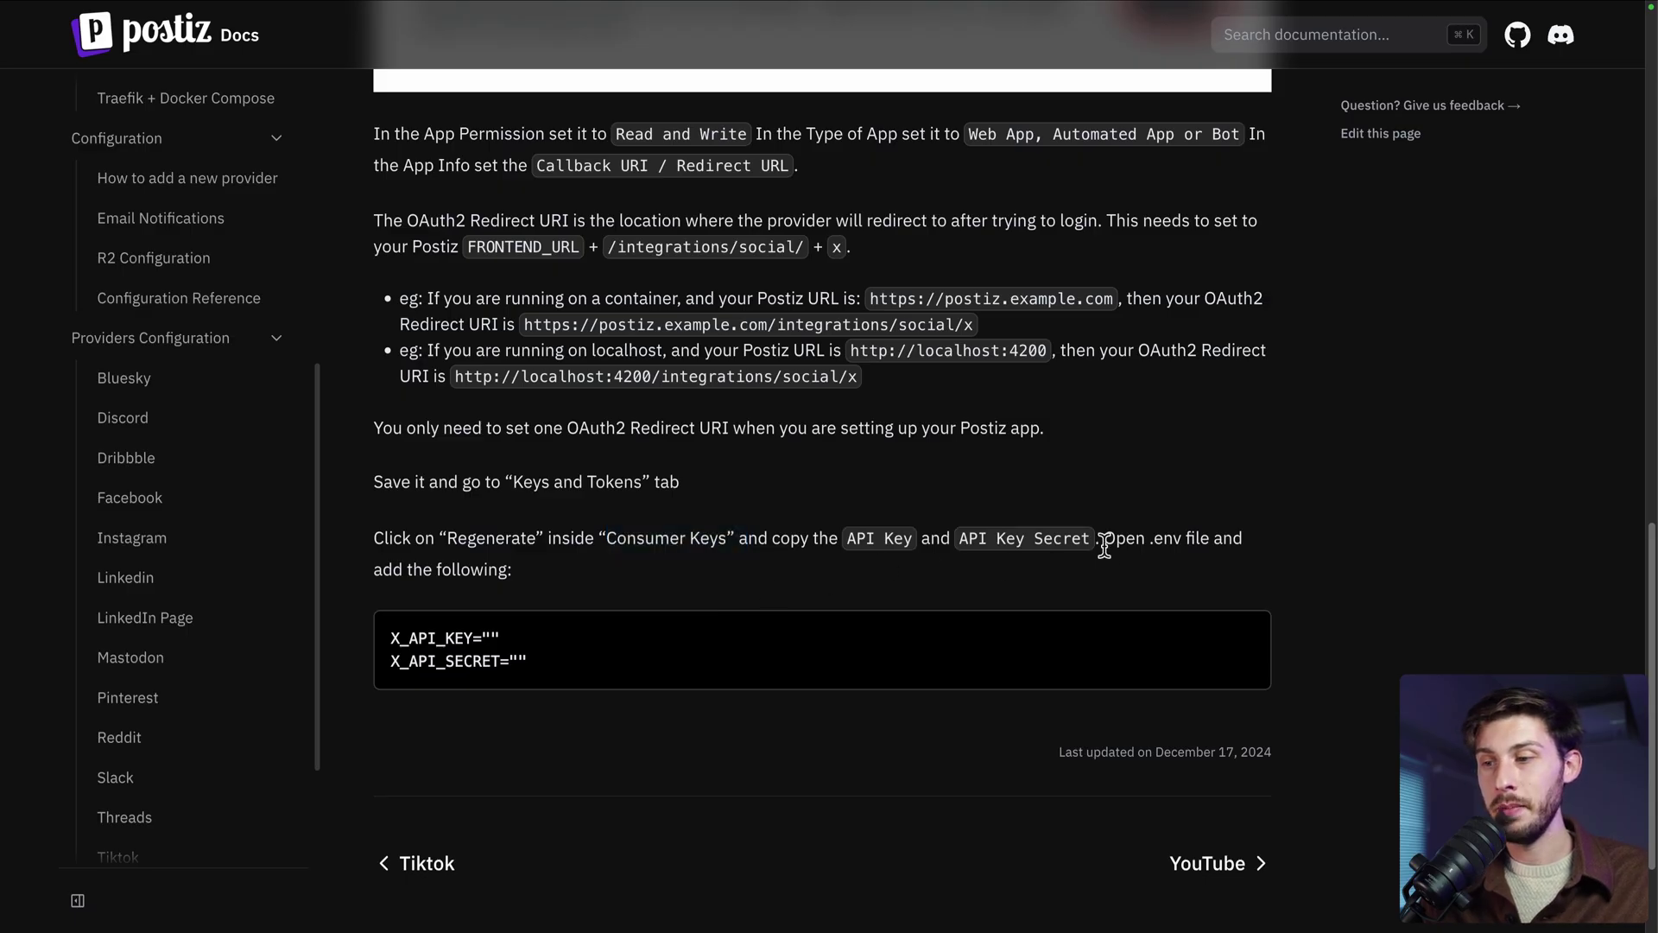
pyautogui.moveTo(1103, 542); pyautogui.dragTo(1133, 568)
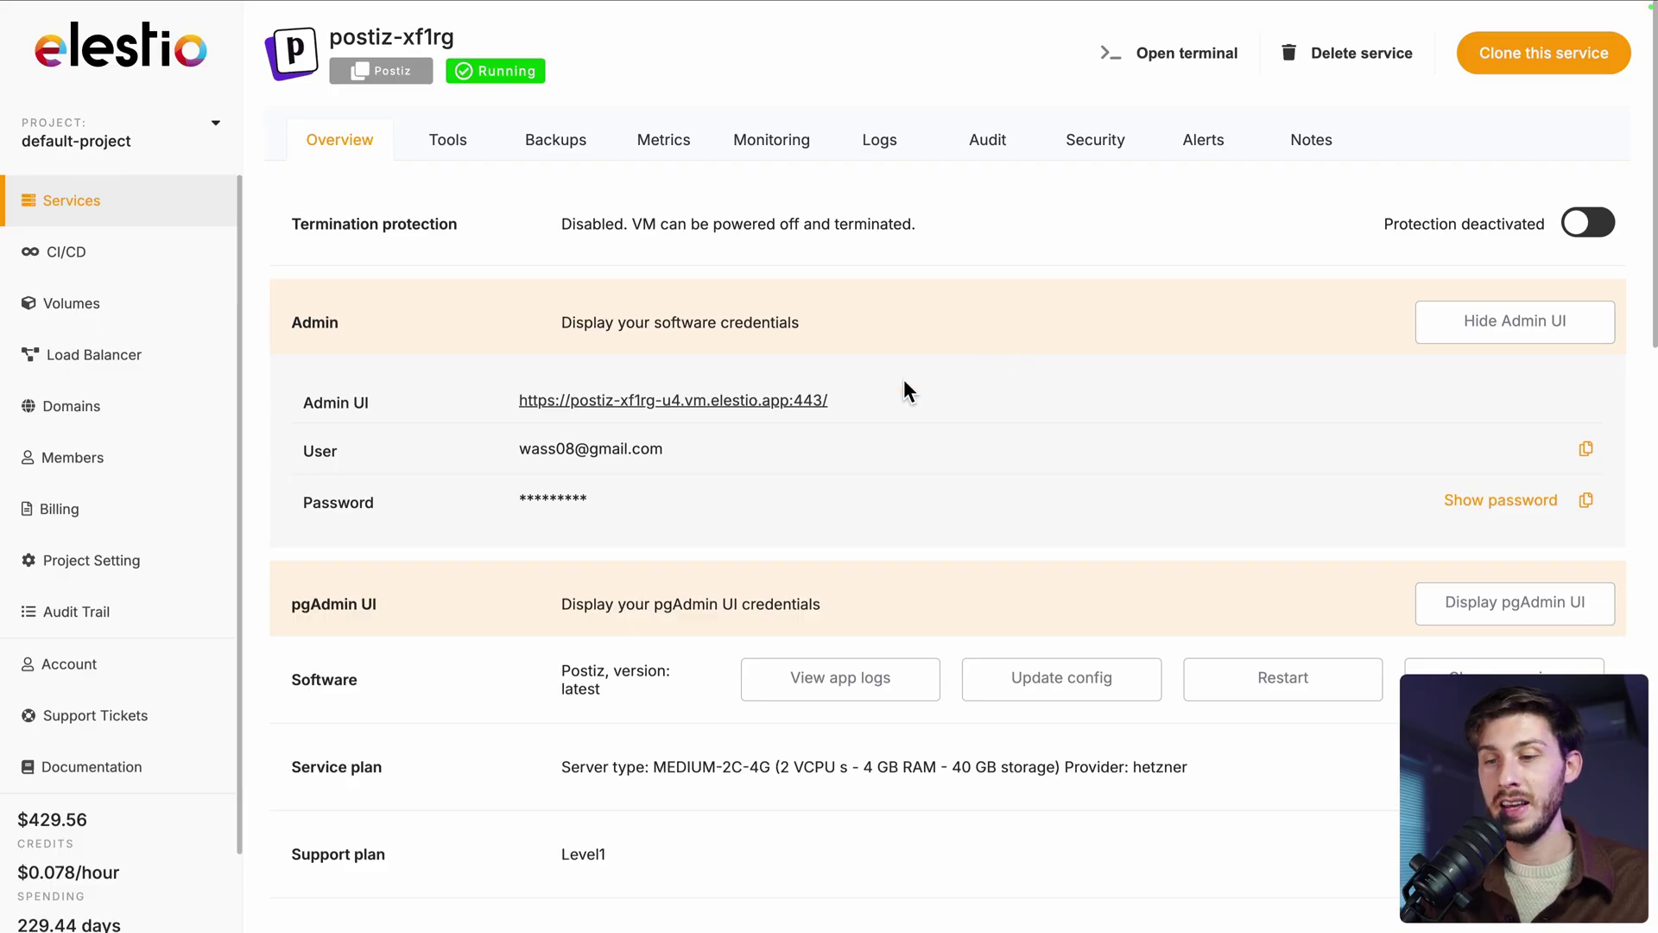
# In the Postiz Docker Compose config, add an X_API_KEY environment entry with the pasted key
pyautogui.scroll(-1, 623, 573)
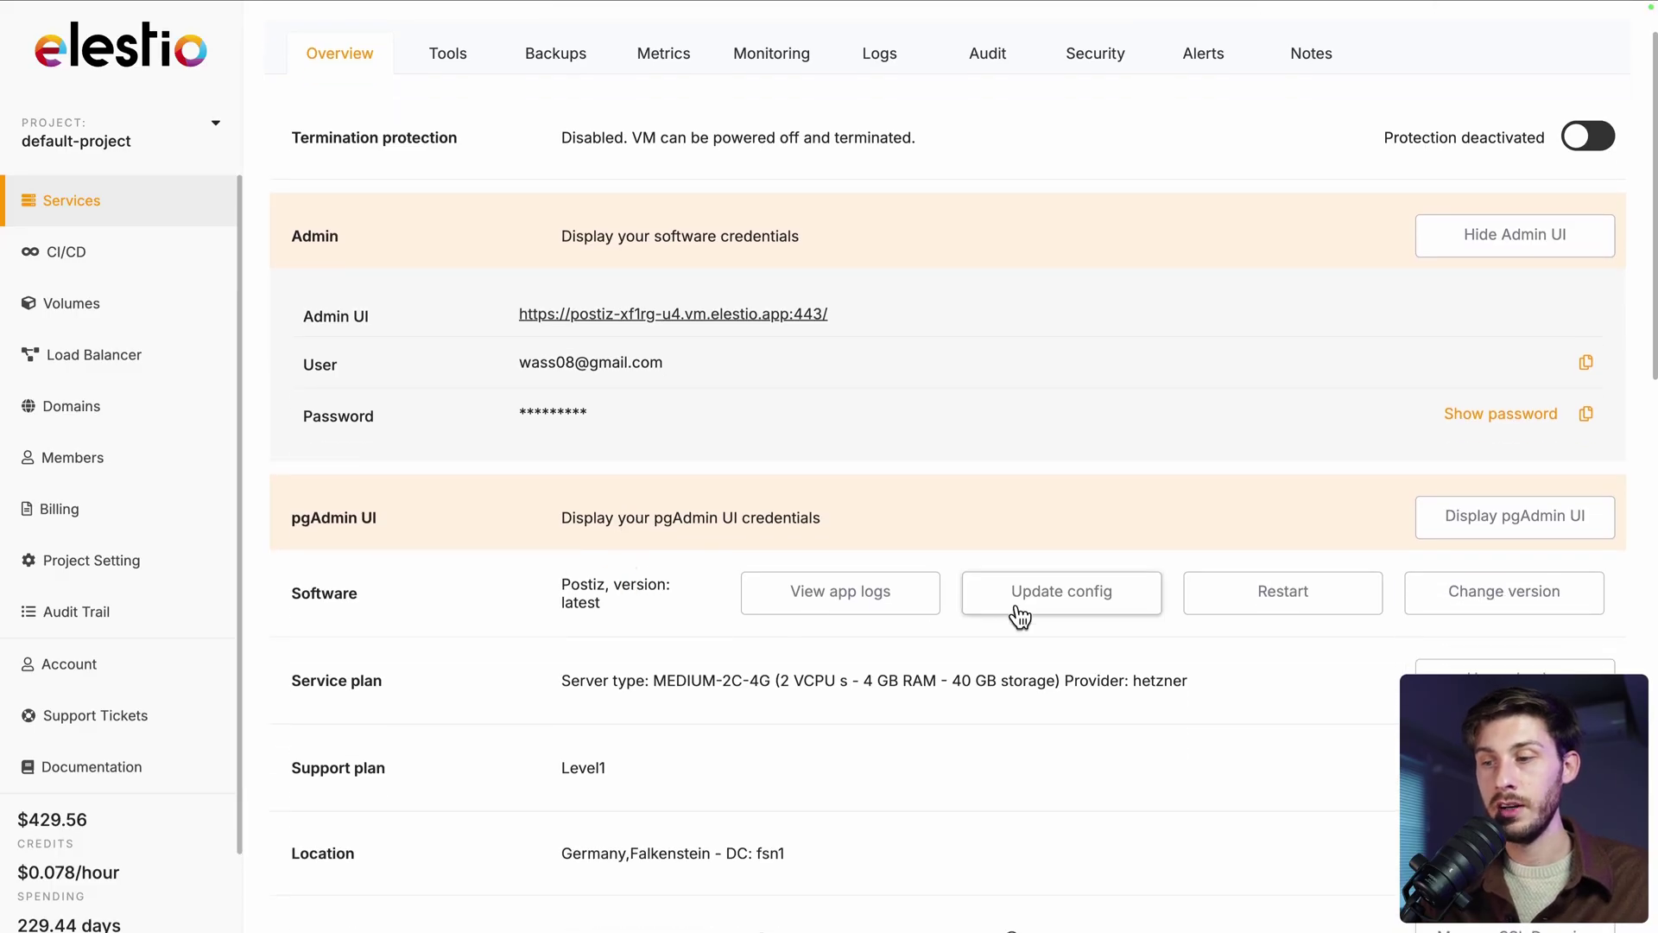
pyautogui.click(1017, 604)
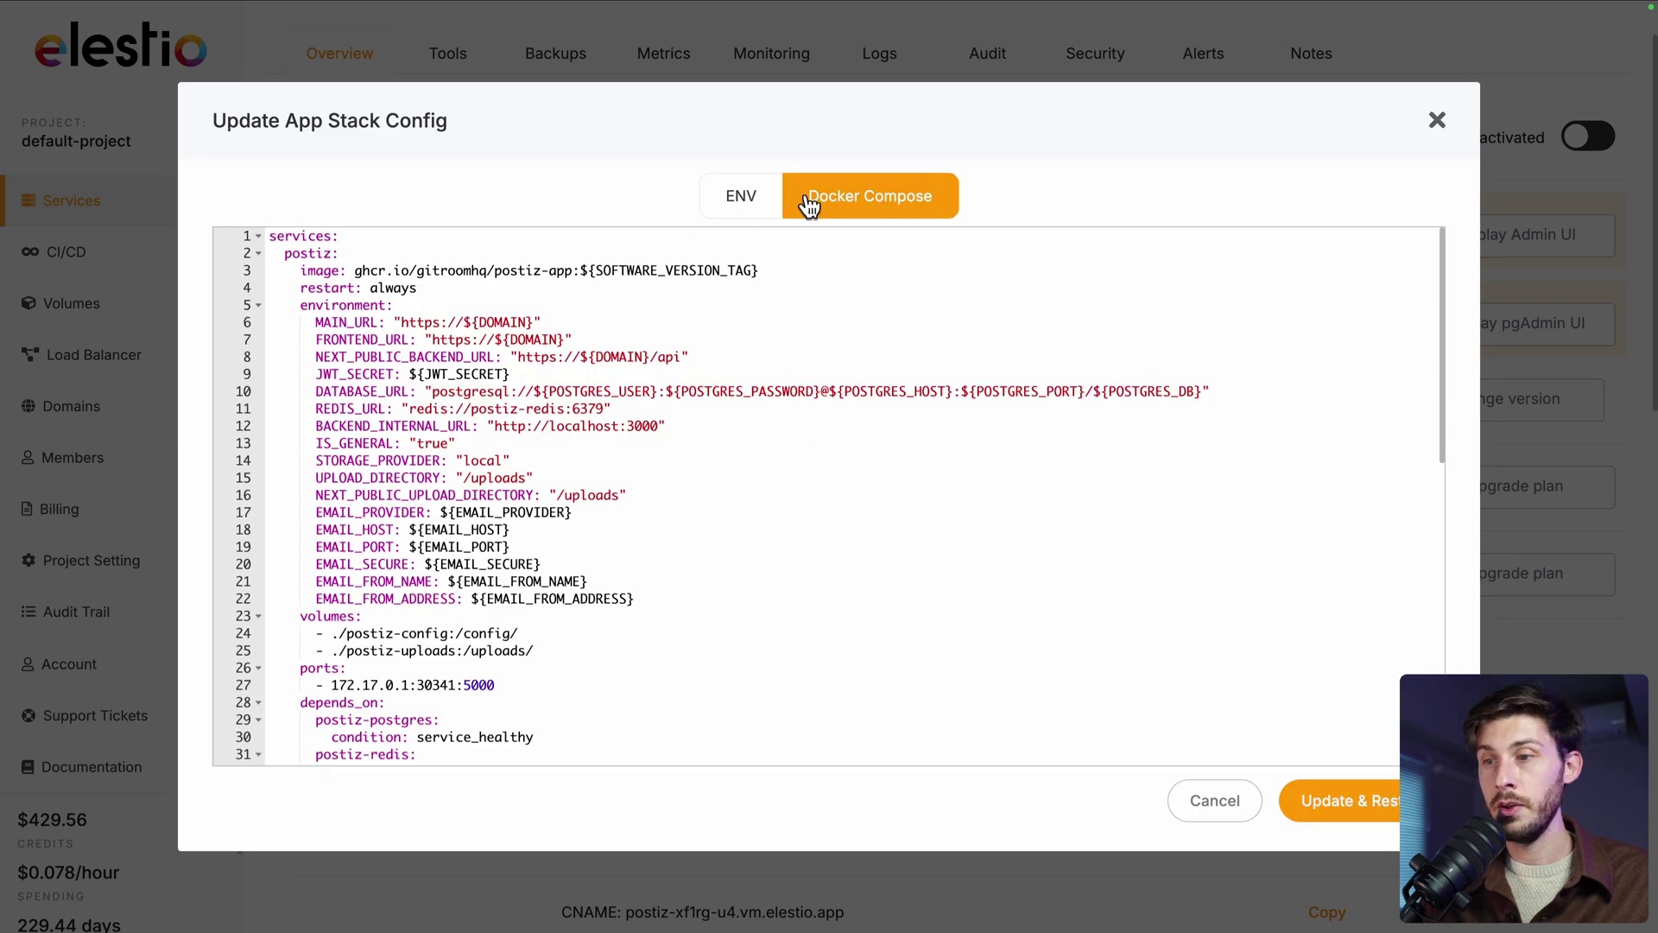
pyautogui.click(300, 307)
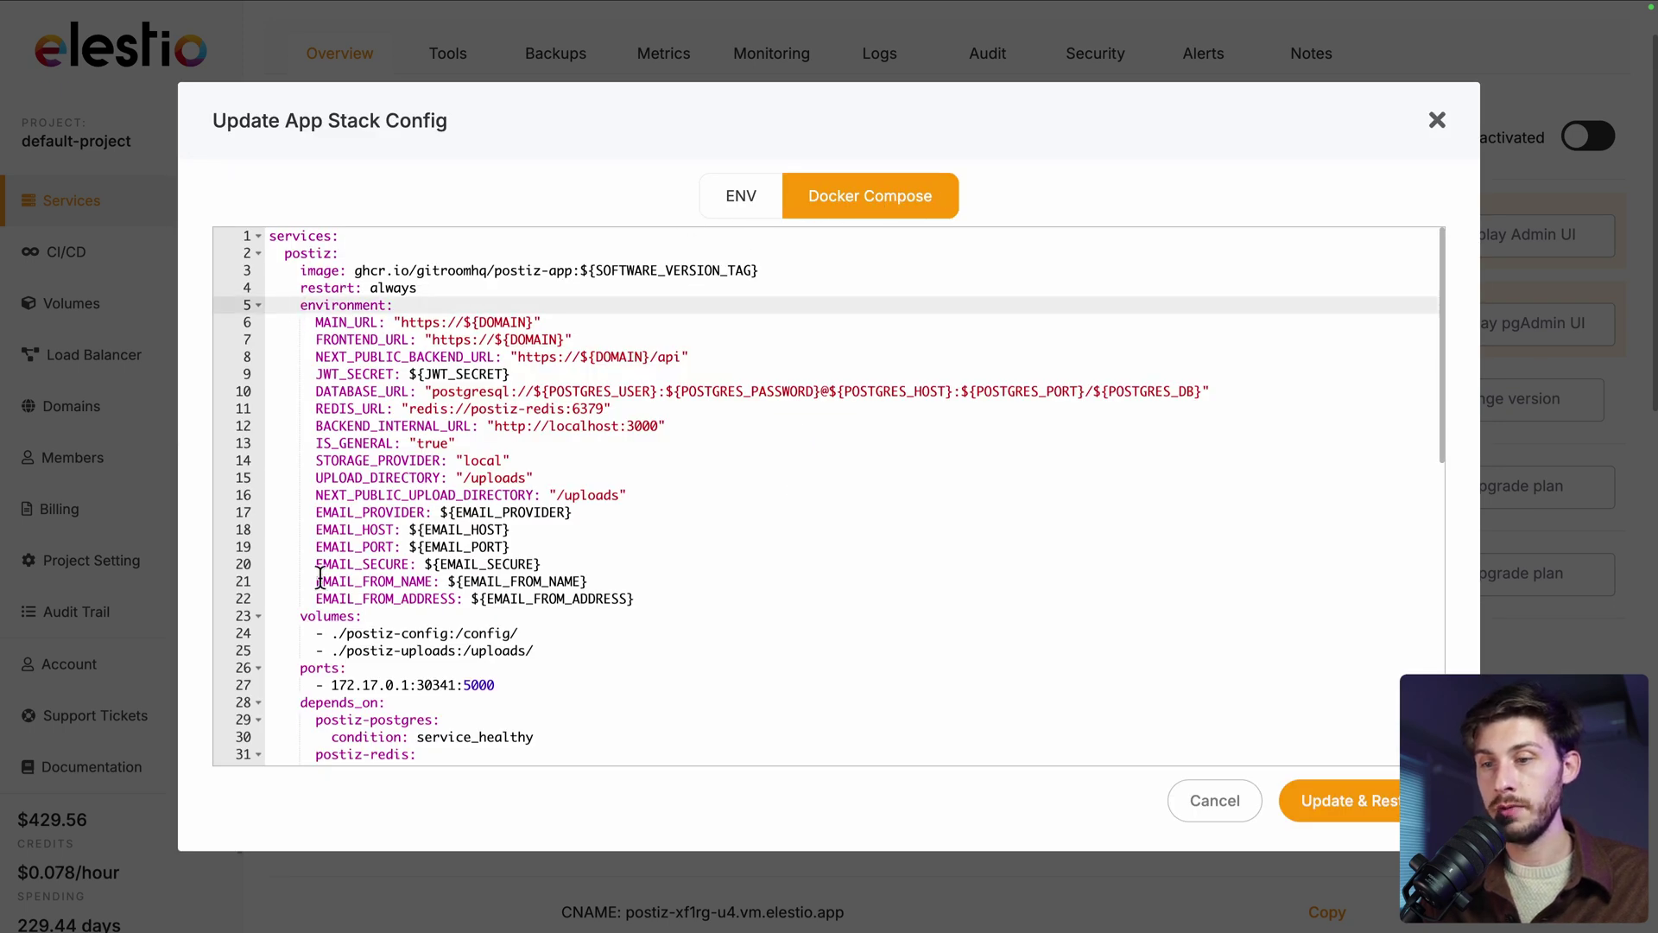
pyautogui.click(667, 598)
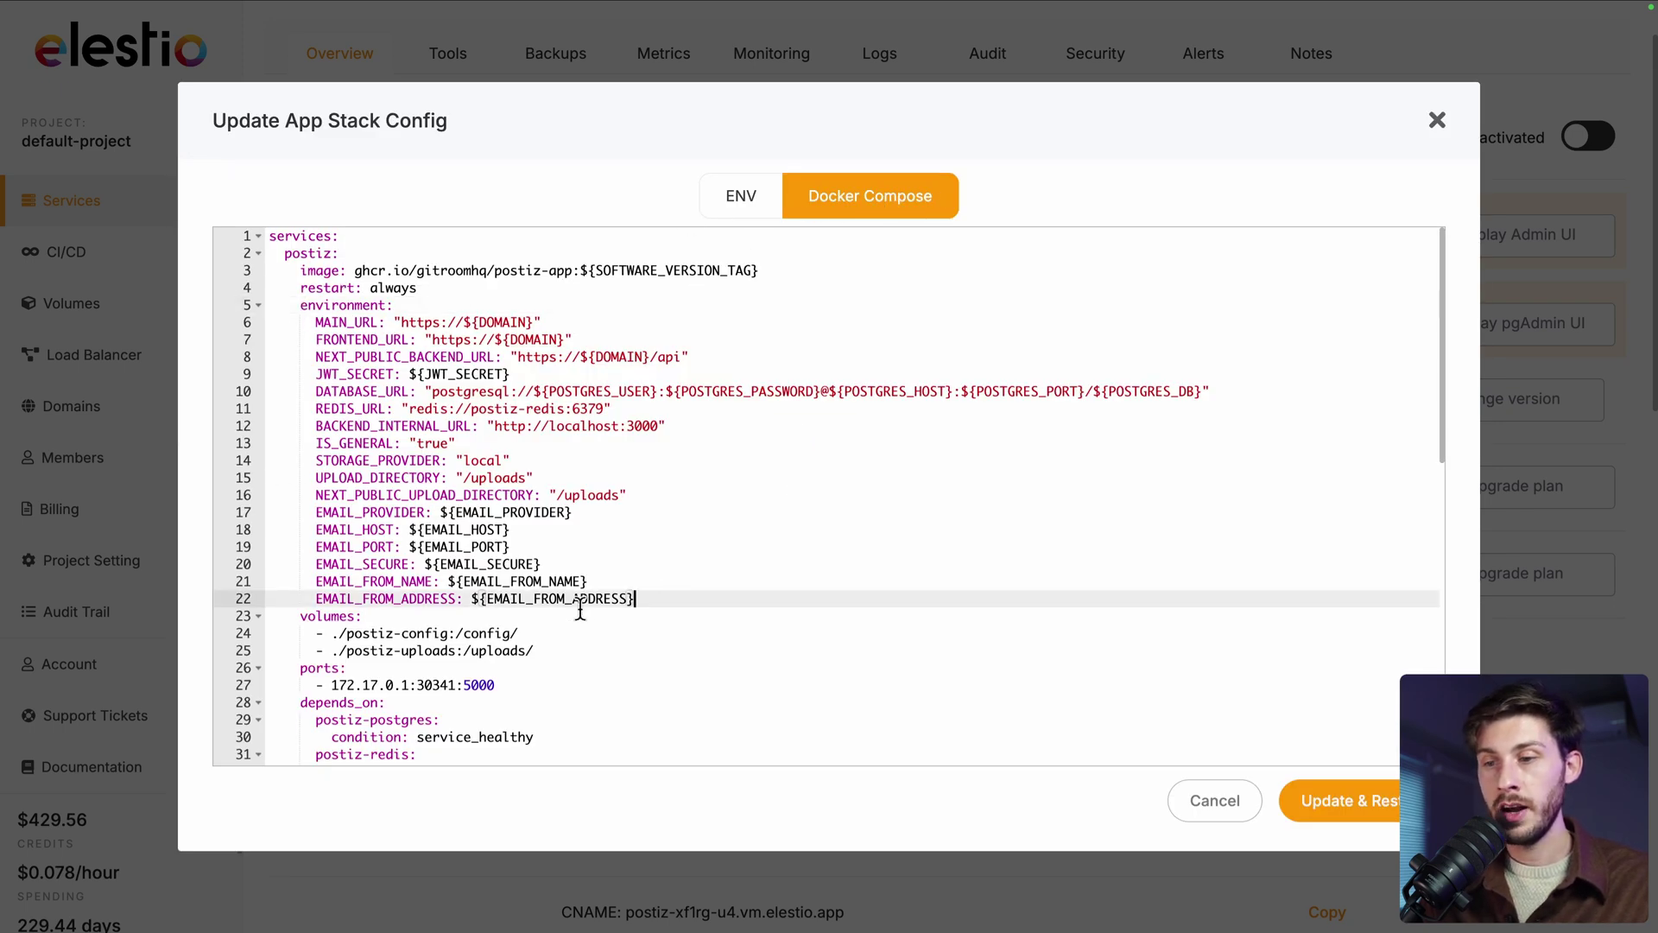
pyautogui.keyDown('shift'); pyautogui.click(471, 597); pyautogui.keyUp('shift')
pyautogui.click(740, 203)
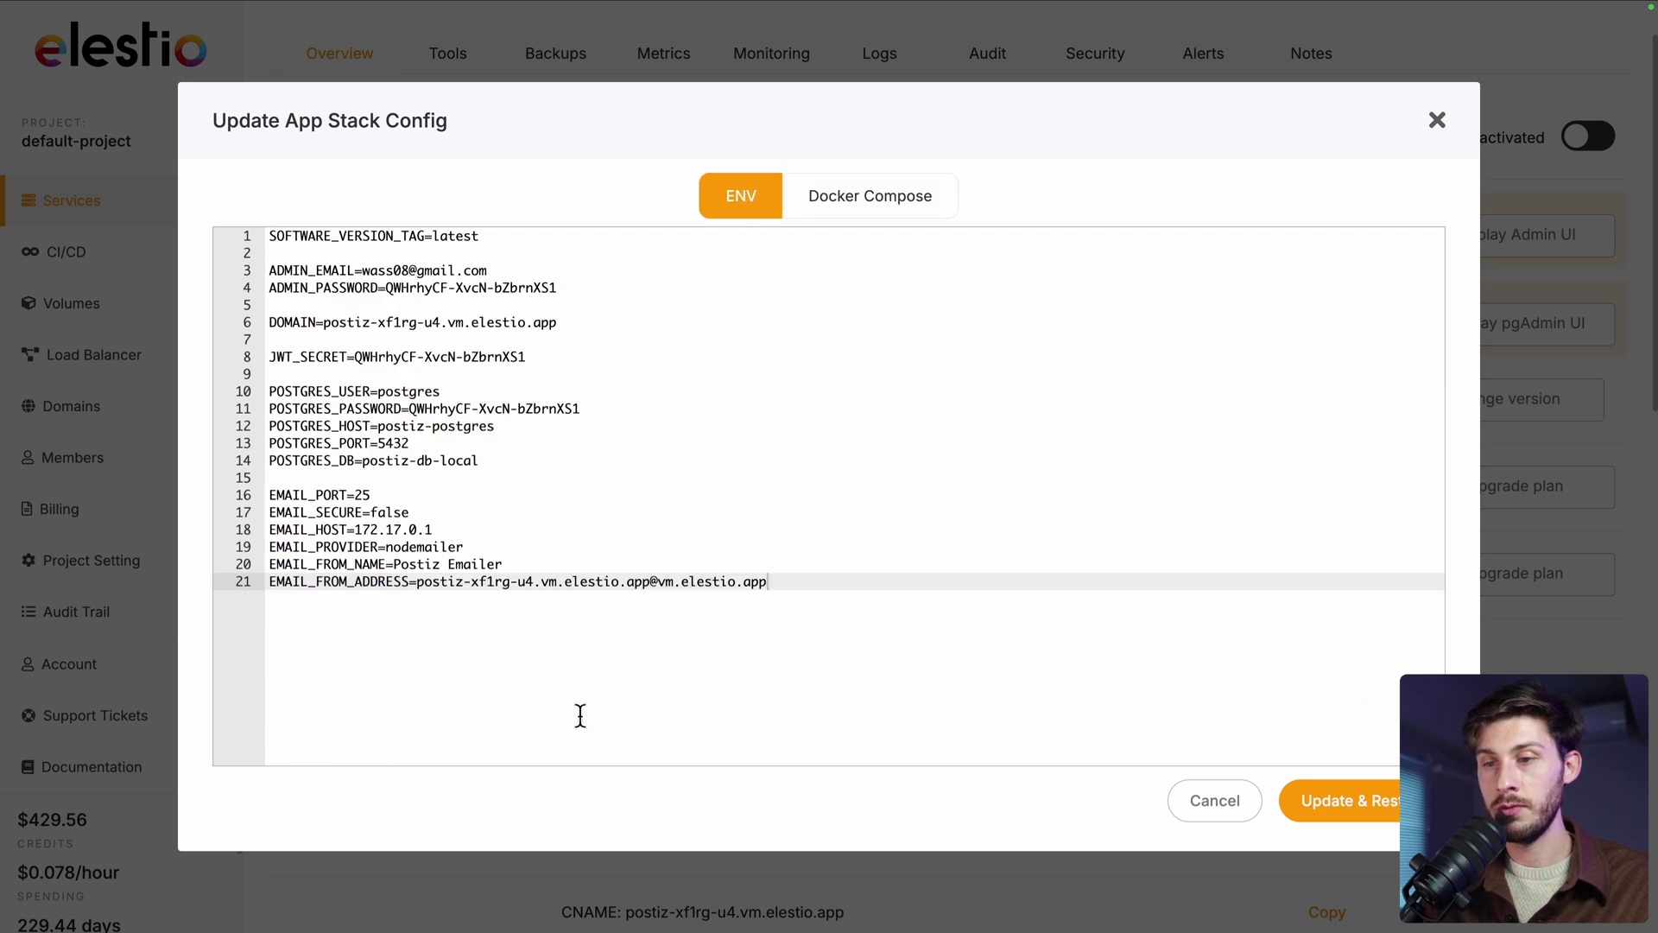
pyautogui.click(894, 221)
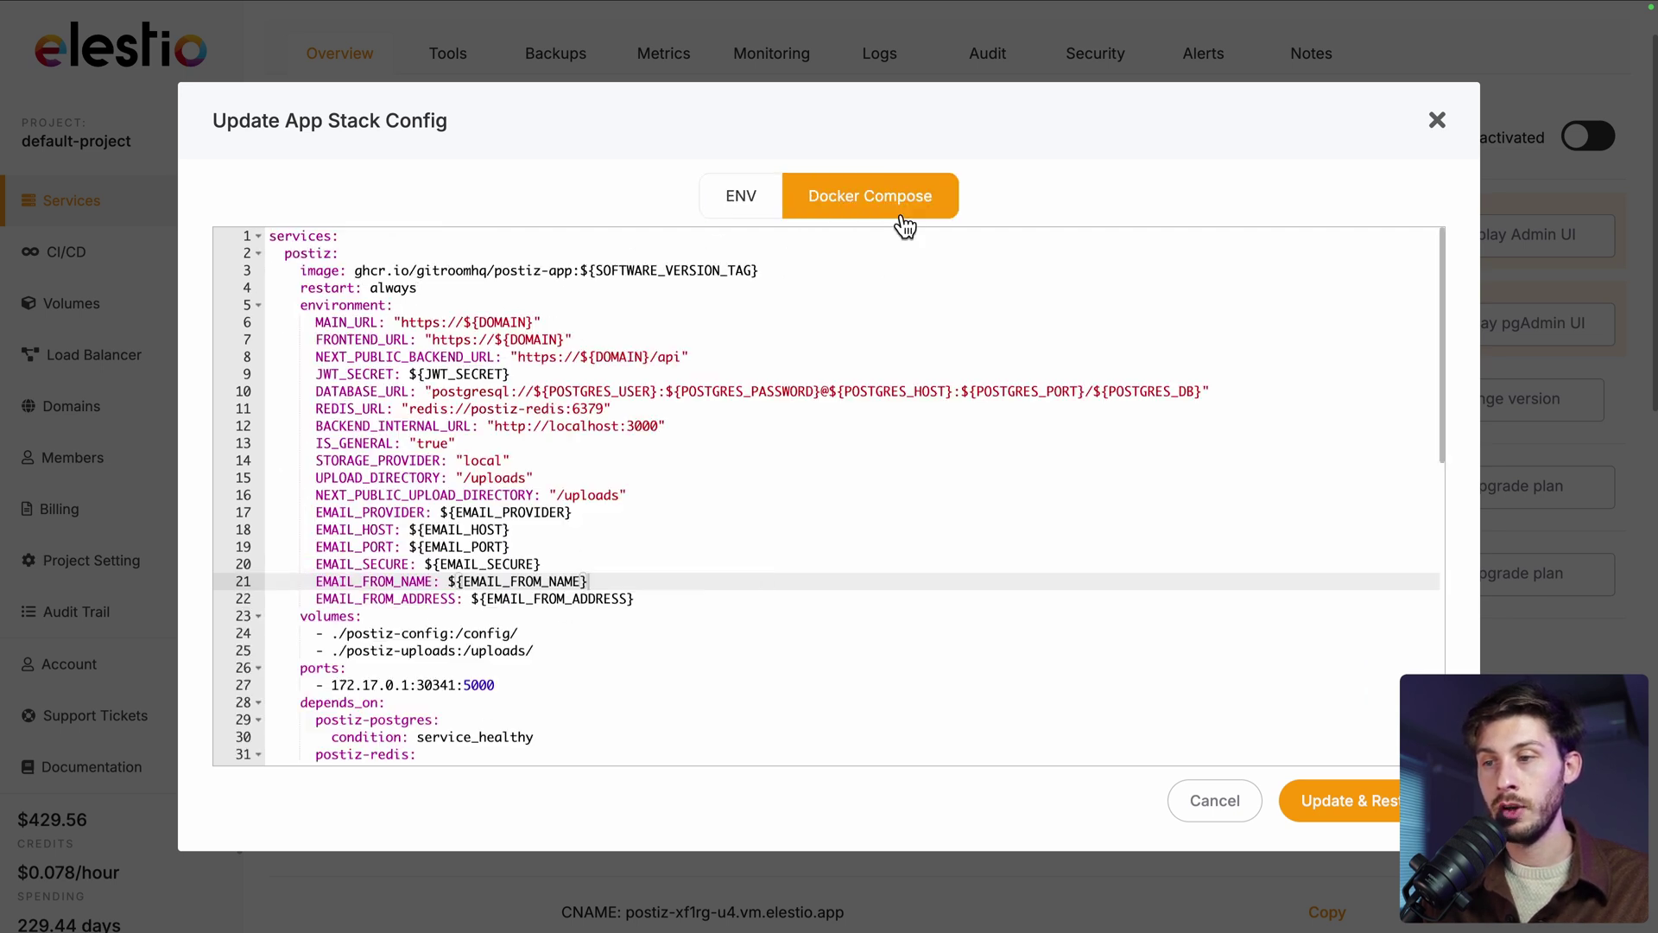
pyautogui.scroll(-1, 650, 505)
pyautogui.click(671, 572)
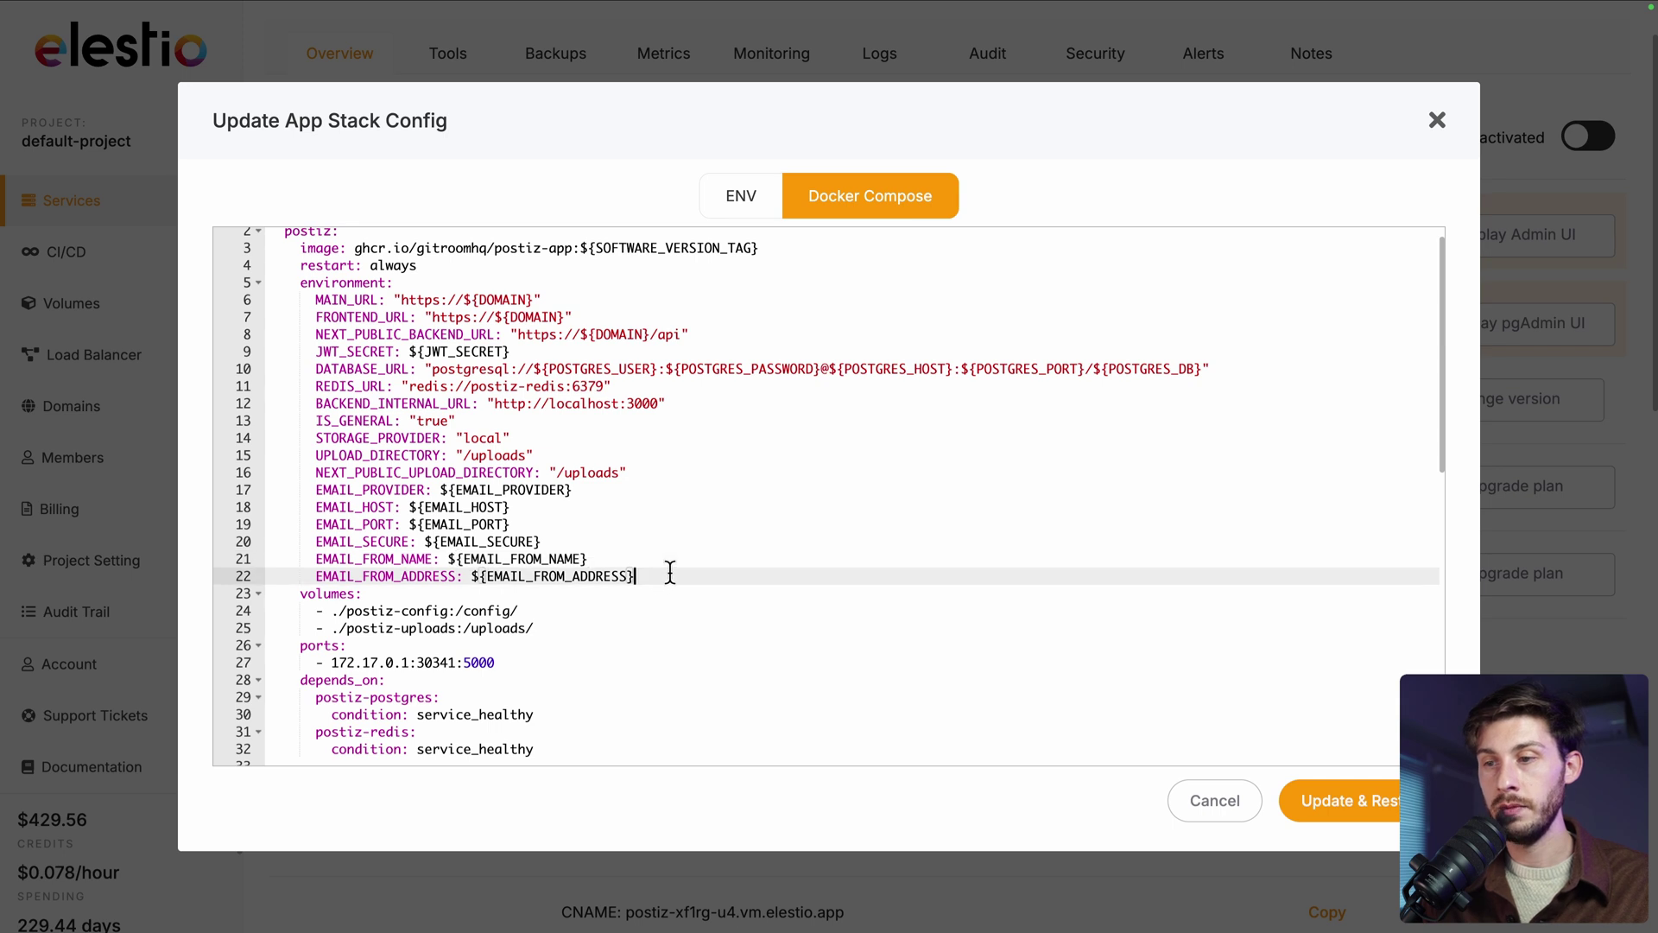
pyautogui.press('Return')
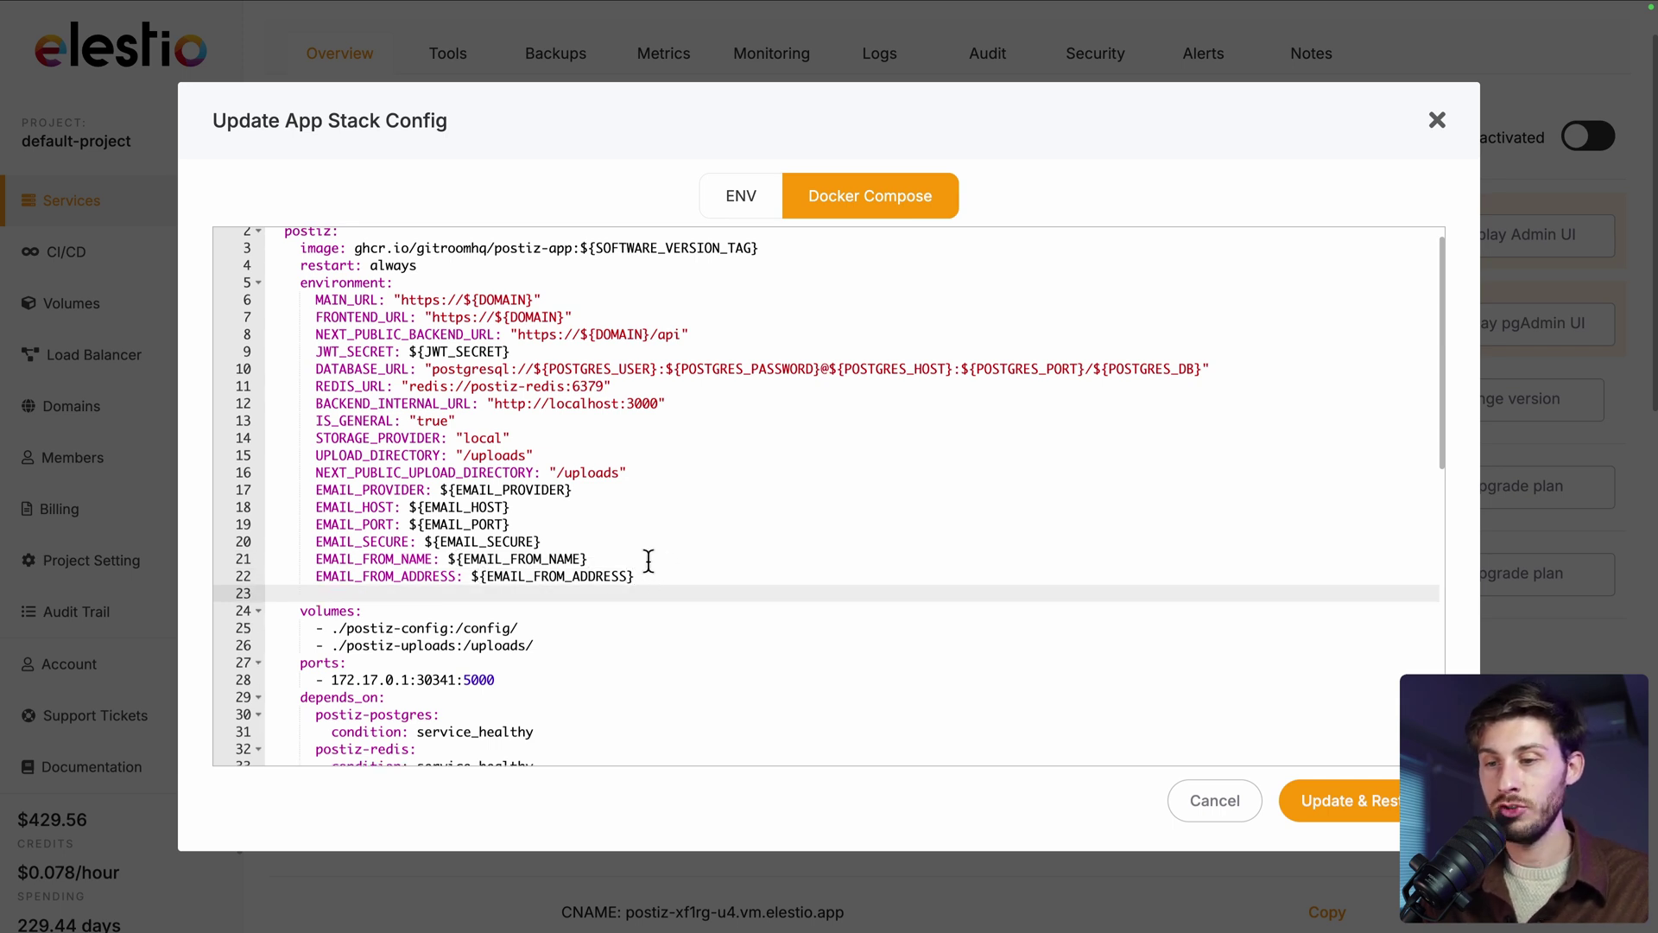
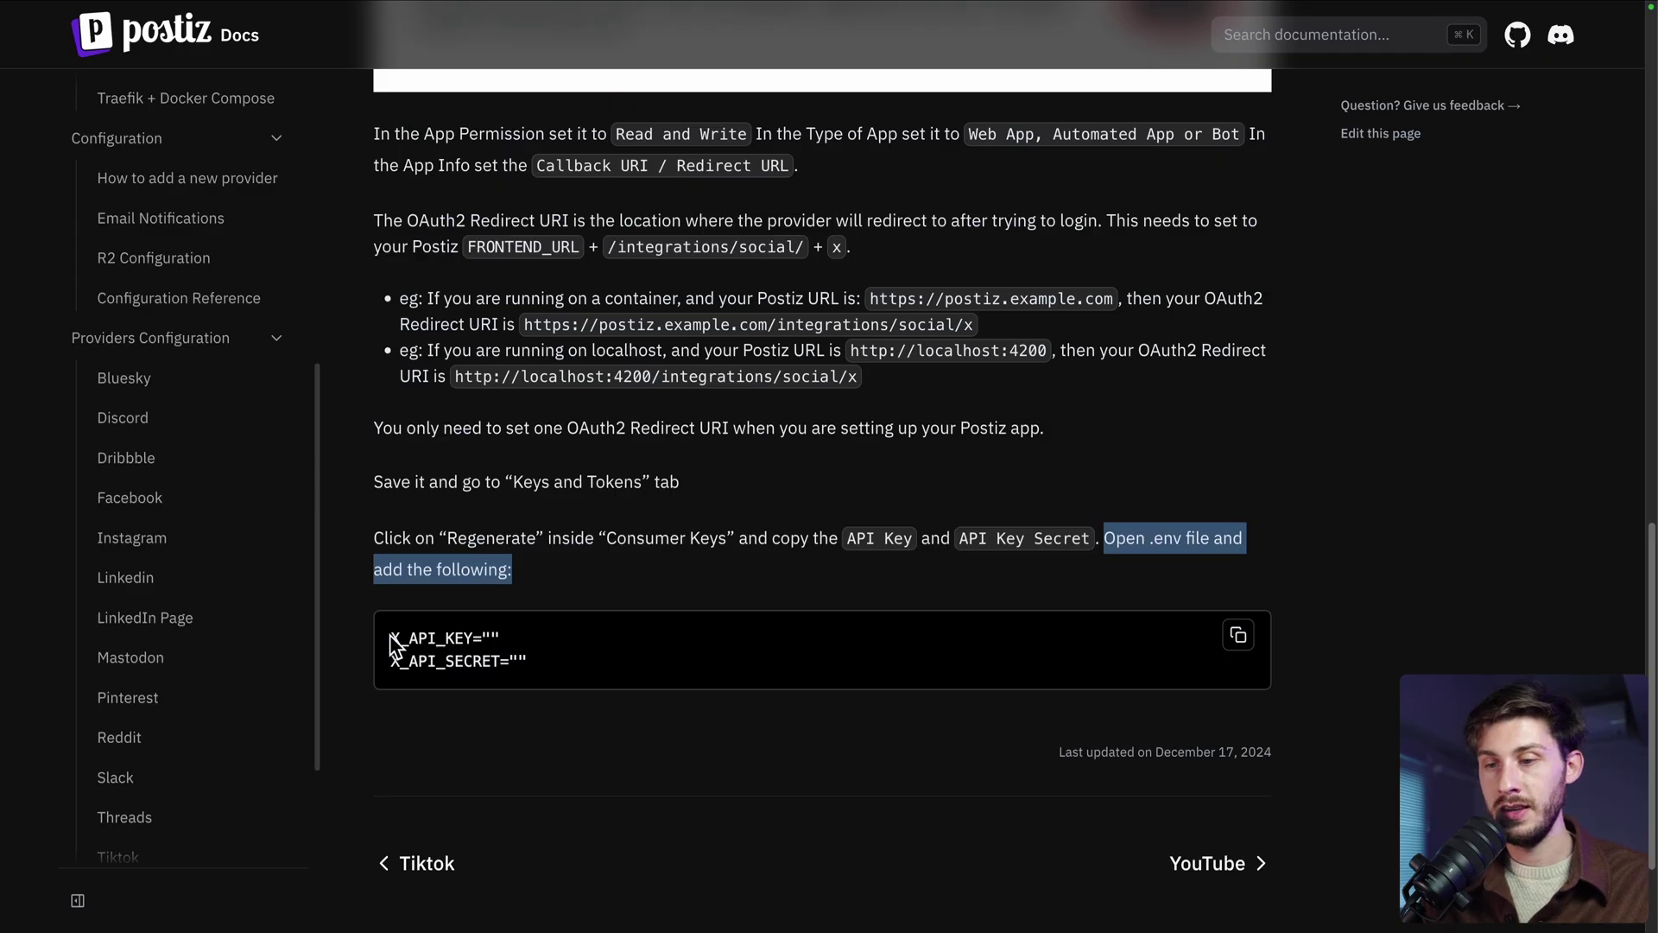
# Add an X_API_SECRET entry below it with the secret, then Update & Restart the stack
pyautogui.moveTo(391, 639); pyautogui.dragTo(480, 639)
pyautogui.hotkey('ctrl', 'c')
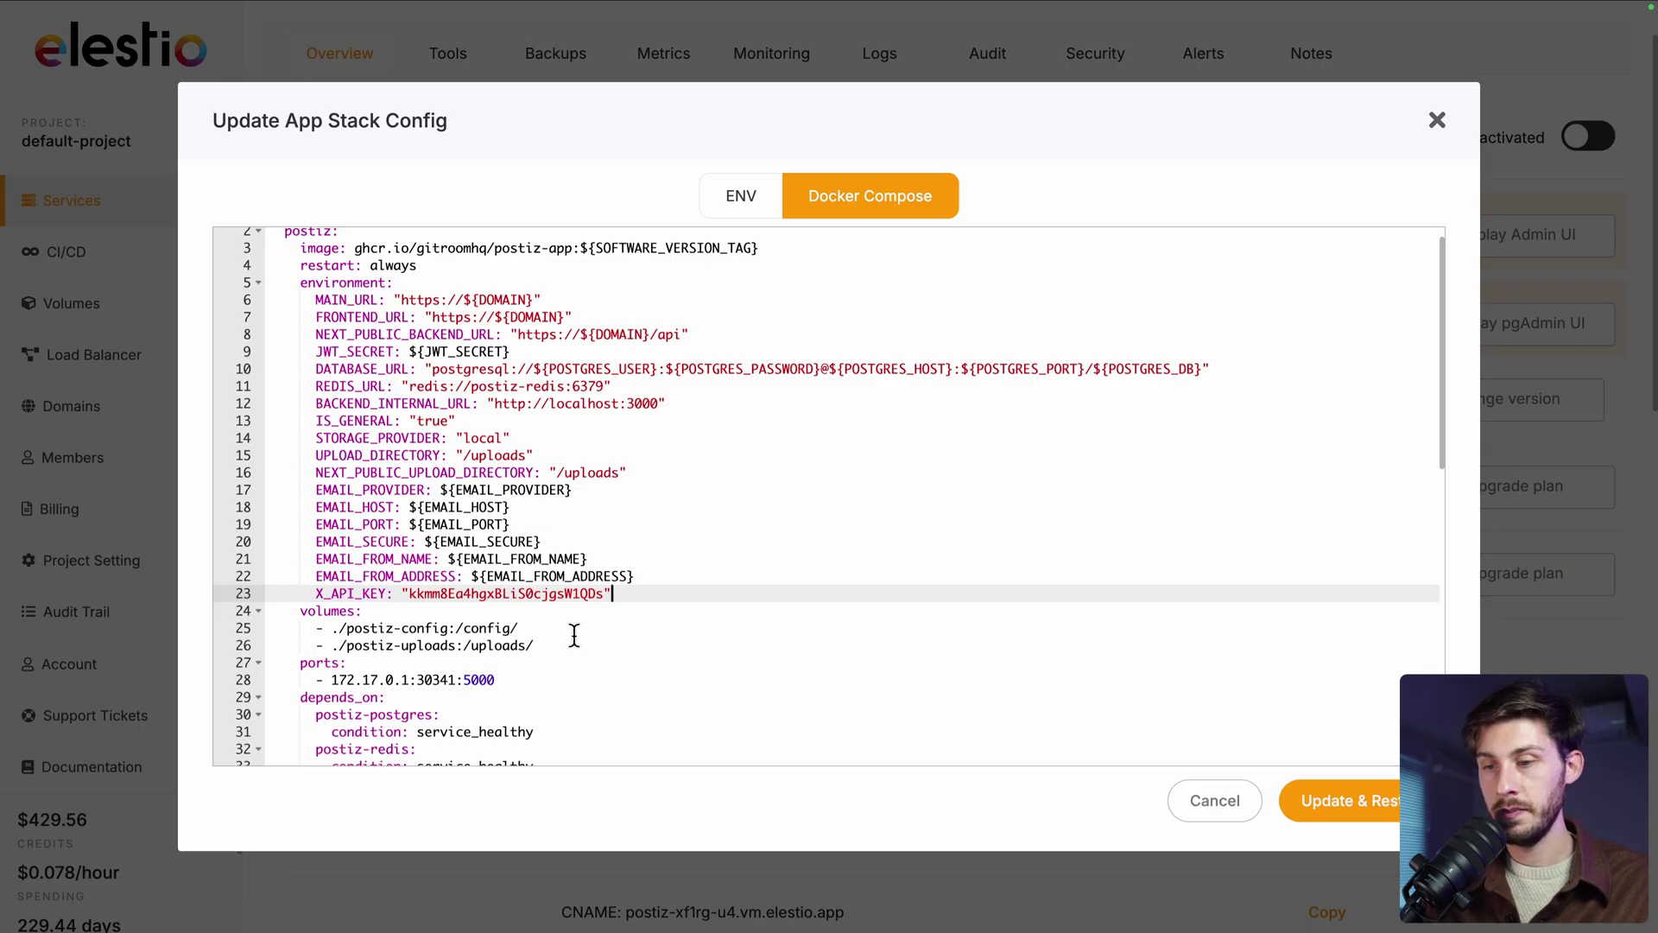
pyautogui.press('Return')
pyautogui.hotkey('ctrl', 'v')
pyautogui.hotkey('shift', 'Left')
pyautogui.hotkey('shift', 'Left')
pyautogui.hotkey('shift', 'Left')
pyautogui.write('SECRET:')
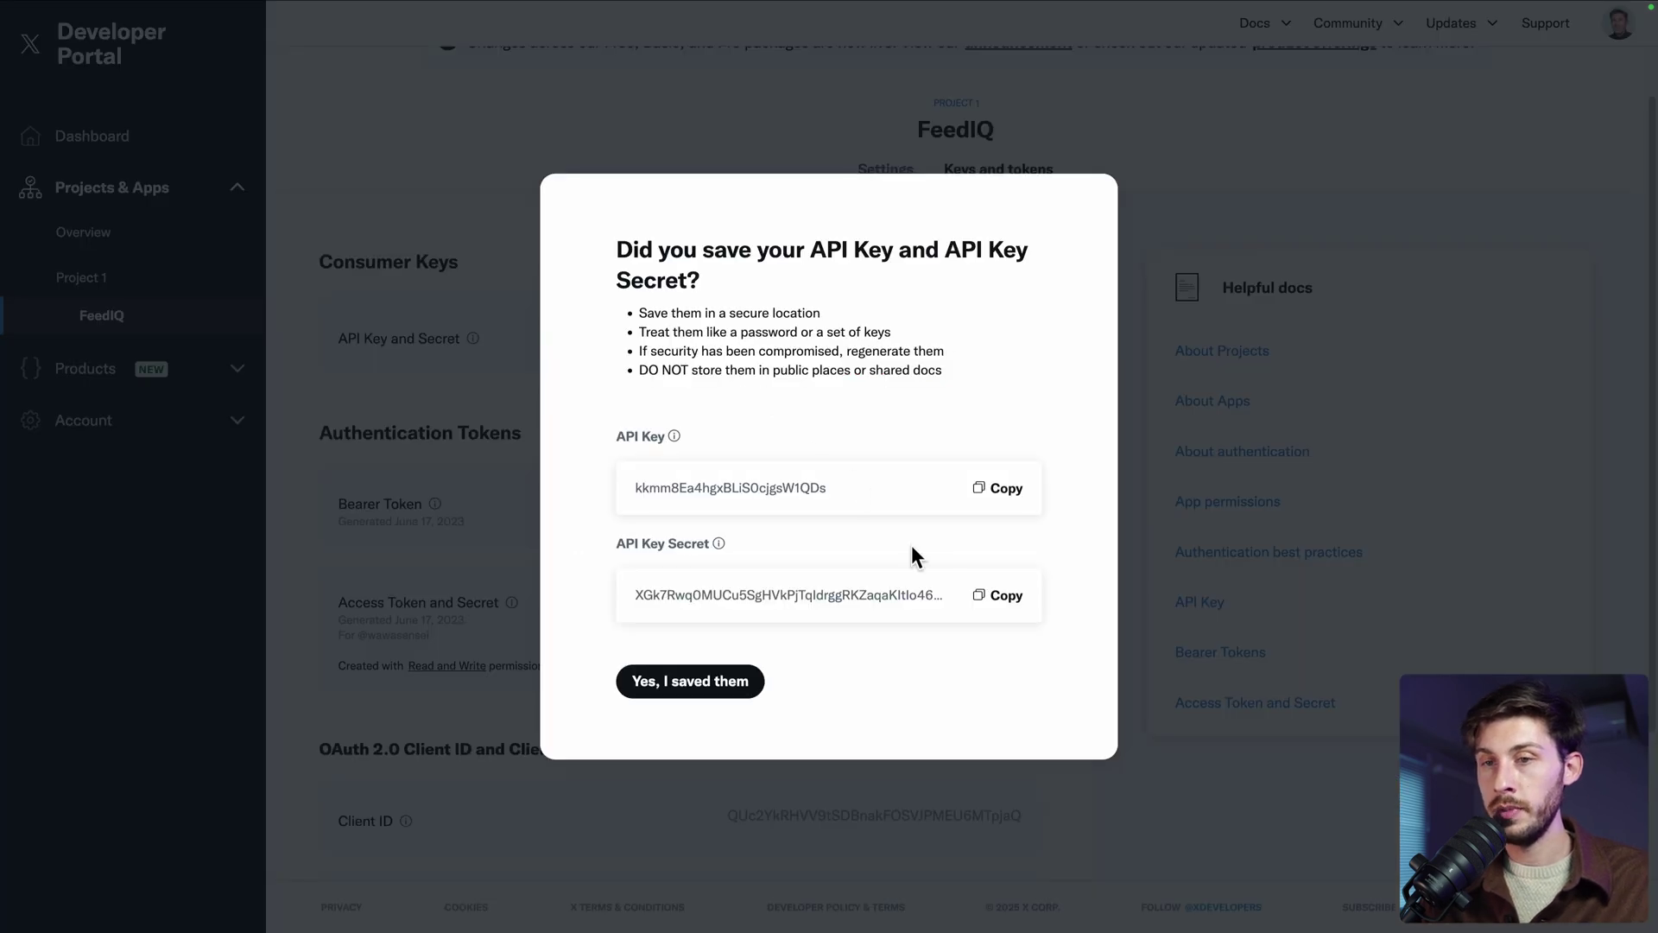
pyautogui.click(993, 597)
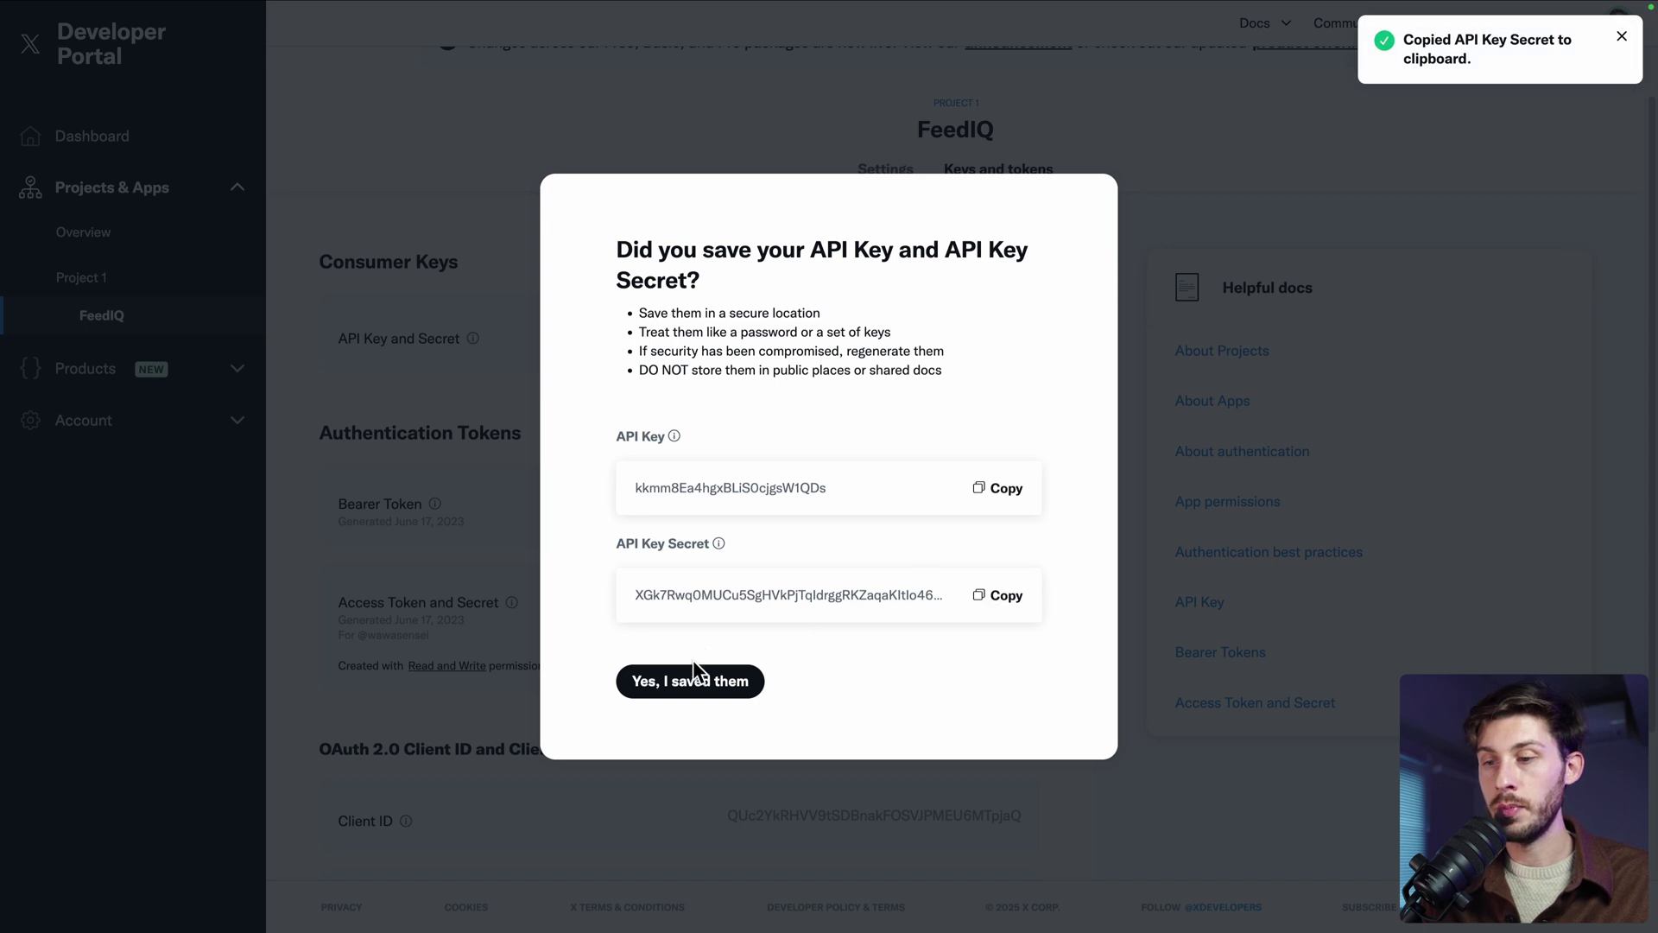
pyautogui.click(680, 682)
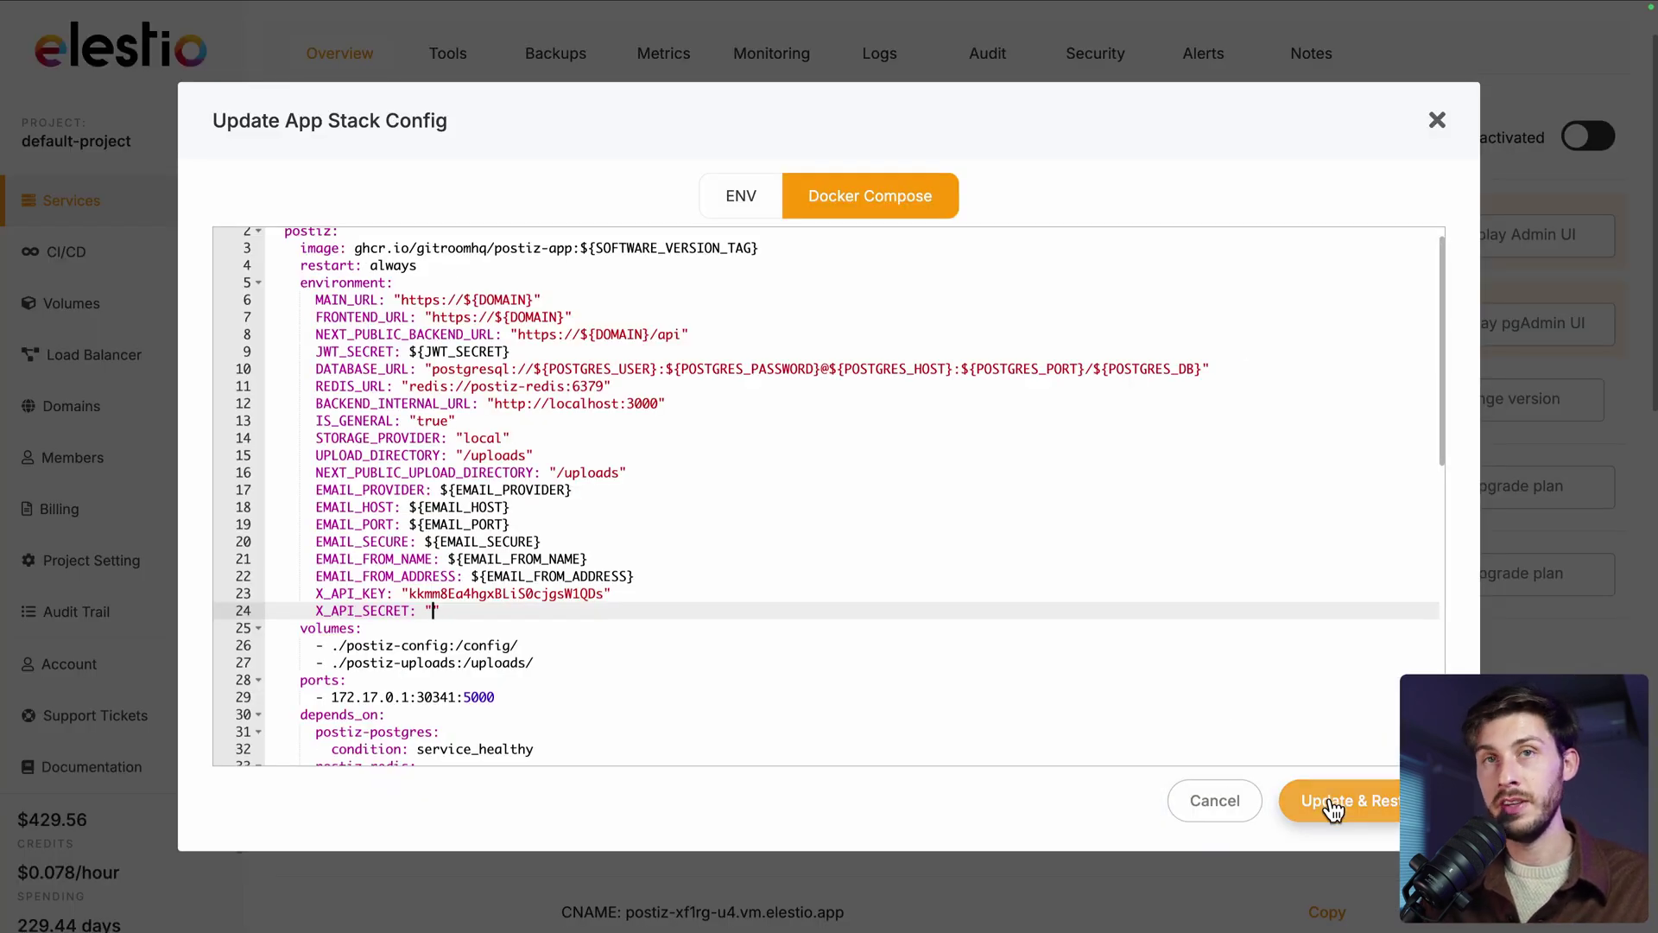
pyautogui.click(1334, 805)
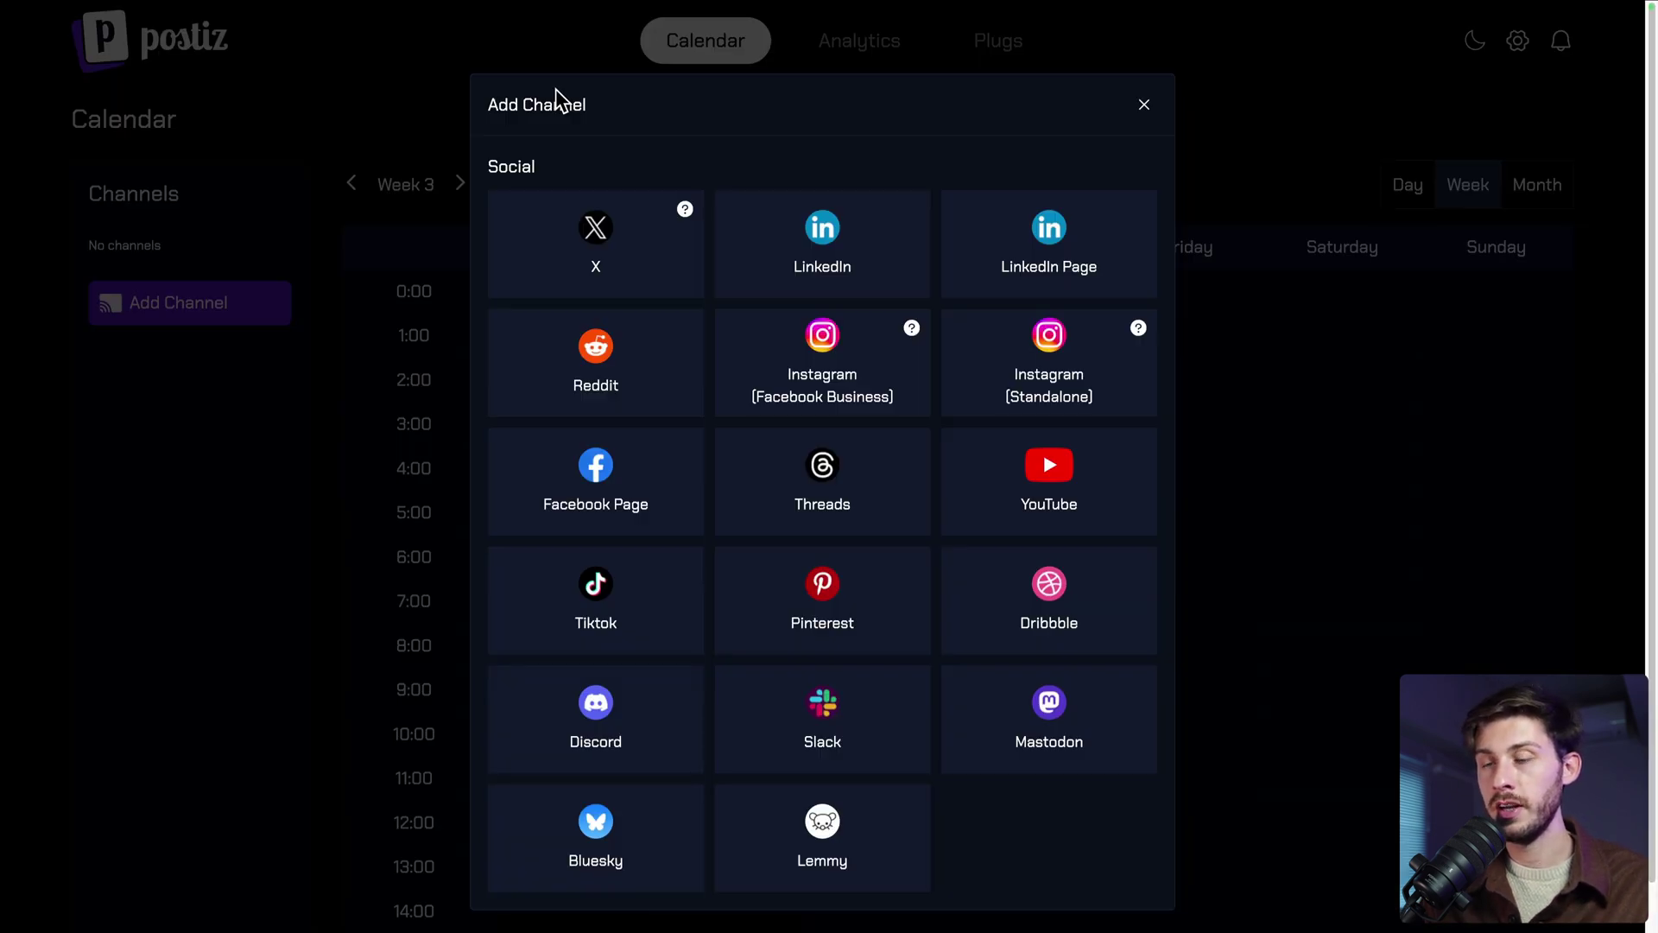
# Switch X to the Elestio demo account and authorize it as a new Postiz channel
pyautogui.press('Escape')
pyautogui.click(238, 311)
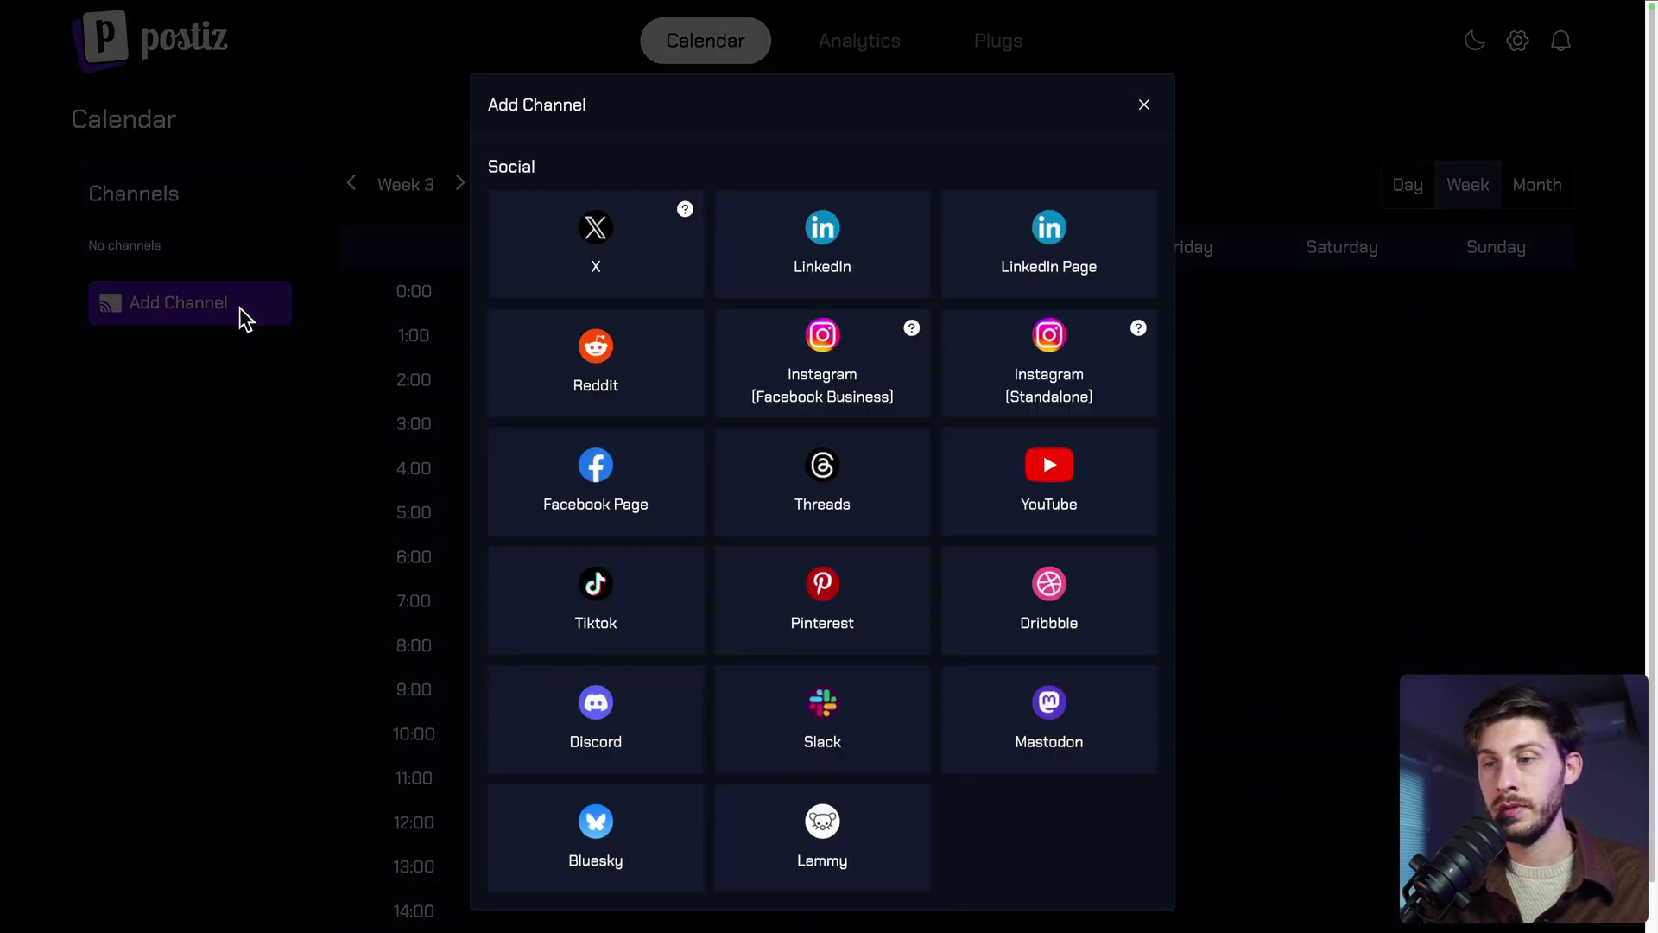
pyautogui.moveTo(649, 226)
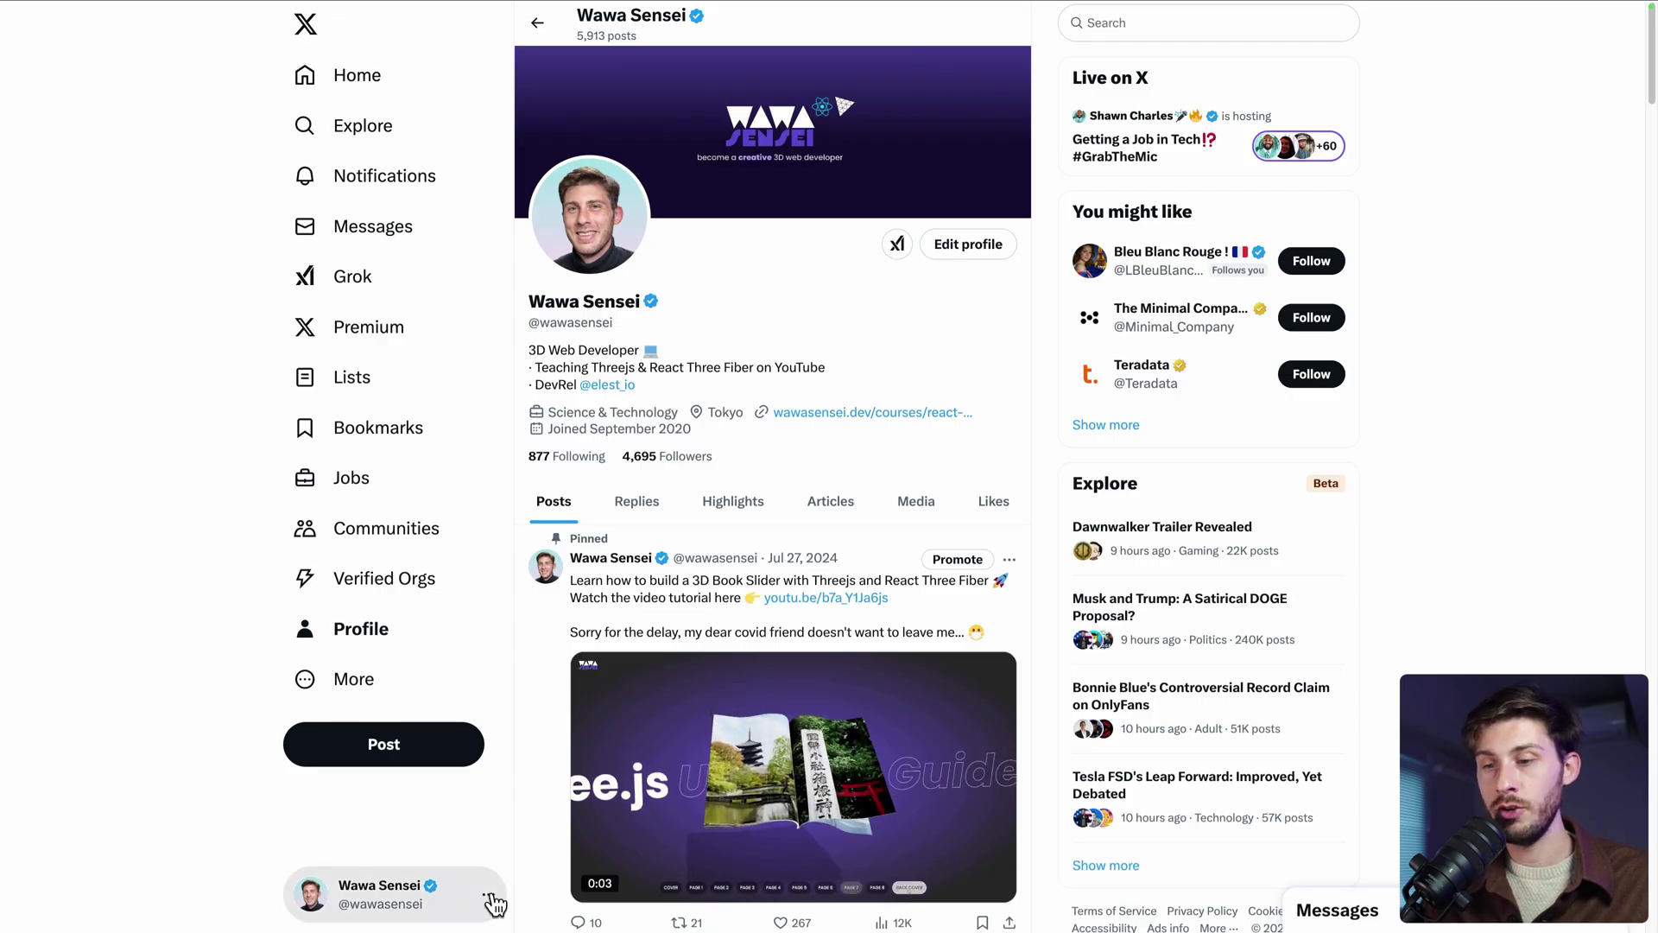
pyautogui.click(492, 900)
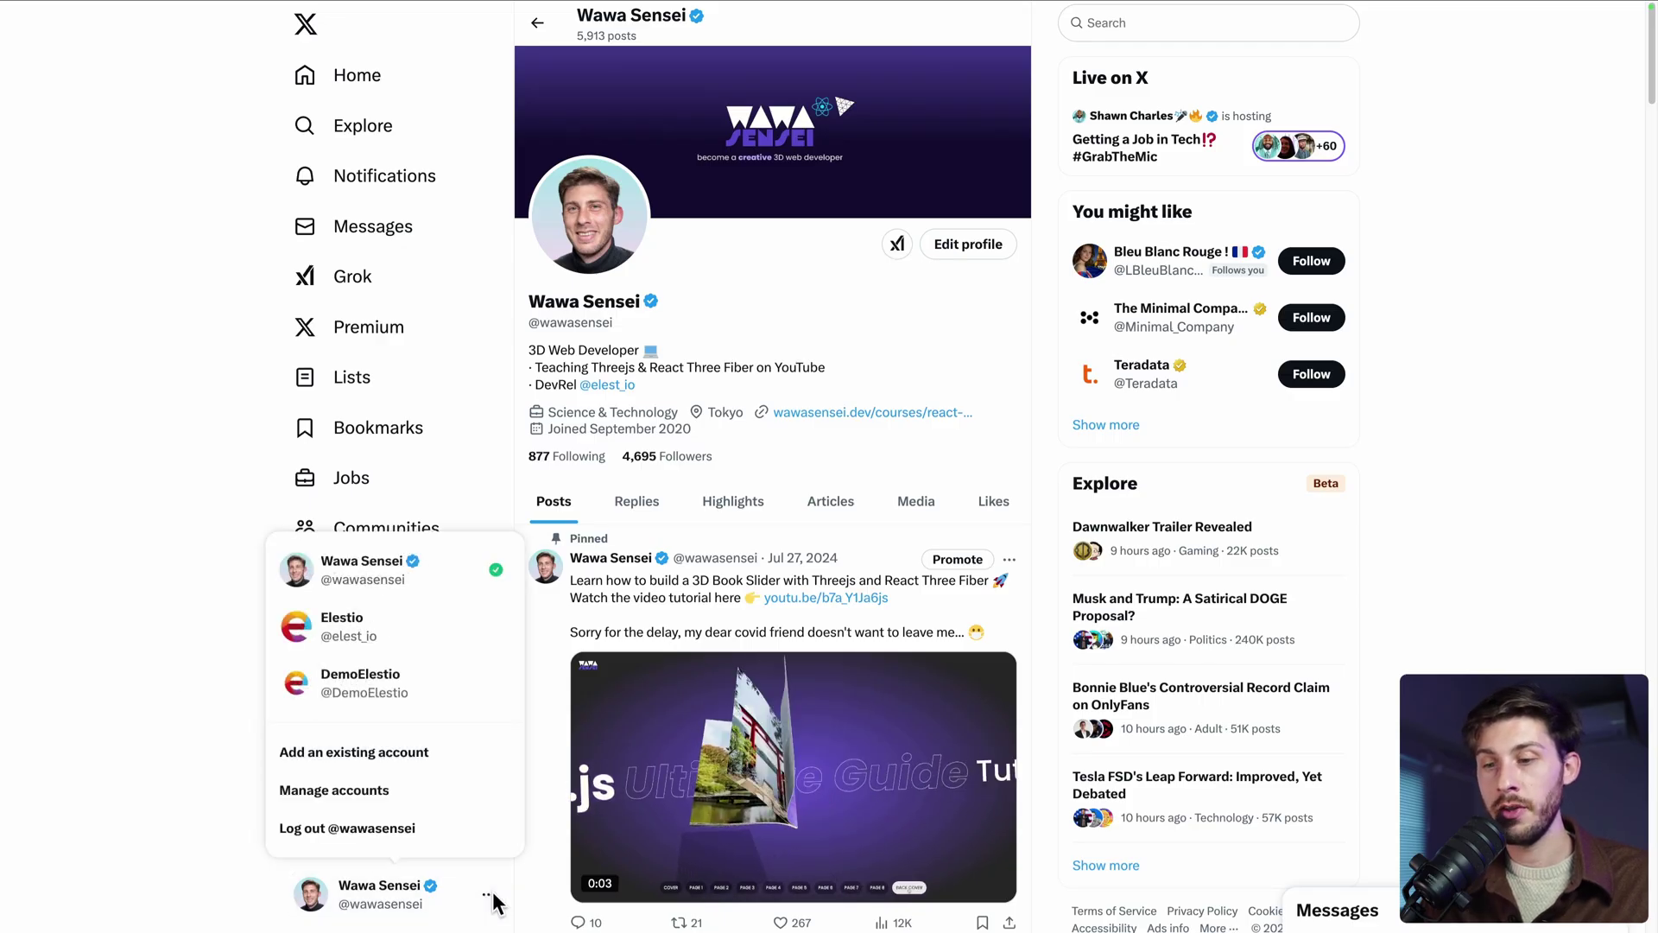
pyautogui.click(364, 687)
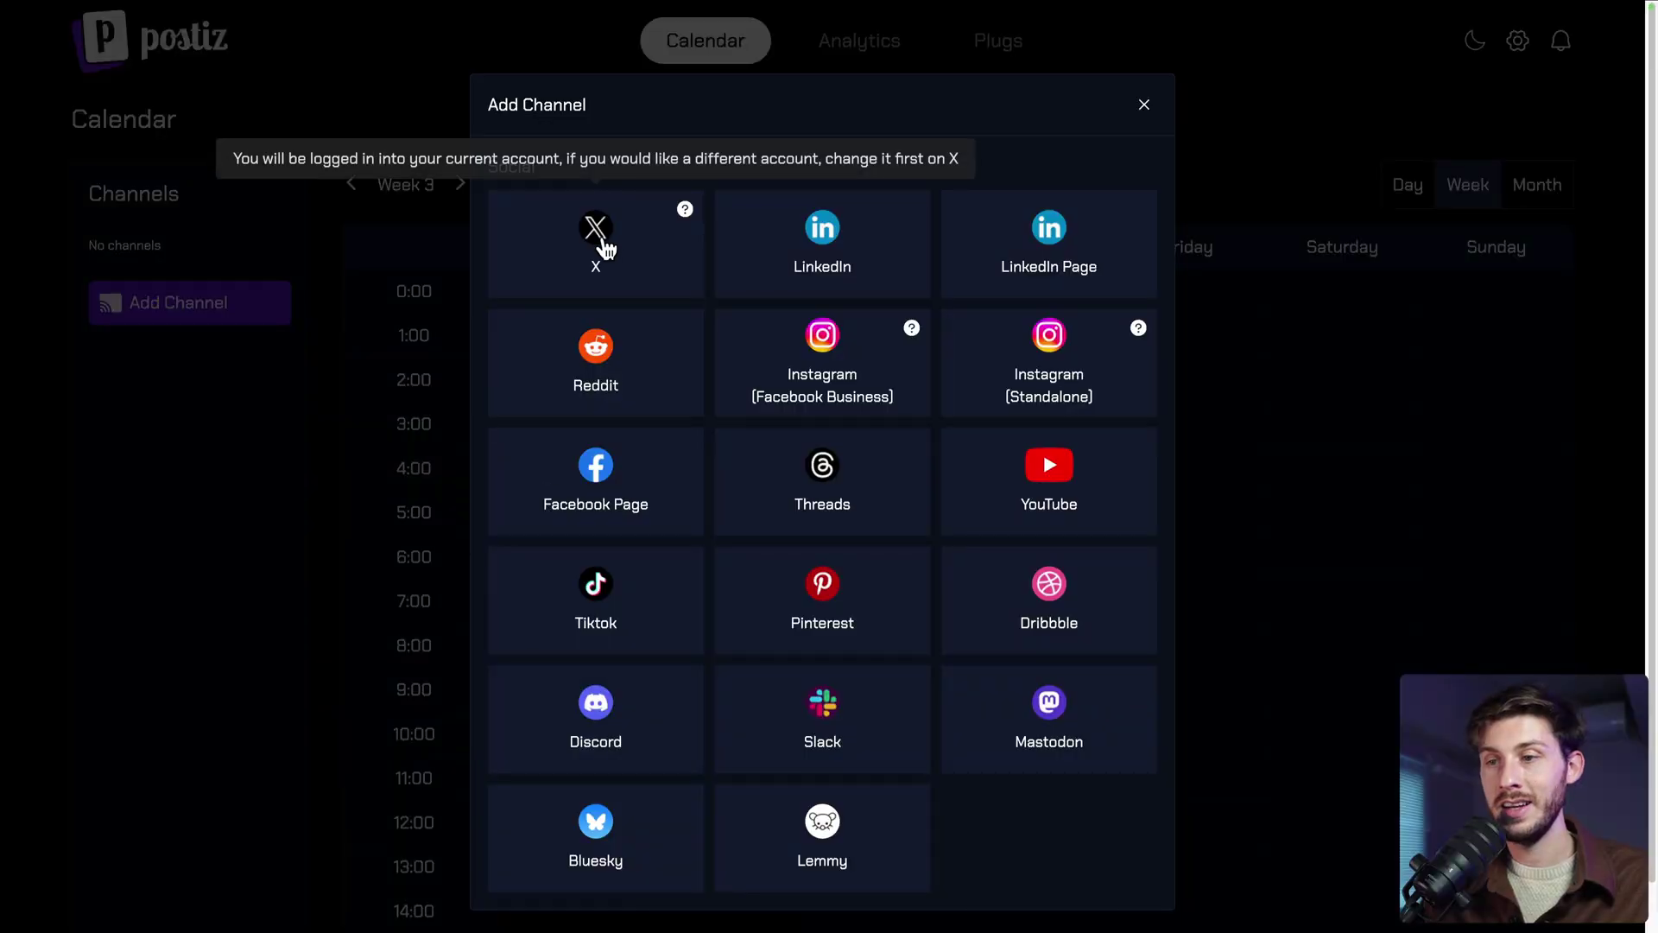
pyautogui.click(604, 244)
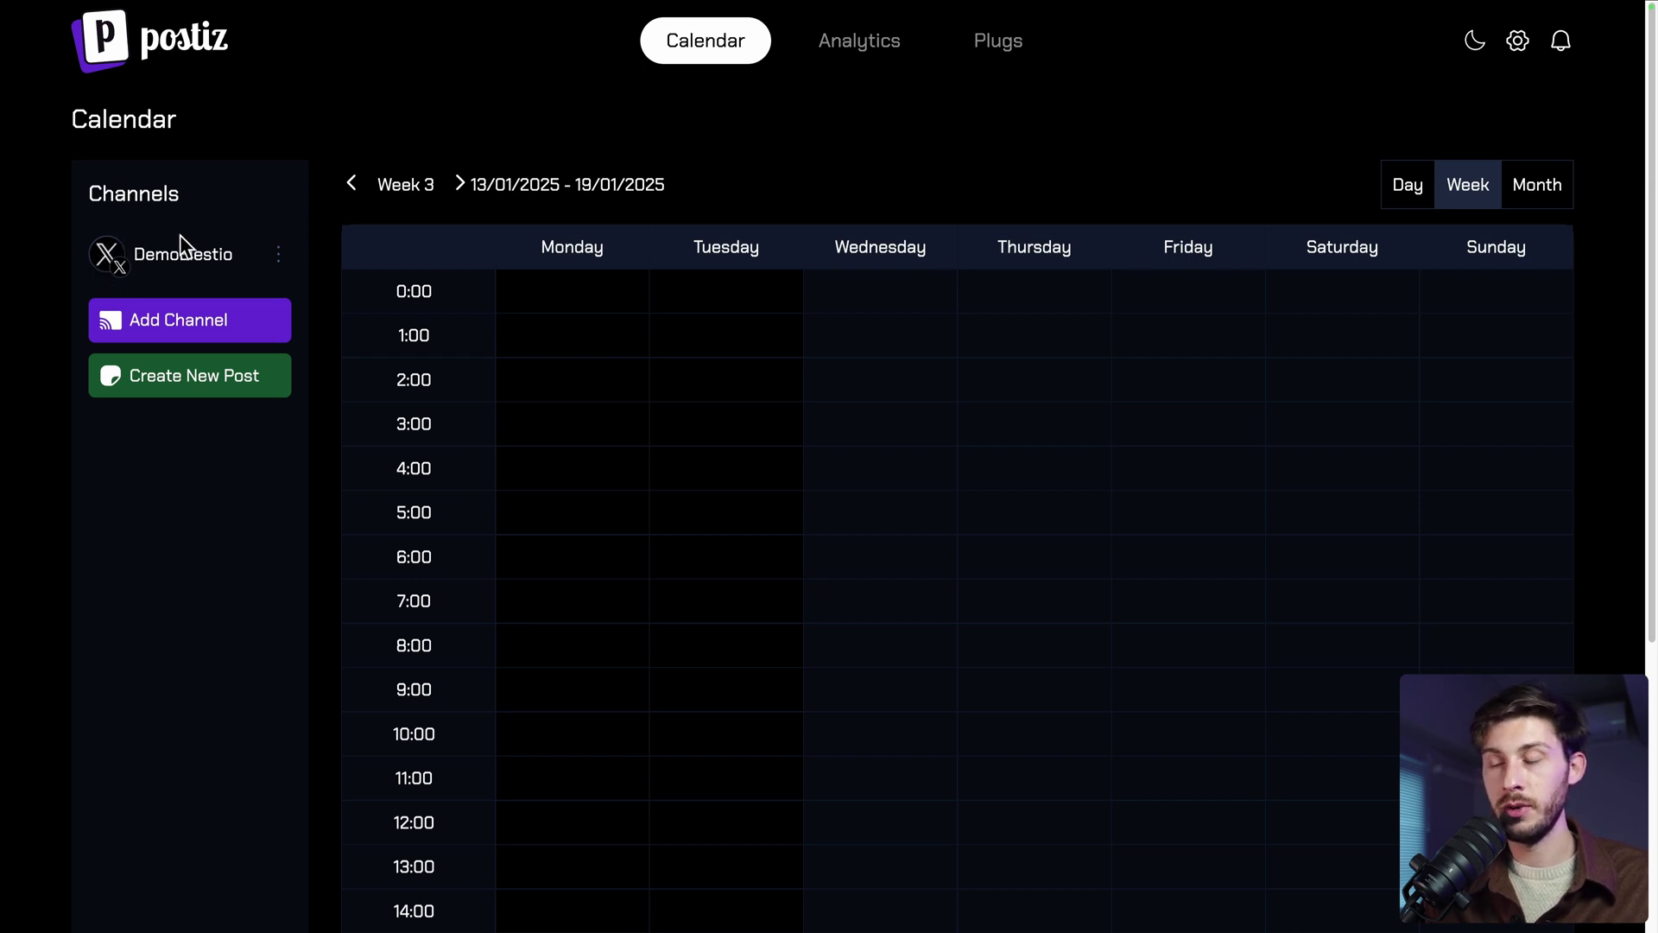
# Create a post in the Wednesday 15/01/2025 10:00 calendar slot and type 'Hello my friends'
pyautogui.scroll(-1, 515, 458)
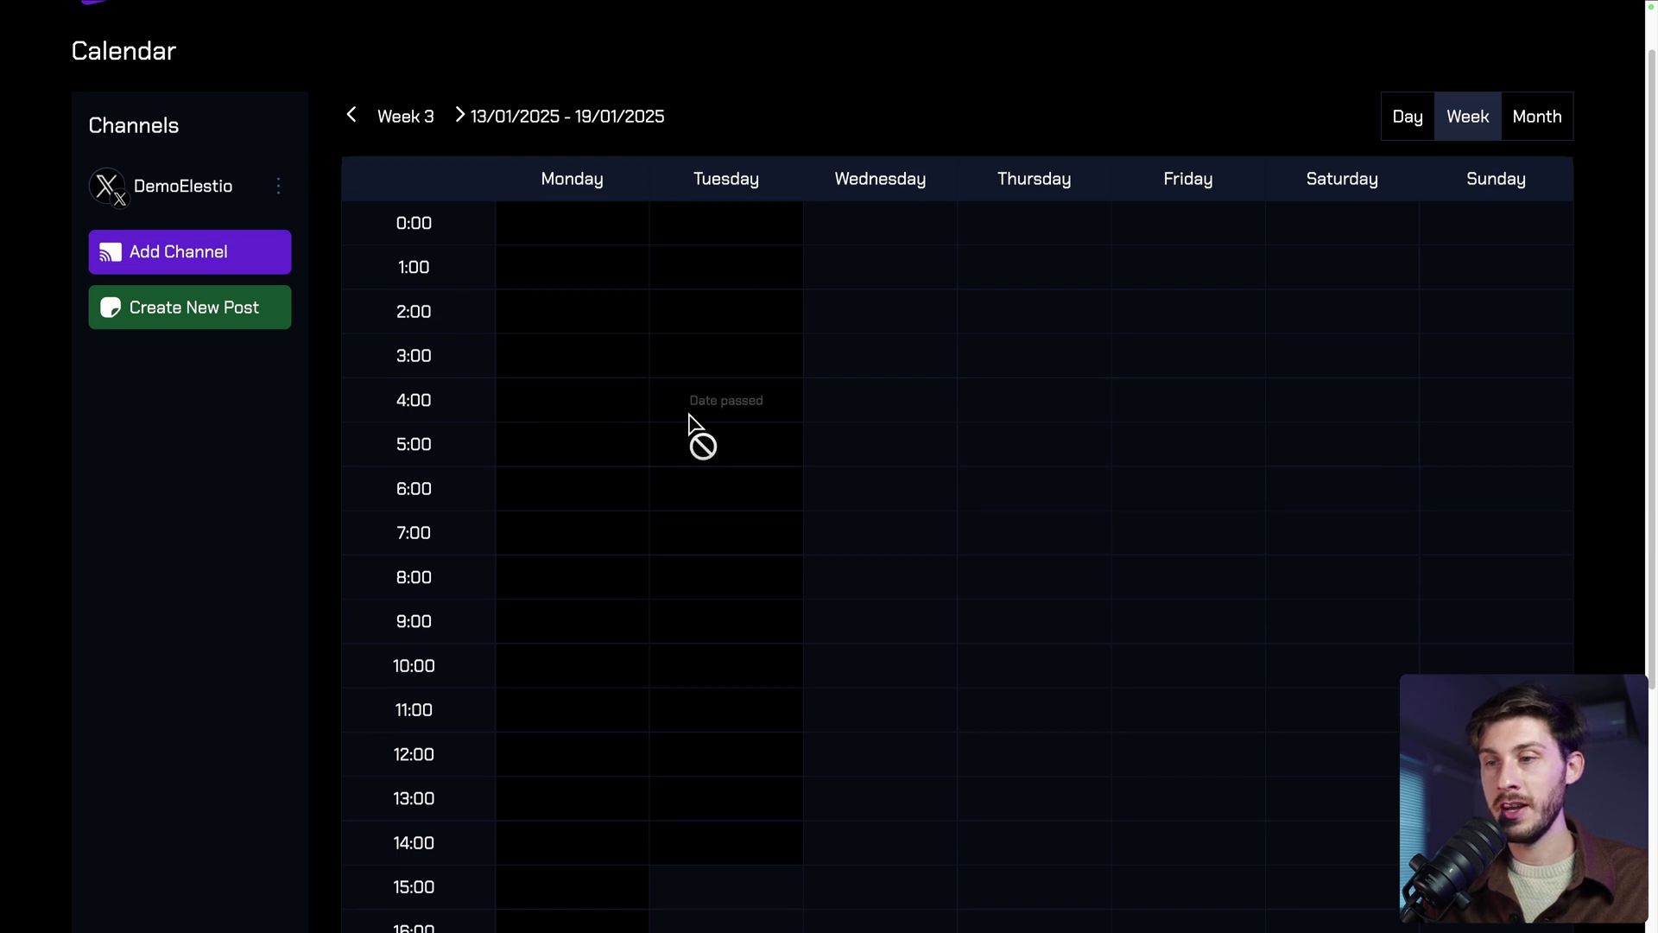
pyautogui.scroll(-2, 689, 422)
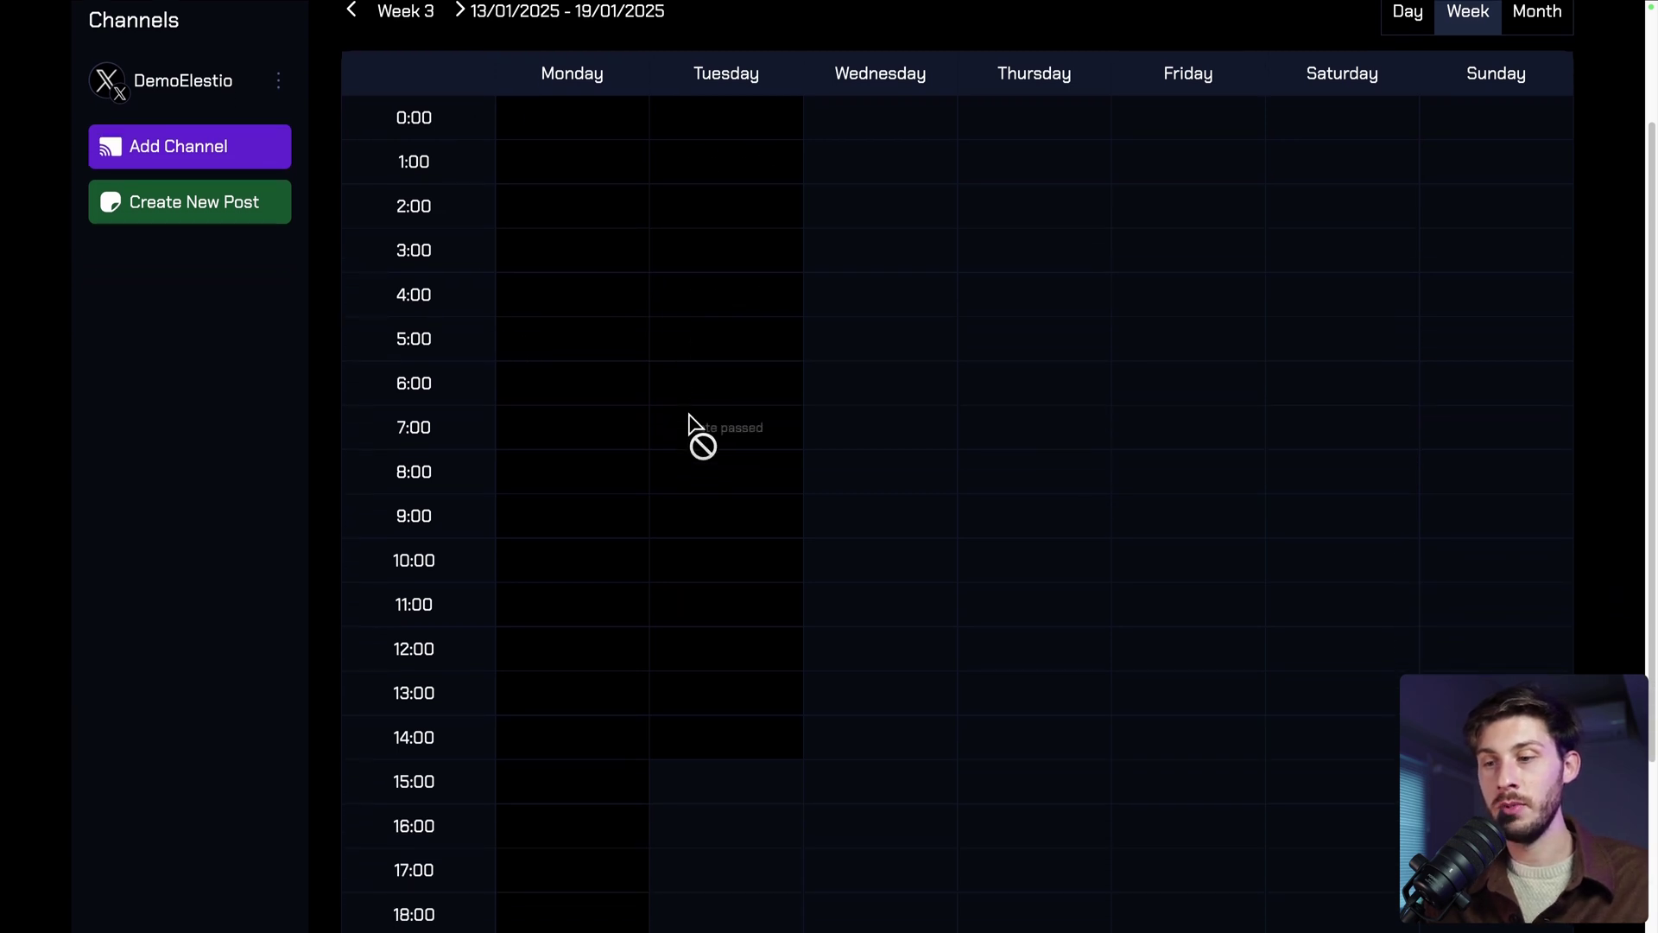
pyautogui.scroll(1, 688, 422)
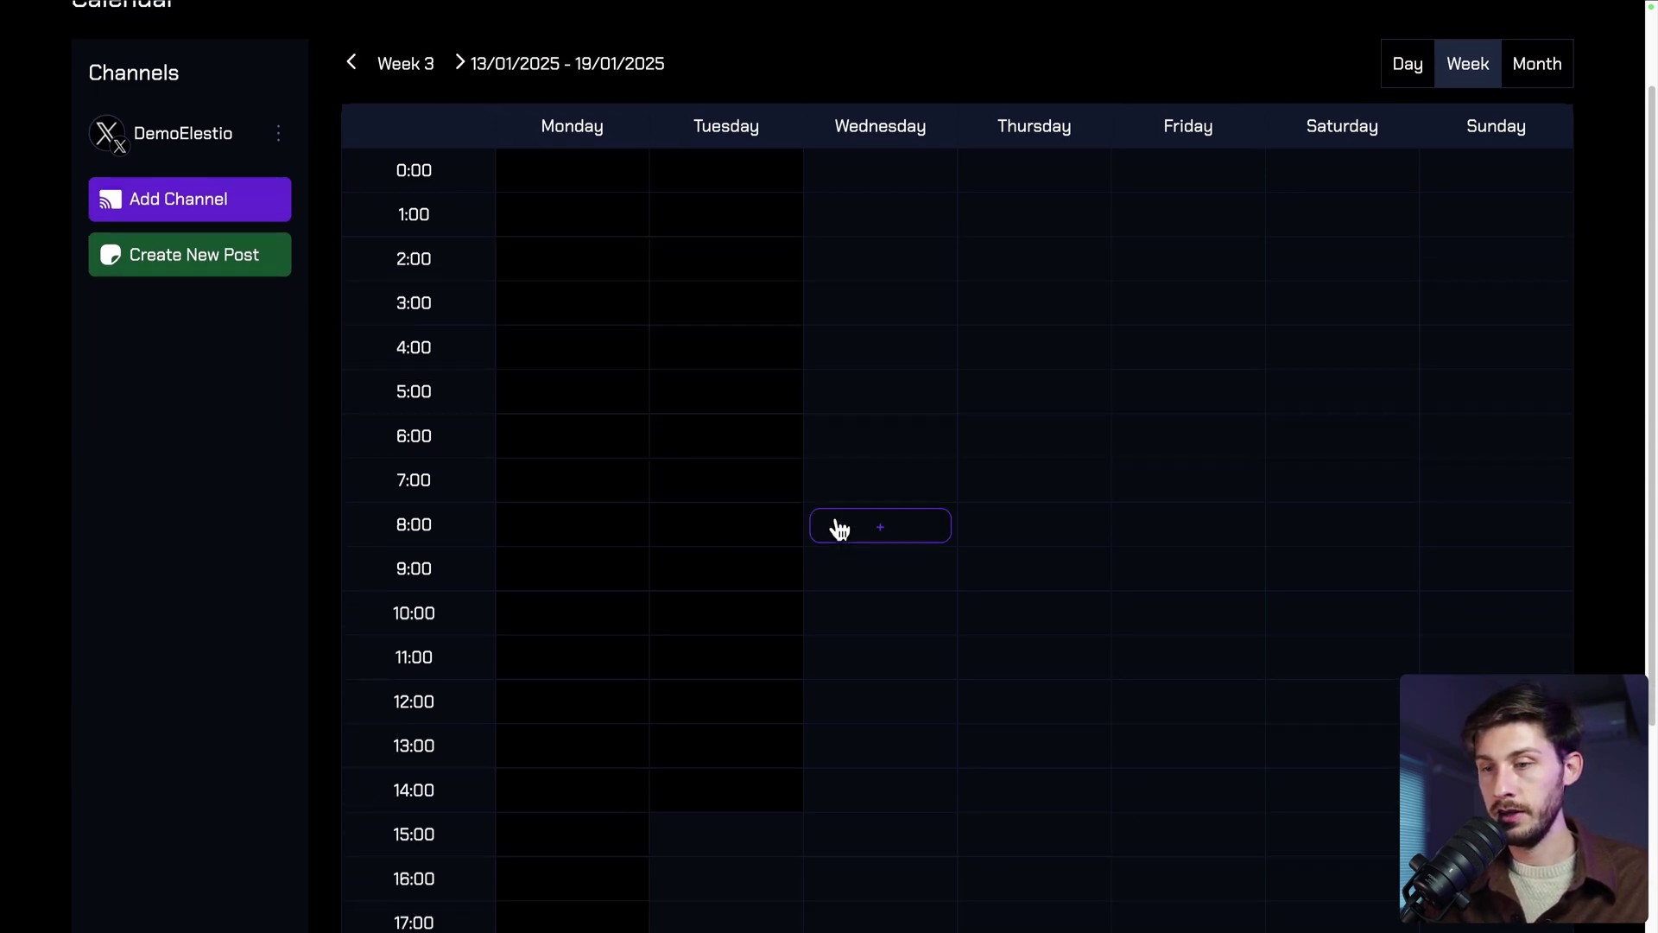
pyautogui.click(864, 618)
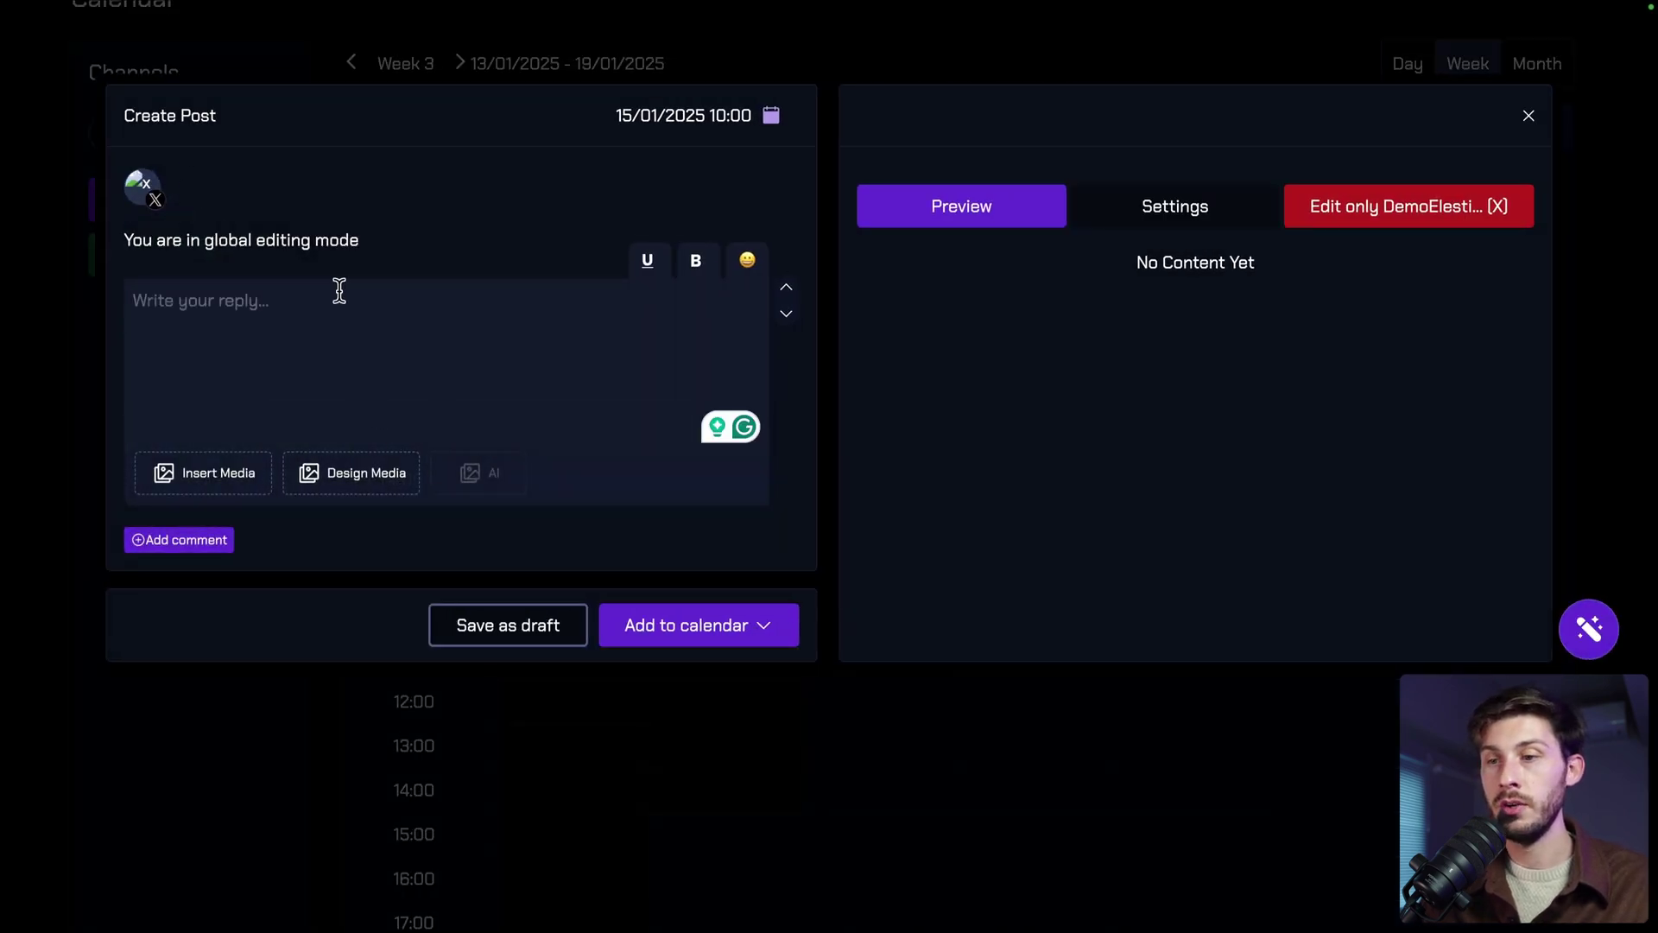
pyautogui.click(384, 341)
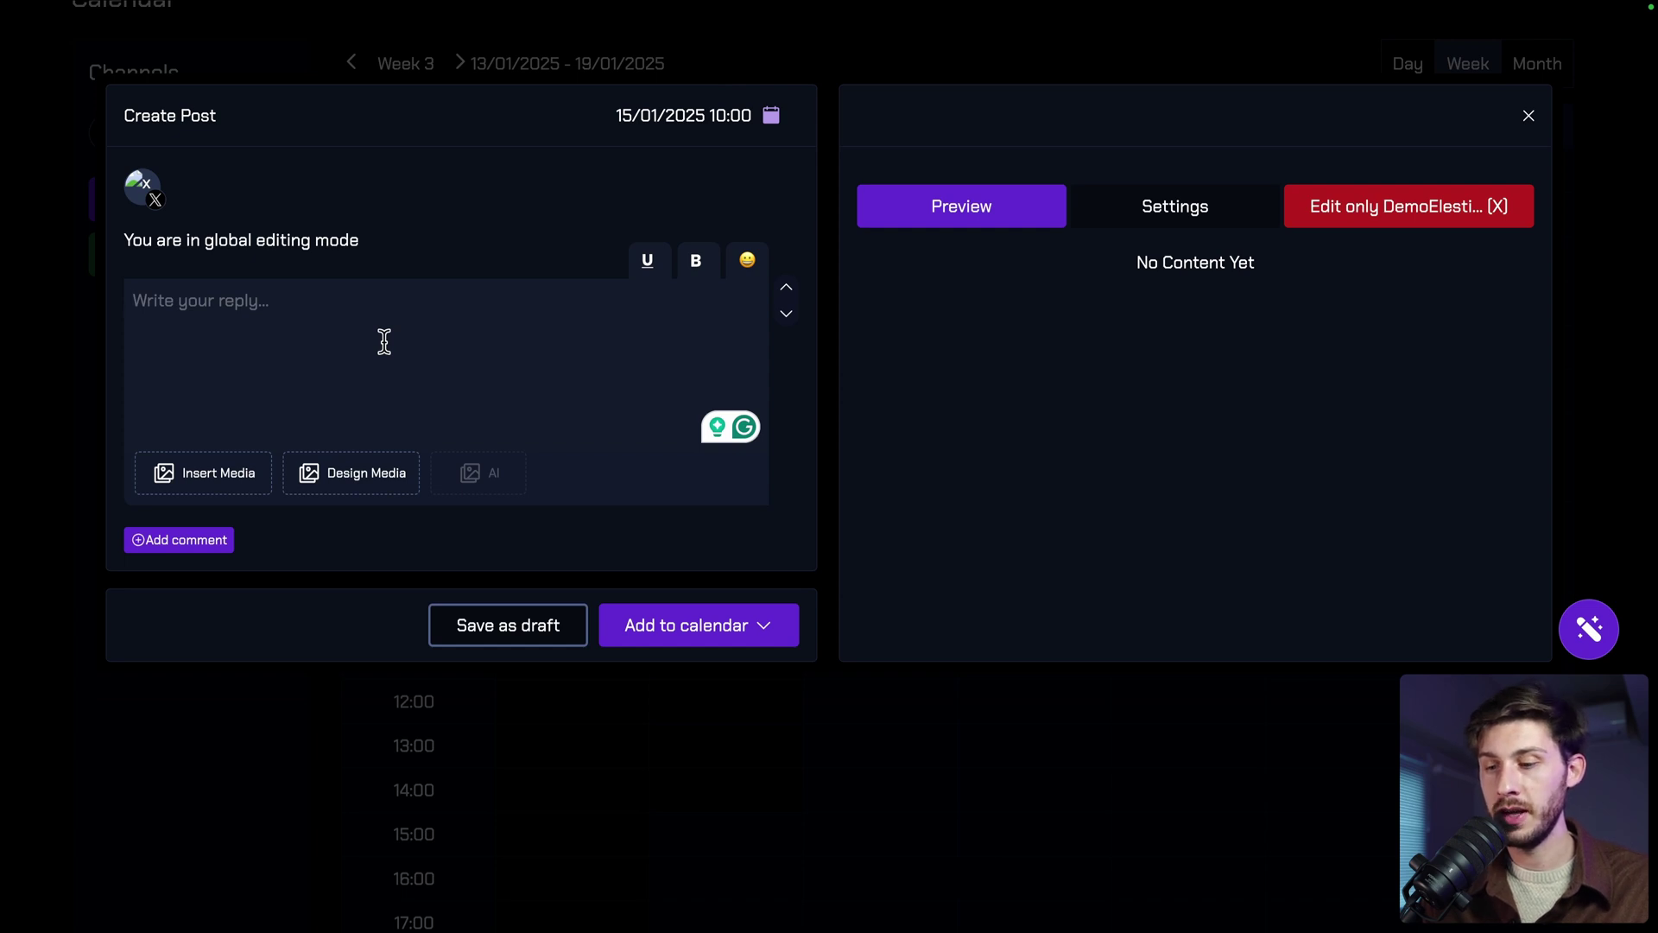
pyautogui.write('Hello my frie')
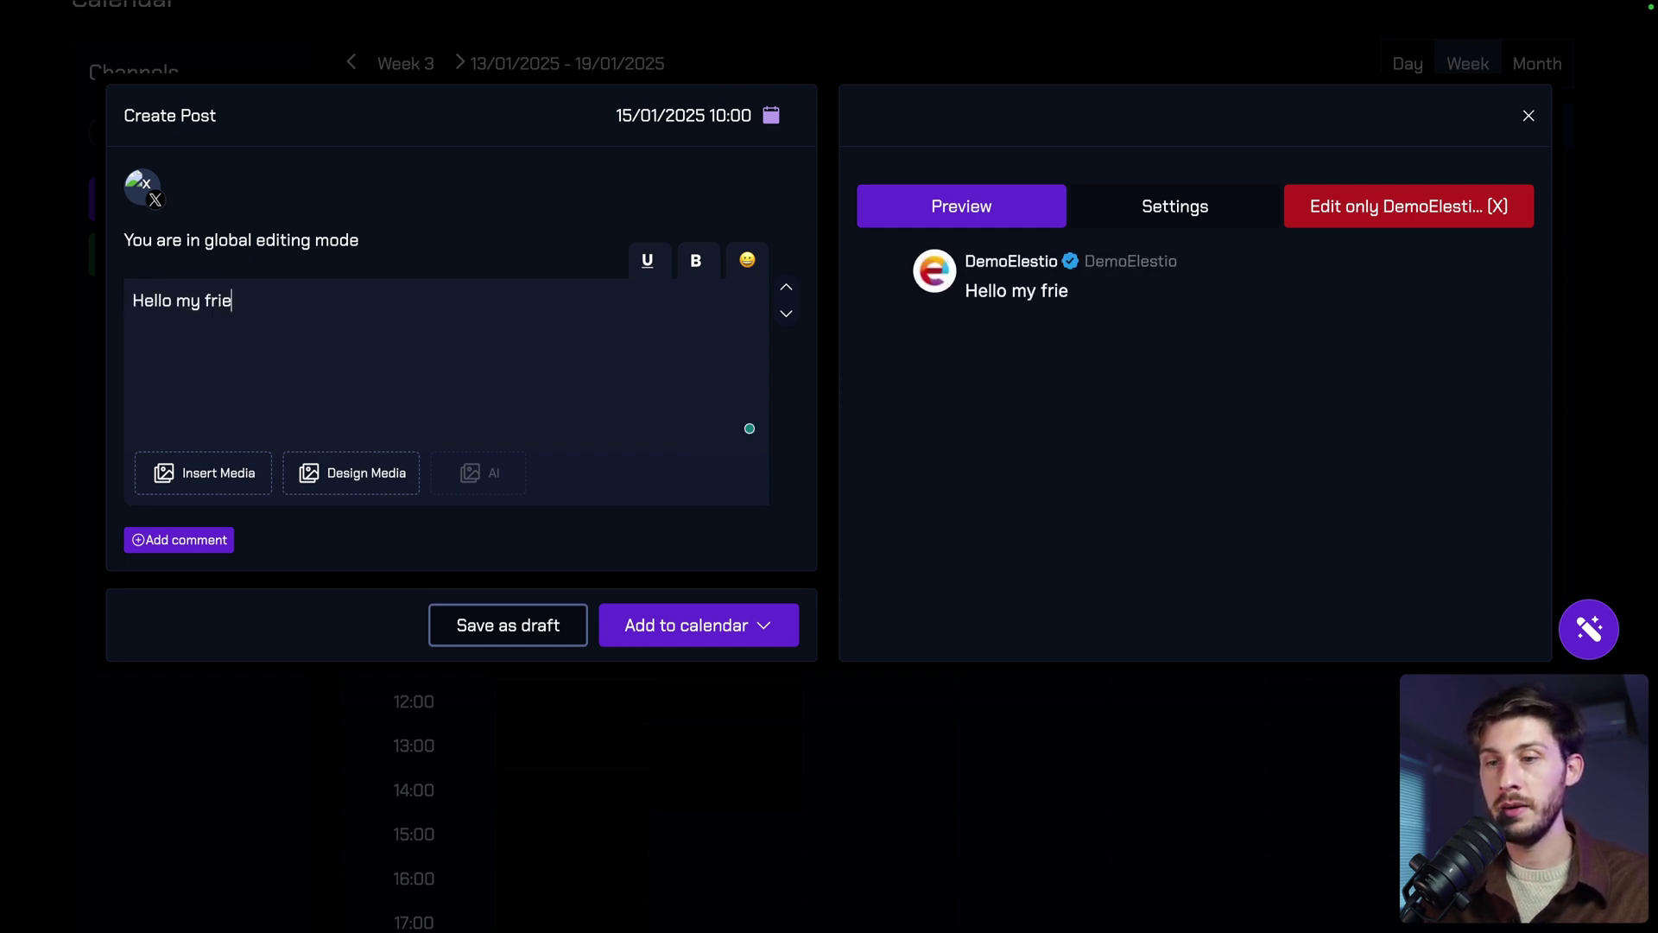
pyautogui.write('nds')
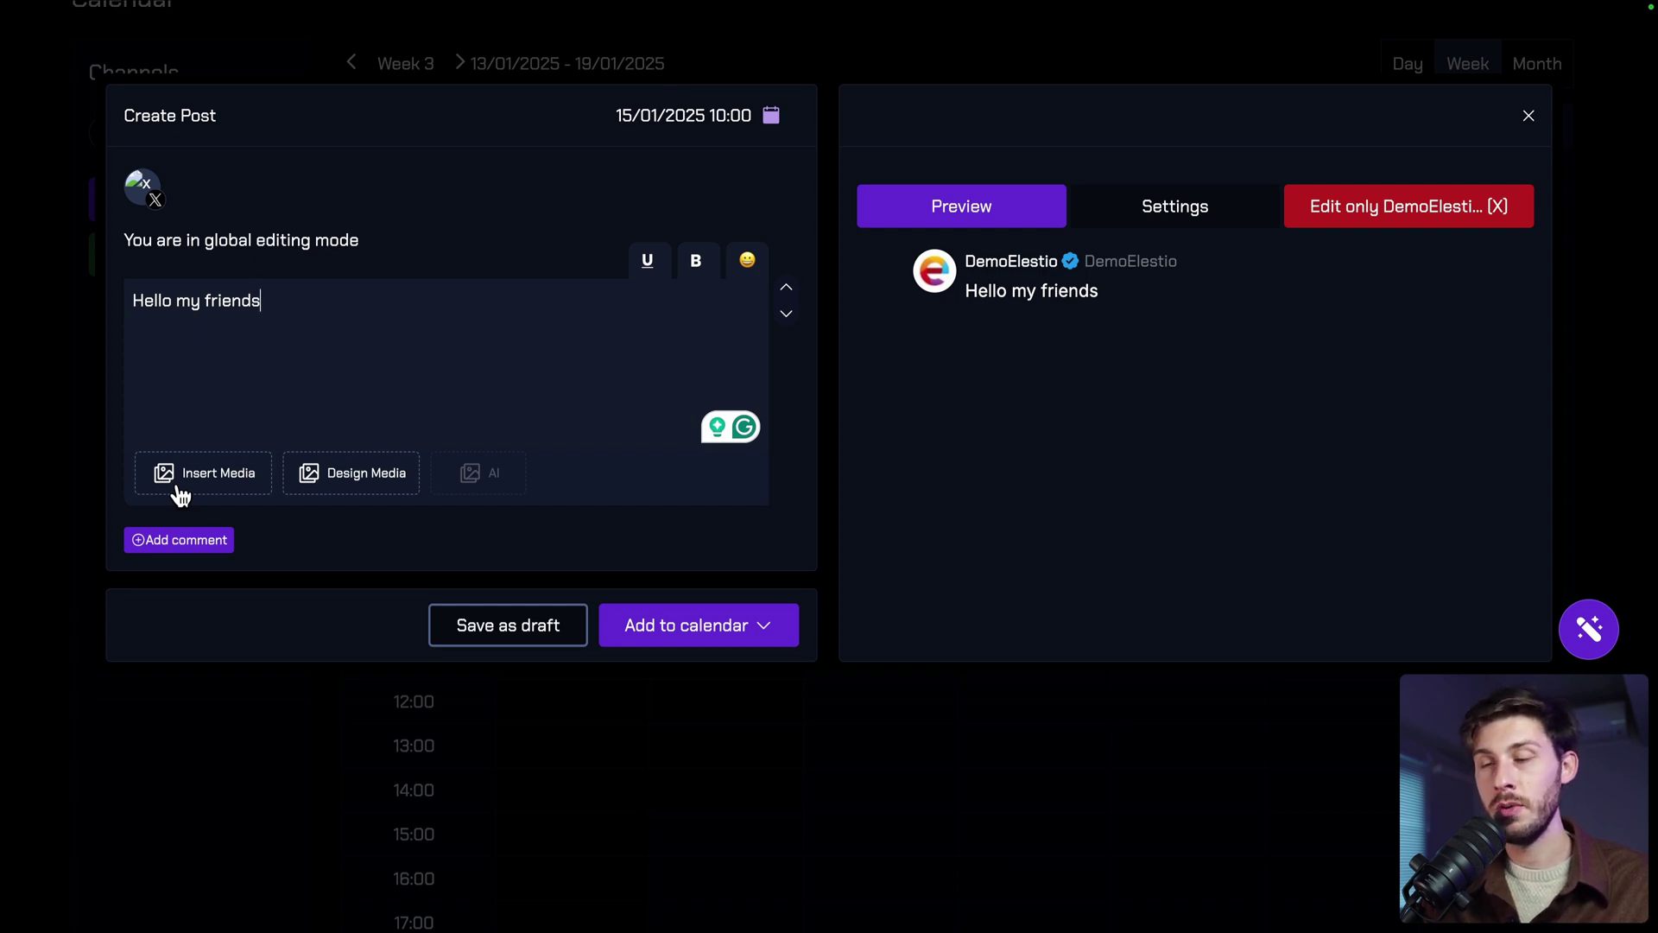
# Open the image designer, add the birthday cake photo and shrink it
pyautogui.click(359, 481)
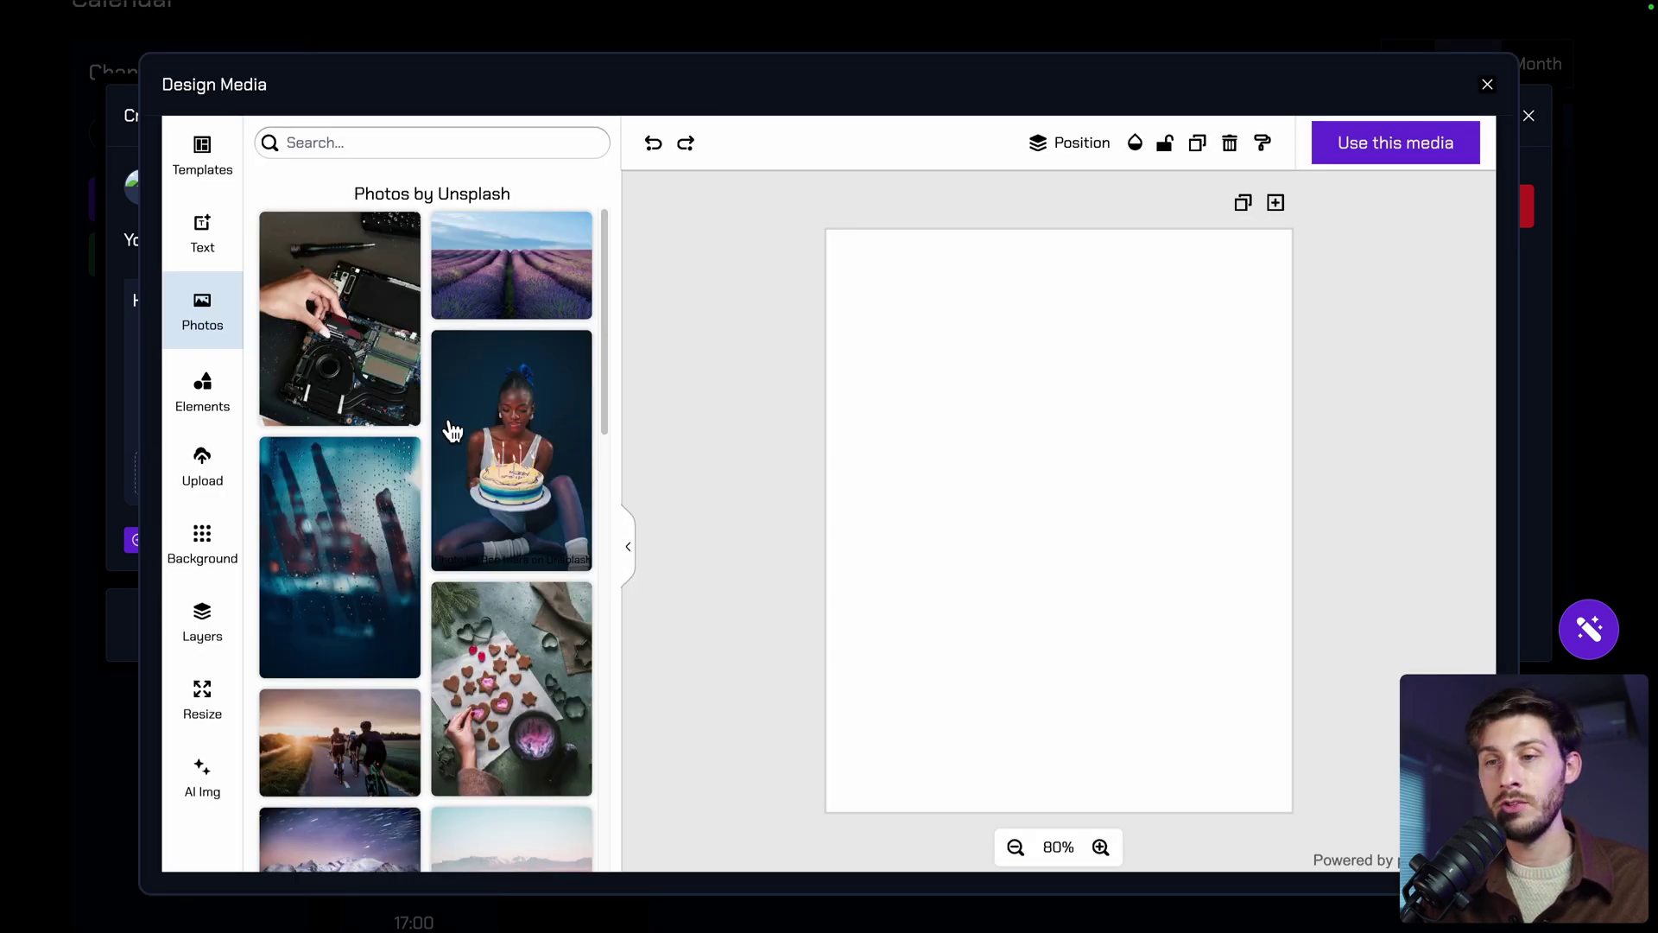
pyautogui.scroll(-5, 387, 226)
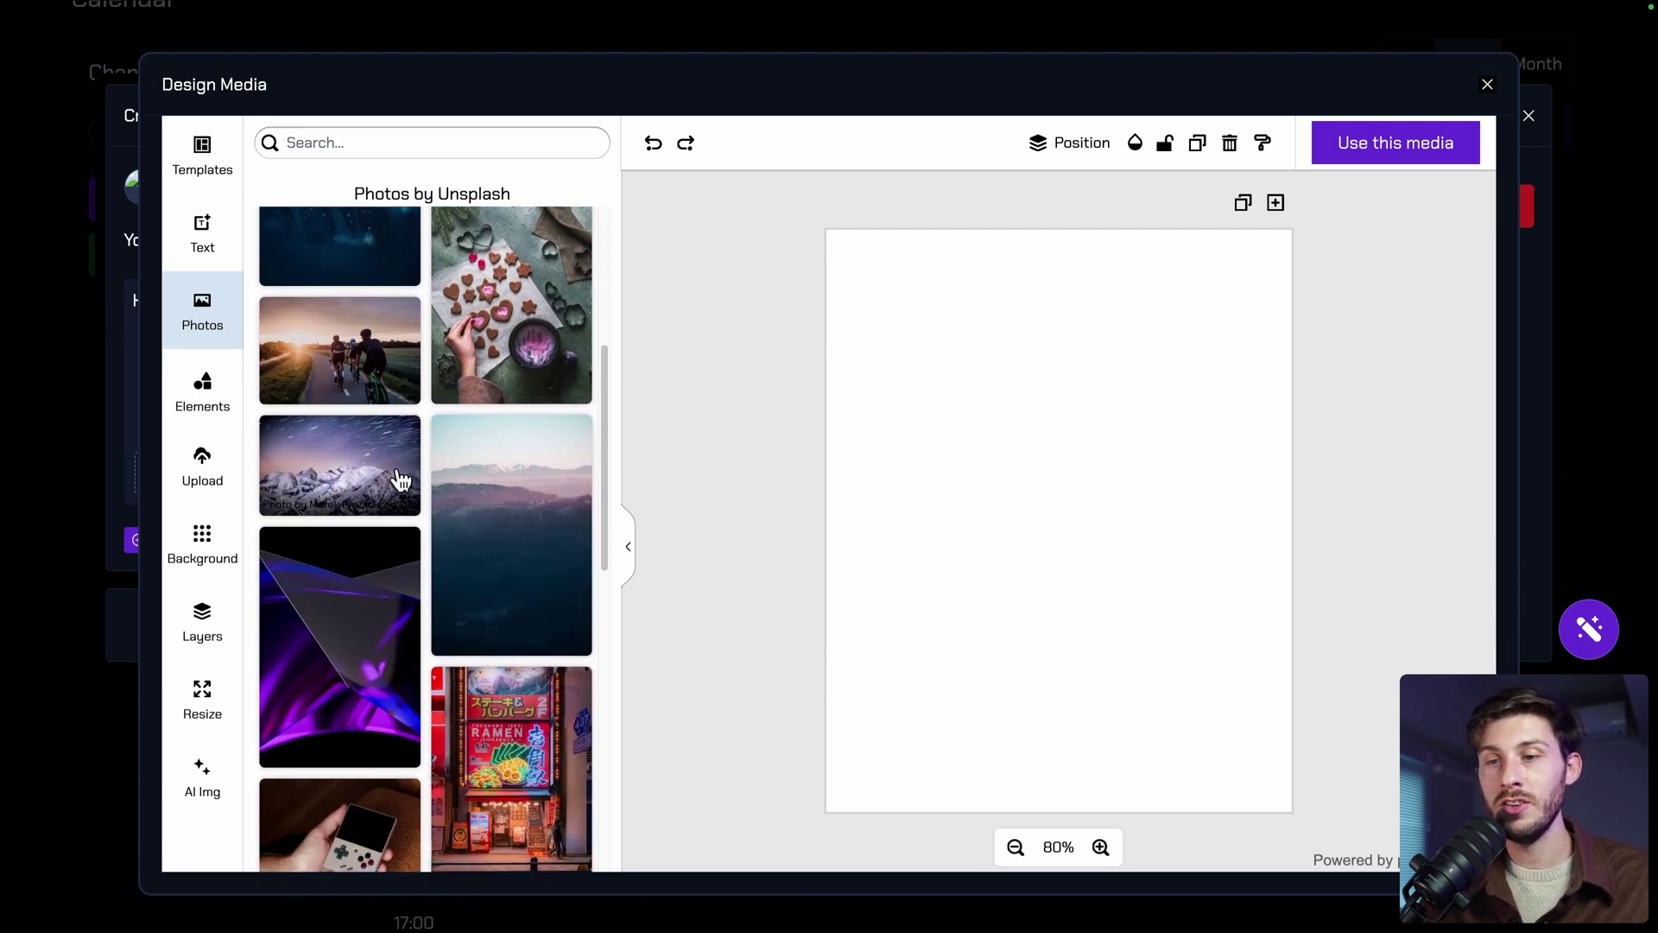
pyautogui.click(204, 278)
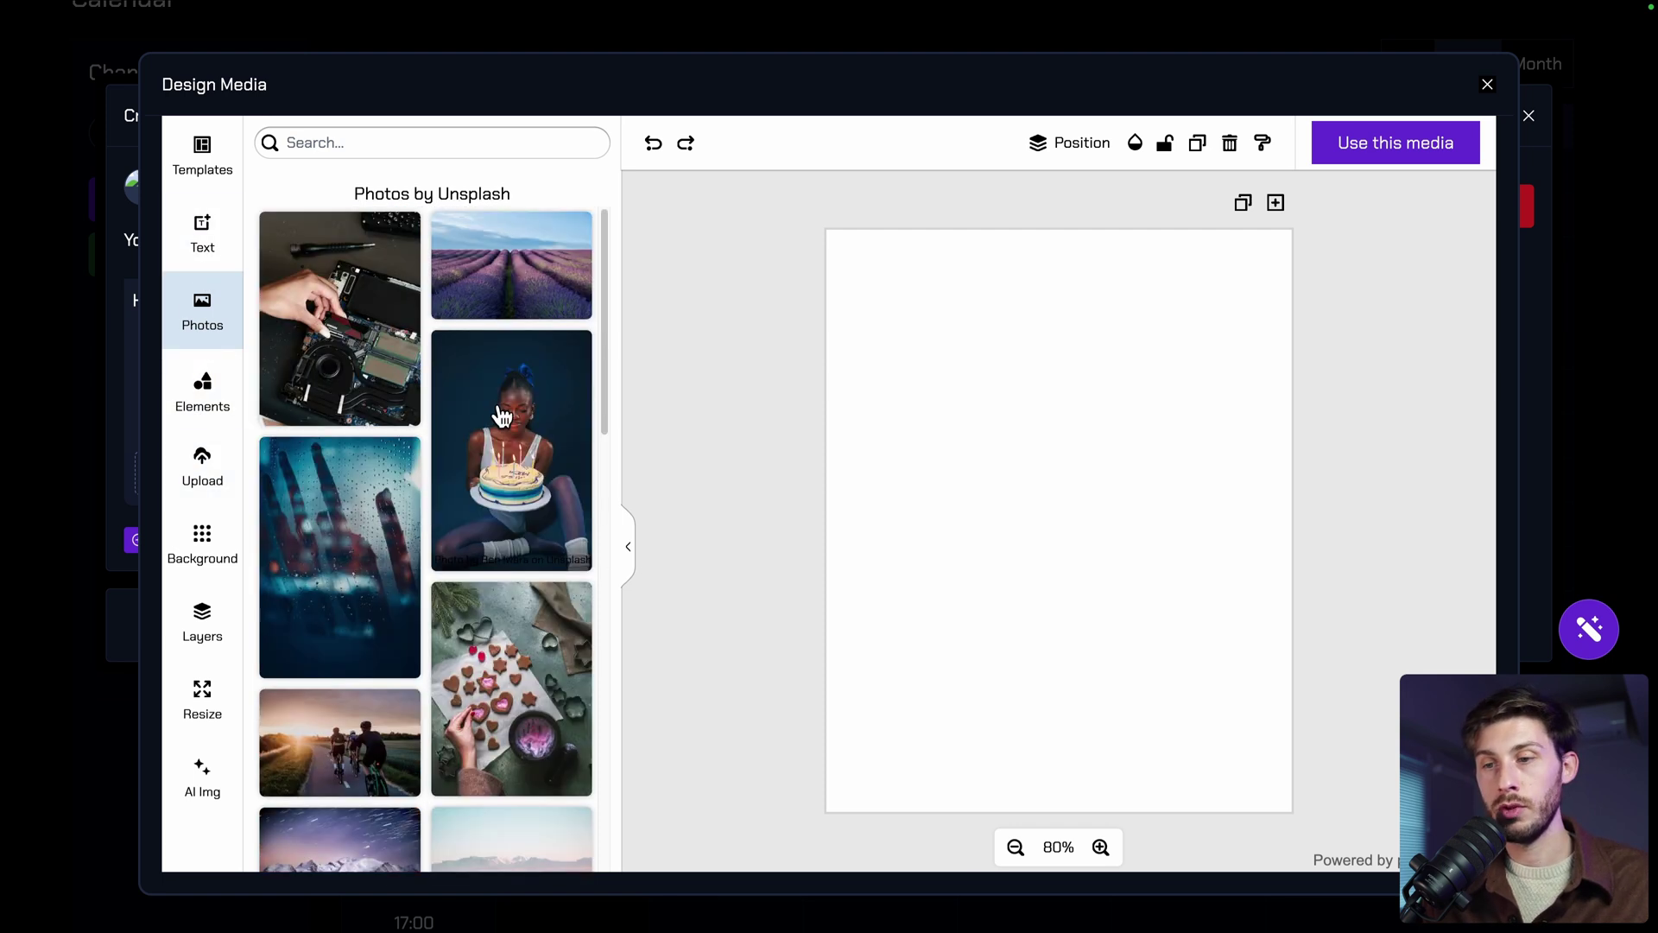
pyautogui.click(501, 416)
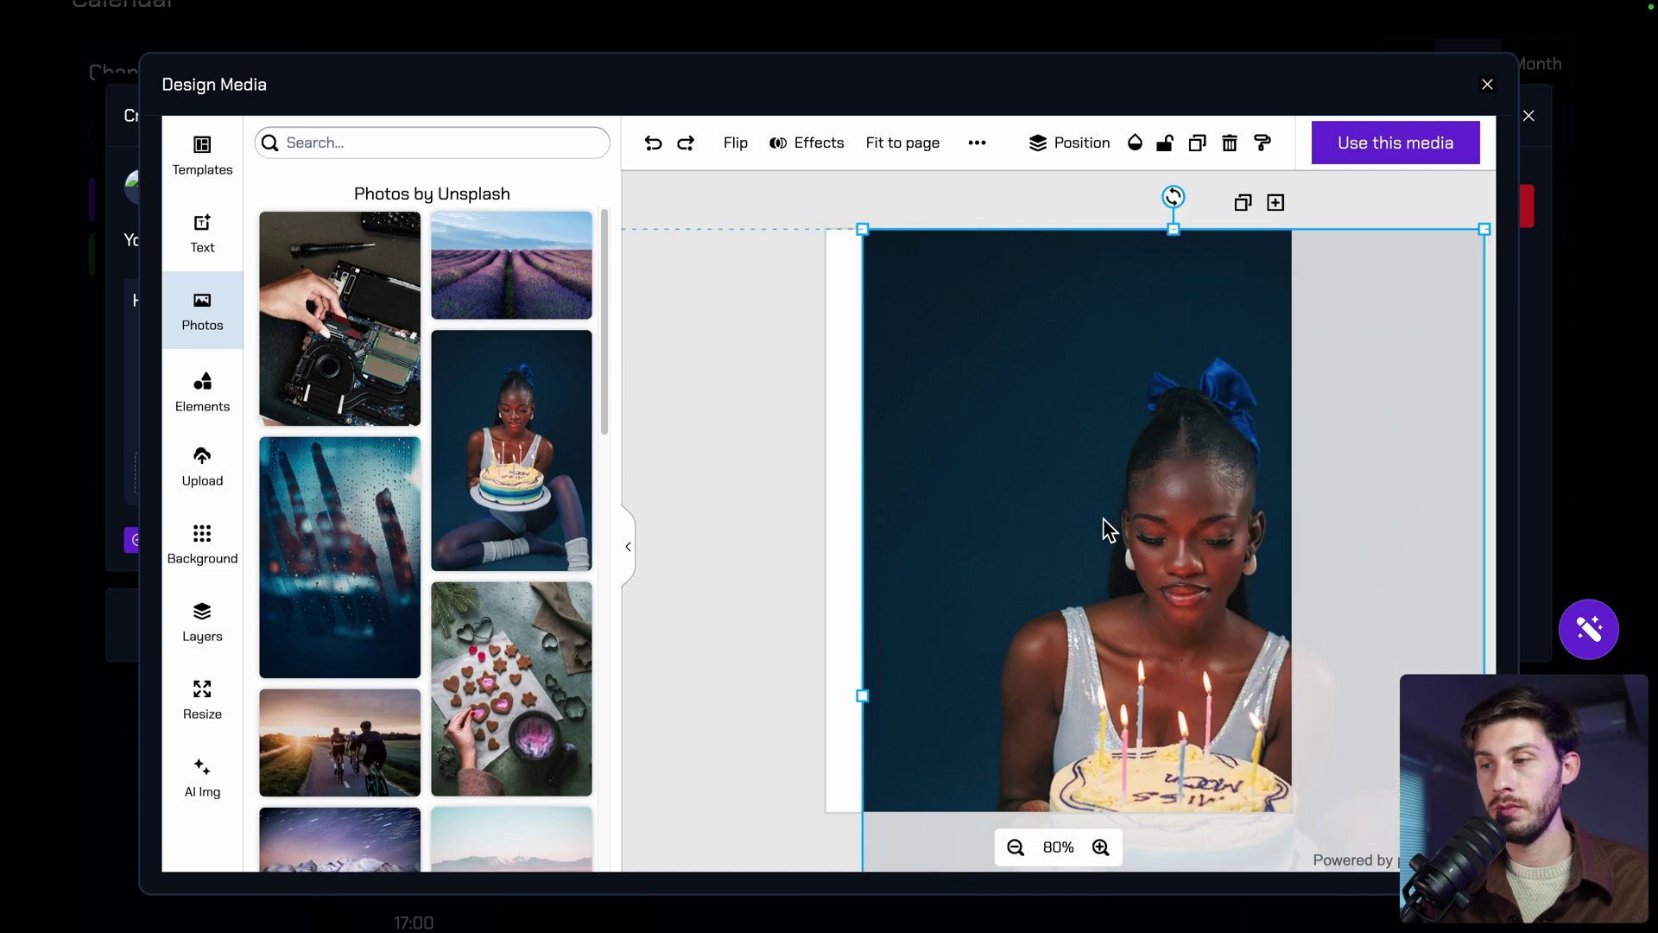
pyautogui.moveTo(1447, 229); pyautogui.dragTo(1205, 359)
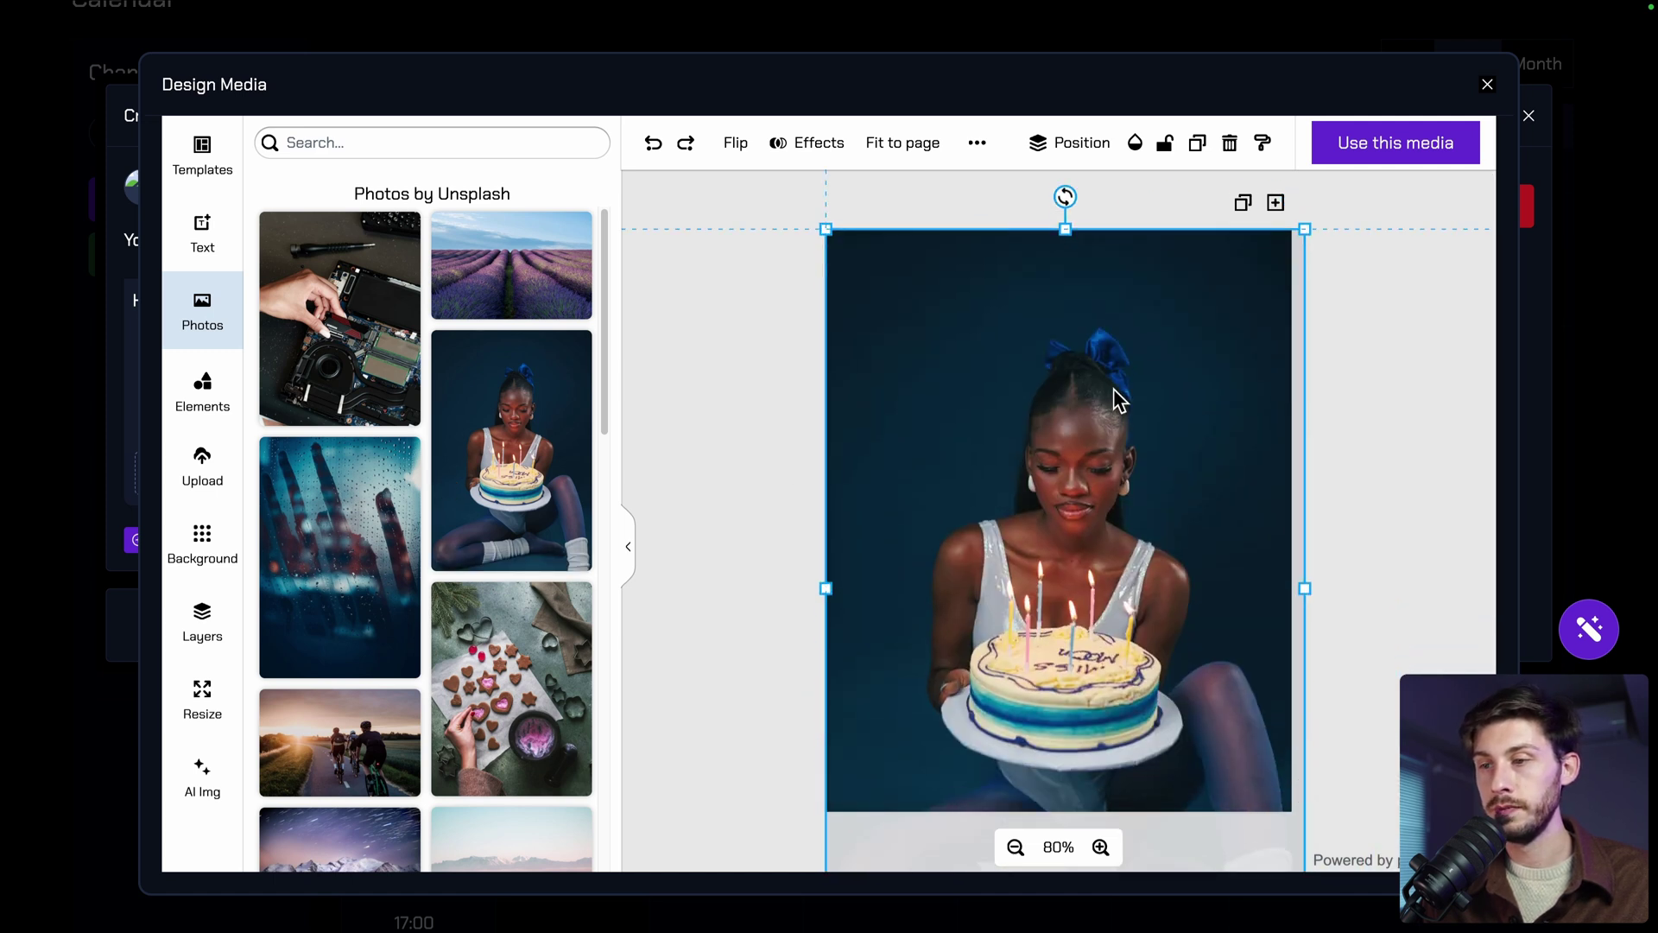
# Apply the first yellow-to-pink gradient background and place the smaller photo in the lower middle
pyautogui.click(204, 535)
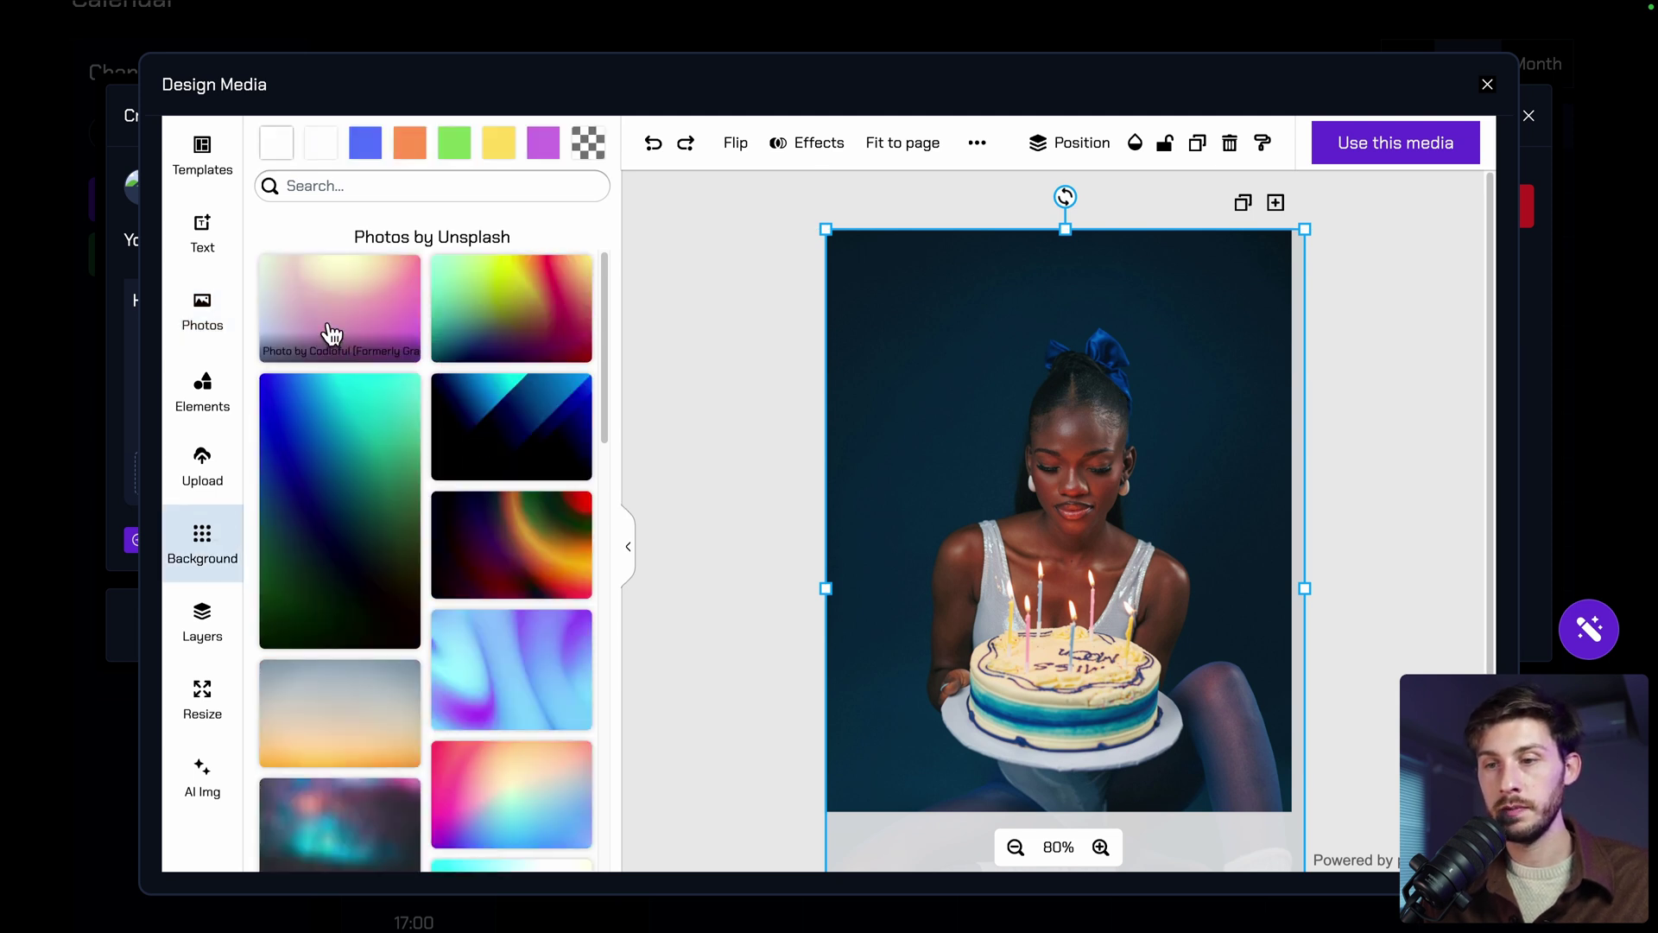
pyautogui.click(332, 334)
pyautogui.moveTo(1305, 229); pyautogui.dragTo(1047, 611)
pyautogui.moveTo(979, 696); pyautogui.dragTo(1085, 556)
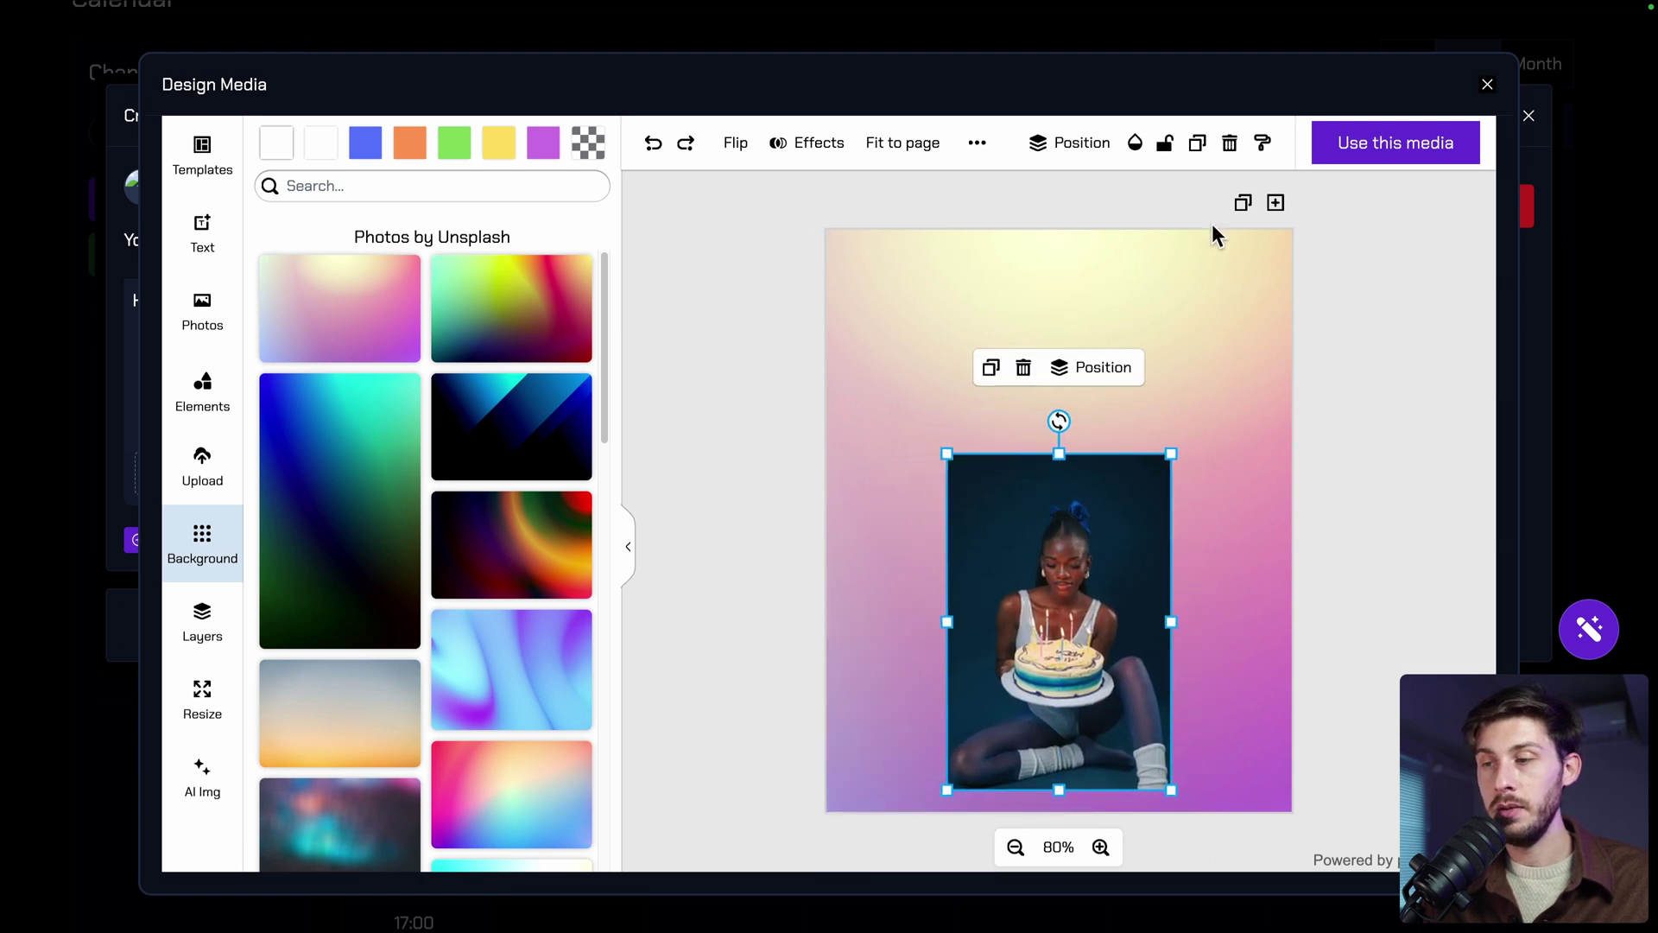
# Add a star shape, tilt it onto the photo's top-left corner and colour it bright yellow
pyautogui.click(216, 411)
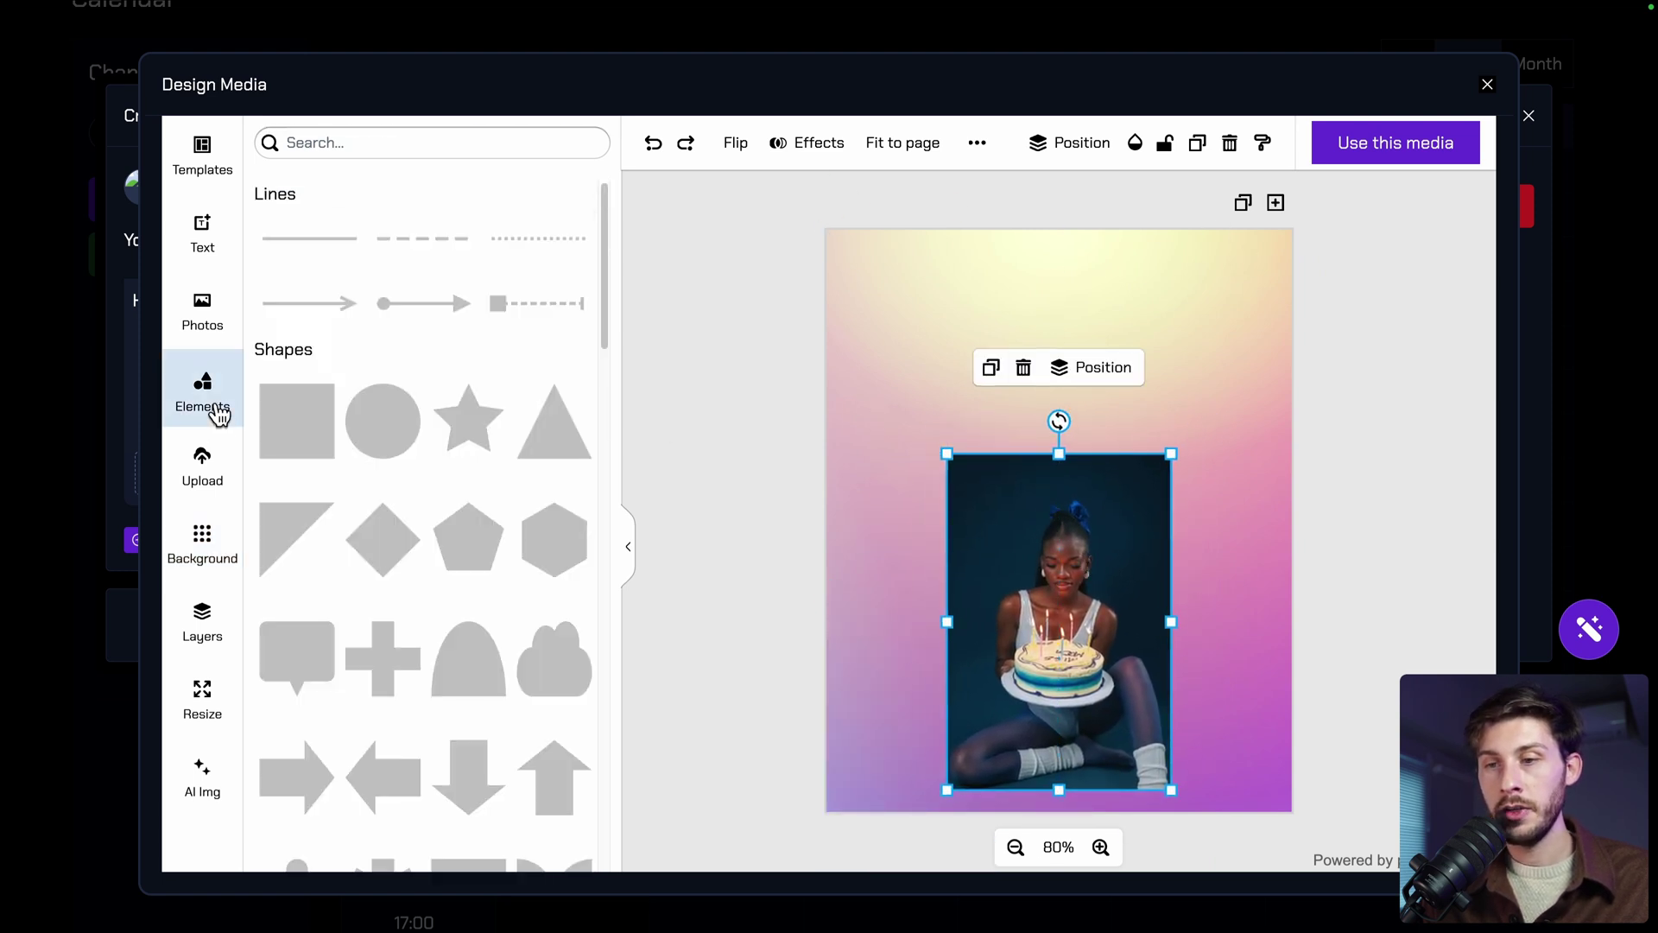
pyautogui.click(457, 451)
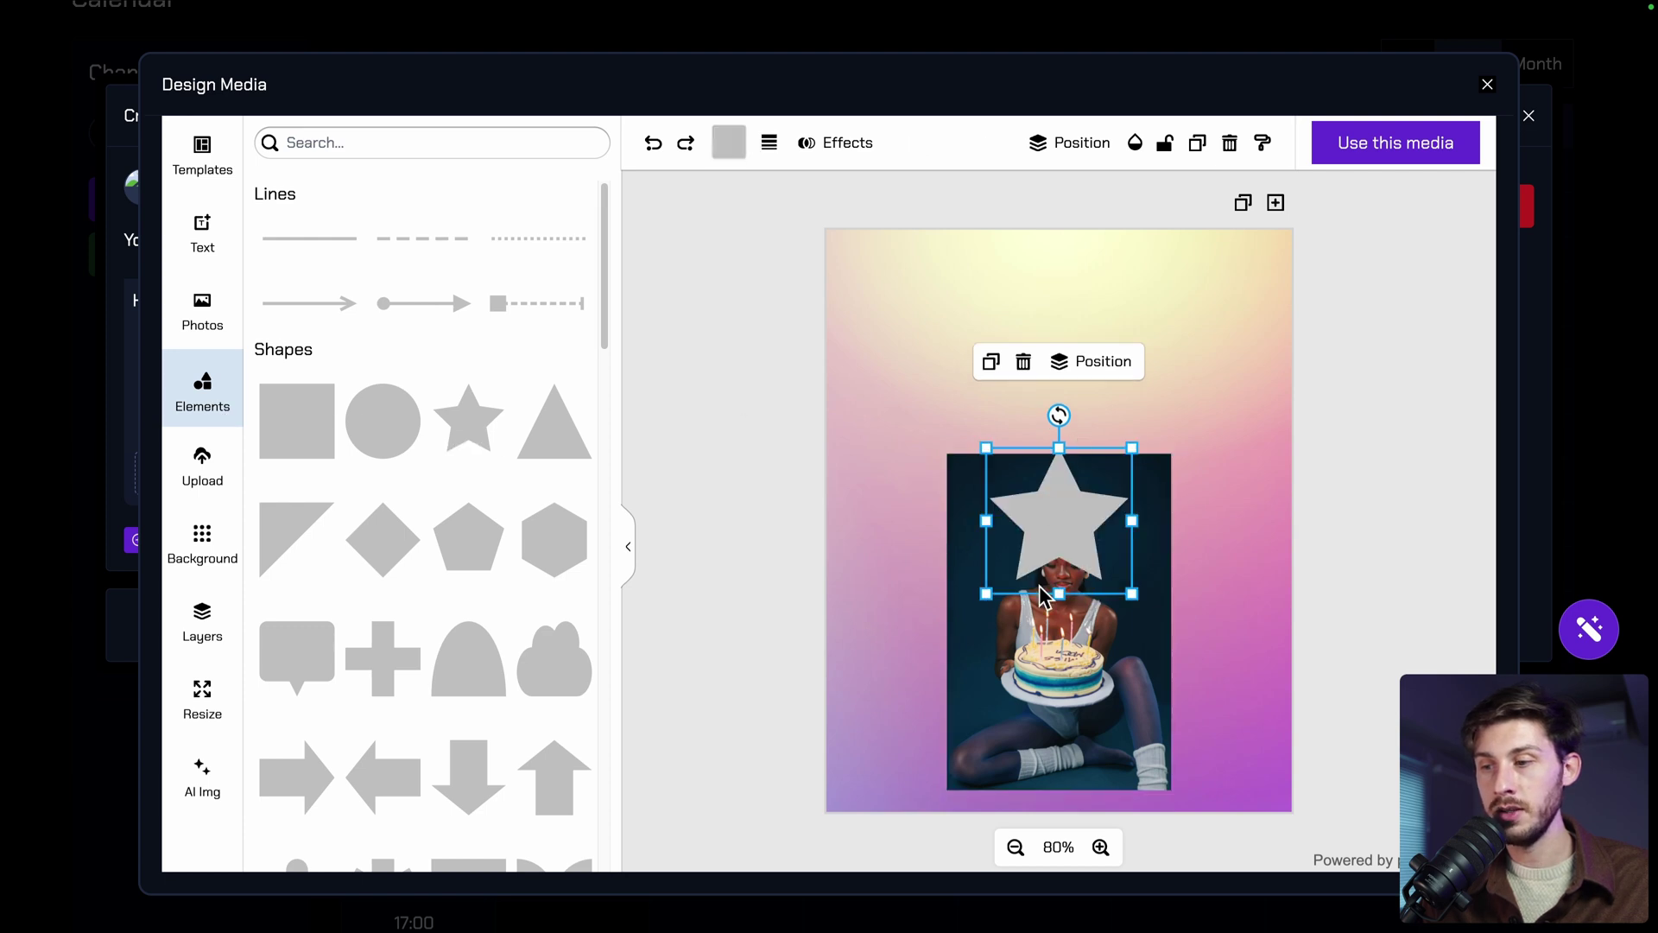
pyautogui.moveTo(1059, 414); pyautogui.dragTo(1013, 406)
pyautogui.moveTo(1080, 521); pyautogui.dragTo(968, 462)
pyautogui.click(729, 142)
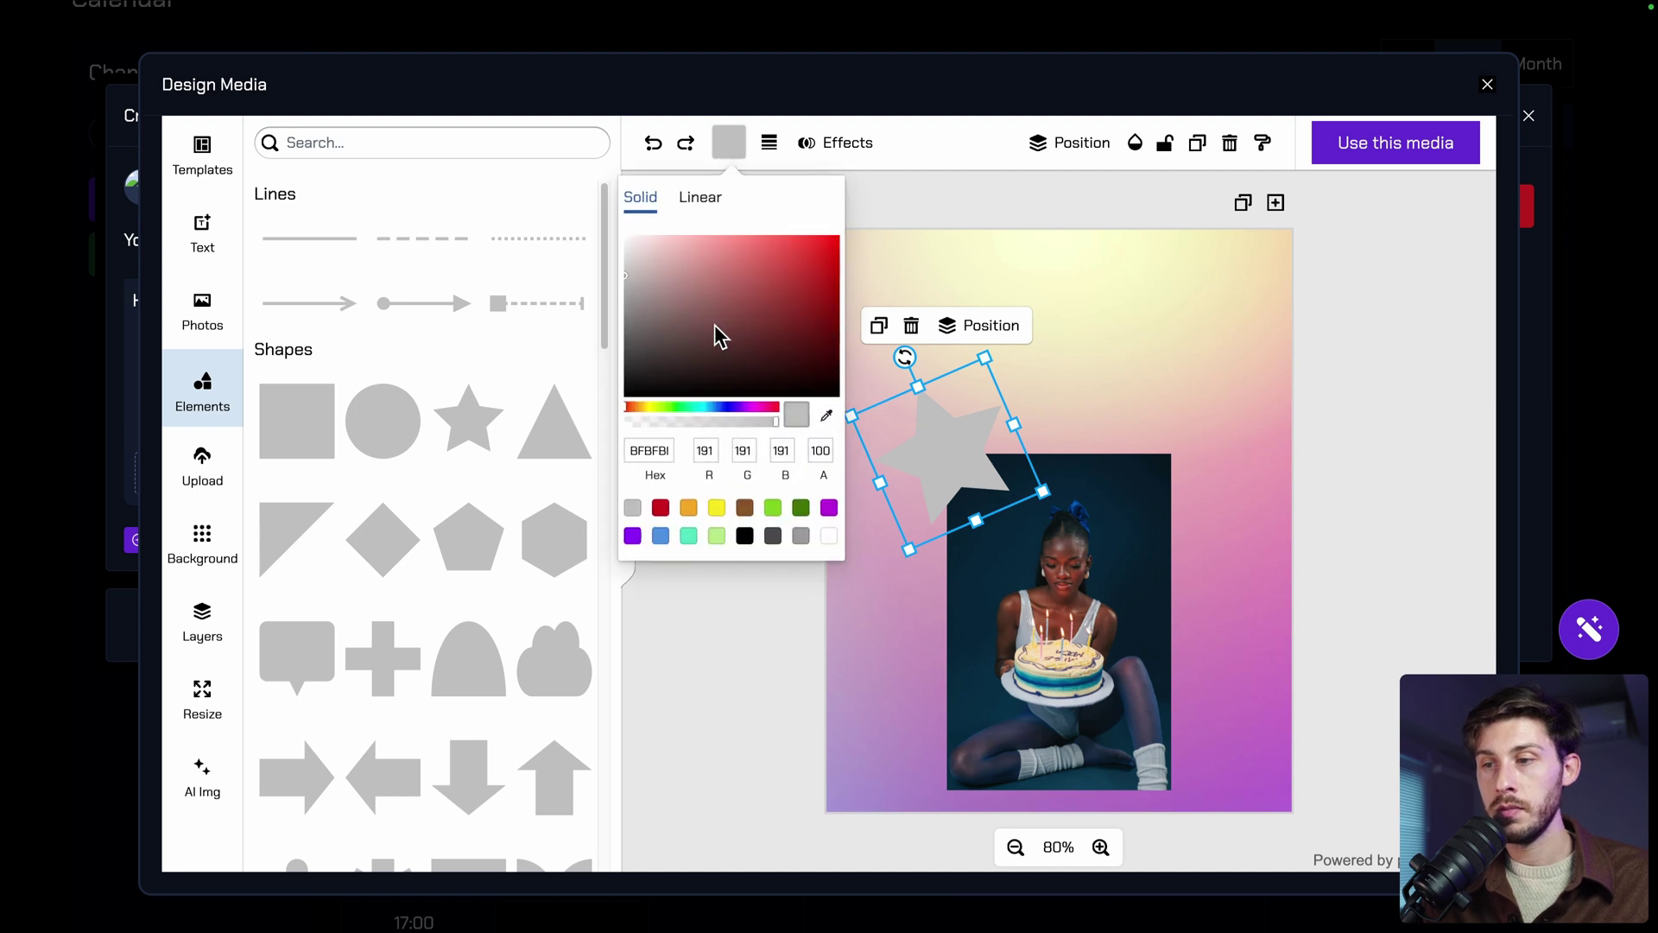
pyautogui.click(635, 385)
pyautogui.click(650, 402)
pyautogui.moveTo(750, 269); pyautogui.dragTo(862, 216)
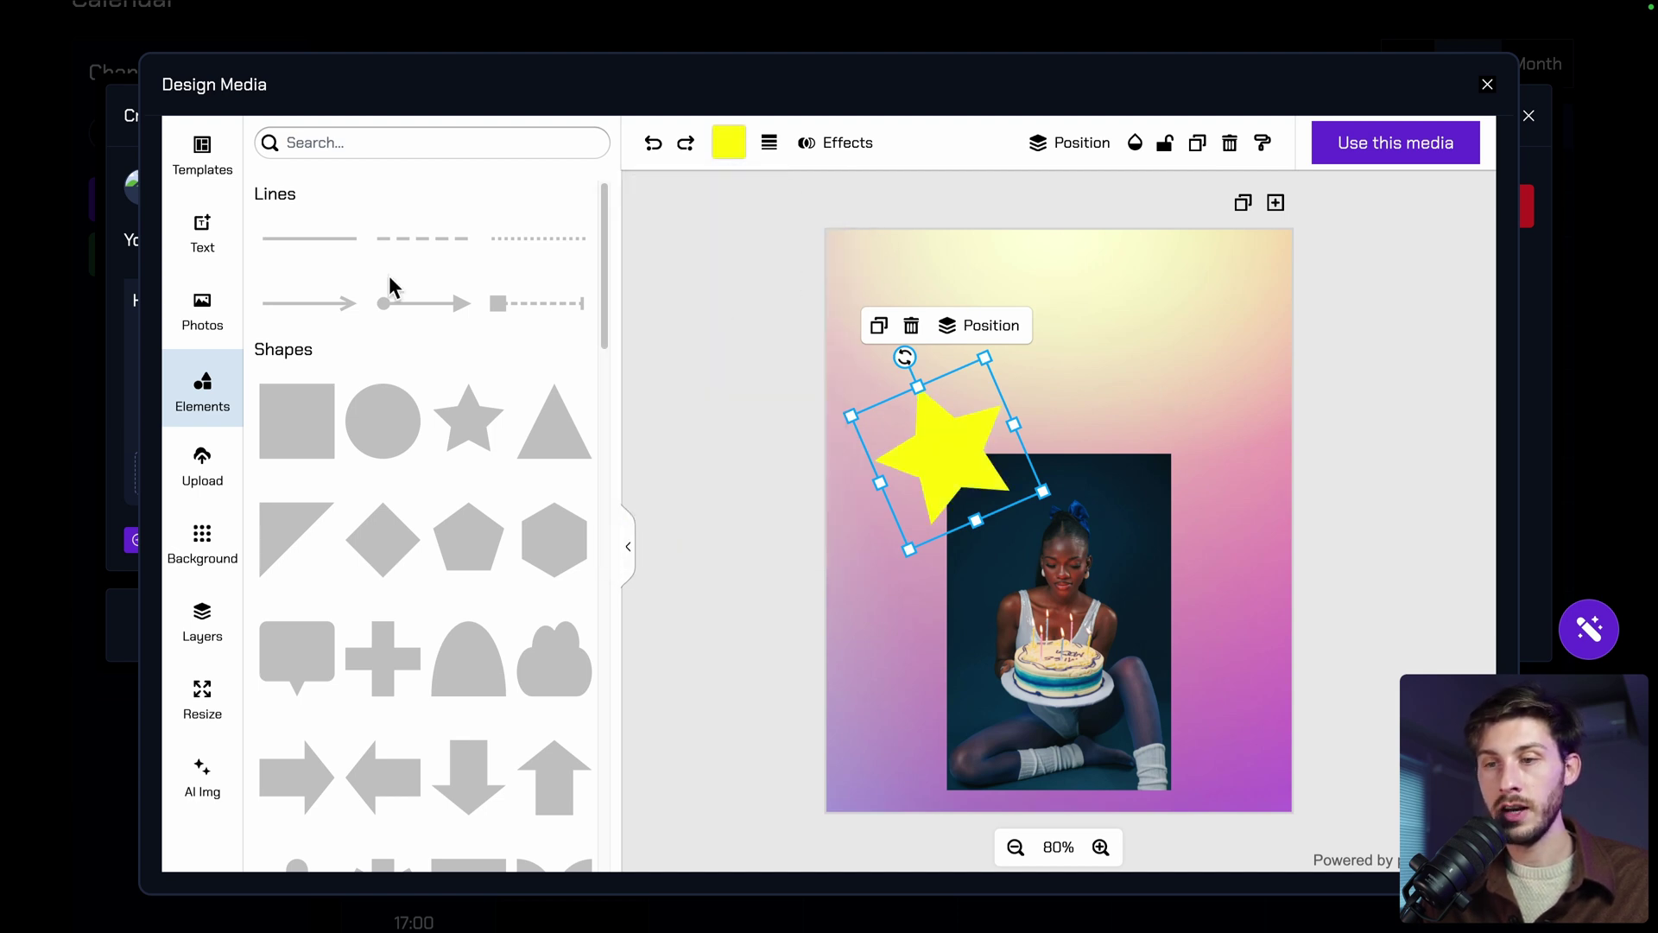
# Add the END OF SEASON SALE text template, enlarge it and change SALE to HELLO
pyautogui.click(210, 231)
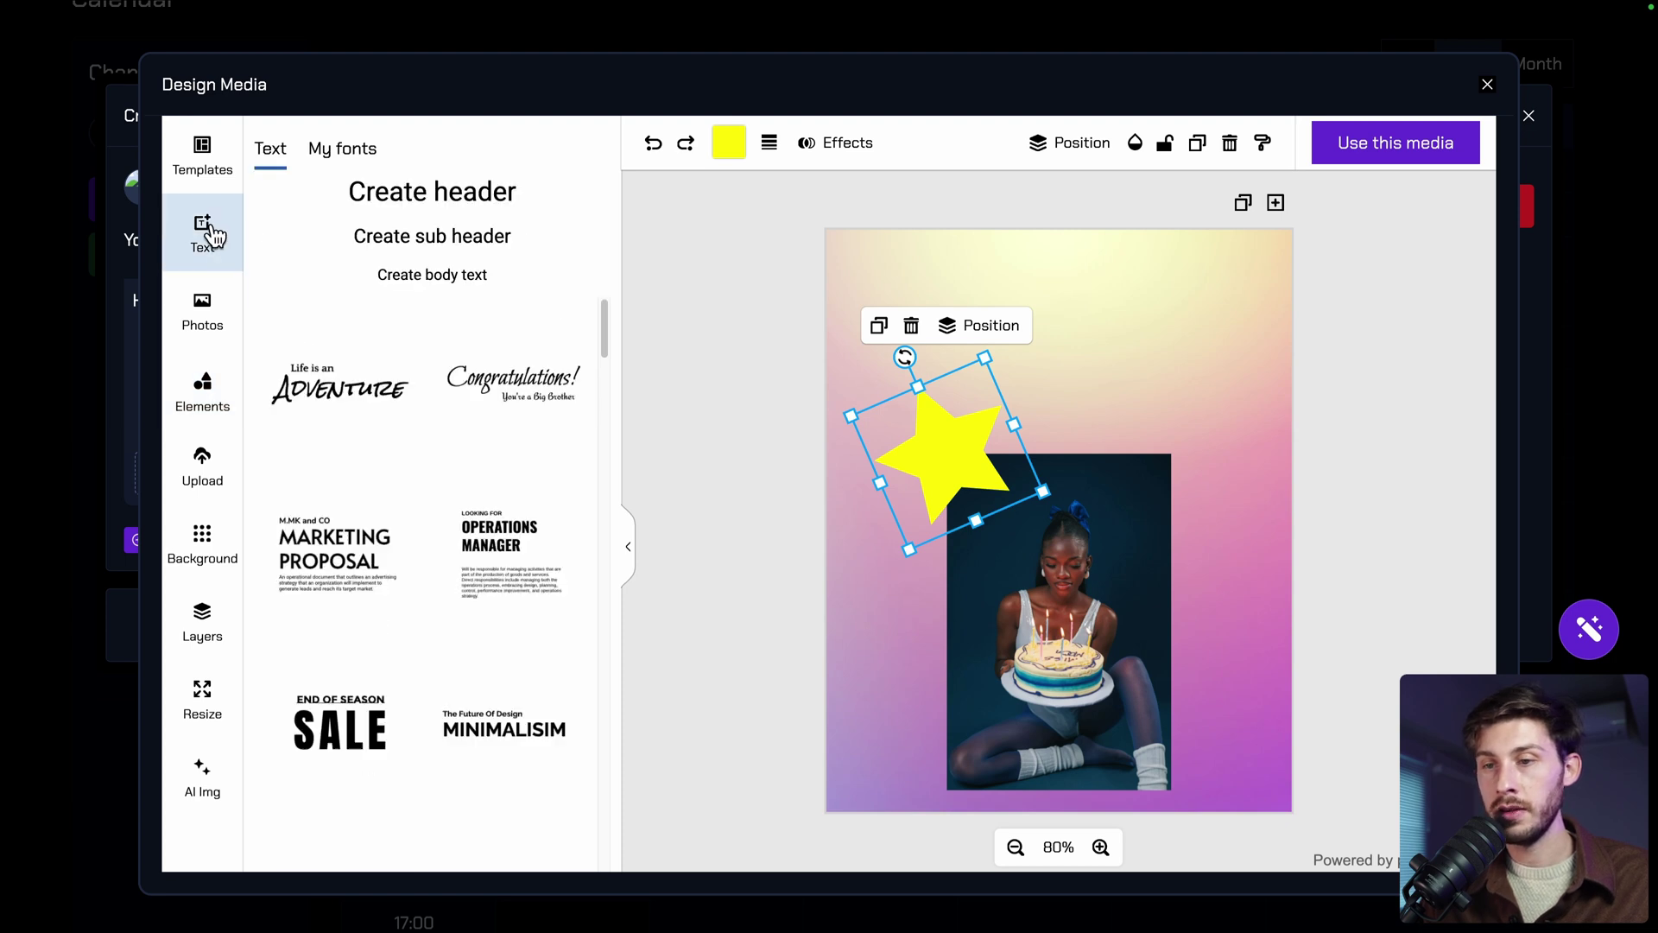
pyautogui.scroll(-1, 436, 599)
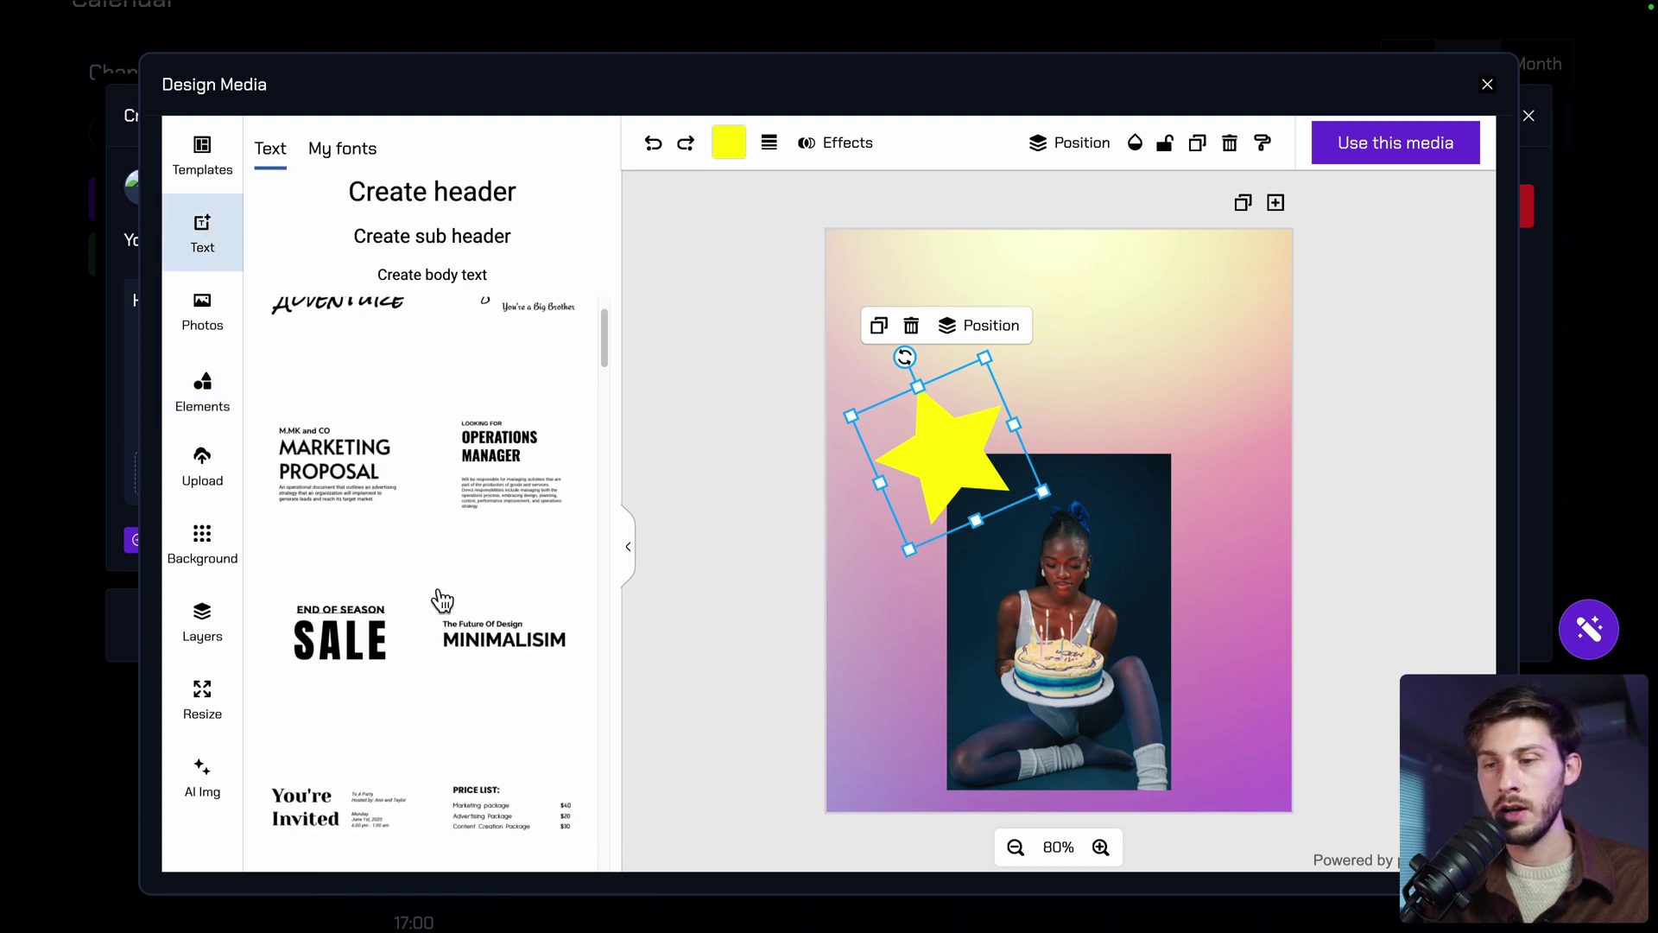
pyautogui.click(339, 640)
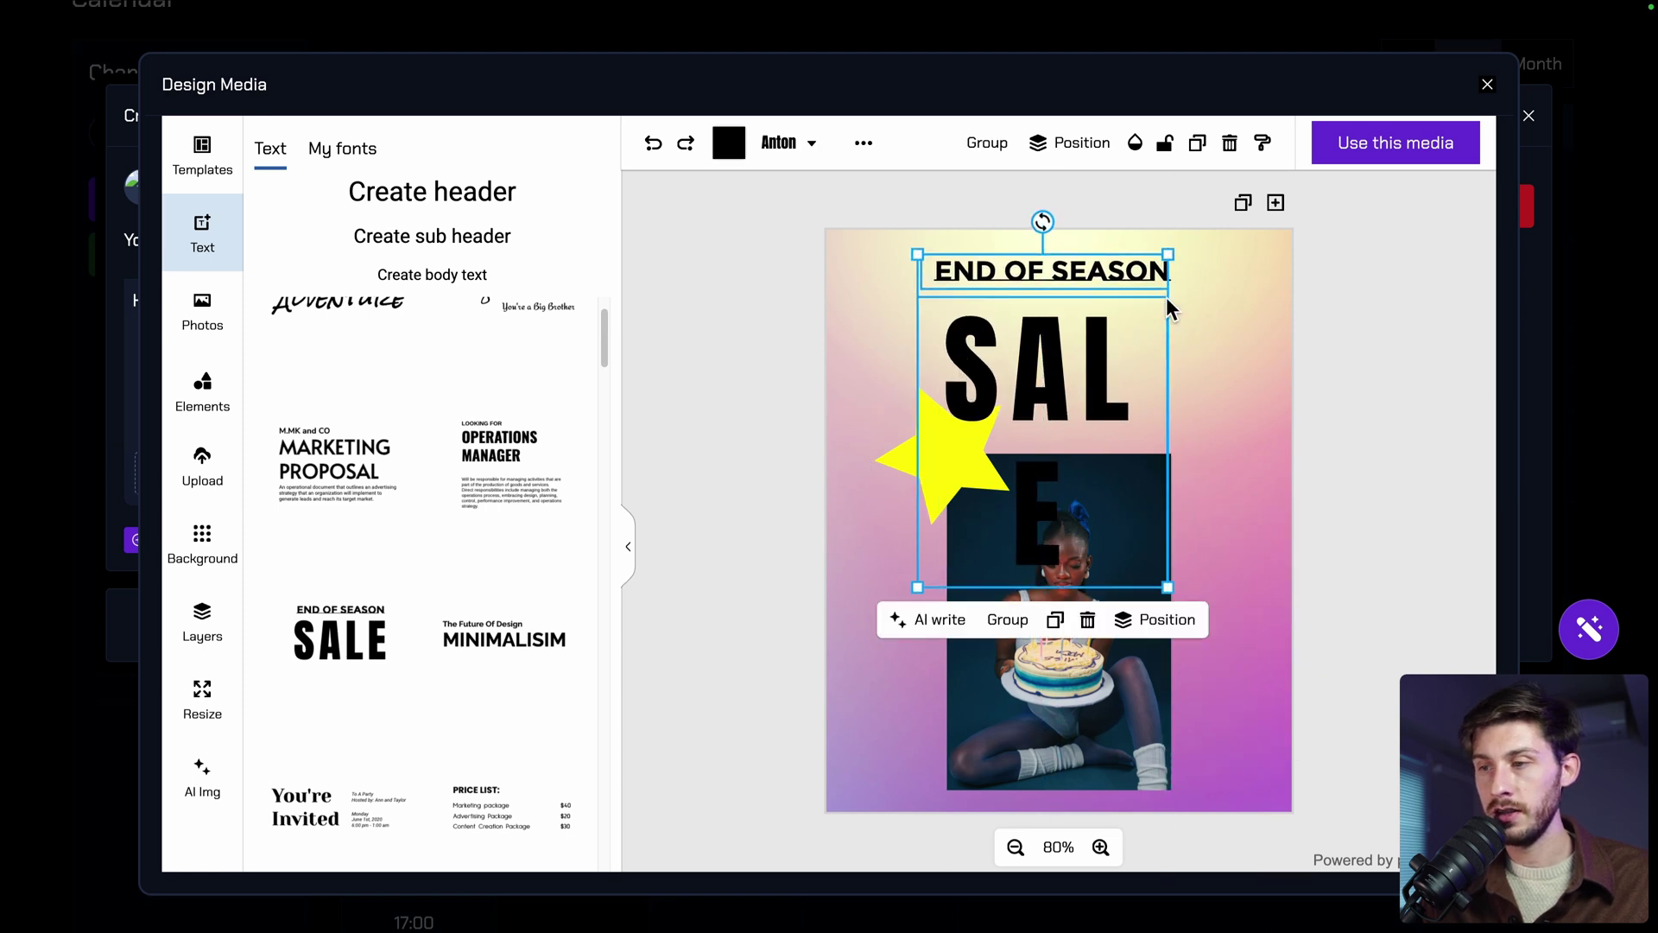
pyautogui.moveTo(1171, 257); pyautogui.dragTo(1179, 245)
pyautogui.doubleClick(1105, 367)
pyautogui.write('HELLO')
pyautogui.click(918, 314)
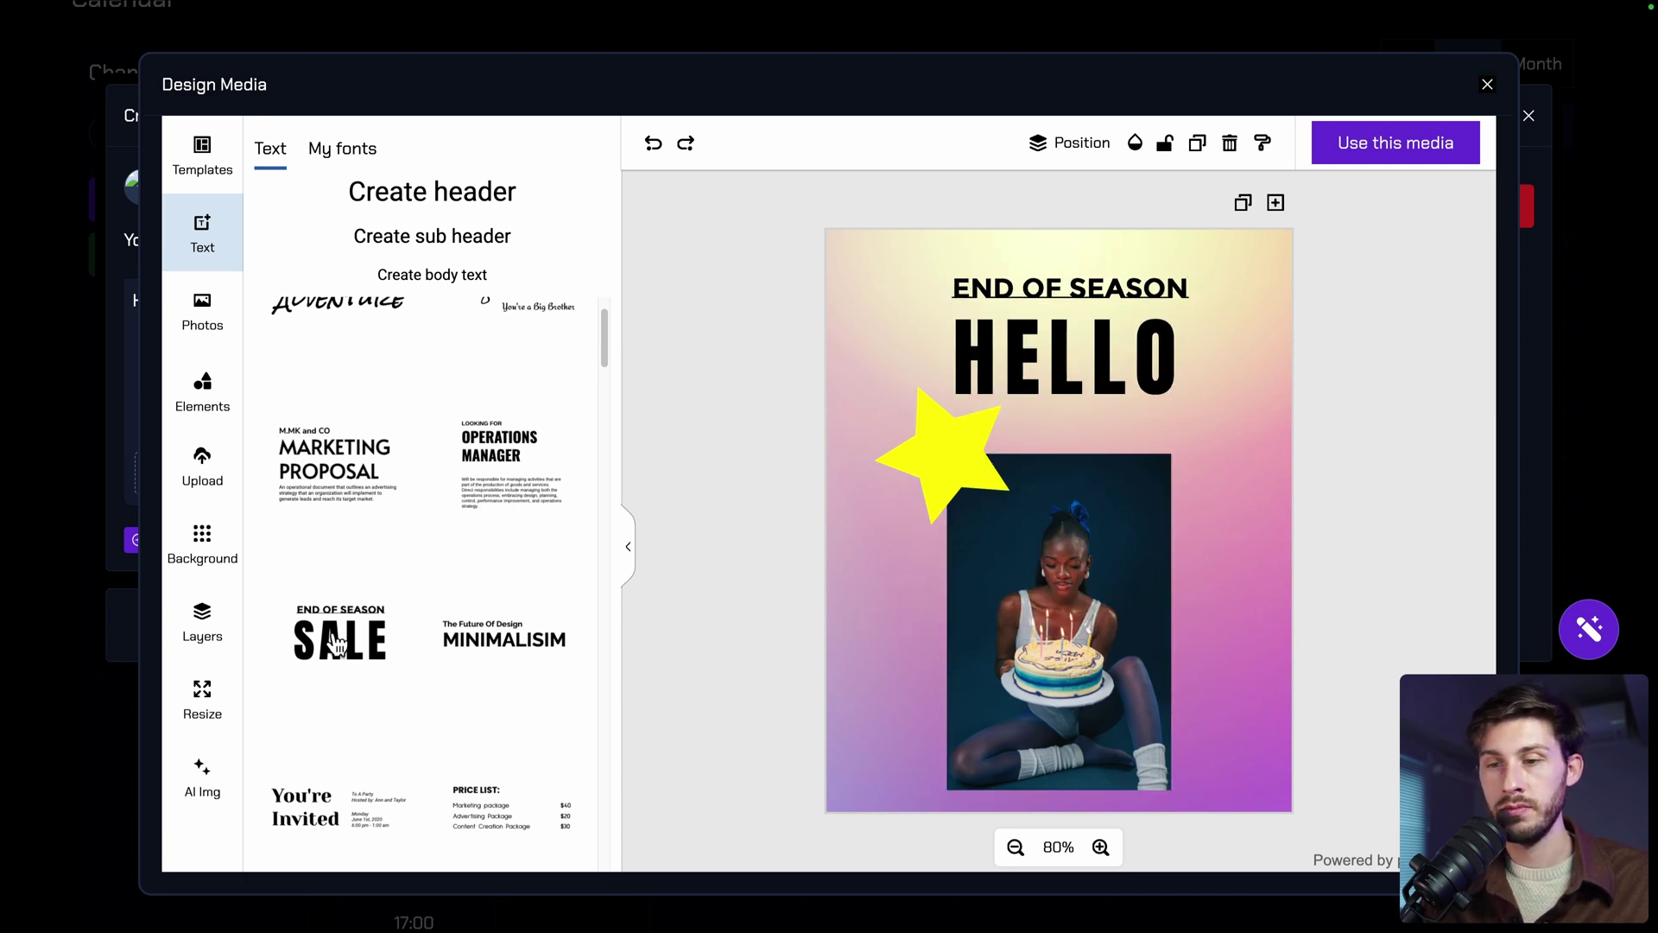
pyautogui.scroll(-1, 336, 643)
pyautogui.scroll(-7, 336, 644)
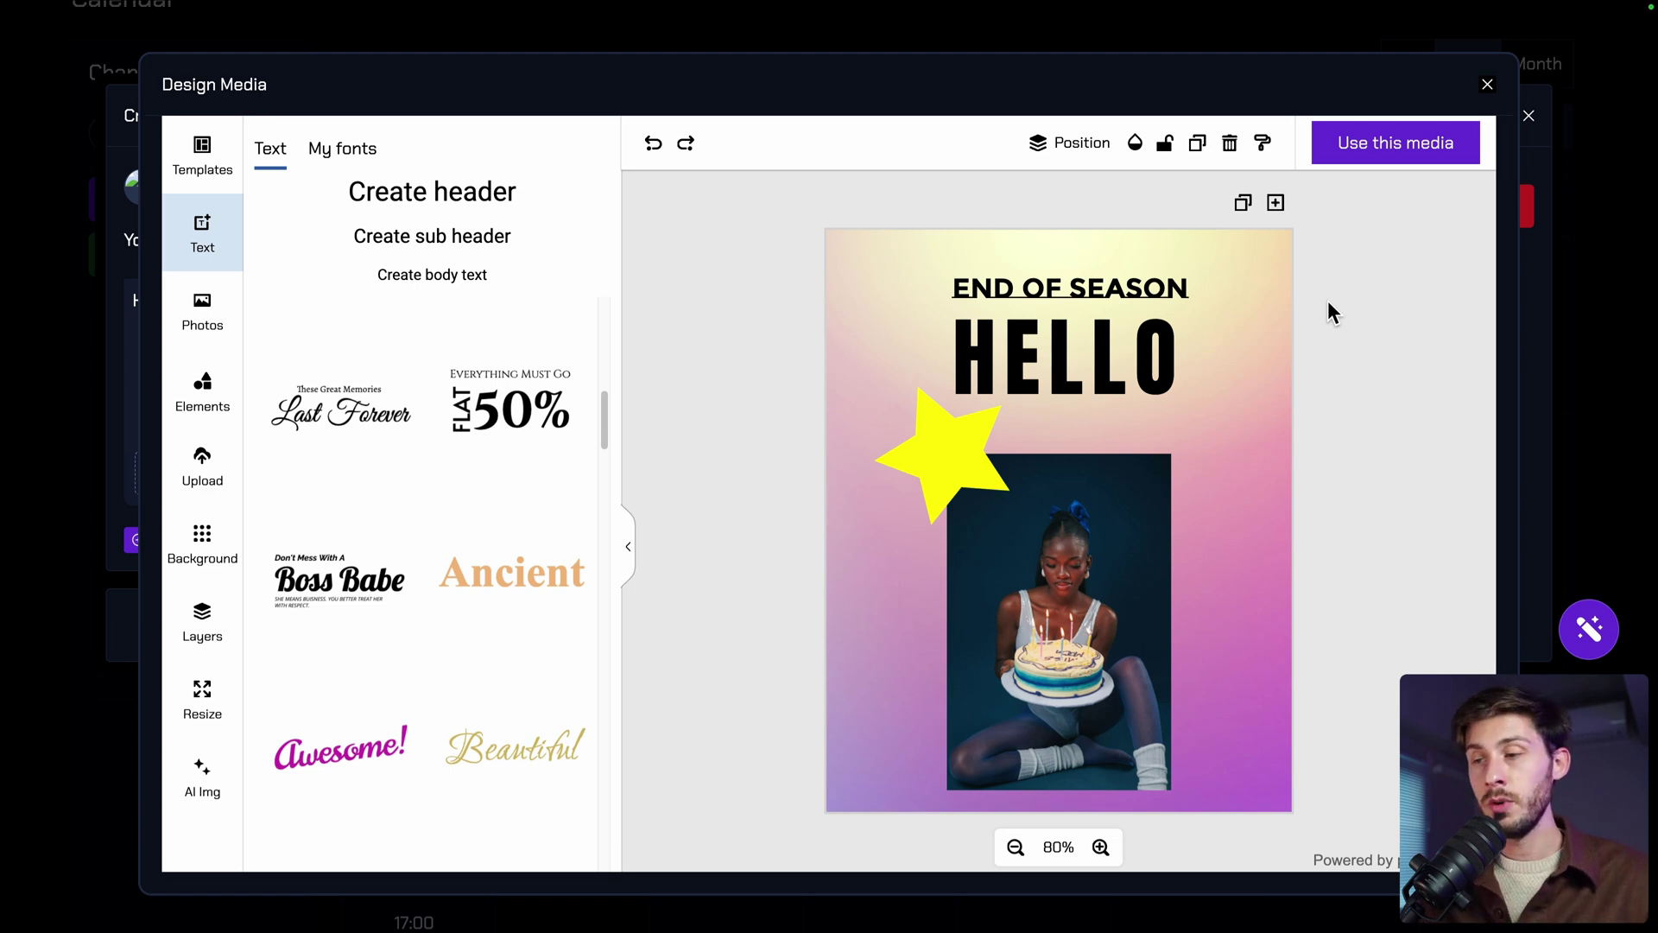
# Attach the finished HELLO design to the post and check its publishing date
pyautogui.click(1387, 145)
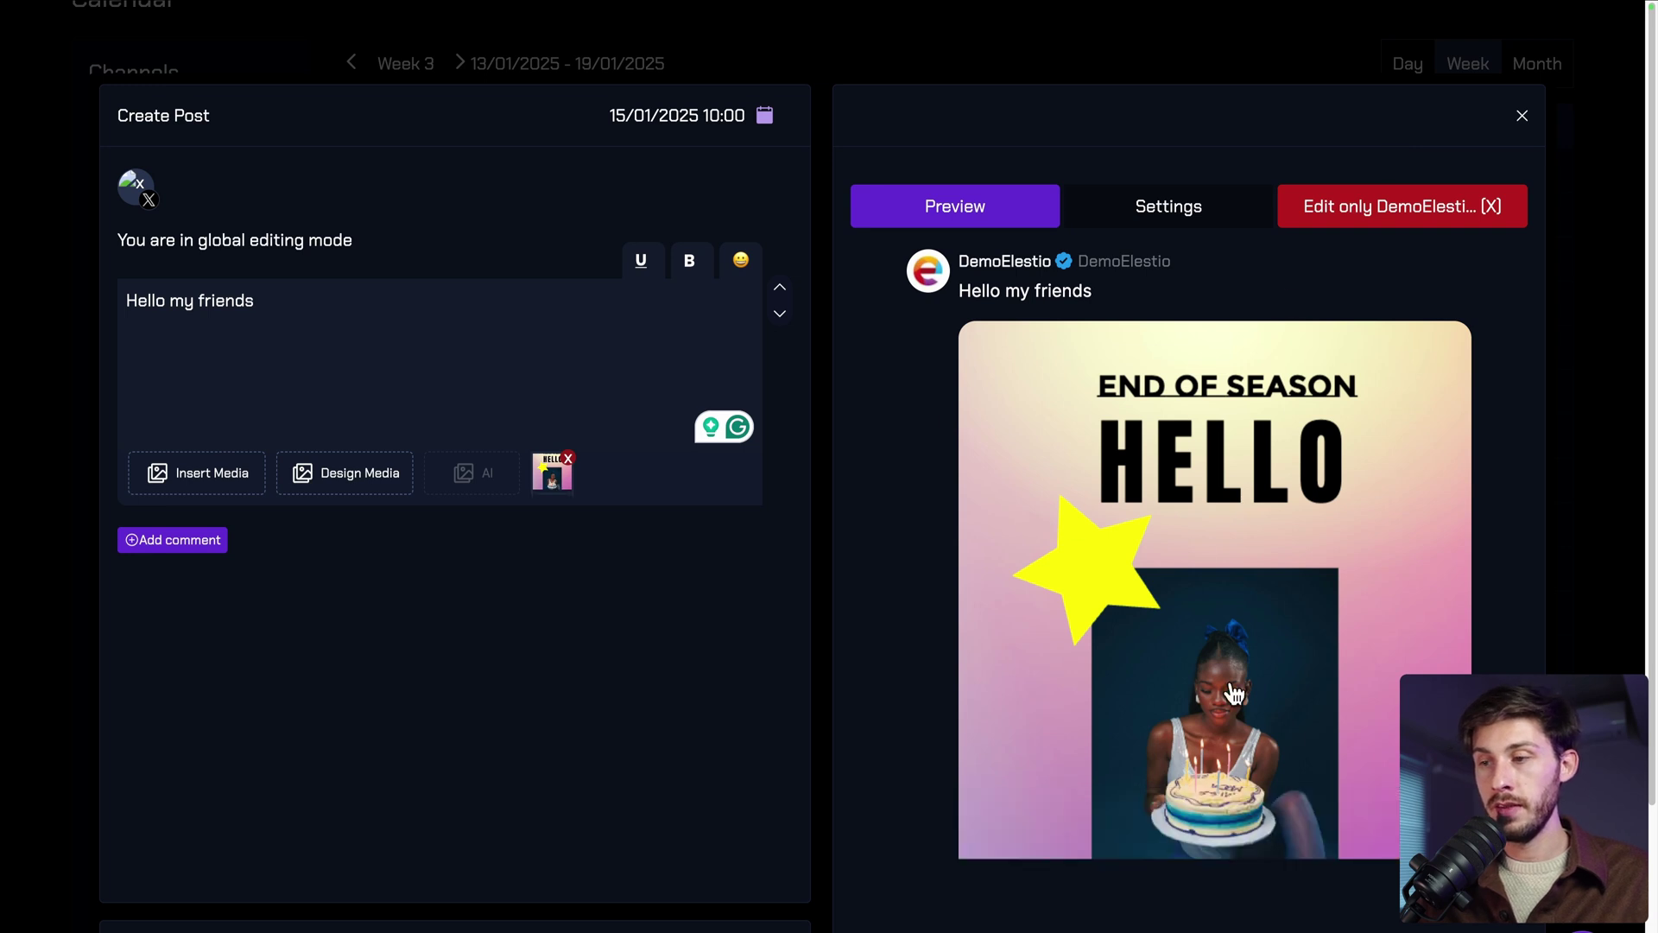
pyautogui.scroll(-3, 1127, 741)
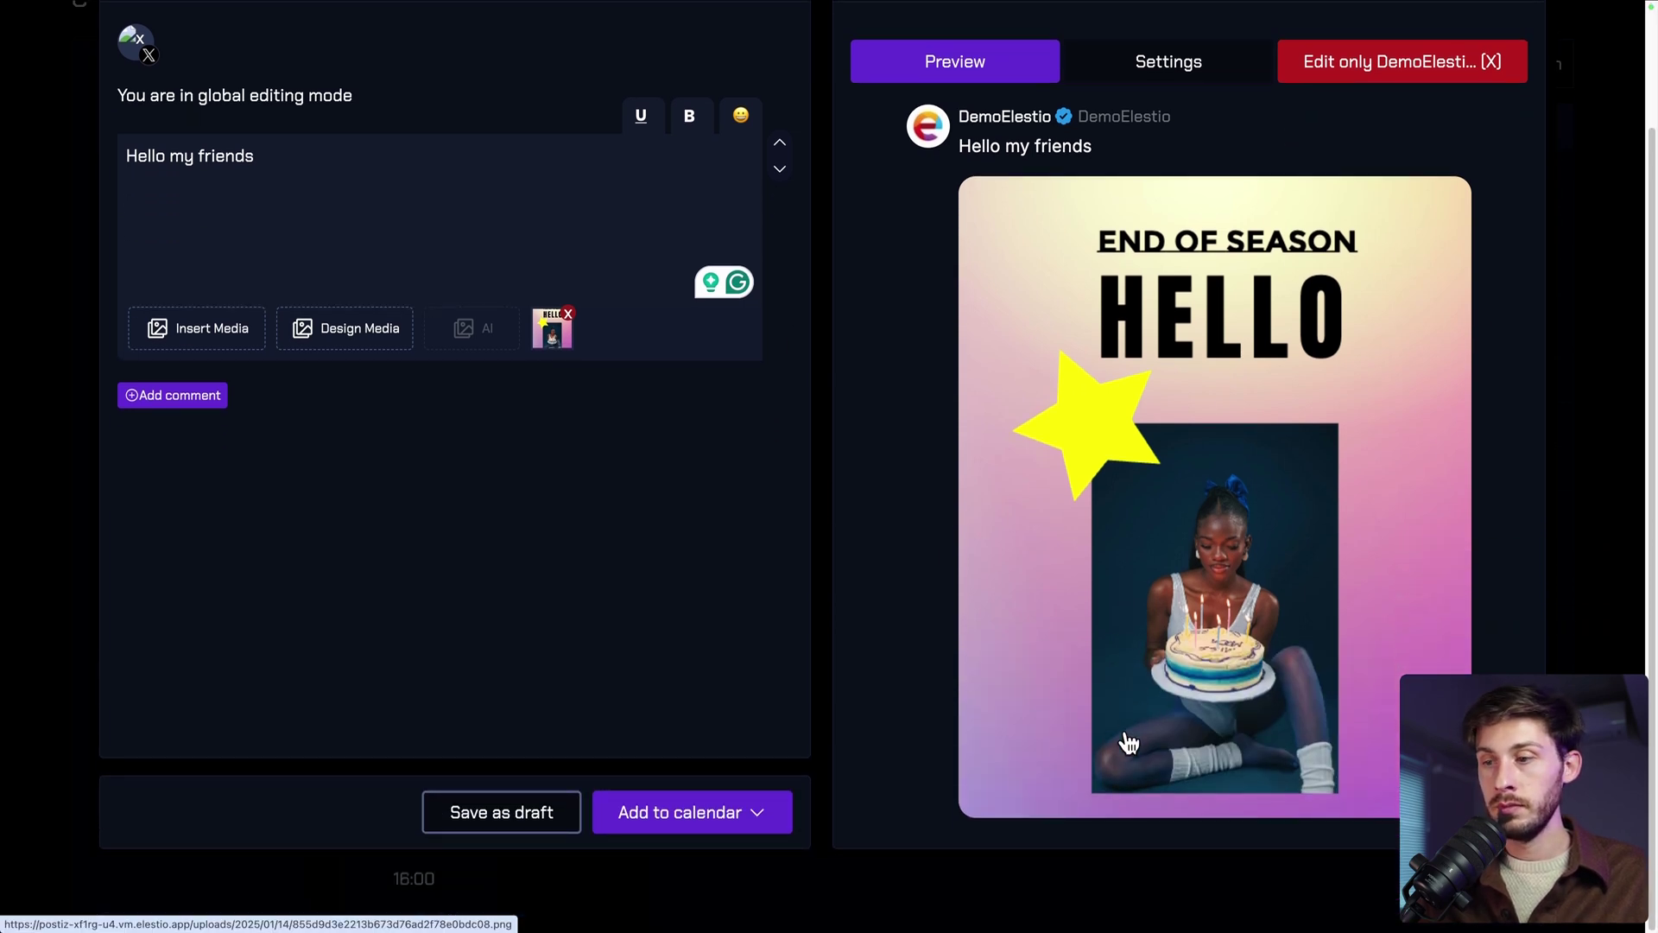
pyautogui.scroll(1, 985, 492)
pyautogui.scroll(1, 984, 491)
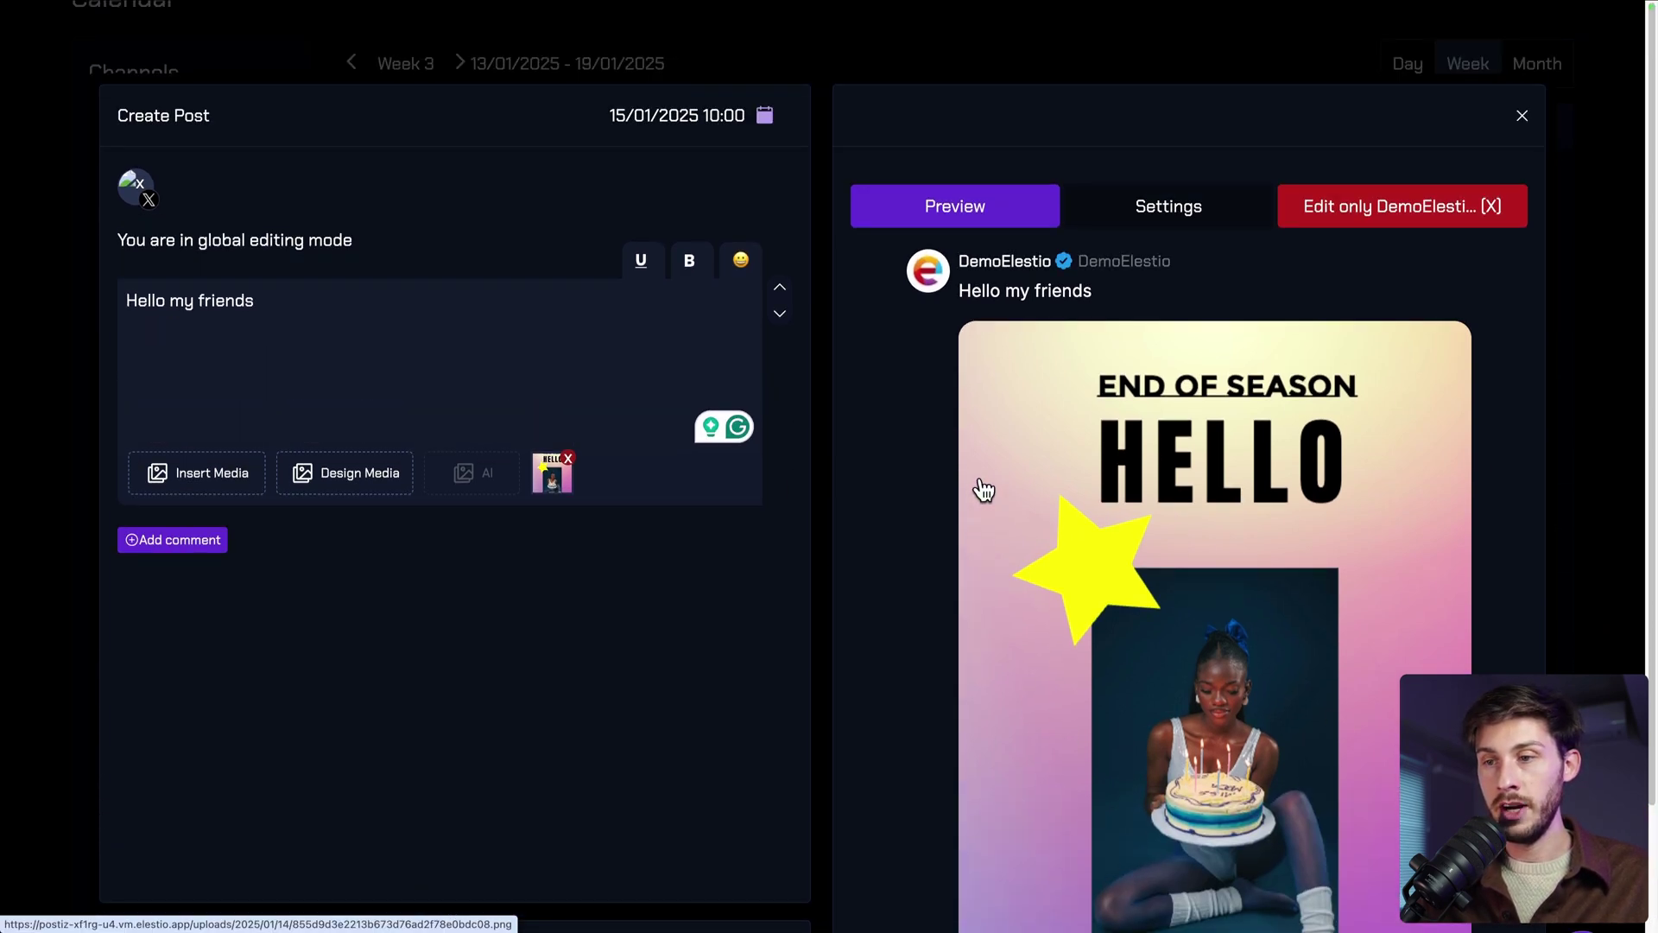
pyautogui.click(764, 121)
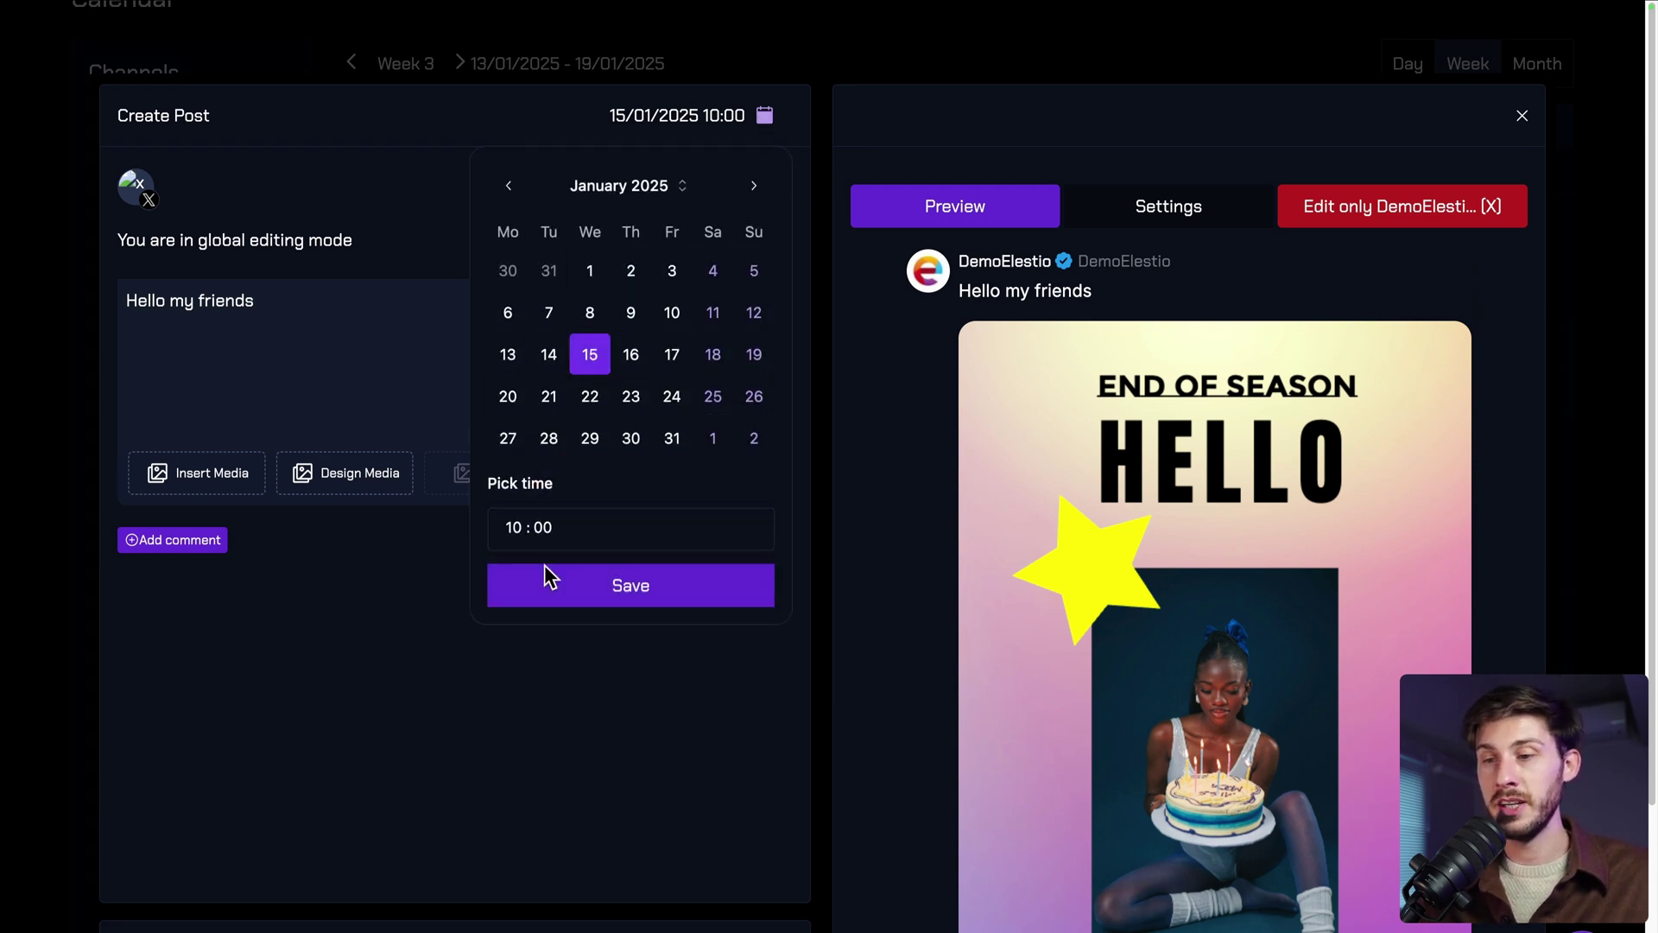
pyautogui.click(546, 119)
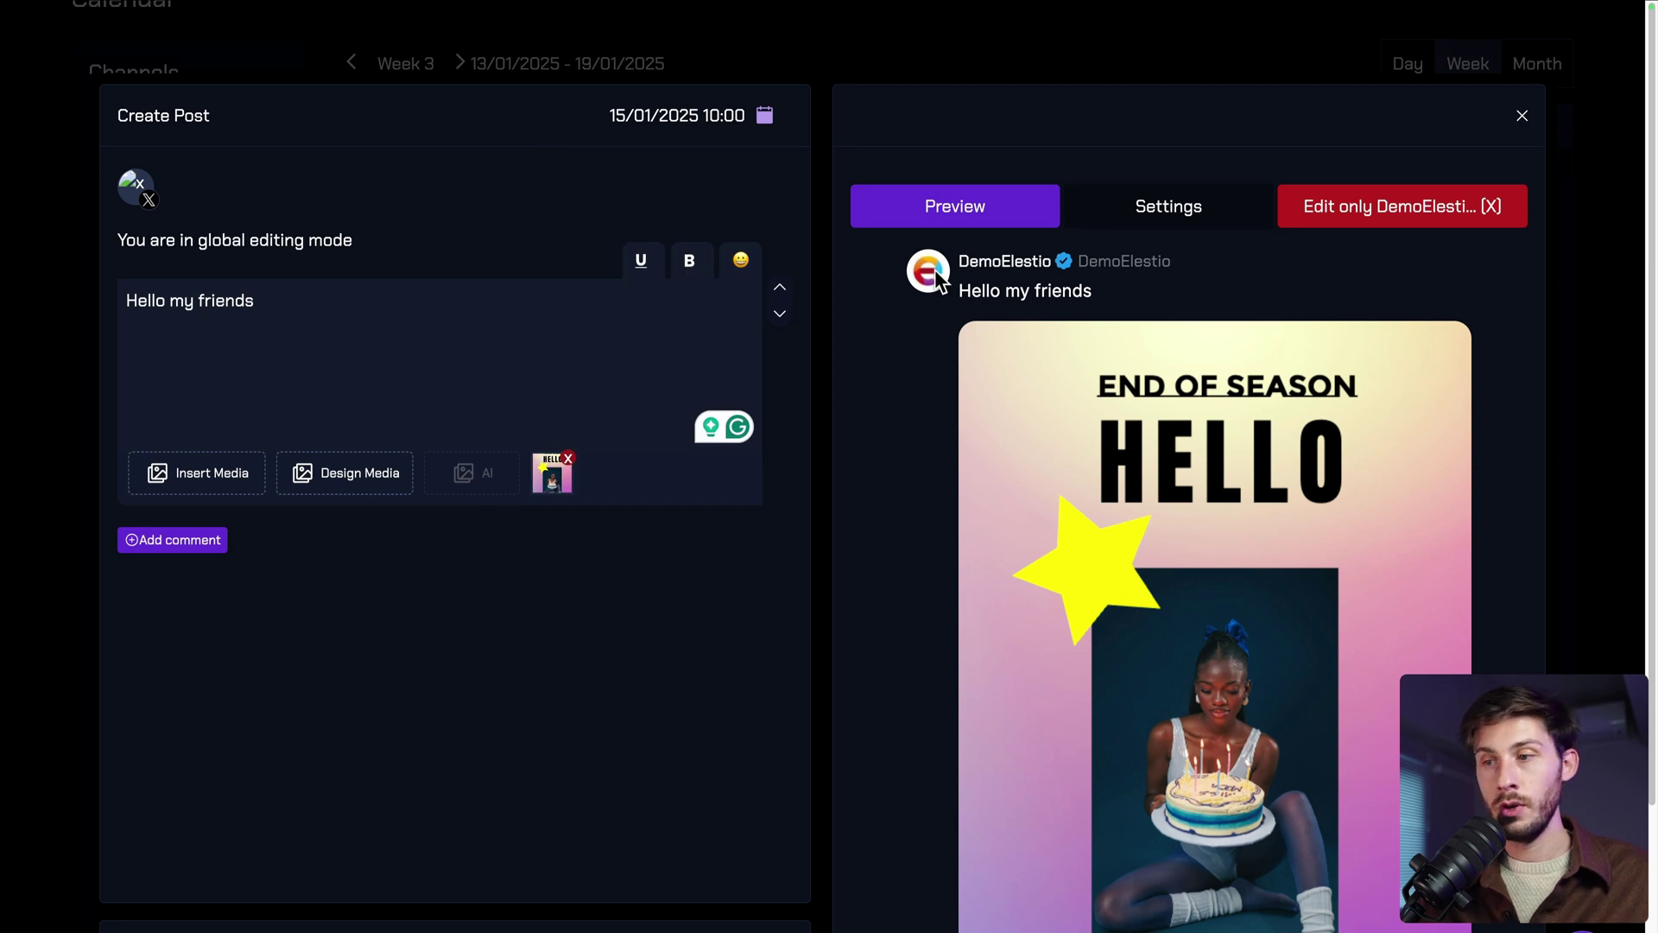
# Turn on Add Re-posters in the post's Settings, then return to Preview
pyautogui.click(1154, 216)
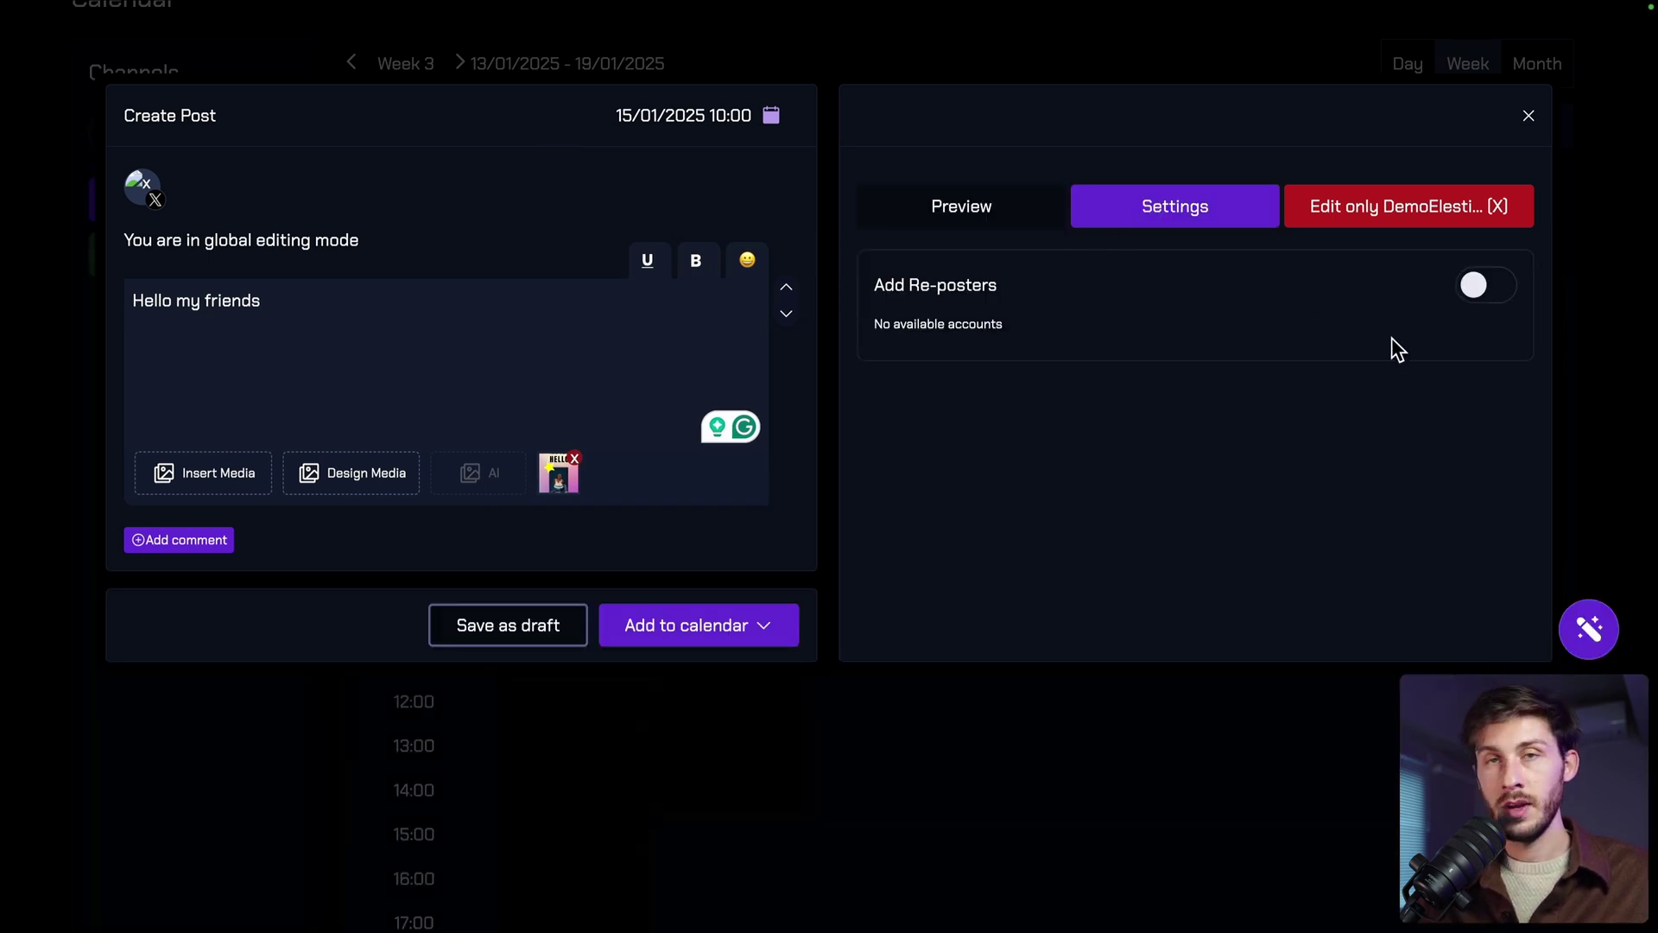
pyautogui.click(1479, 298)
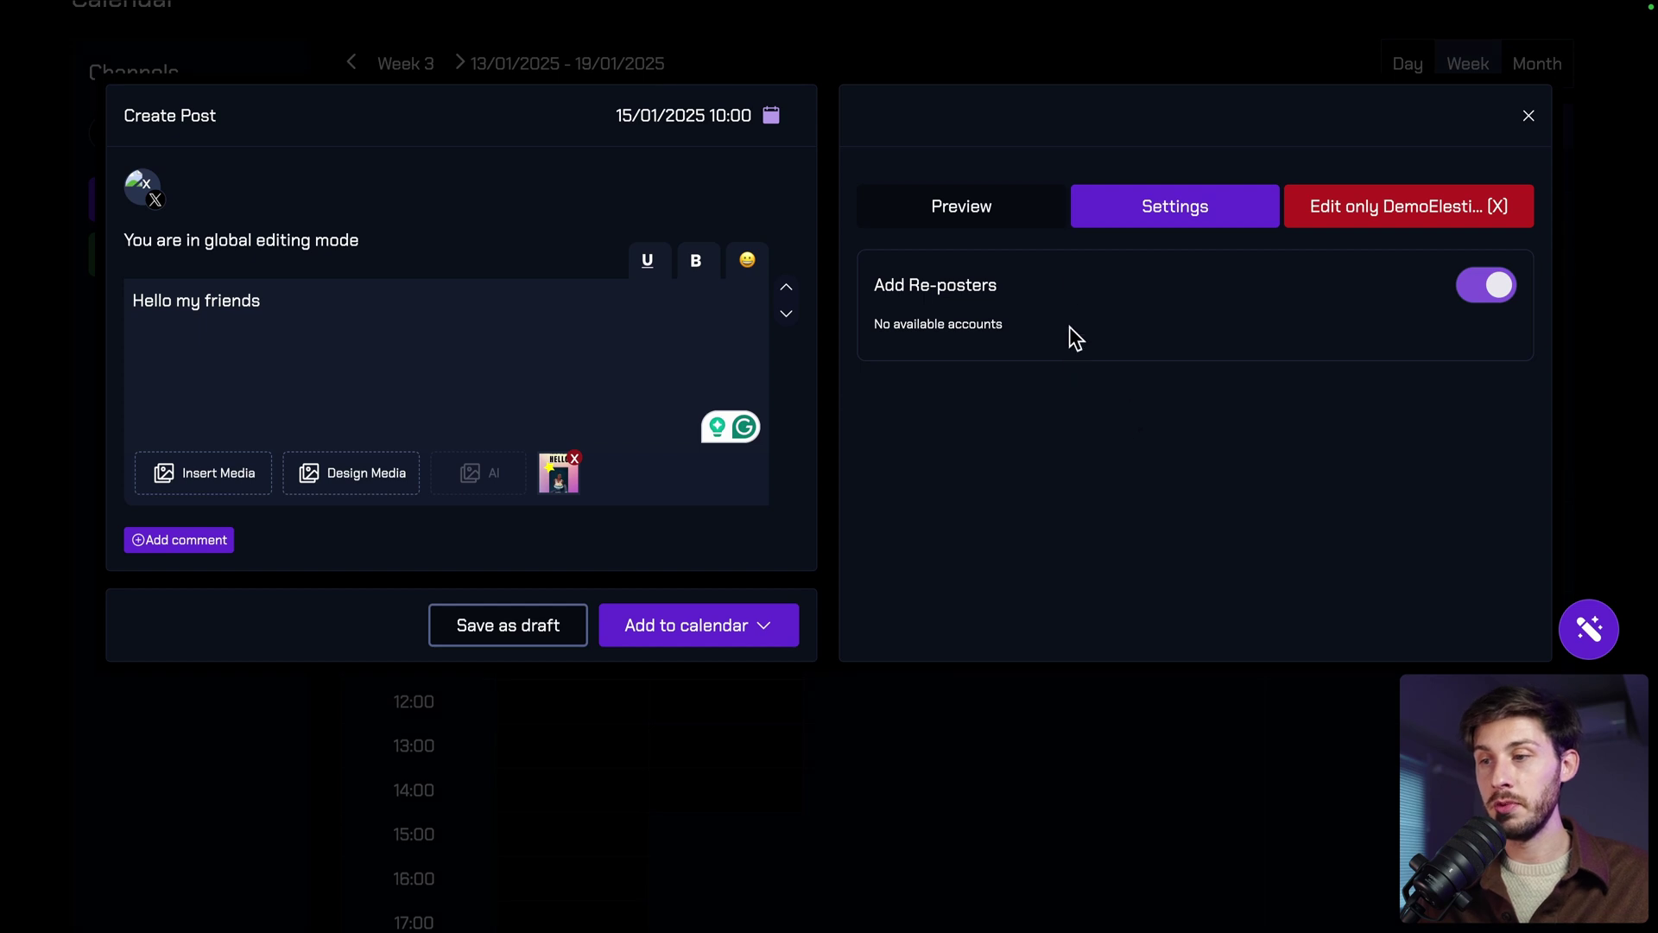
pyautogui.click(961, 207)
pyautogui.scroll(-1, 1166, 575)
pyautogui.scroll(-1, 1165, 574)
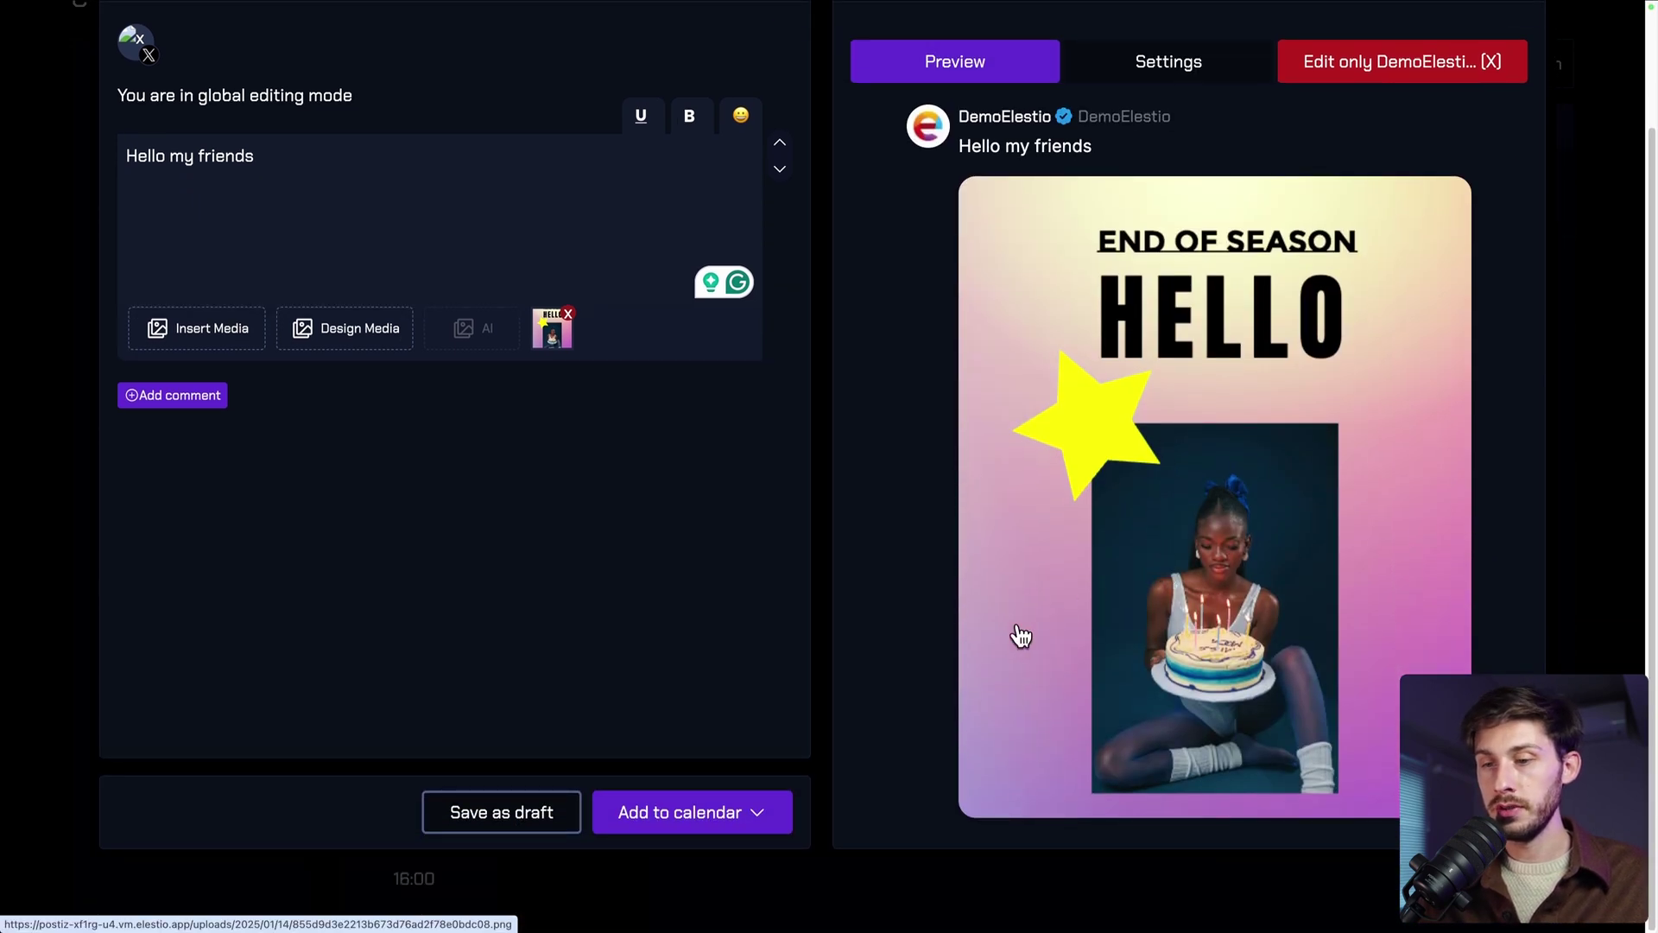
pyautogui.moveTo(677, 827)
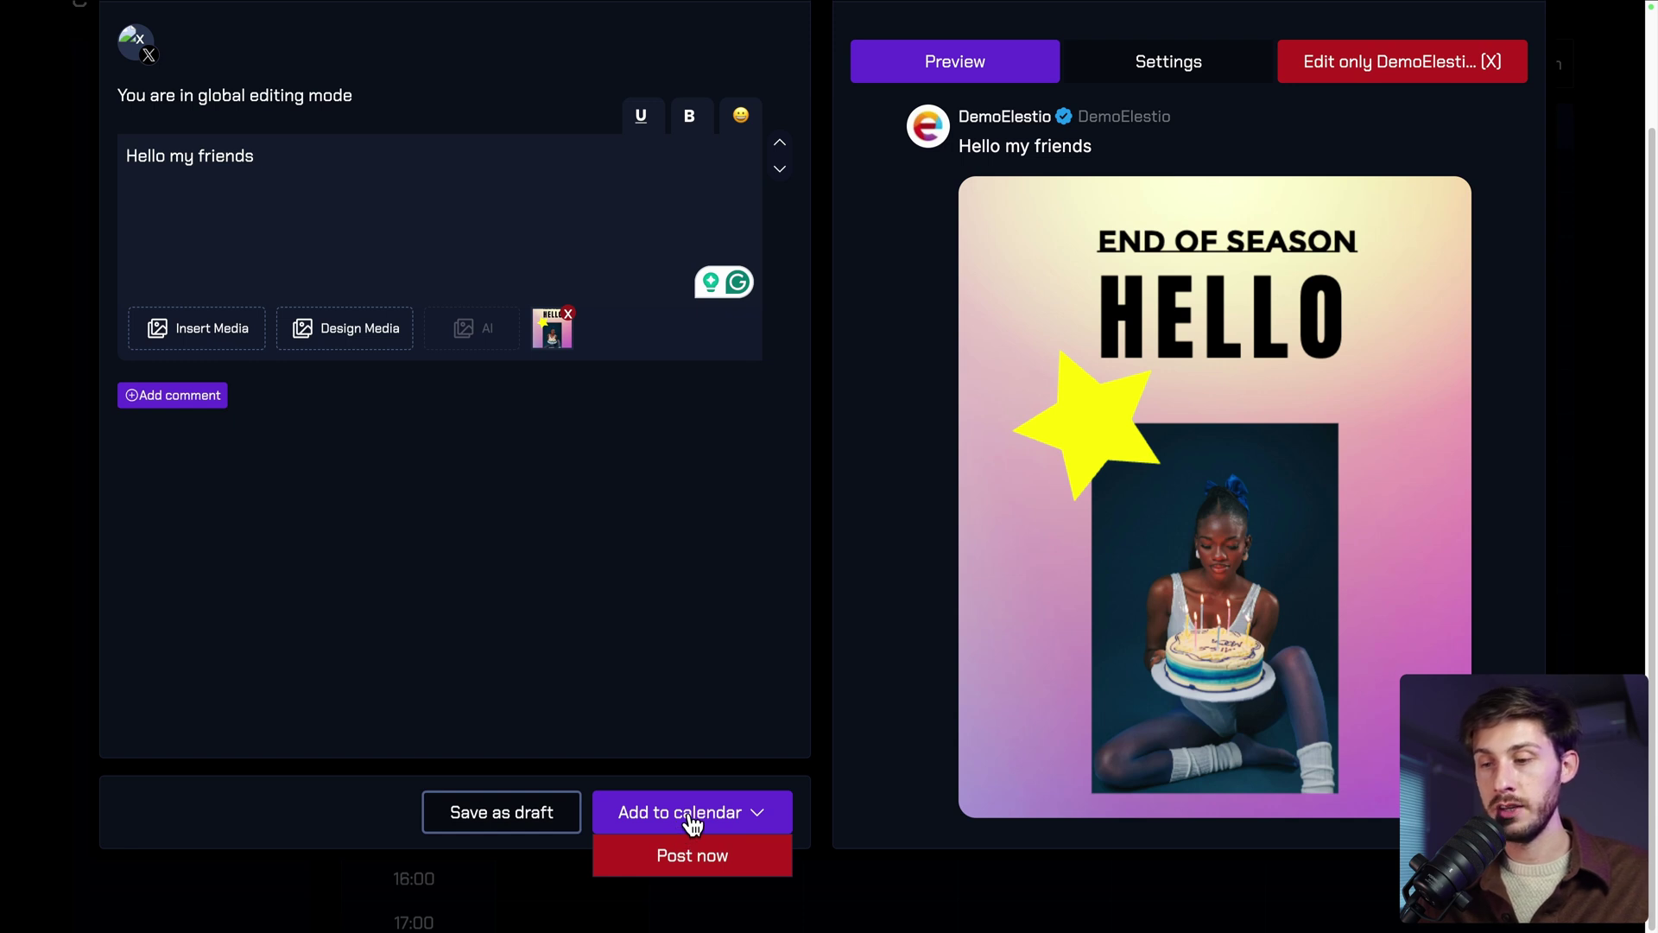
# Add the post to the calendar for Wednesday 10:00 and open its preview page
pyautogui.click(689, 811)
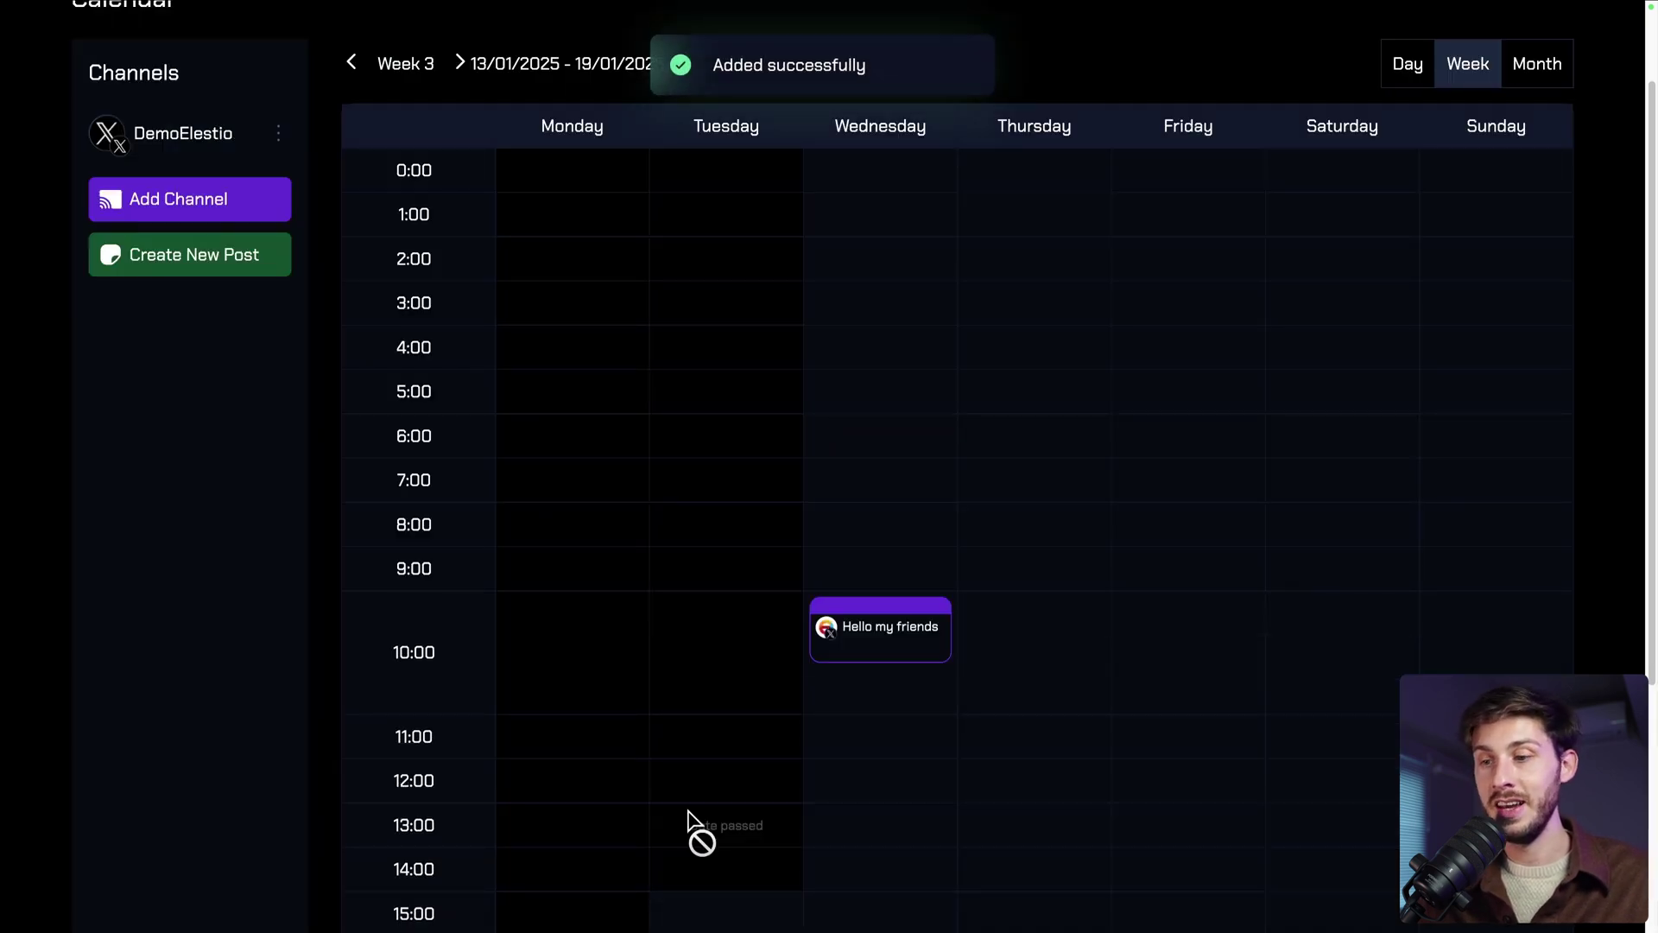
pyautogui.moveTo(863, 612)
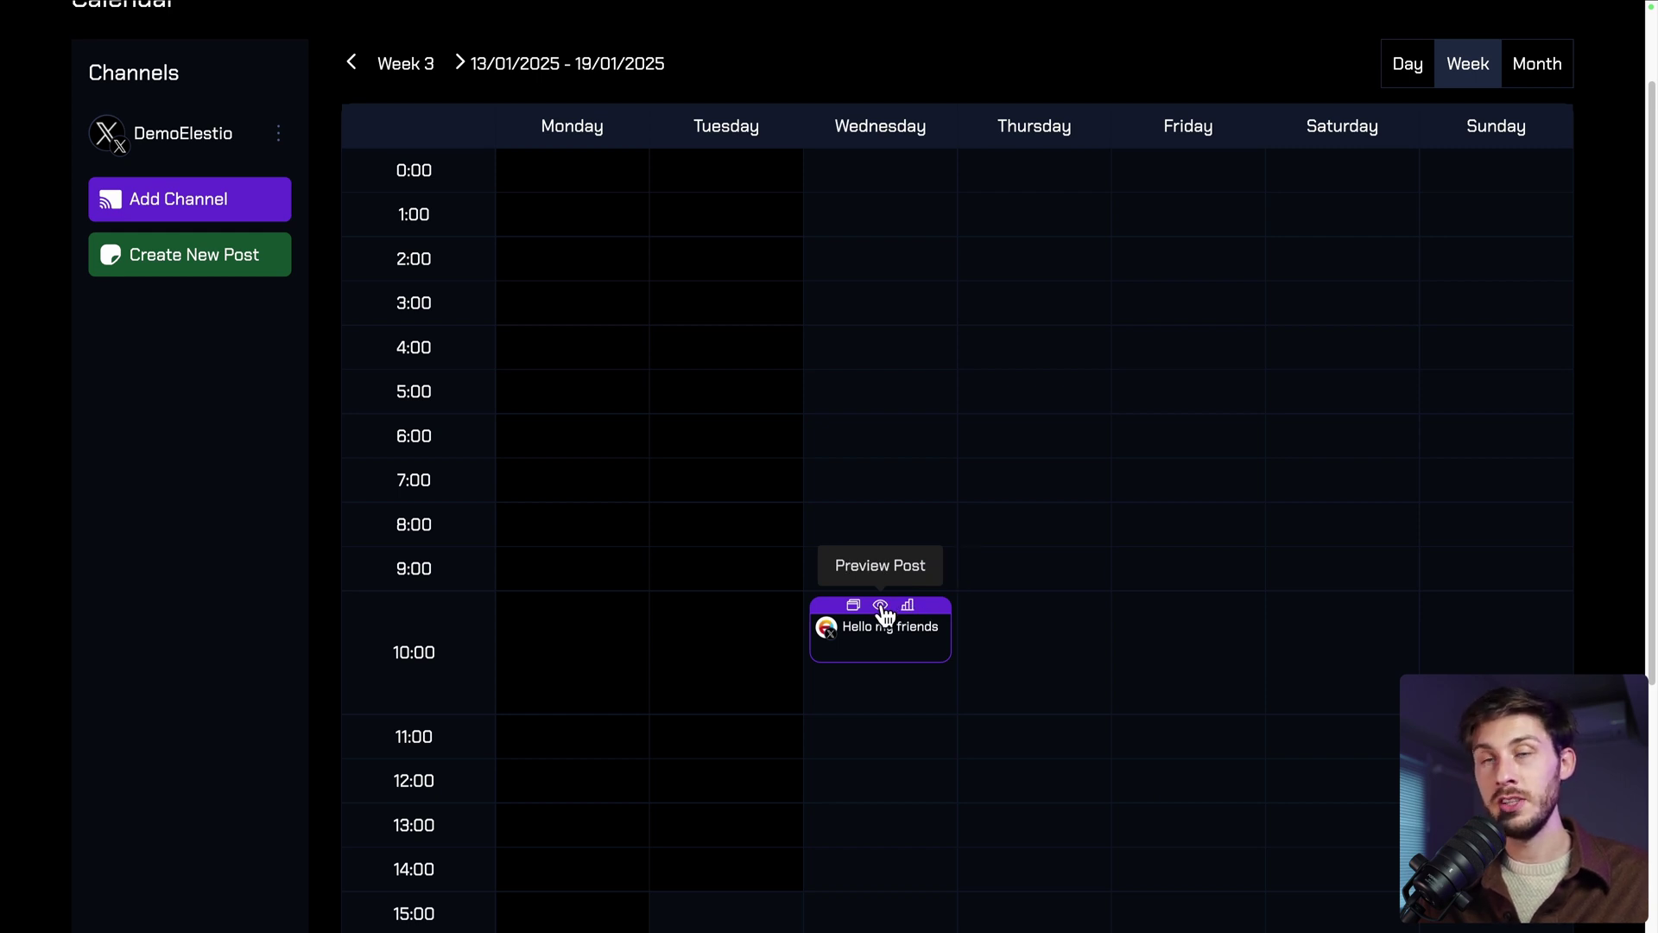
pyautogui.click(881, 606)
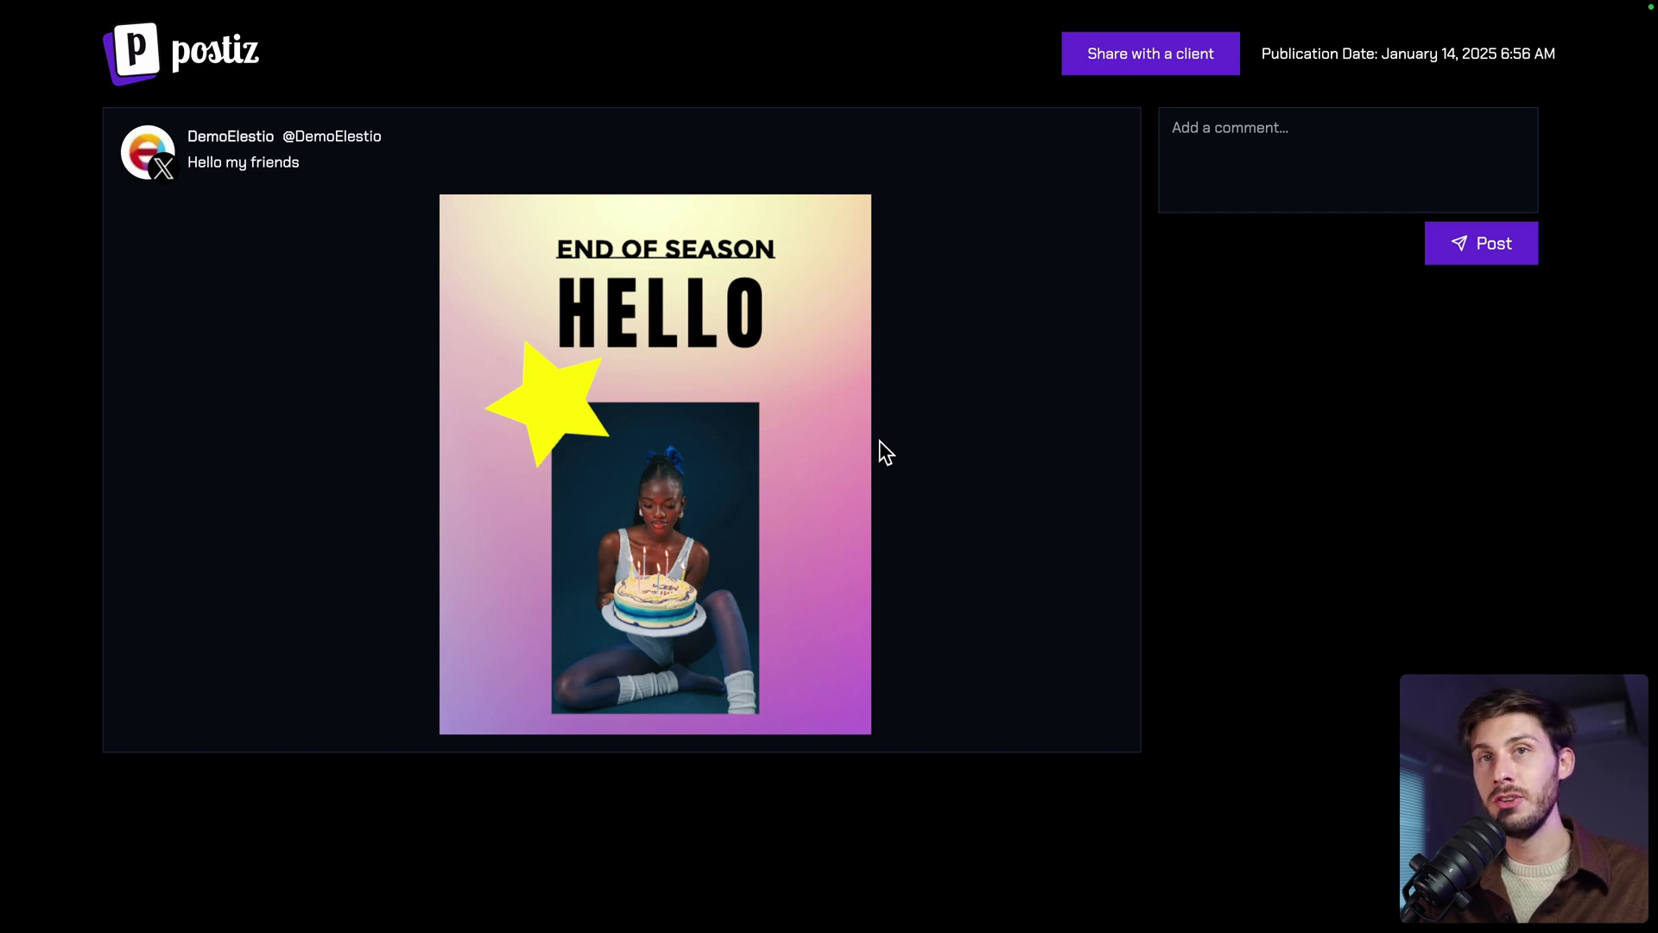
# Open the shared preview link in a new tab and post the comment 'make the star more orange'
pyautogui.click(1122, 67)
pyautogui.press('super+t')
pyautogui.press('super+v')
pyautogui.press('Return')
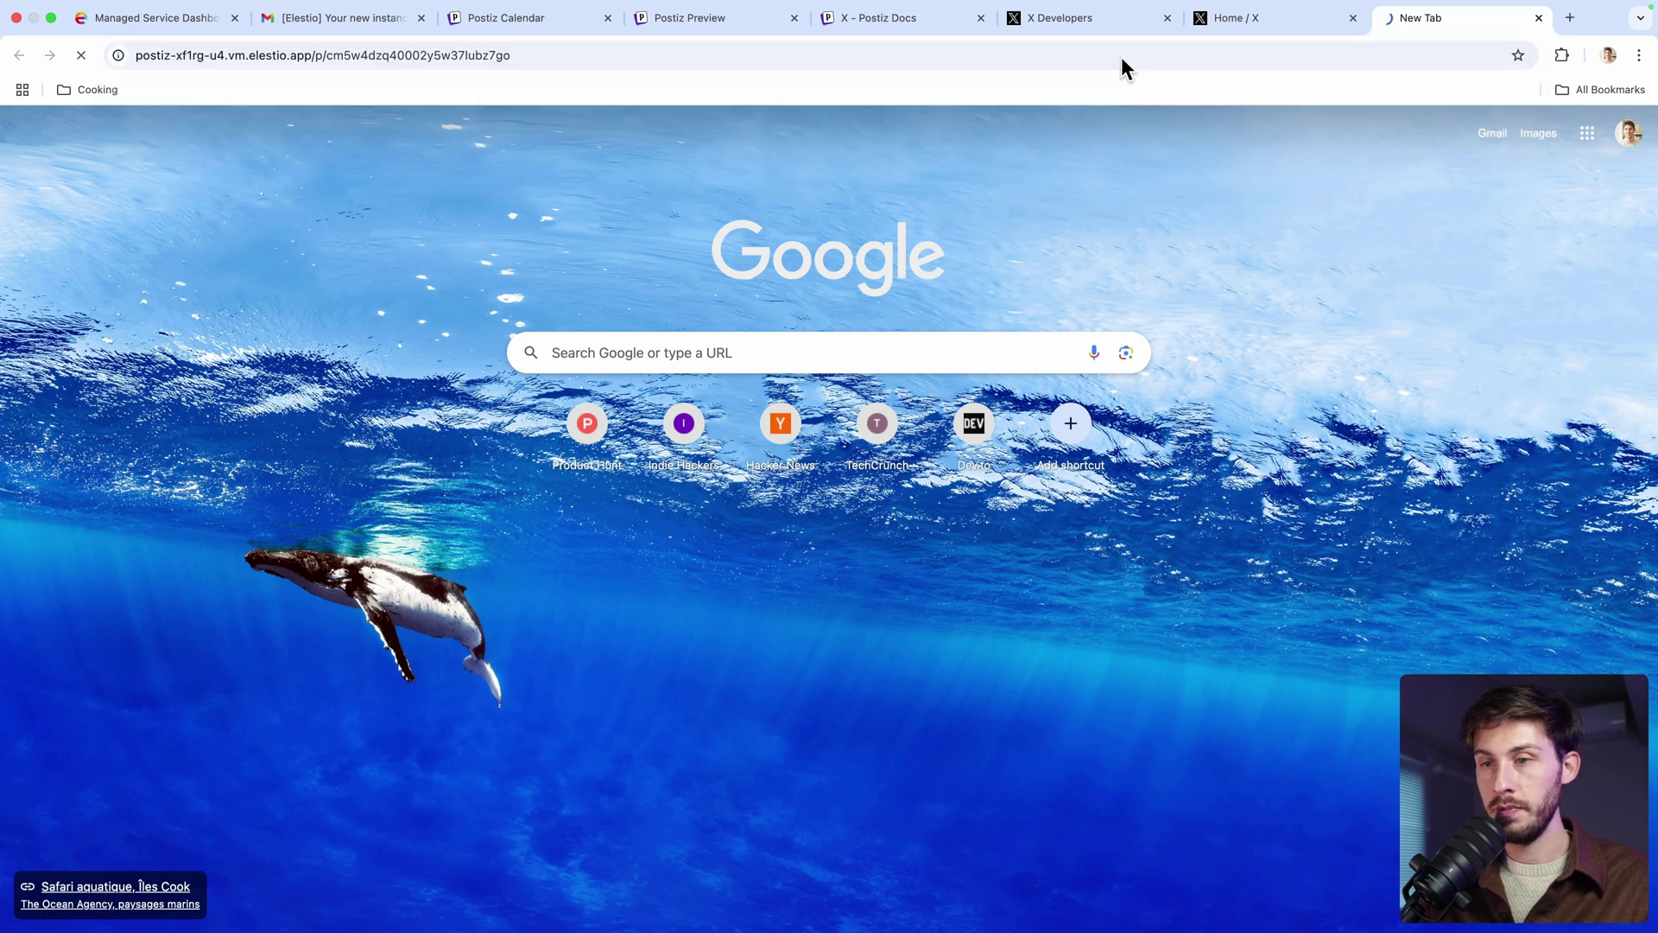
pyautogui.press('ctrl+super+f')
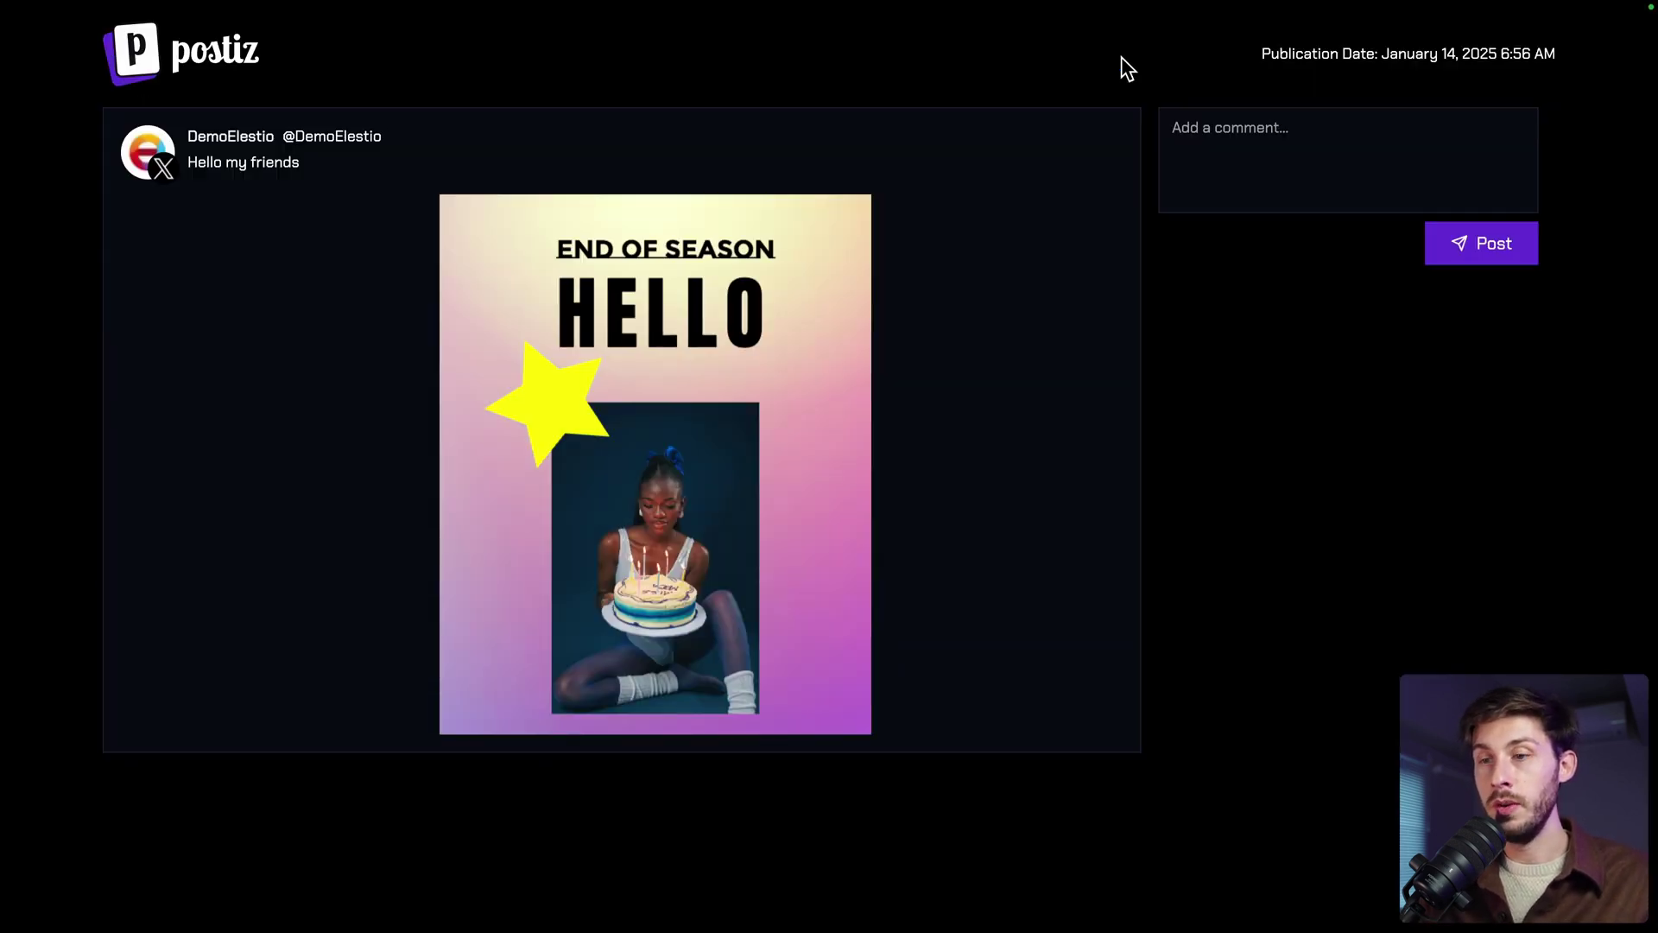
pyautogui.click(1208, 131)
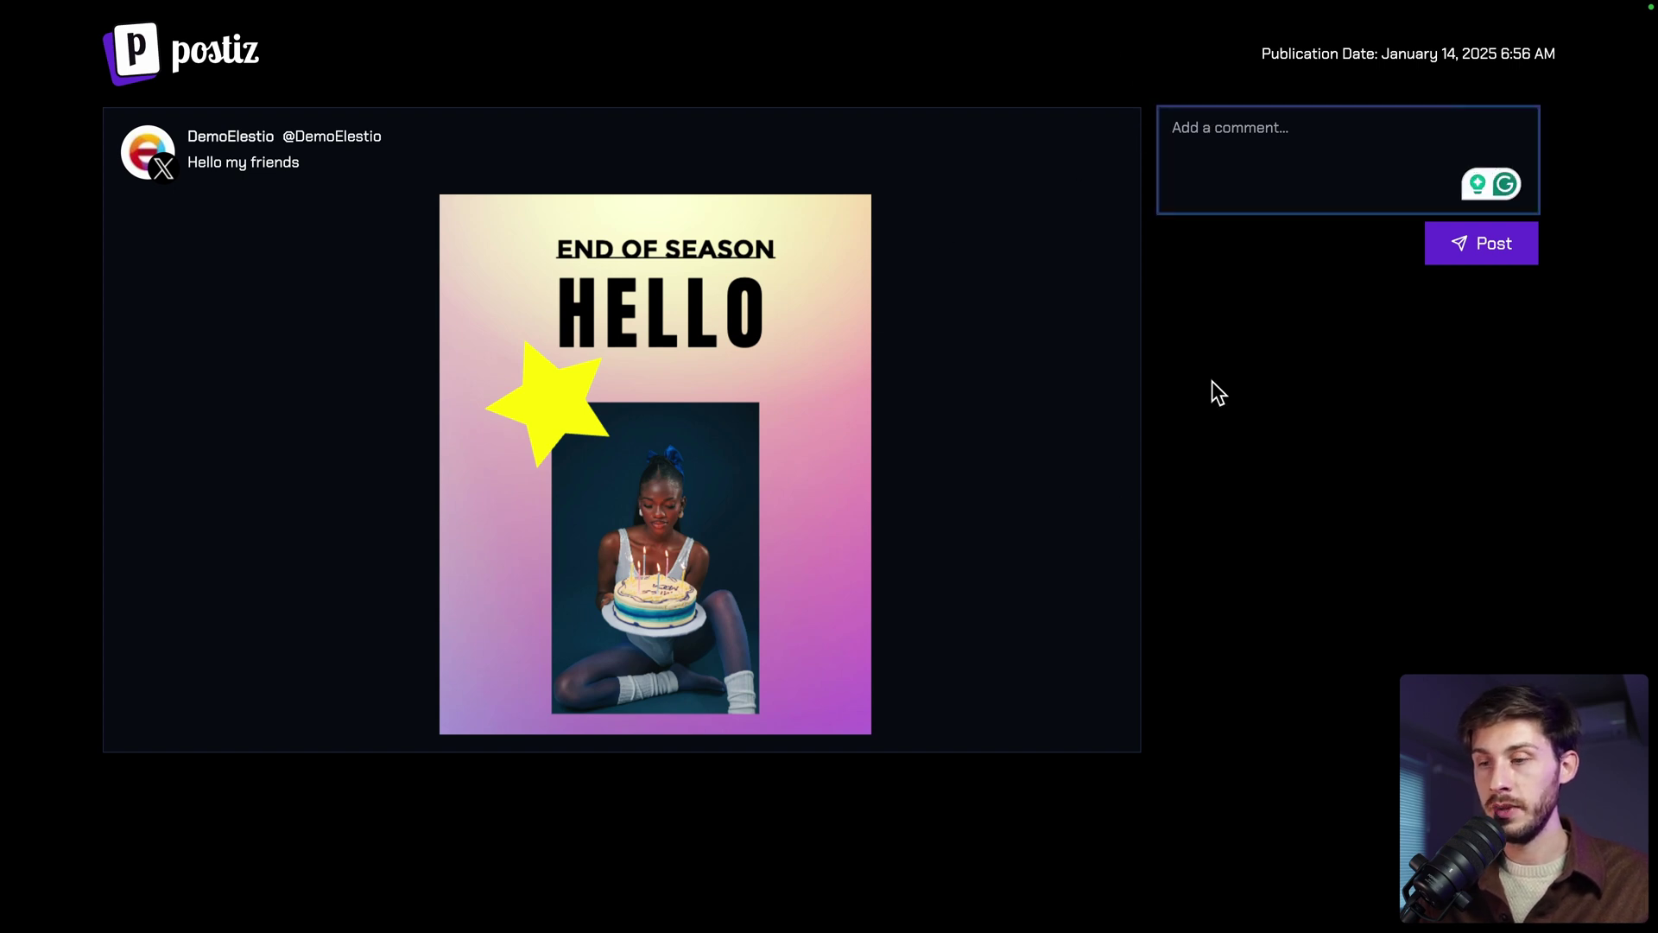
pyautogui.write('make th')
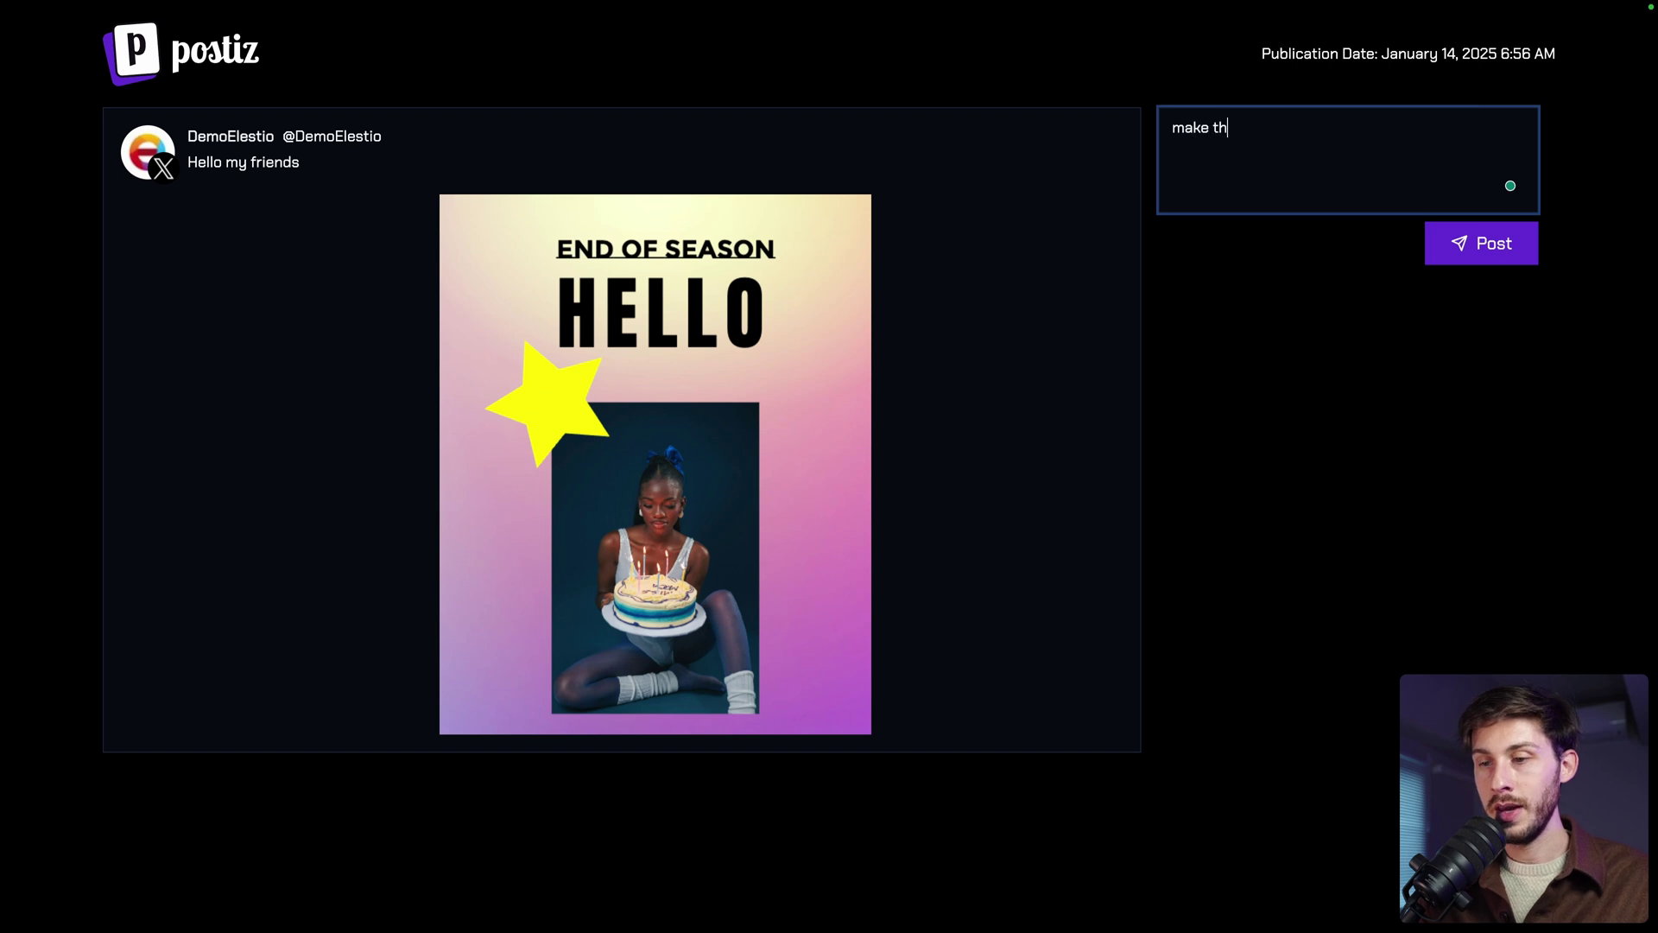
pyautogui.write('e star more orange')
pyautogui.click(1468, 259)
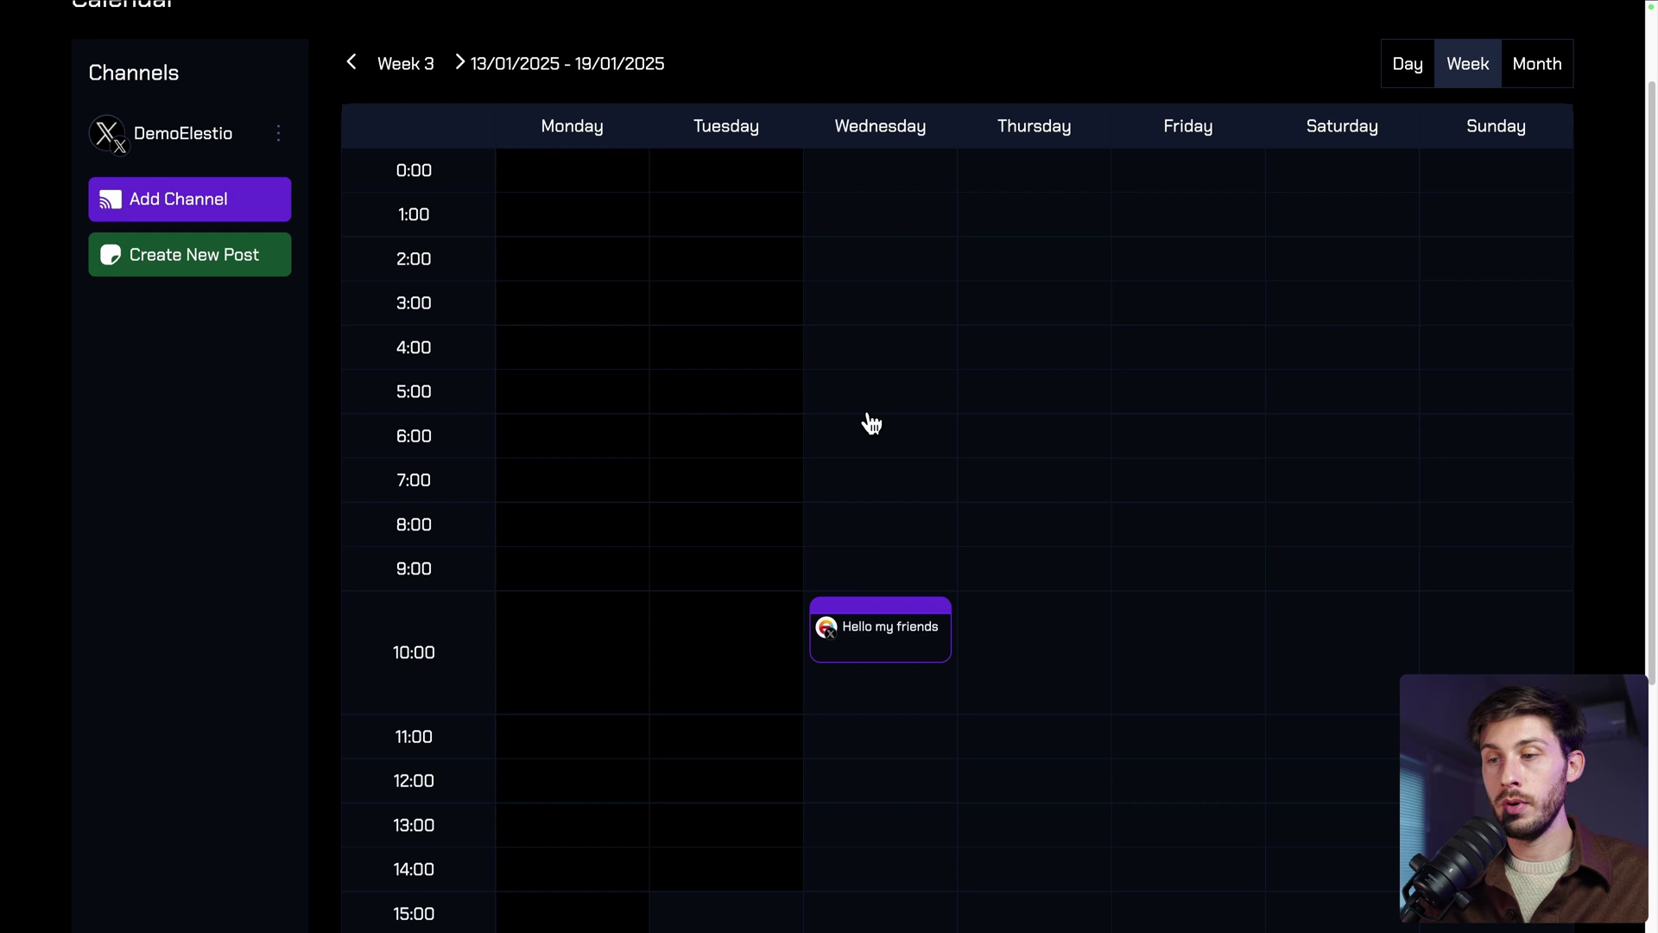
# Start a new post and write 'Hello from Postiz' as the thread's first post
pyautogui.click(855, 430)
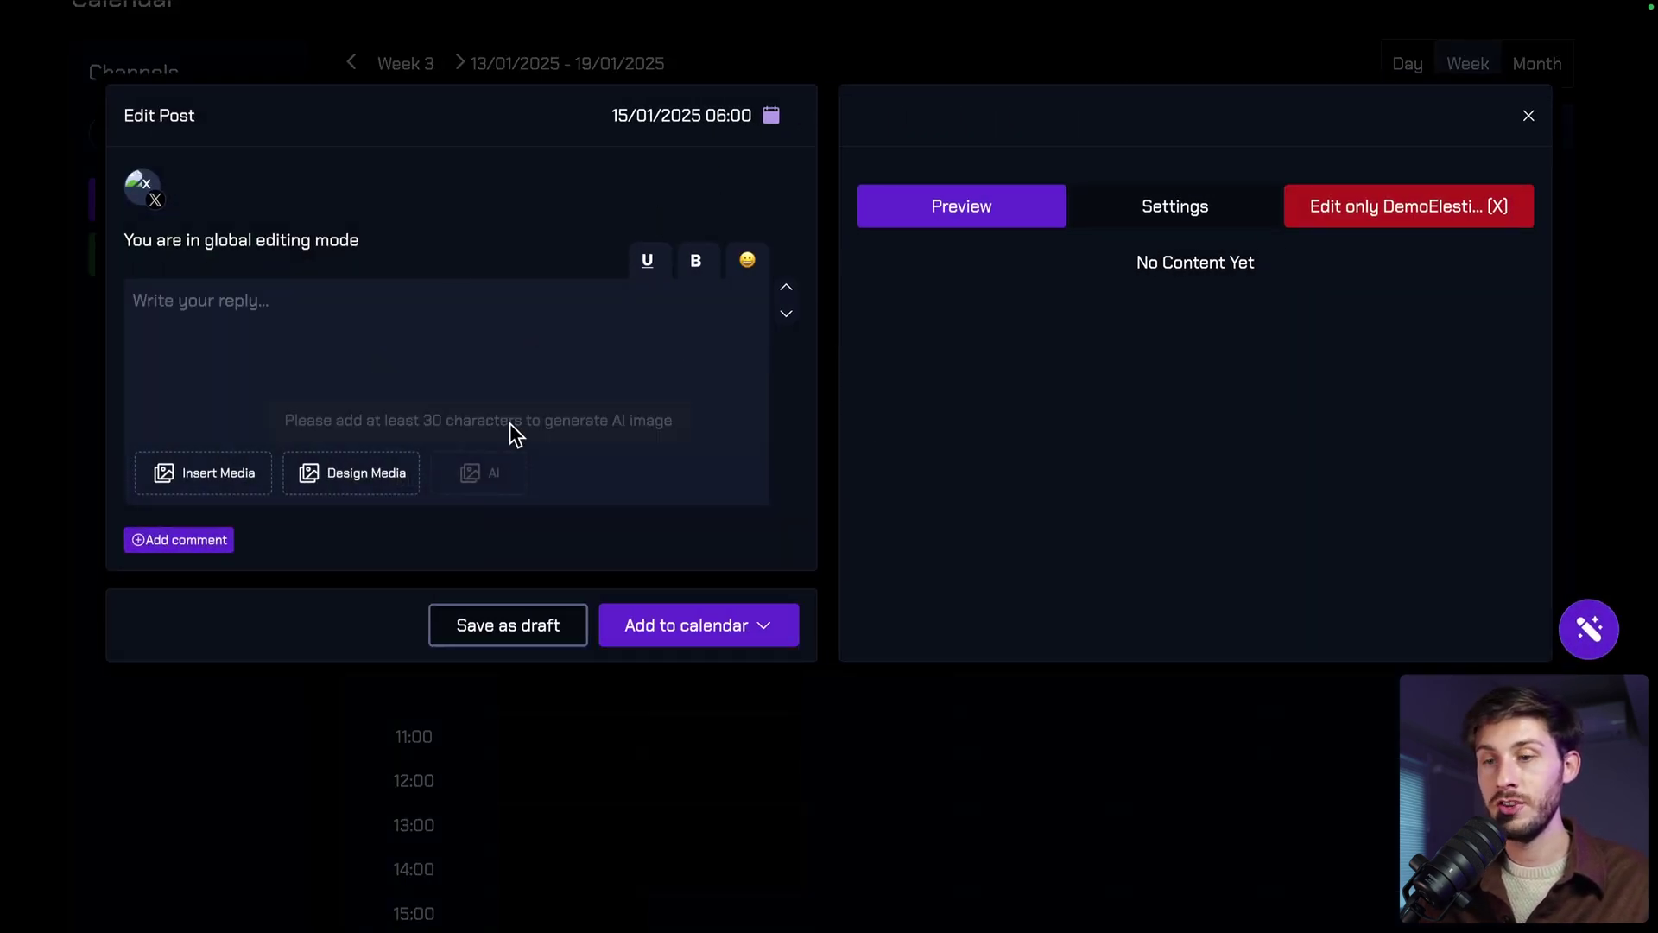
pyautogui.click(506, 326)
pyautogui.write('Hello ')
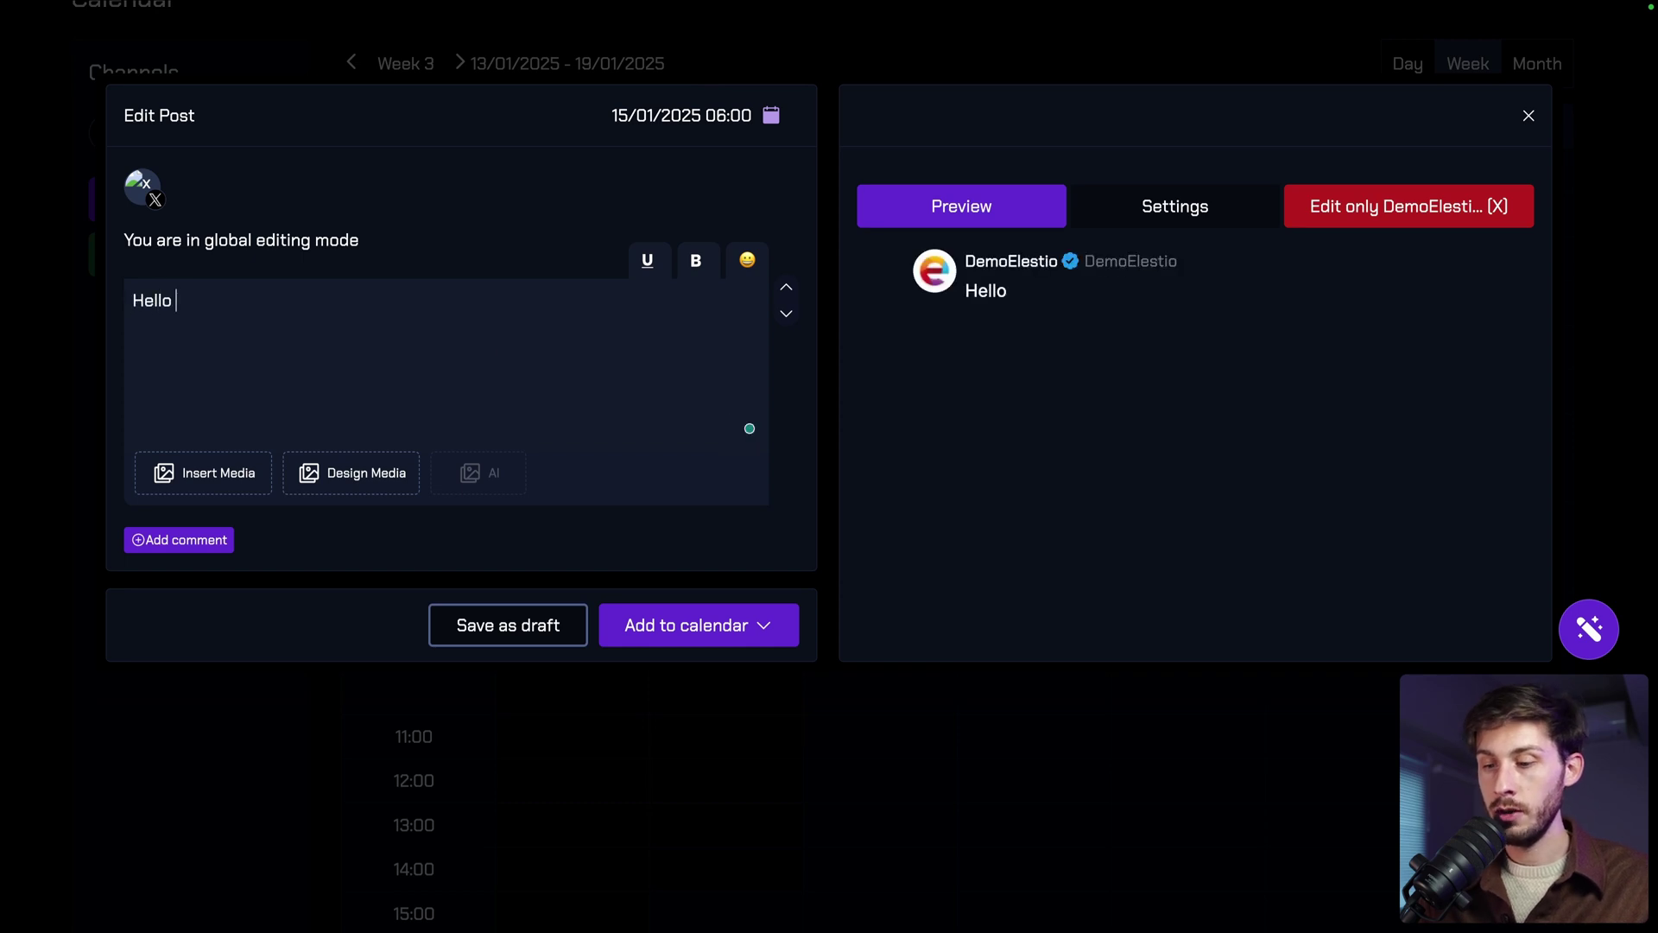
pyautogui.write('from Postiz')
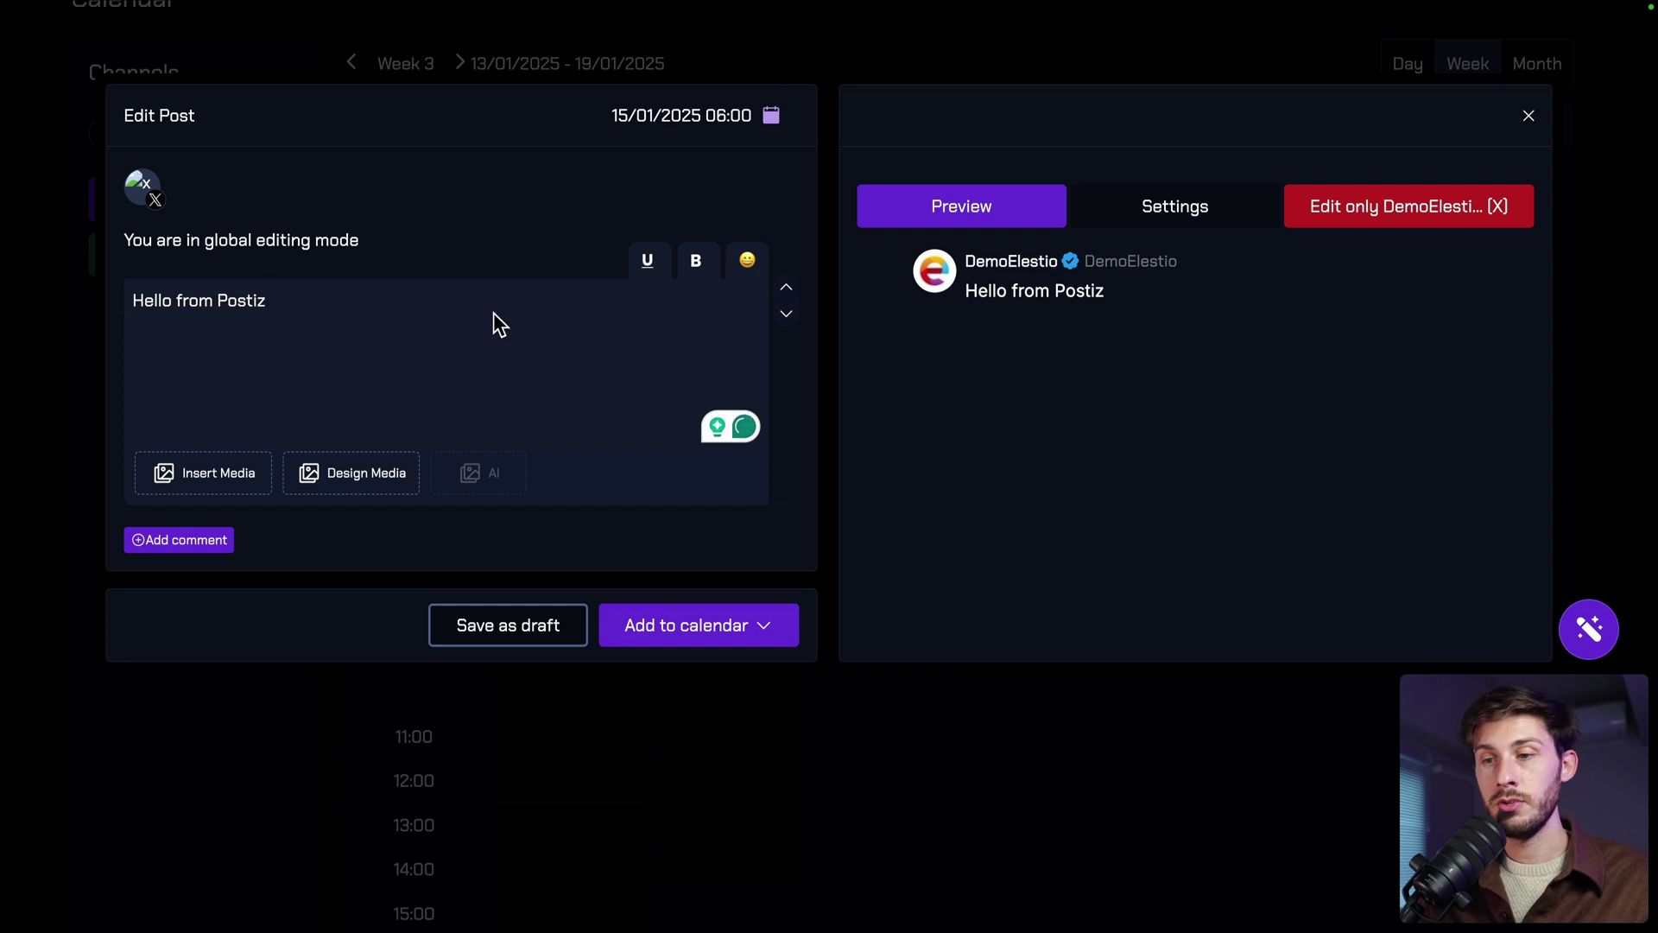
# Add the reply 'How are you my friends?' and publish the thread to X with Post now
pyautogui.click(171, 542)
pyautogui.click(220, 640)
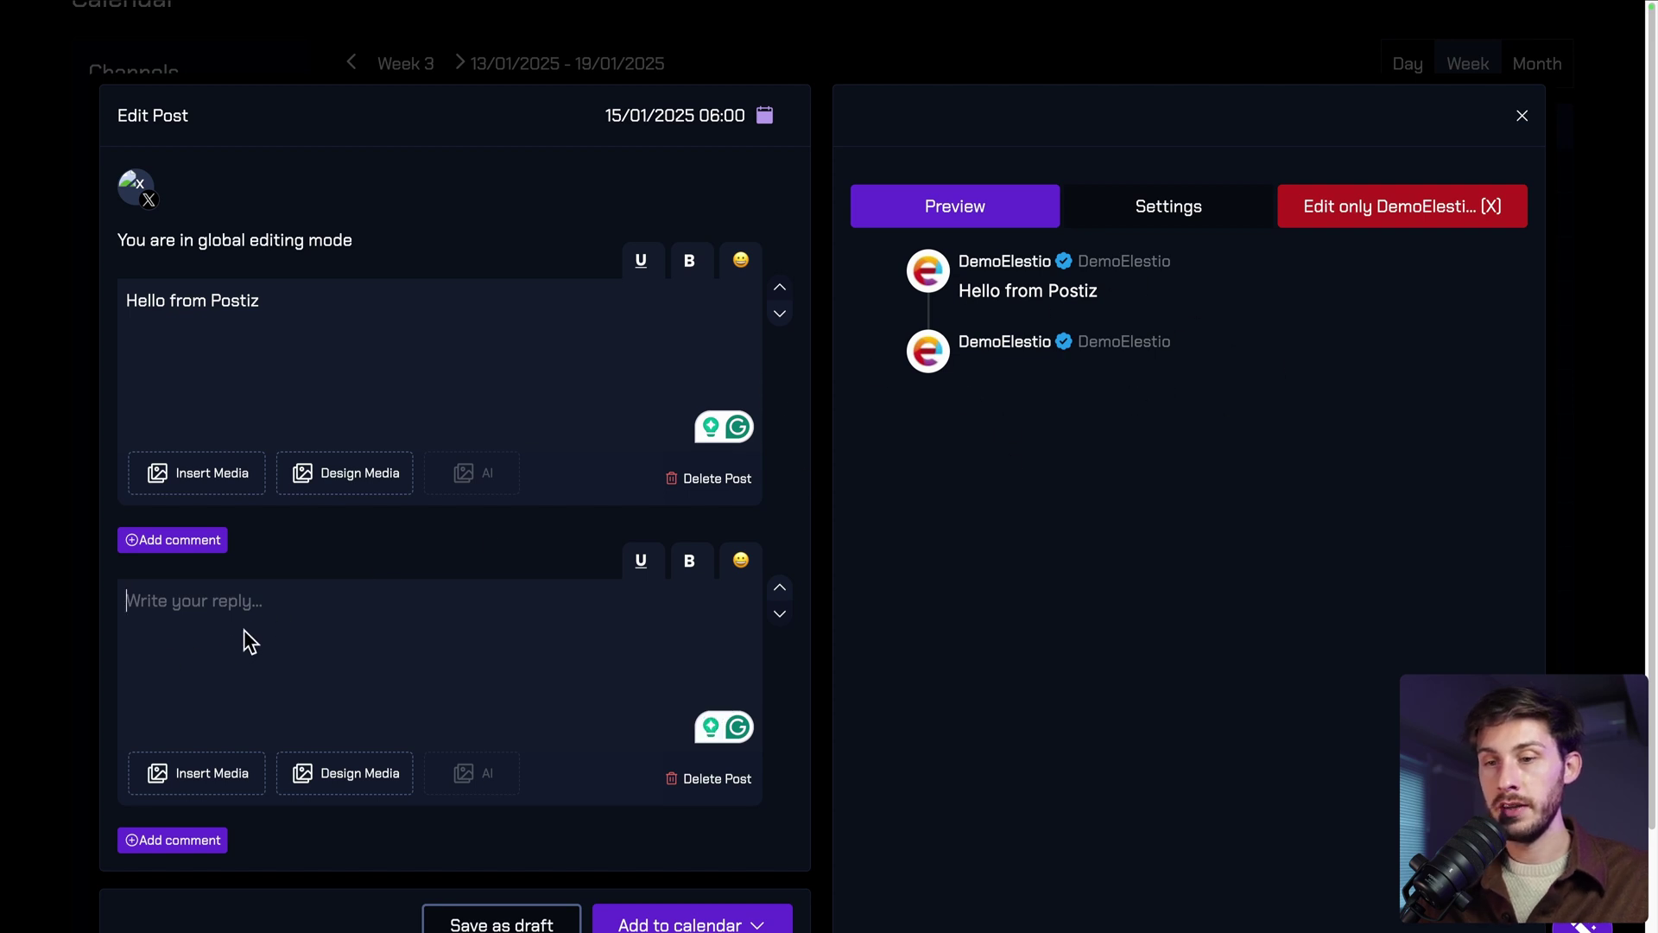
pyautogui.write('How are you ')
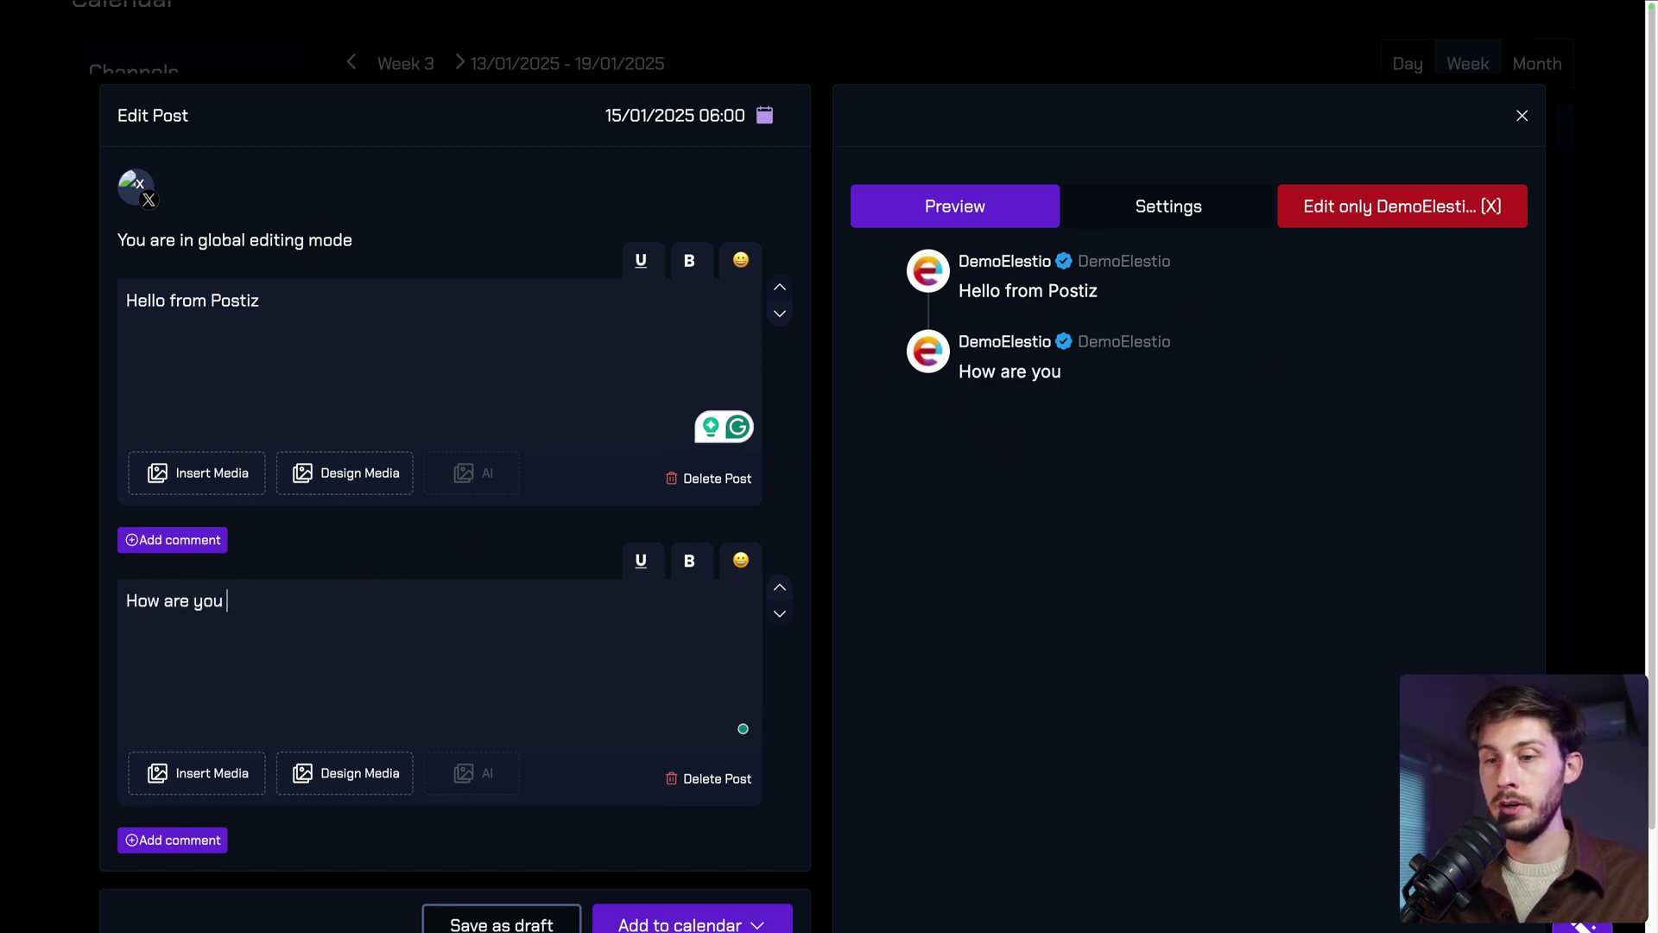
pyautogui.write('my friends?')
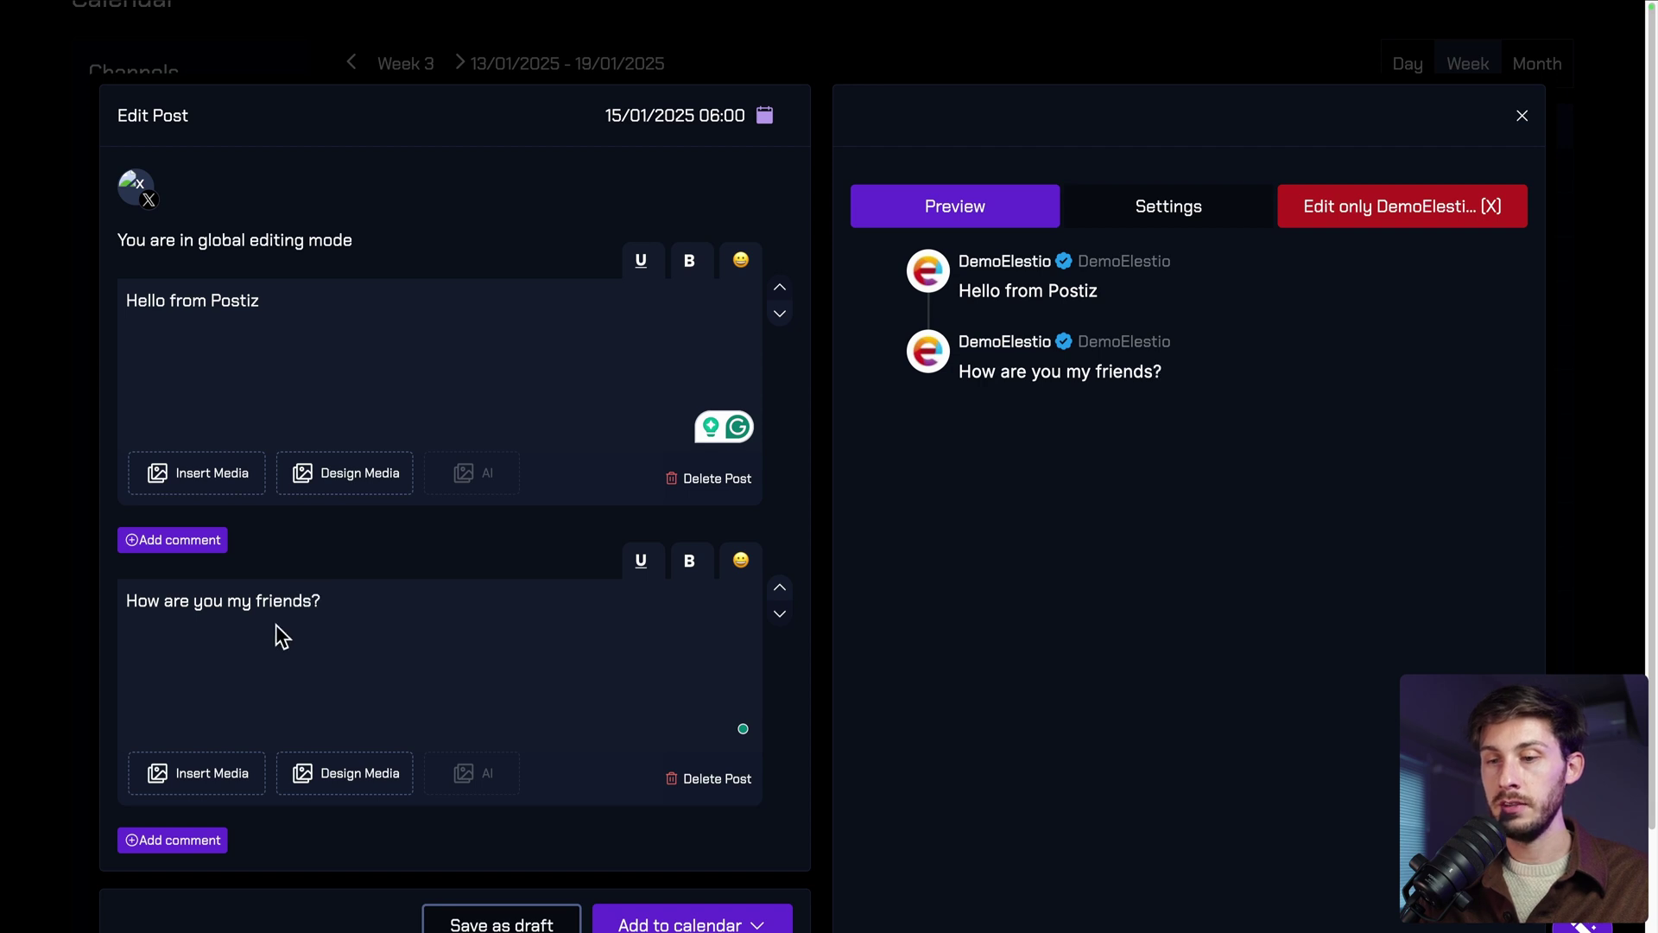
pyautogui.scroll(-2, 449, 603)
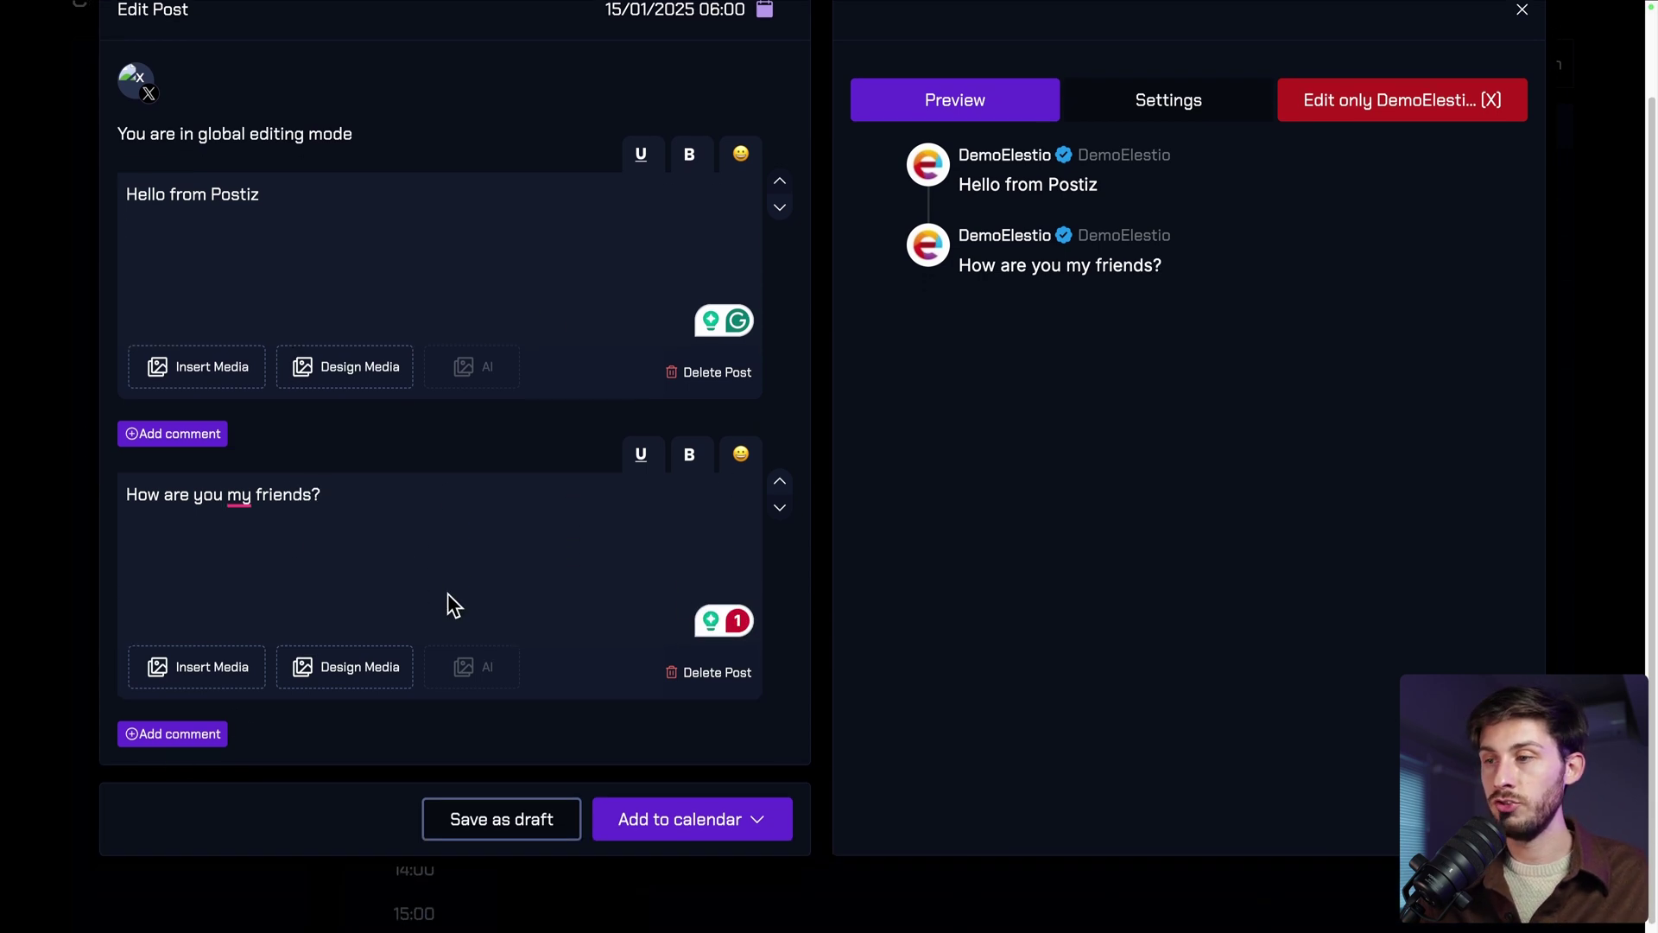
pyautogui.moveTo(651, 839)
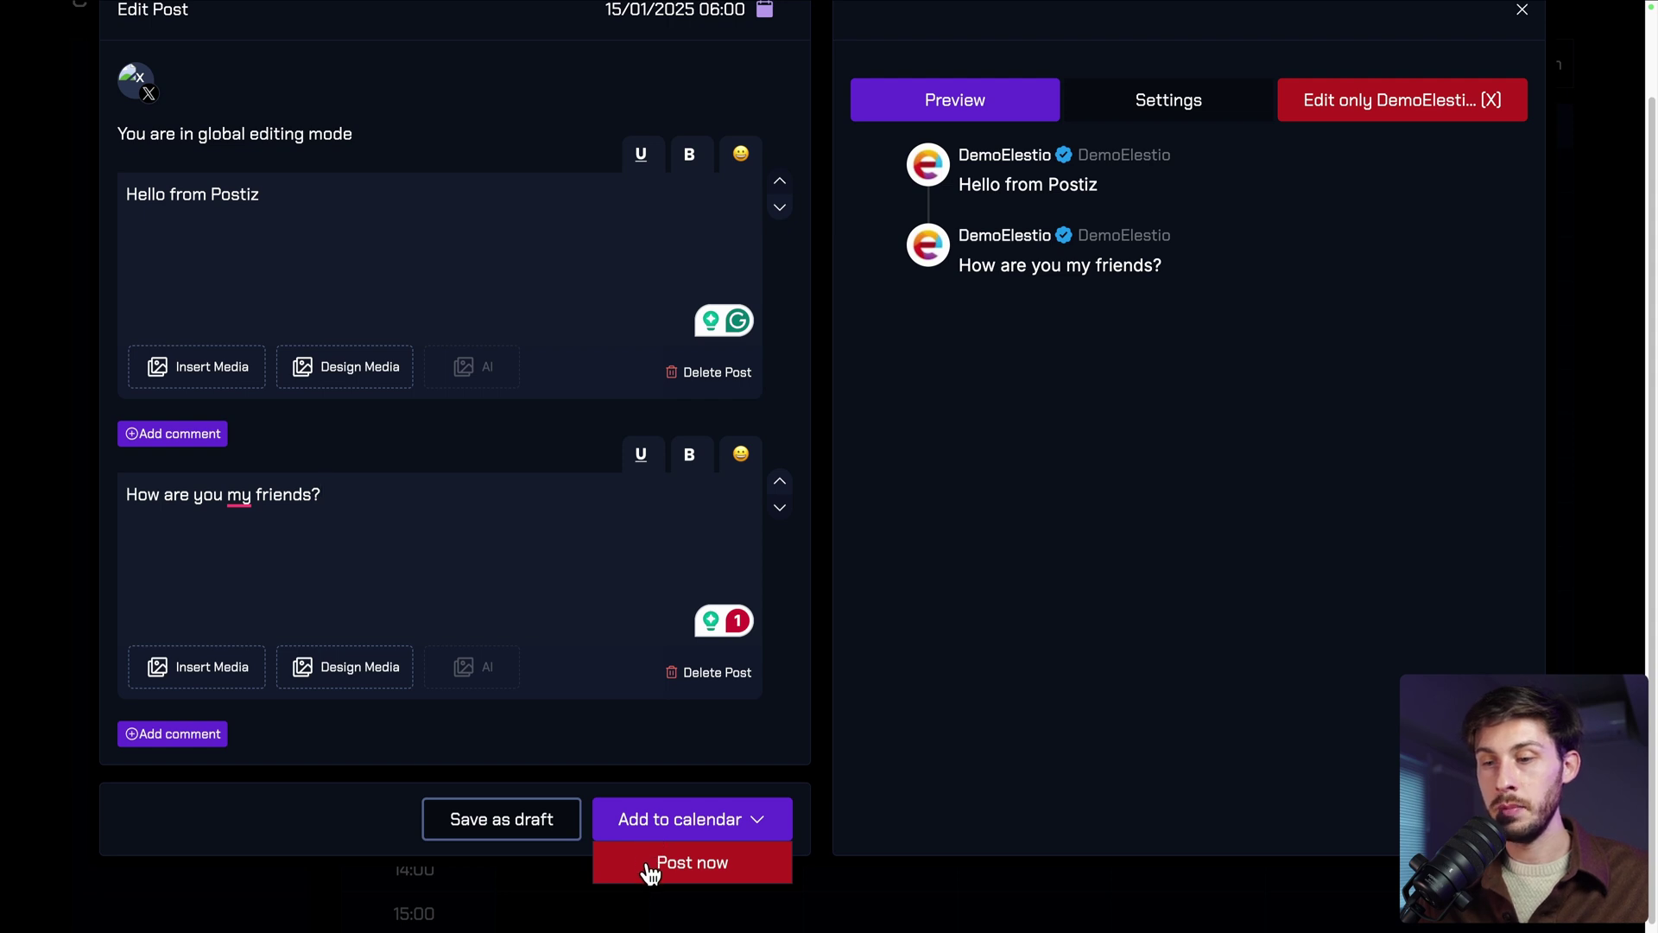
pyautogui.click(651, 873)
pyautogui.scroll(-2, 896, 282)
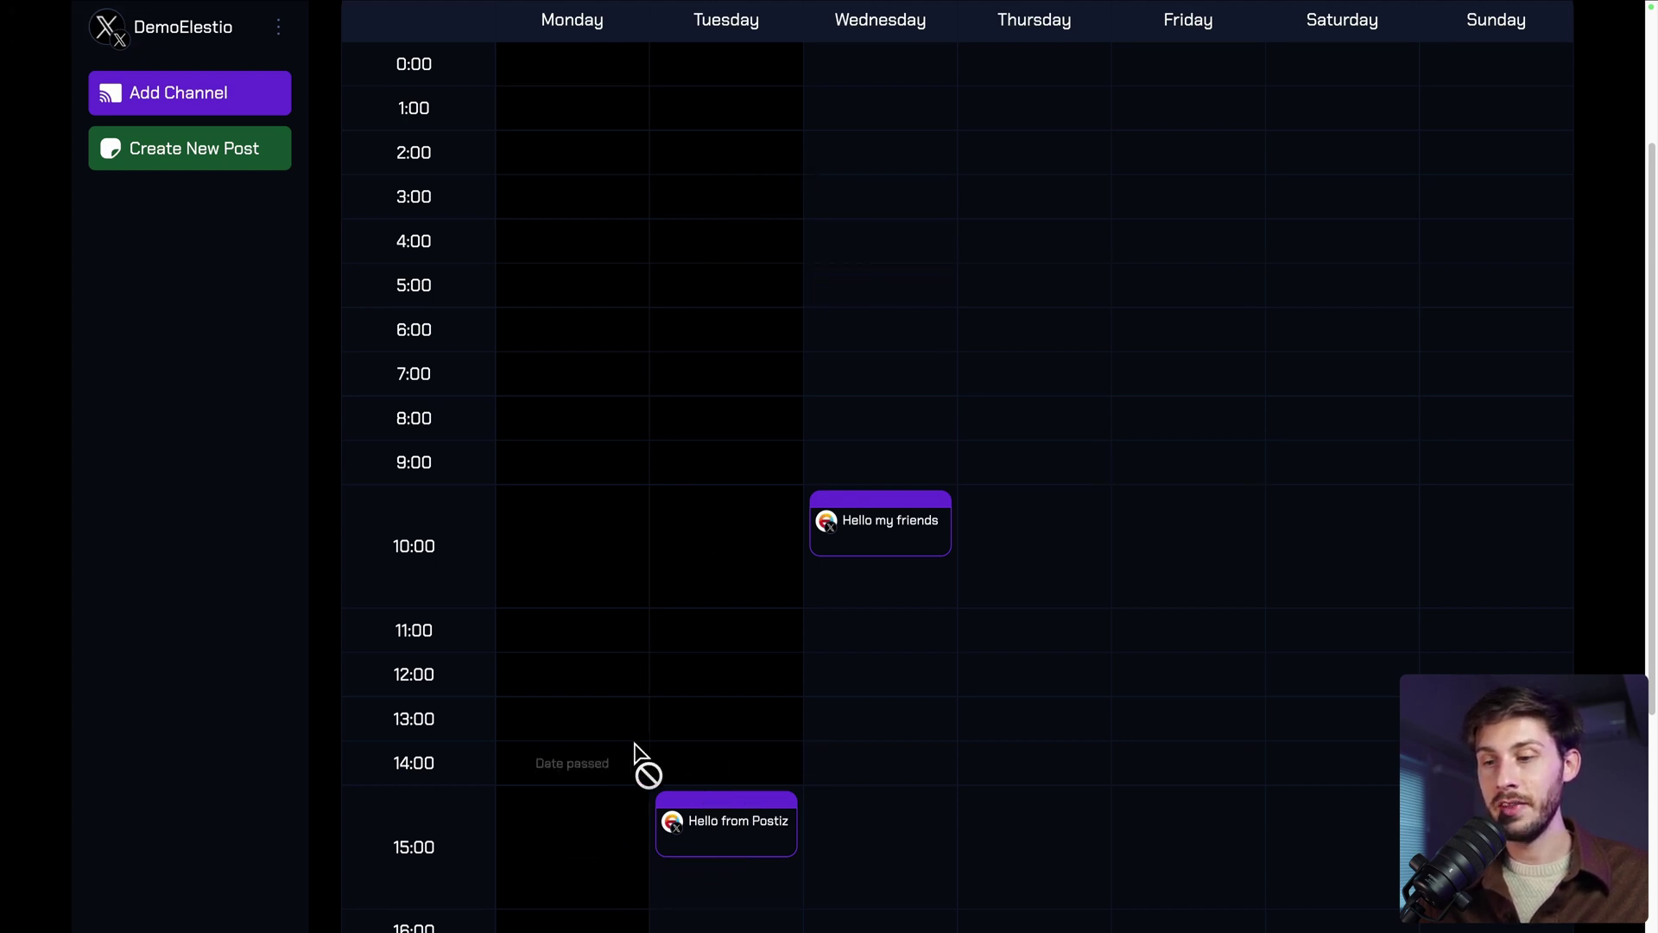
# Follow the twitter.com link in the 'Your post has been published on X' email
pyautogui.moveTo(730, 796)
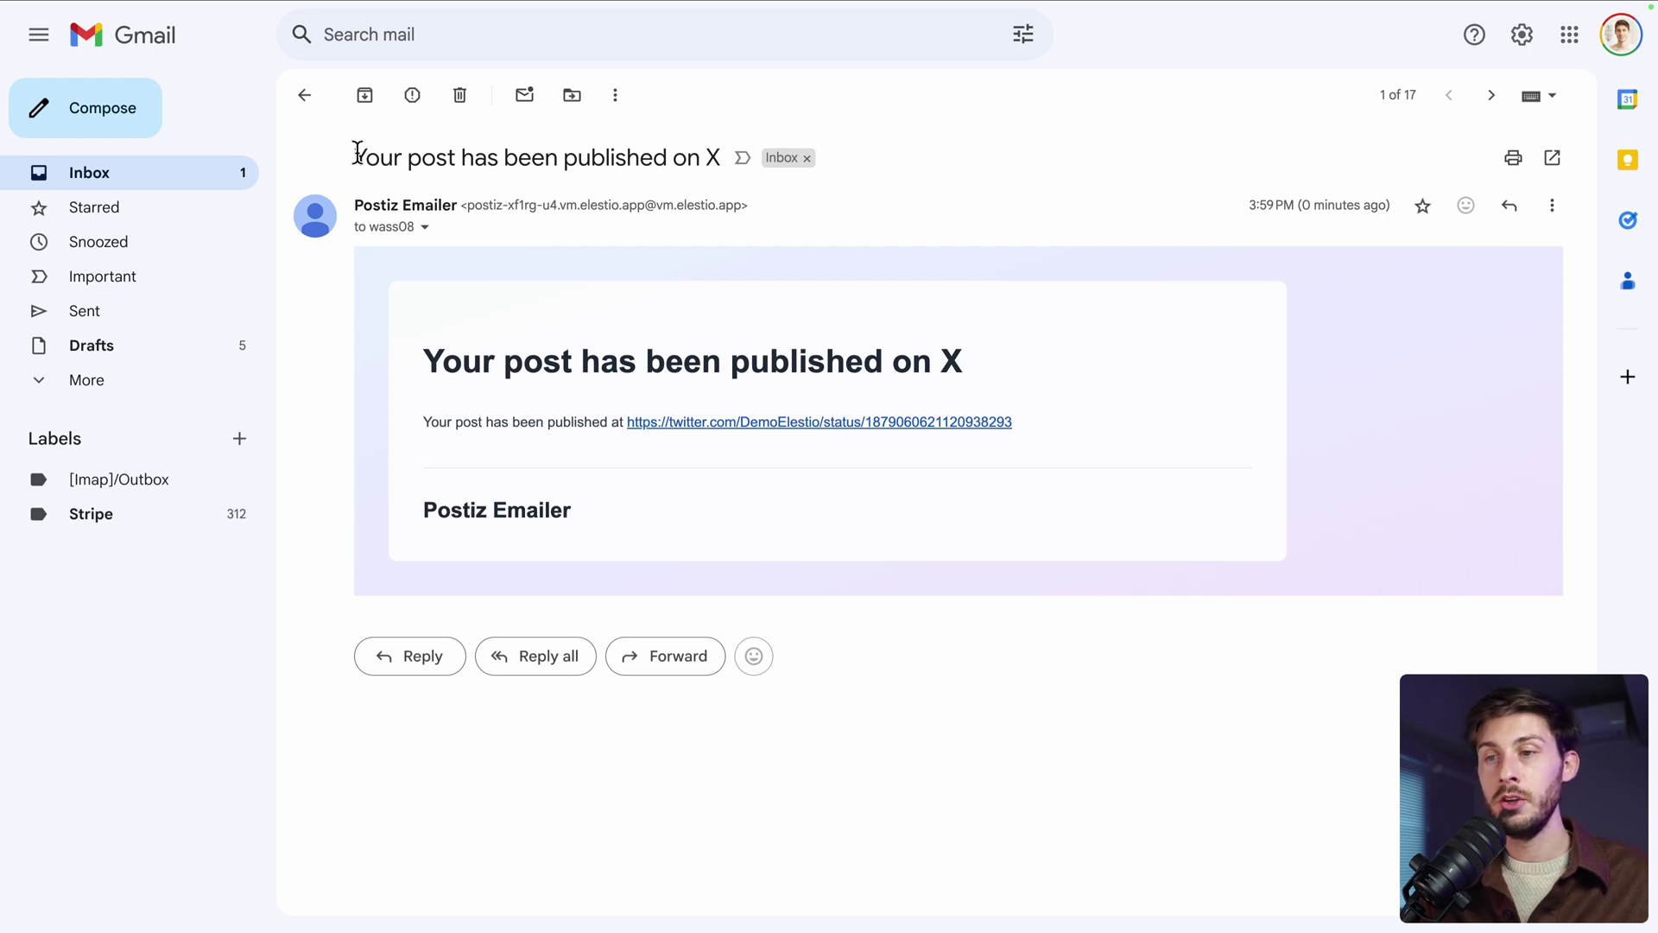
pyautogui.moveTo(354, 155); pyautogui.dragTo(684, 152)
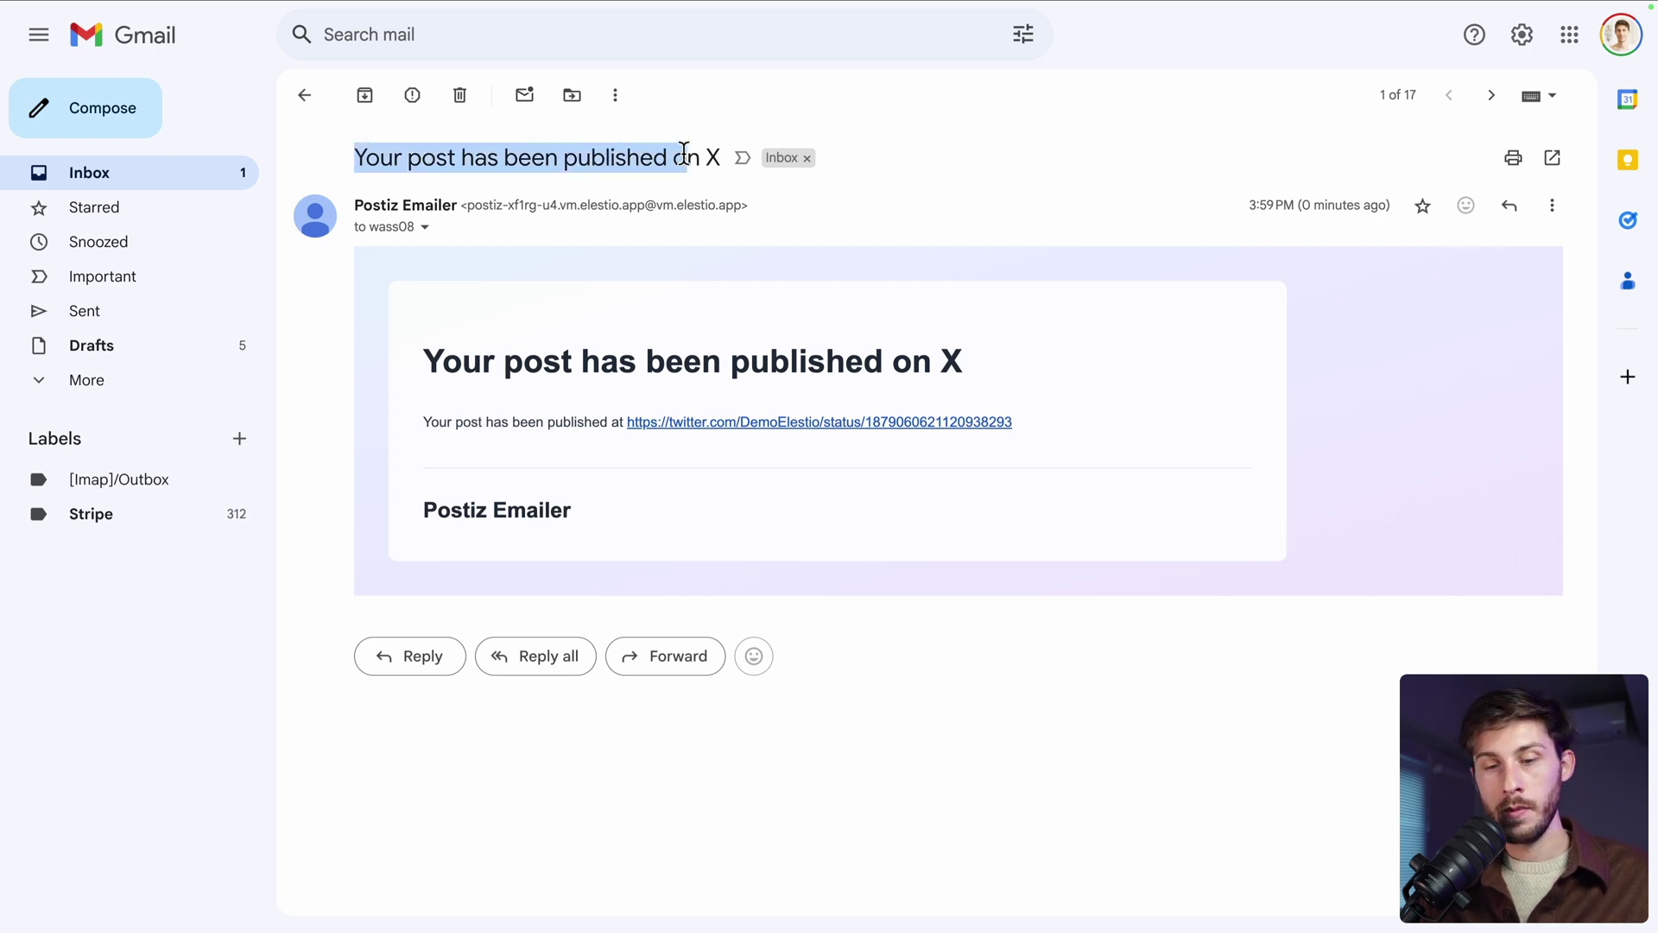
pyautogui.click(873, 424)
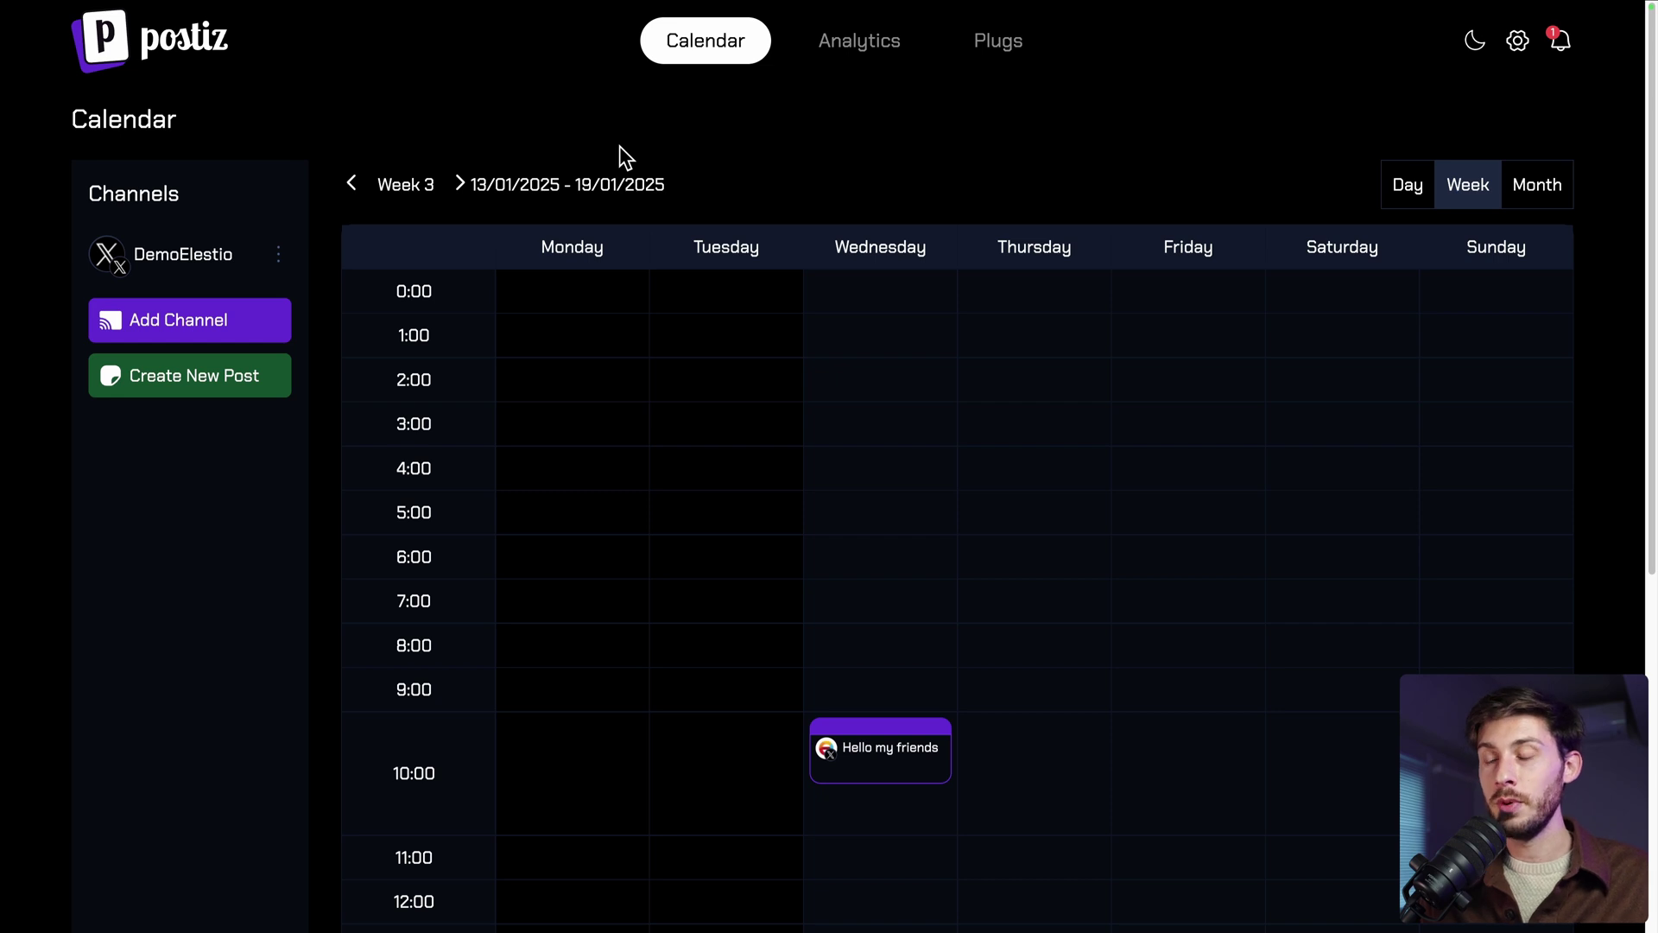
# Open the Analytics page and scroll through its notice that analytics can't be shown yet
pyautogui.click(872, 50)
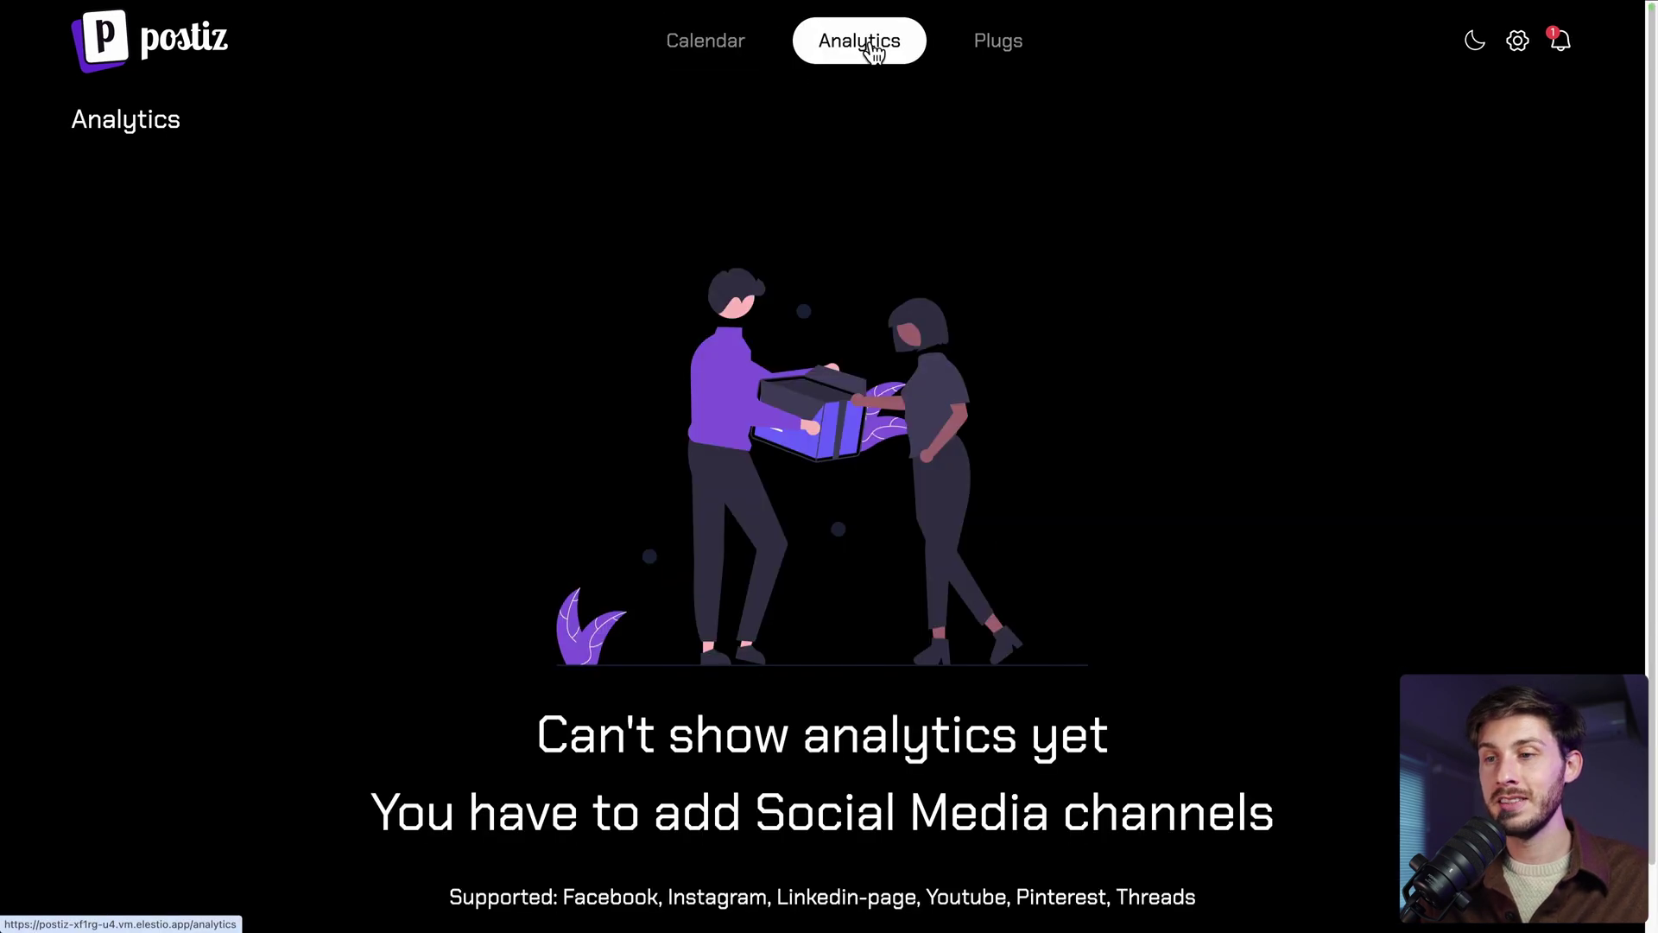
pyautogui.scroll(-1, 553, 497)
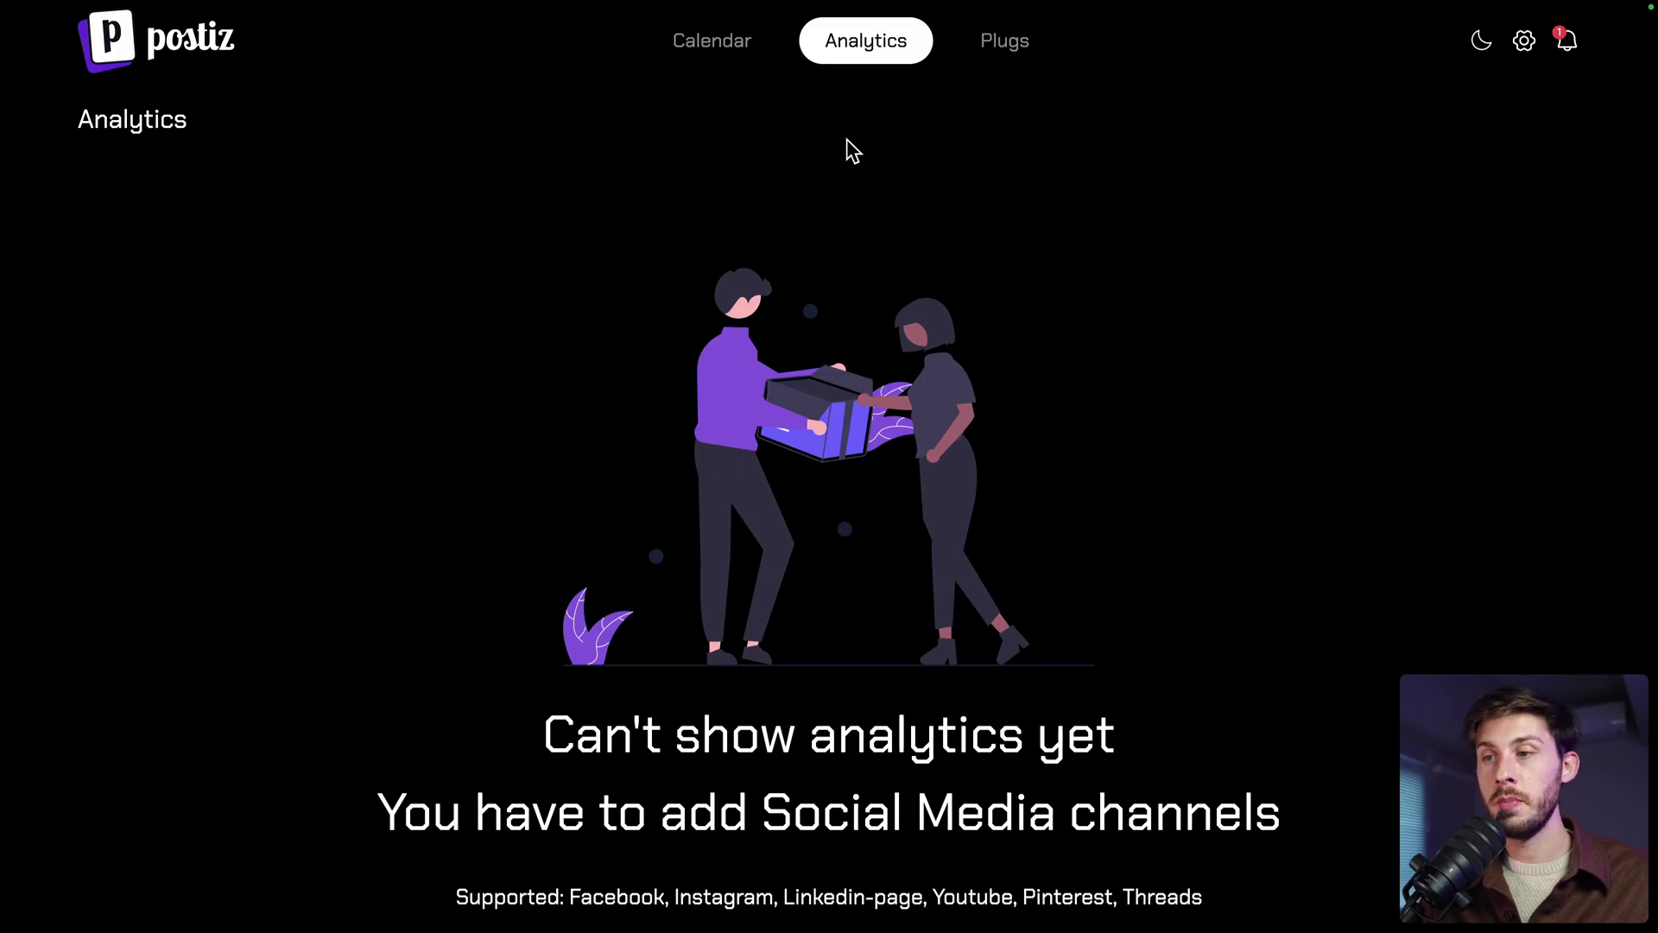
# On the Plugs page, activate the Auto Repost Posts plug with a 10-like threshold
pyautogui.click(1002, 47)
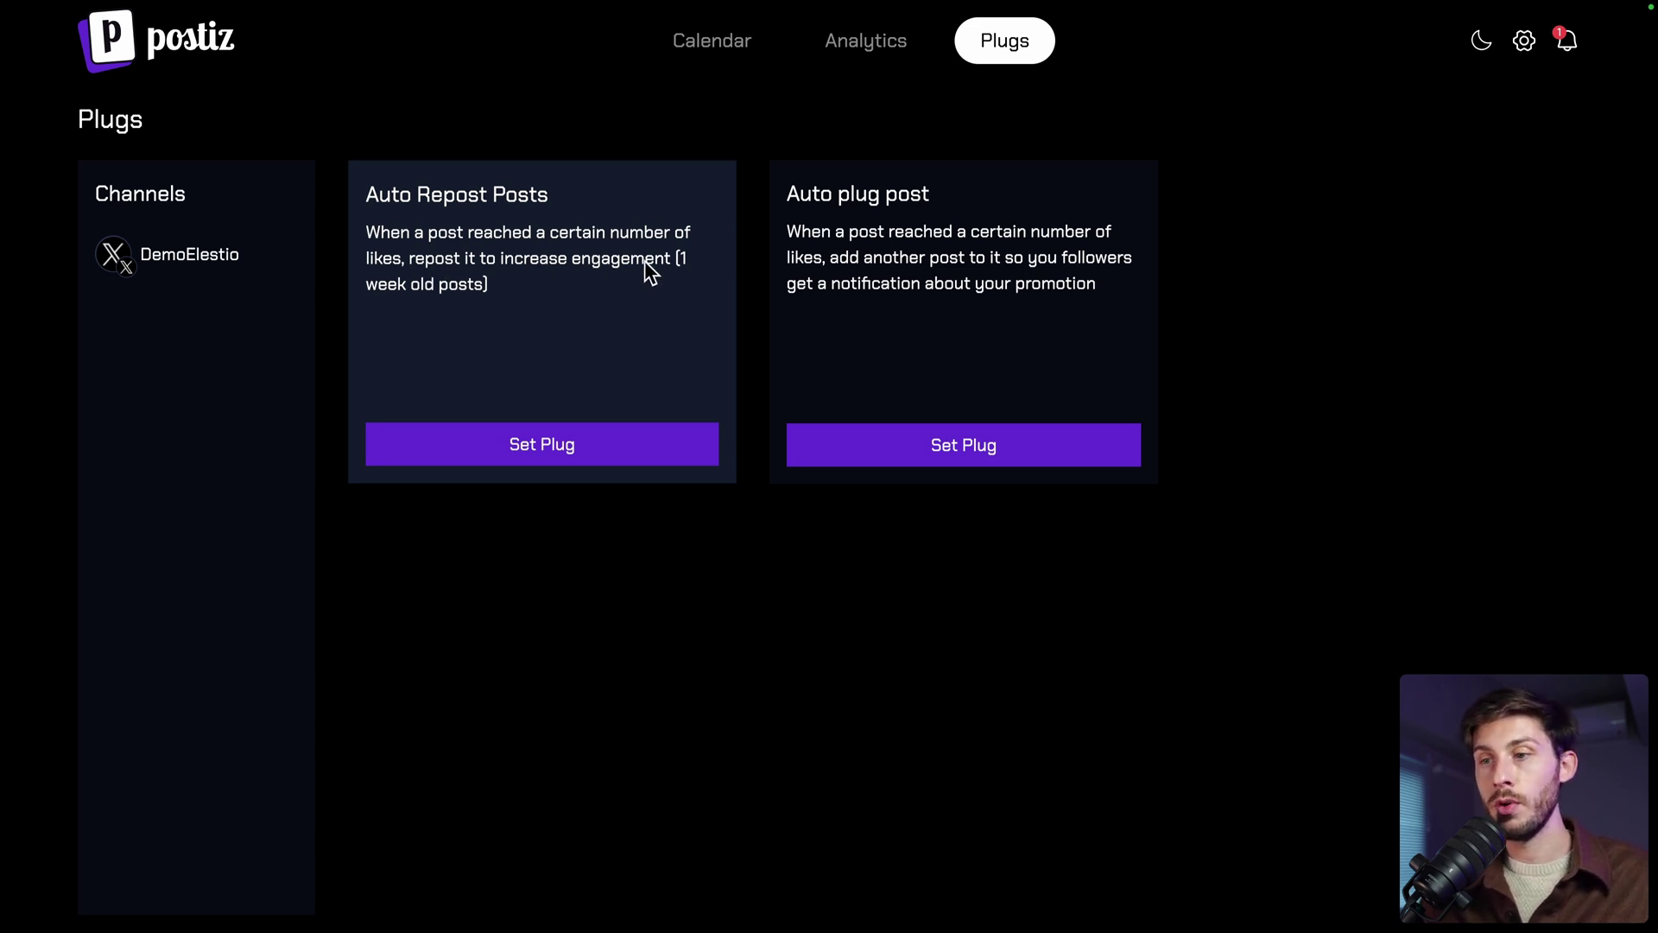
pyautogui.click(526, 453)
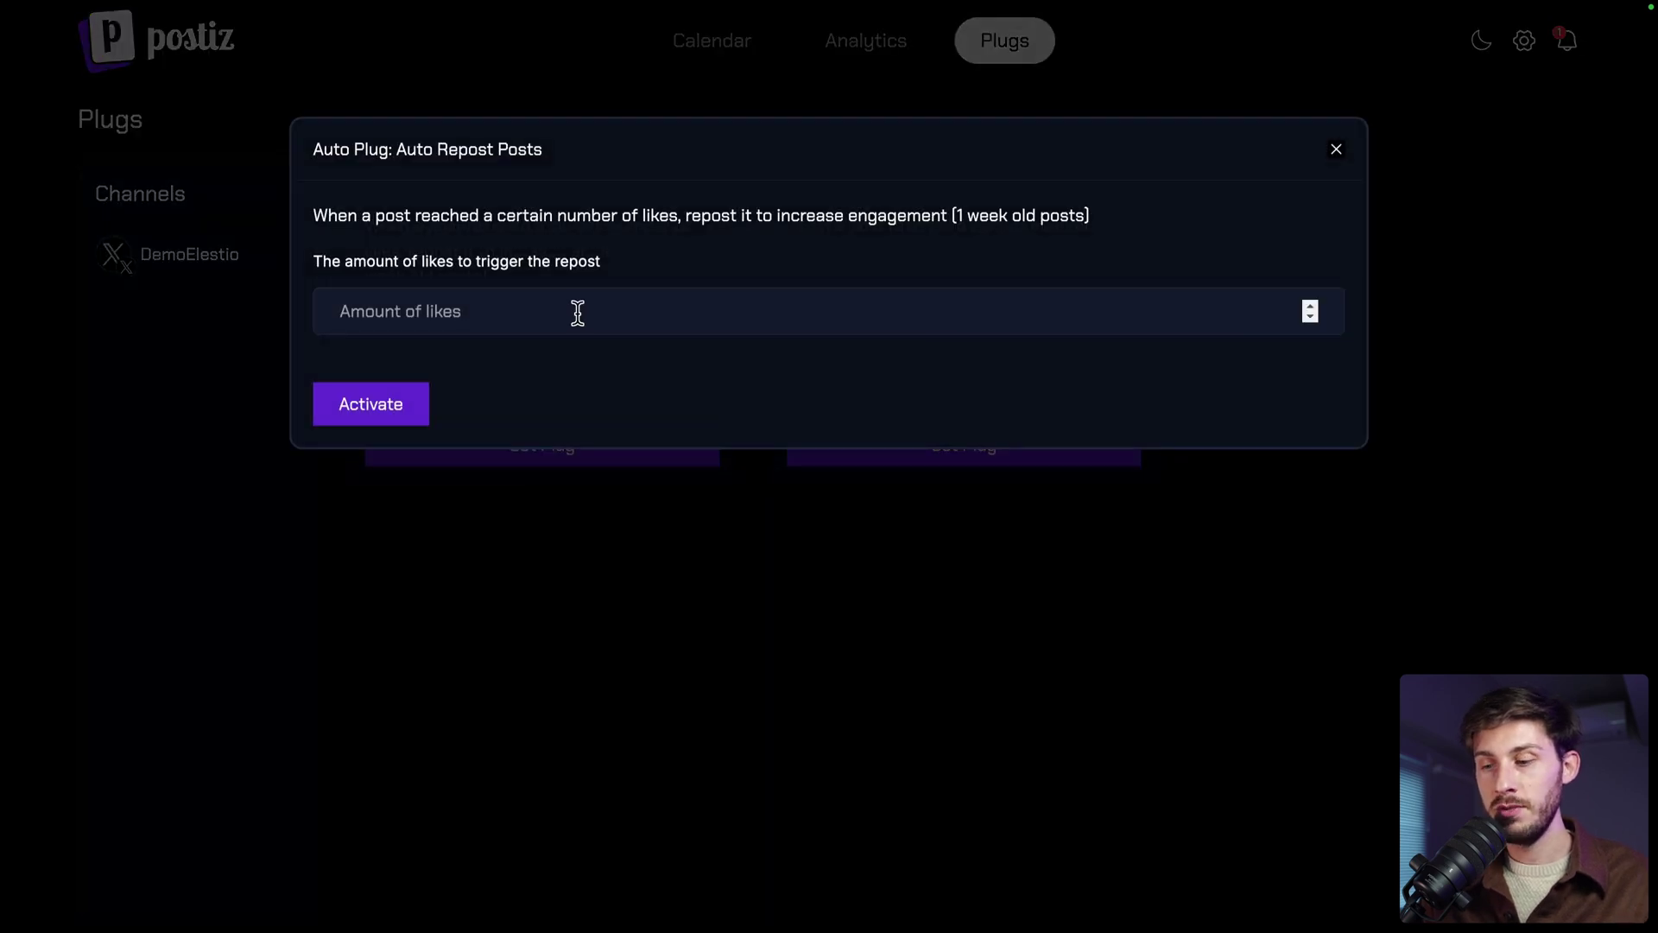
pyautogui.click(578, 311)
pyautogui.write('10')
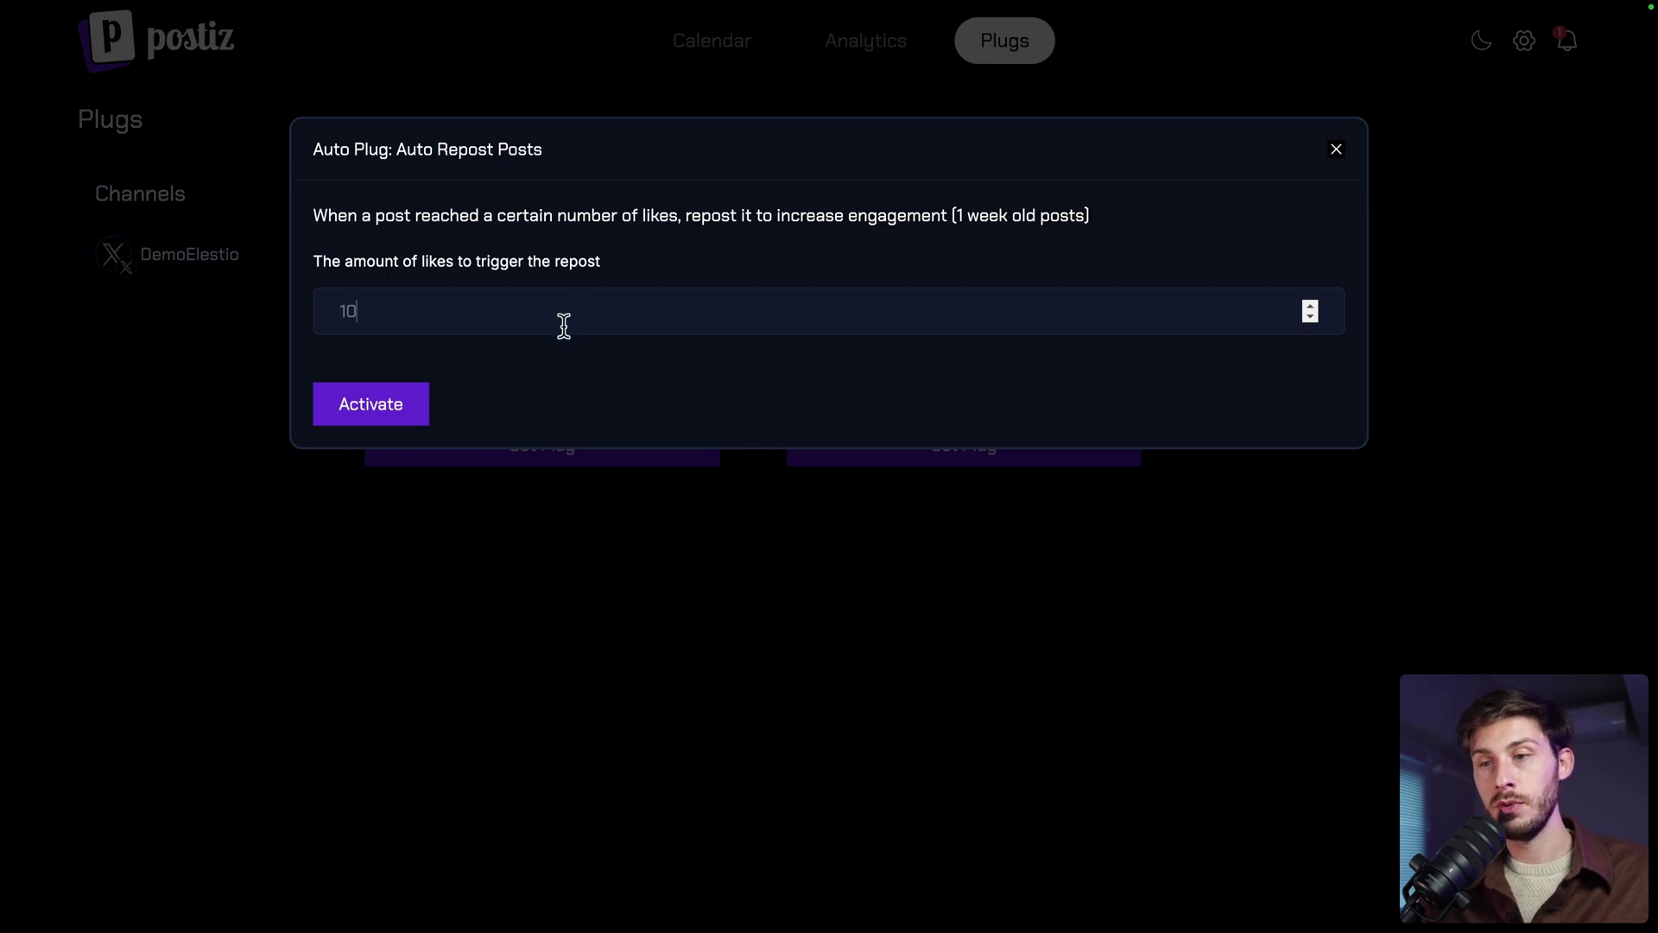
pyautogui.click(369, 406)
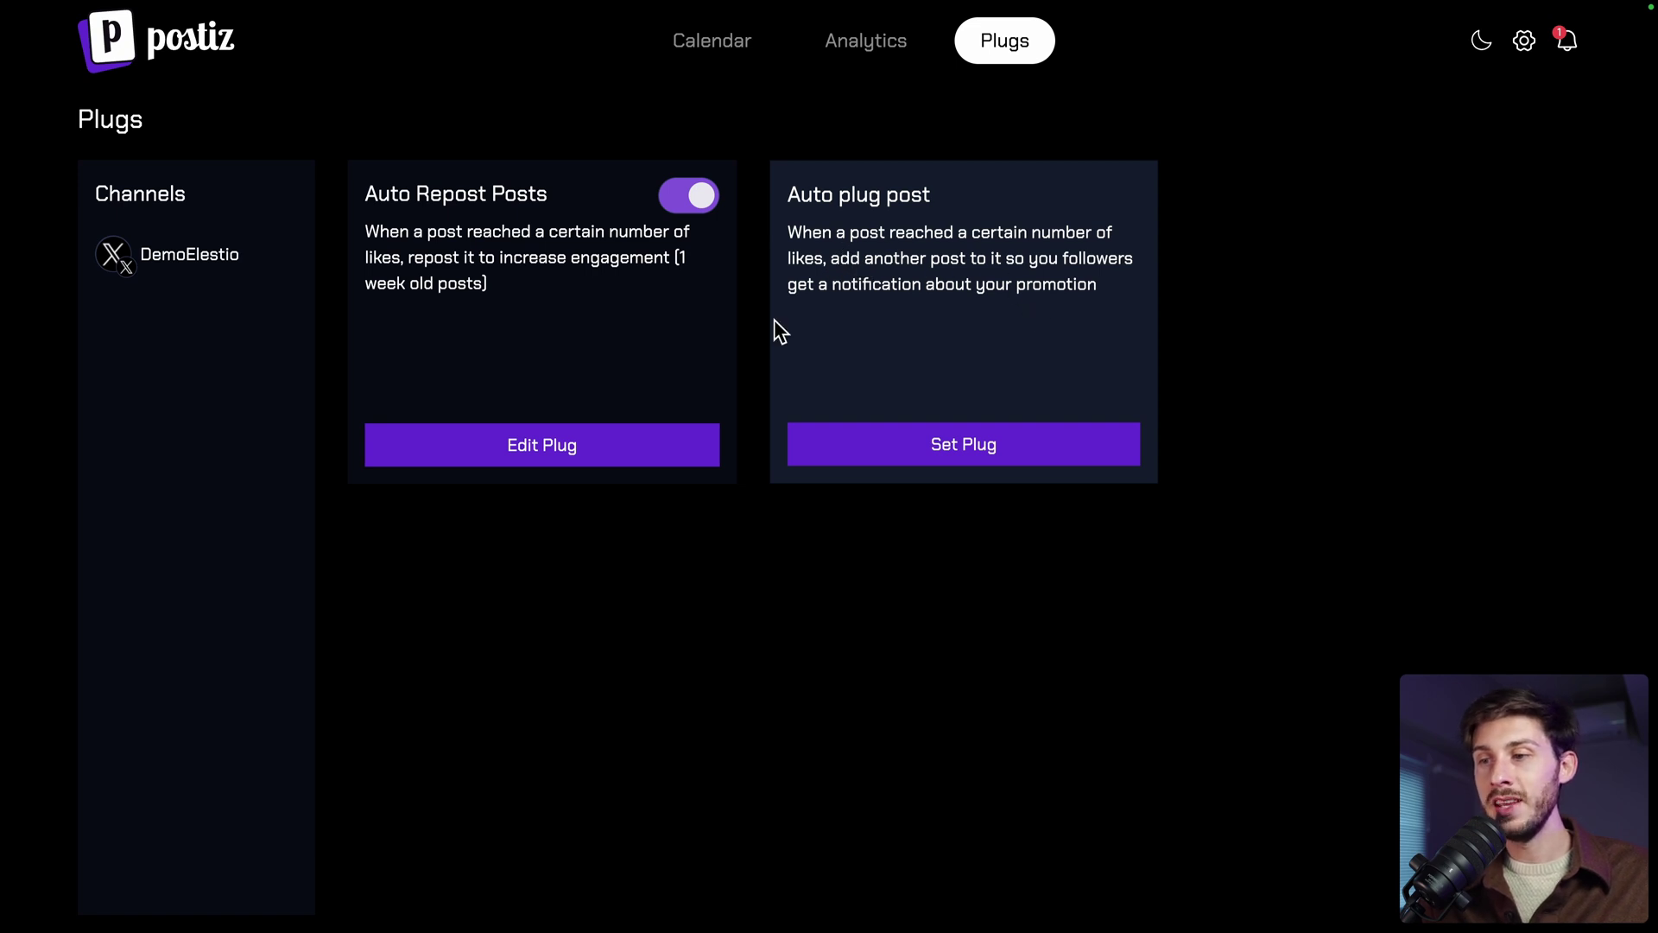
# Open the Auto plug post setup and close it without saving
pyautogui.click(982, 445)
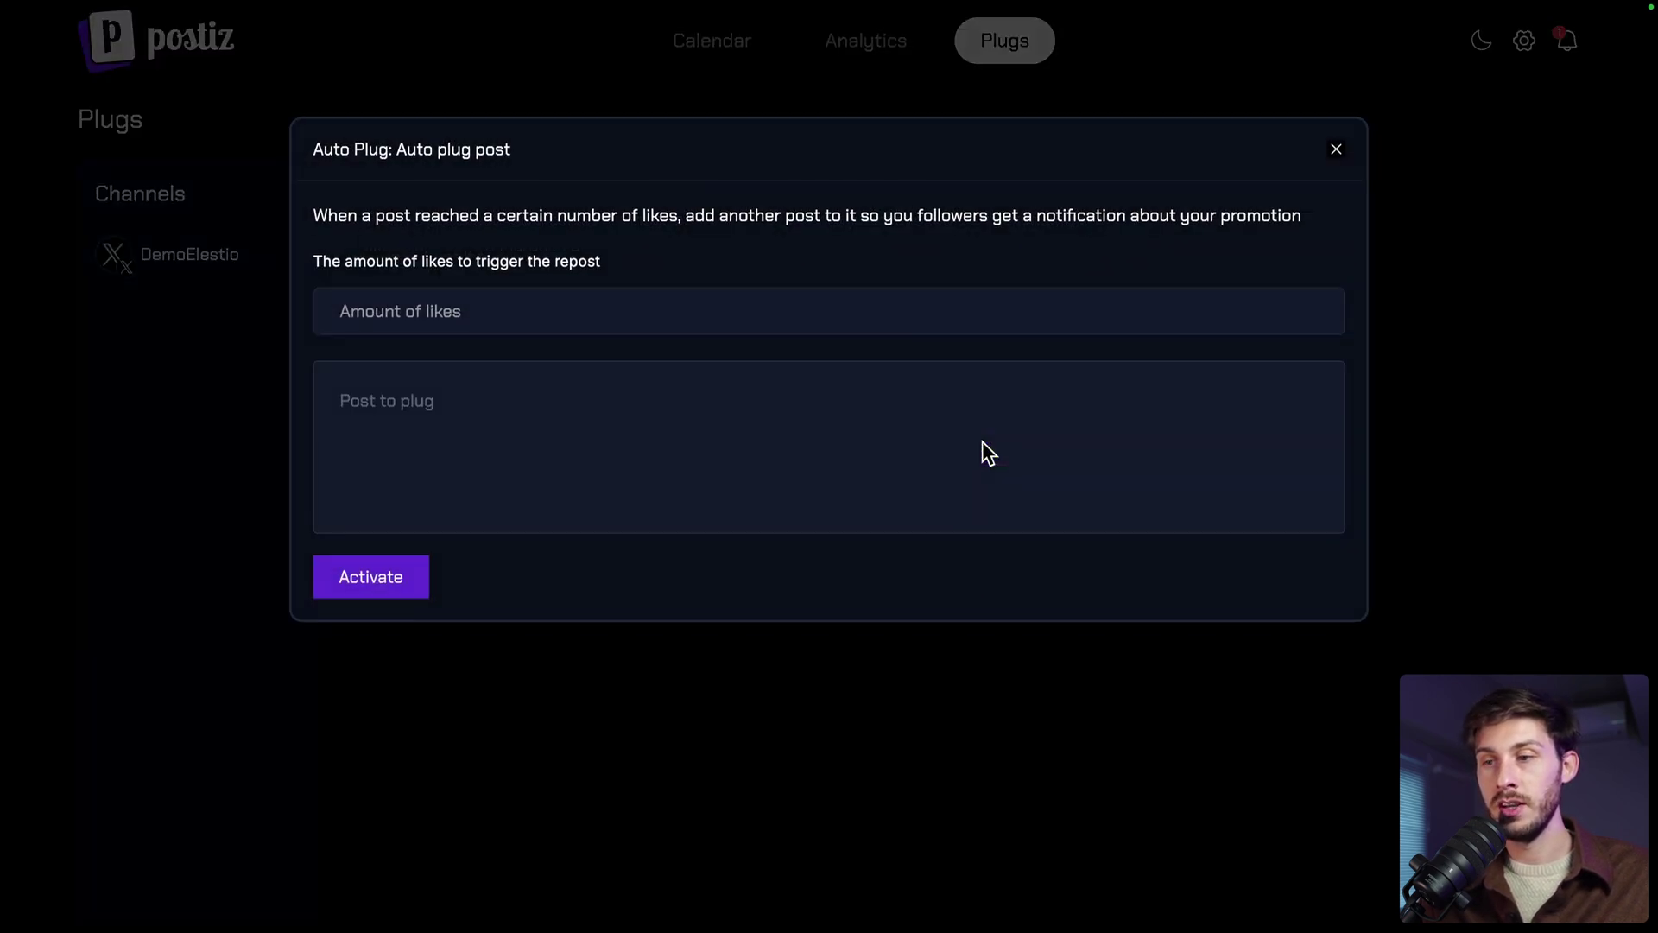
pyautogui.click(505, 421)
pyautogui.press('Escape')
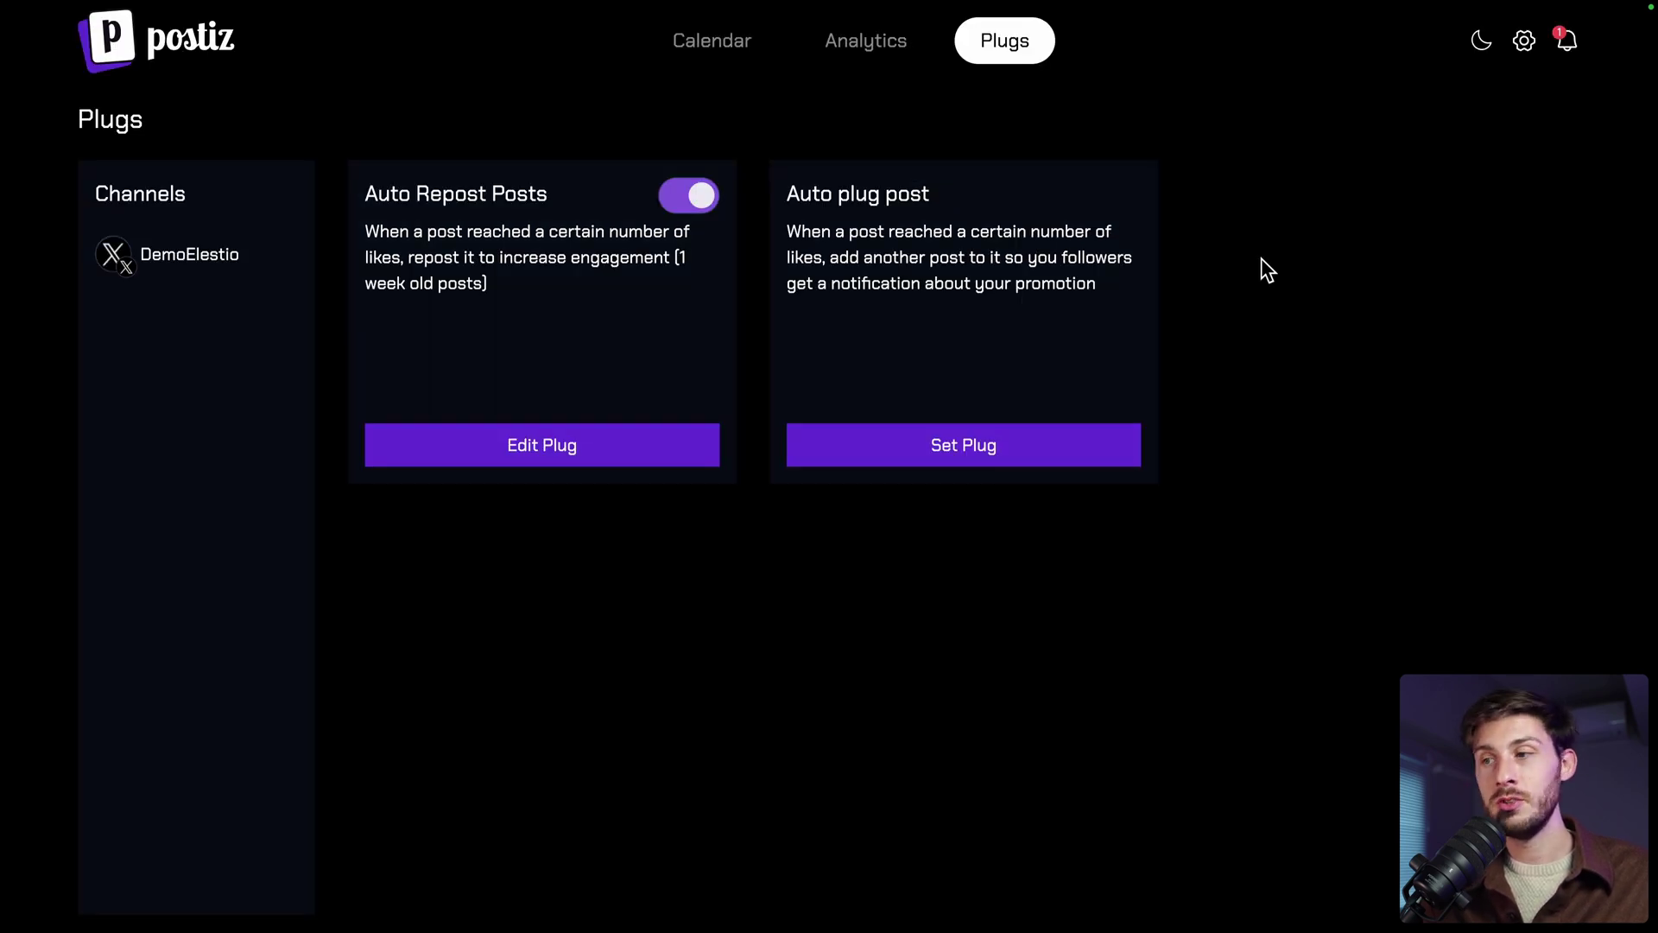
# In team settings, start adding another member and view the available roles
pyautogui.click(1518, 43)
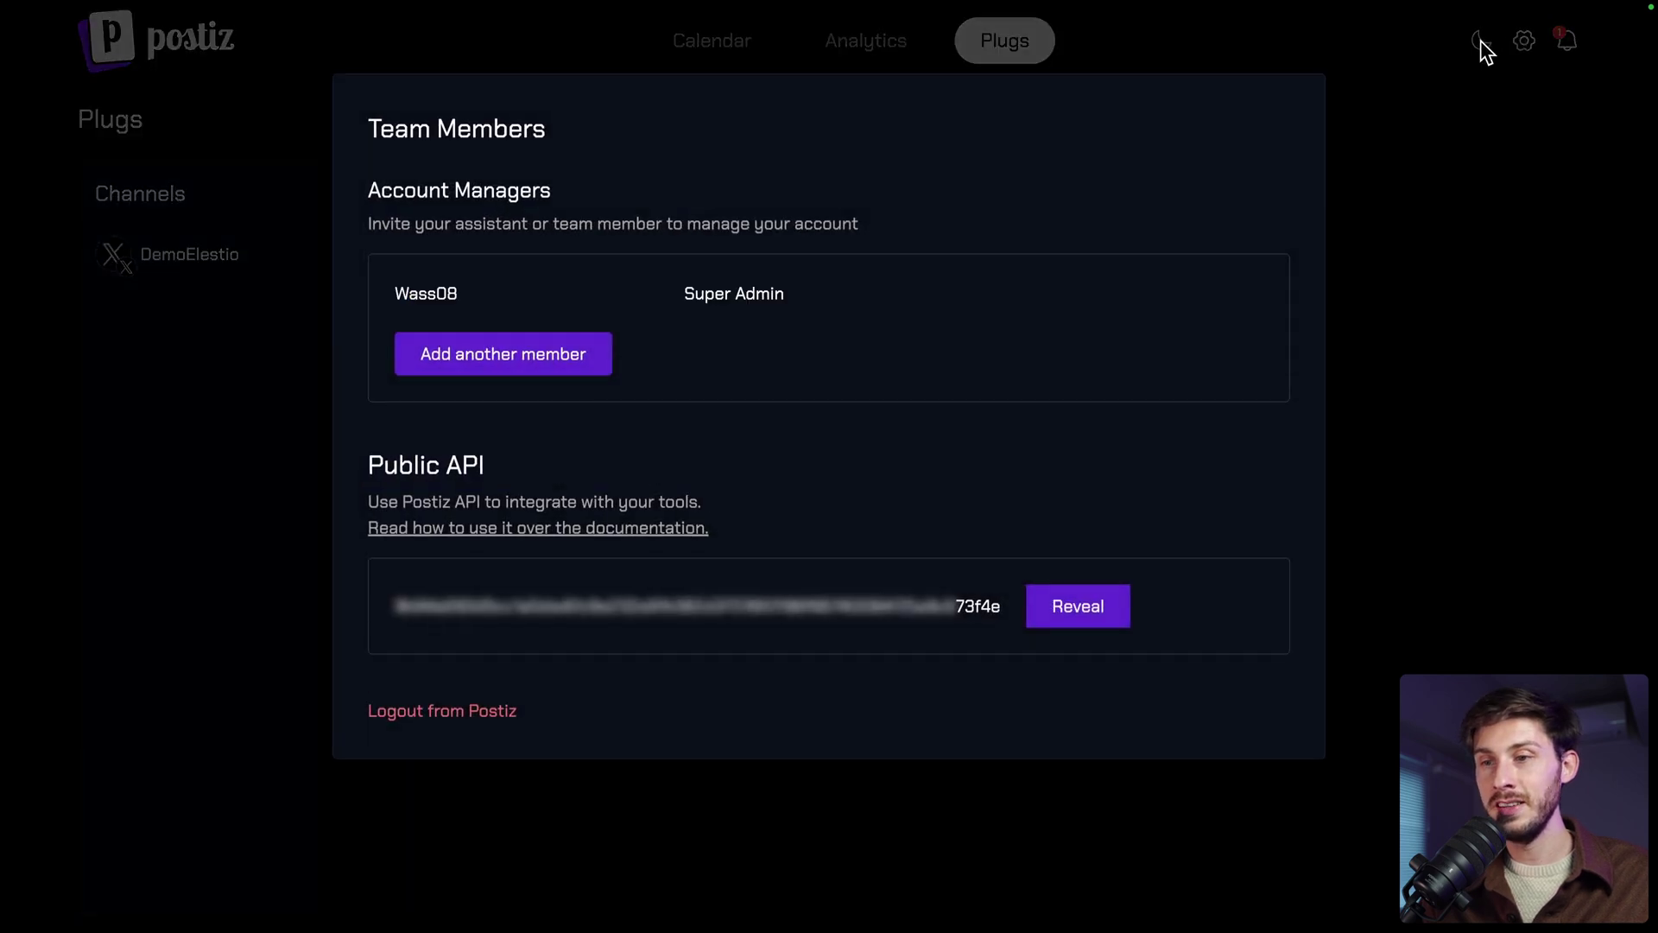
pyautogui.click(541, 367)
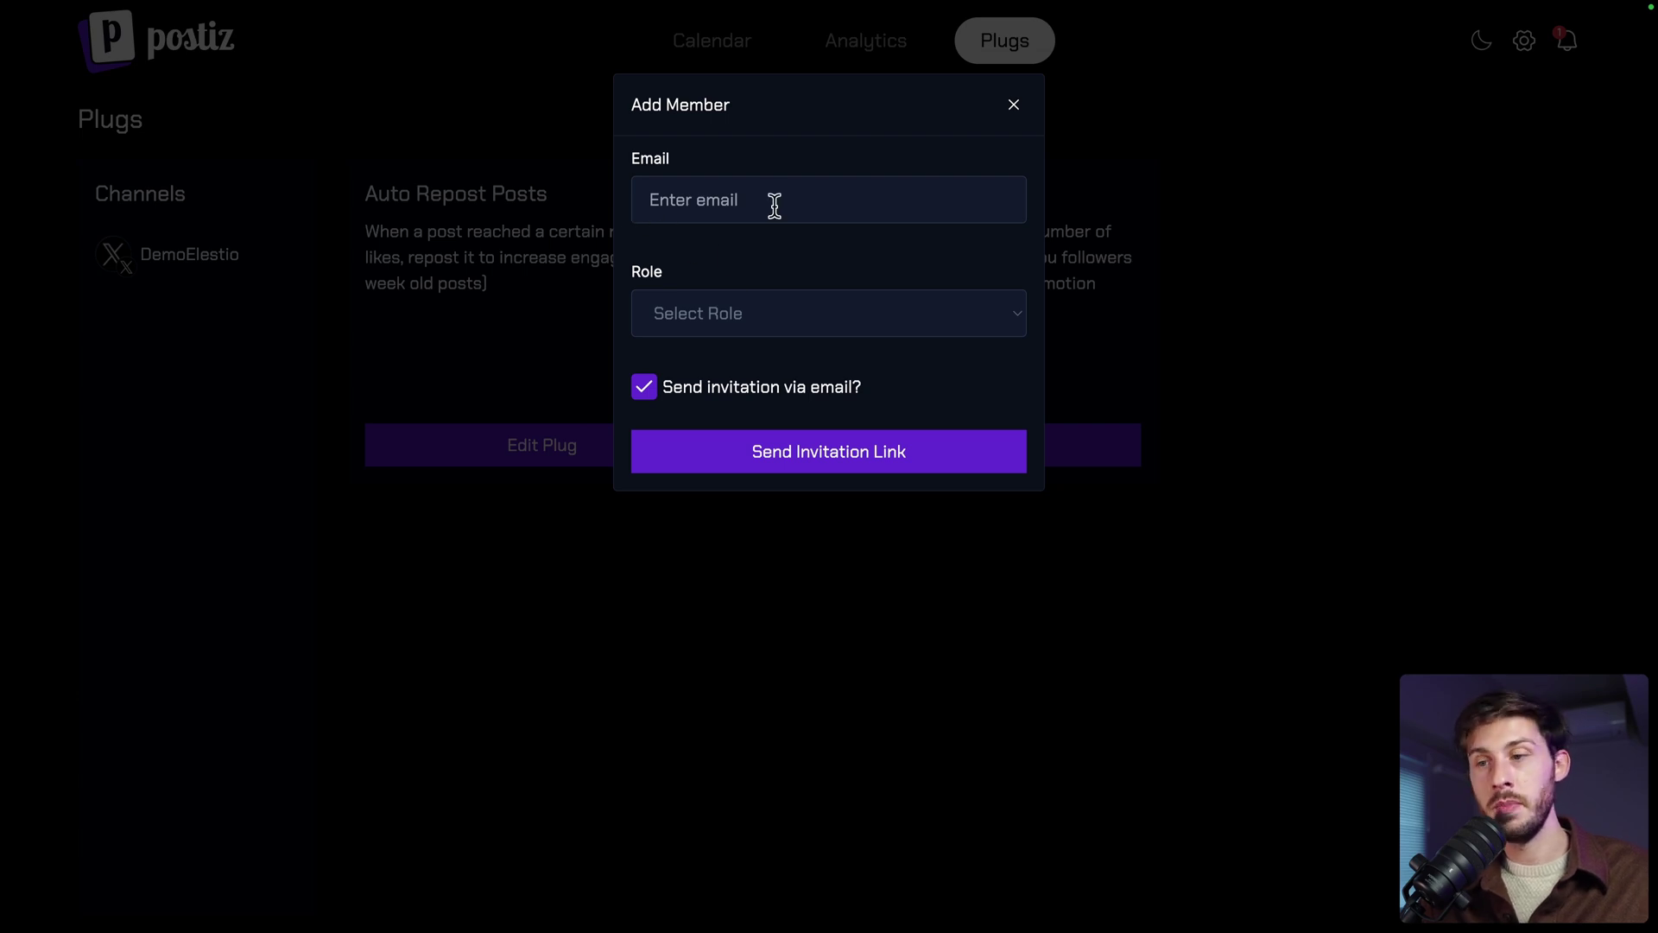
pyautogui.click(757, 314)
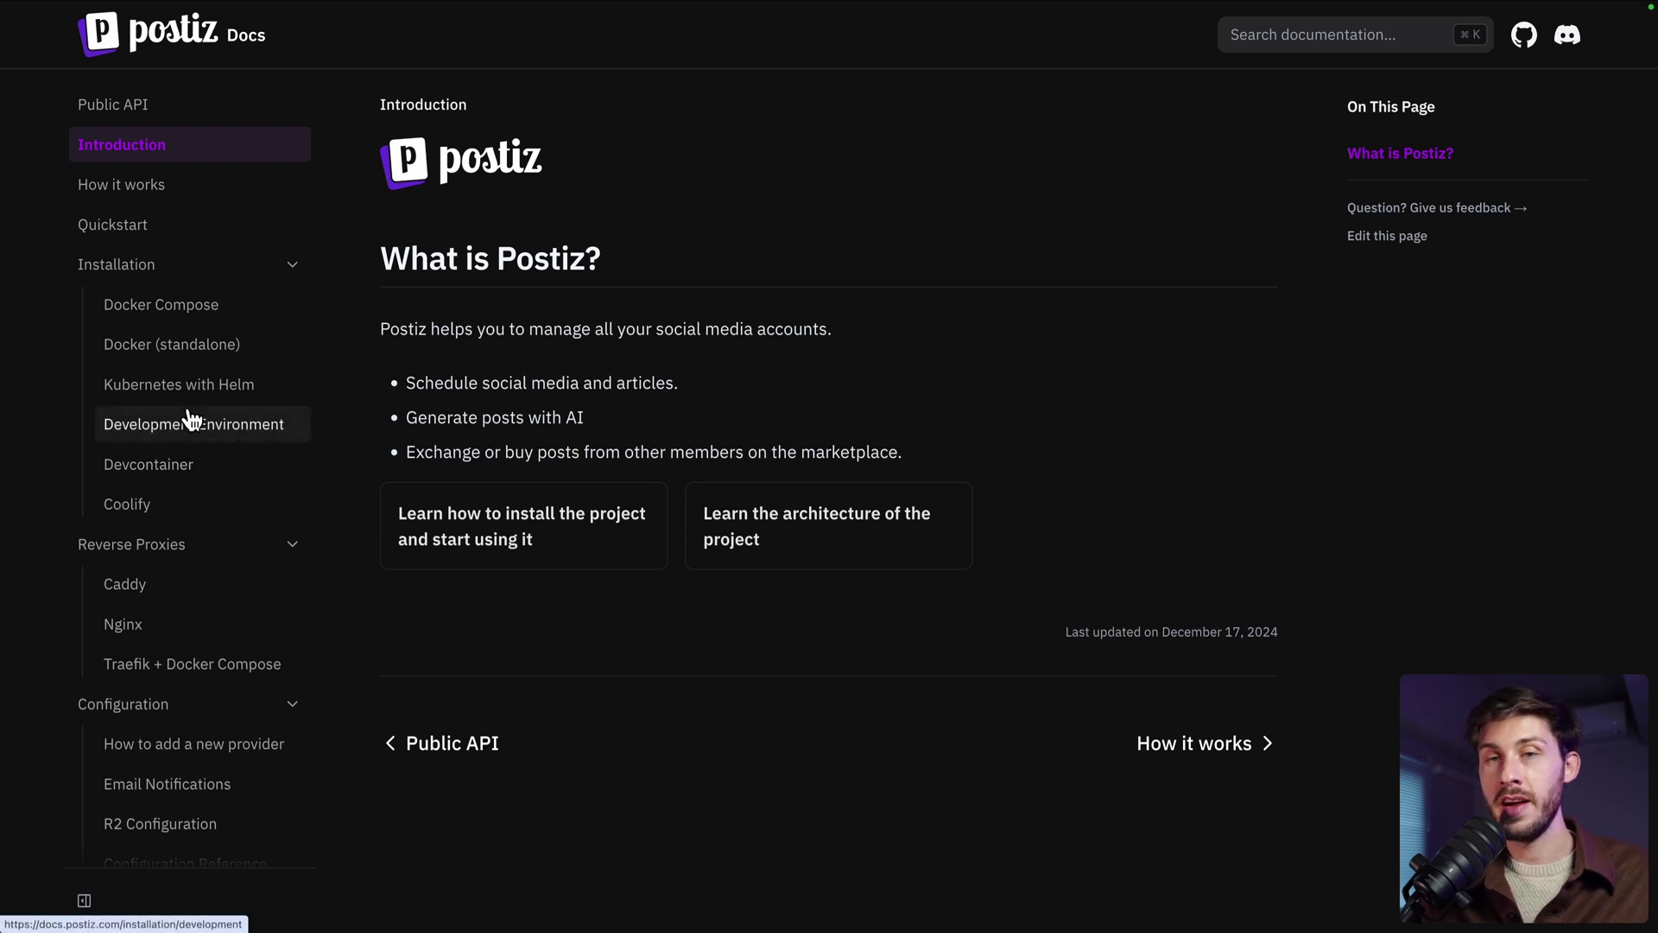
# Open the Discord provider guide under Providers Configuration and scroll to its Redirect URI section
pyautogui.scroll(-10, 191, 421)
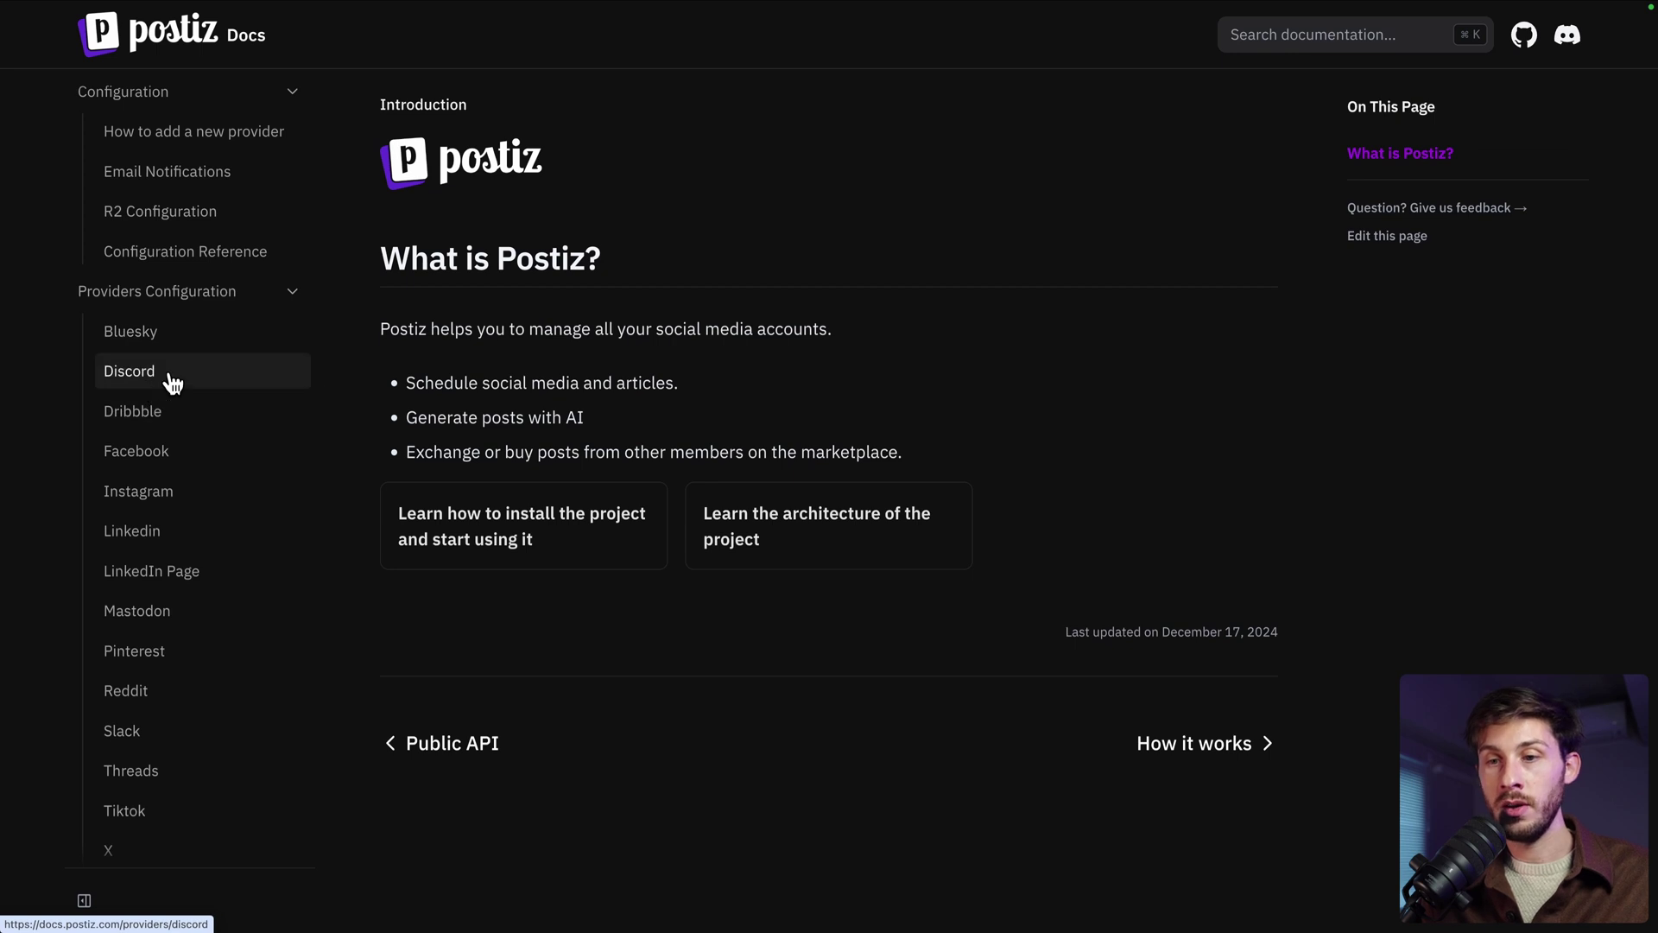
pyautogui.click(169, 378)
pyautogui.scroll(-8, 625, 515)
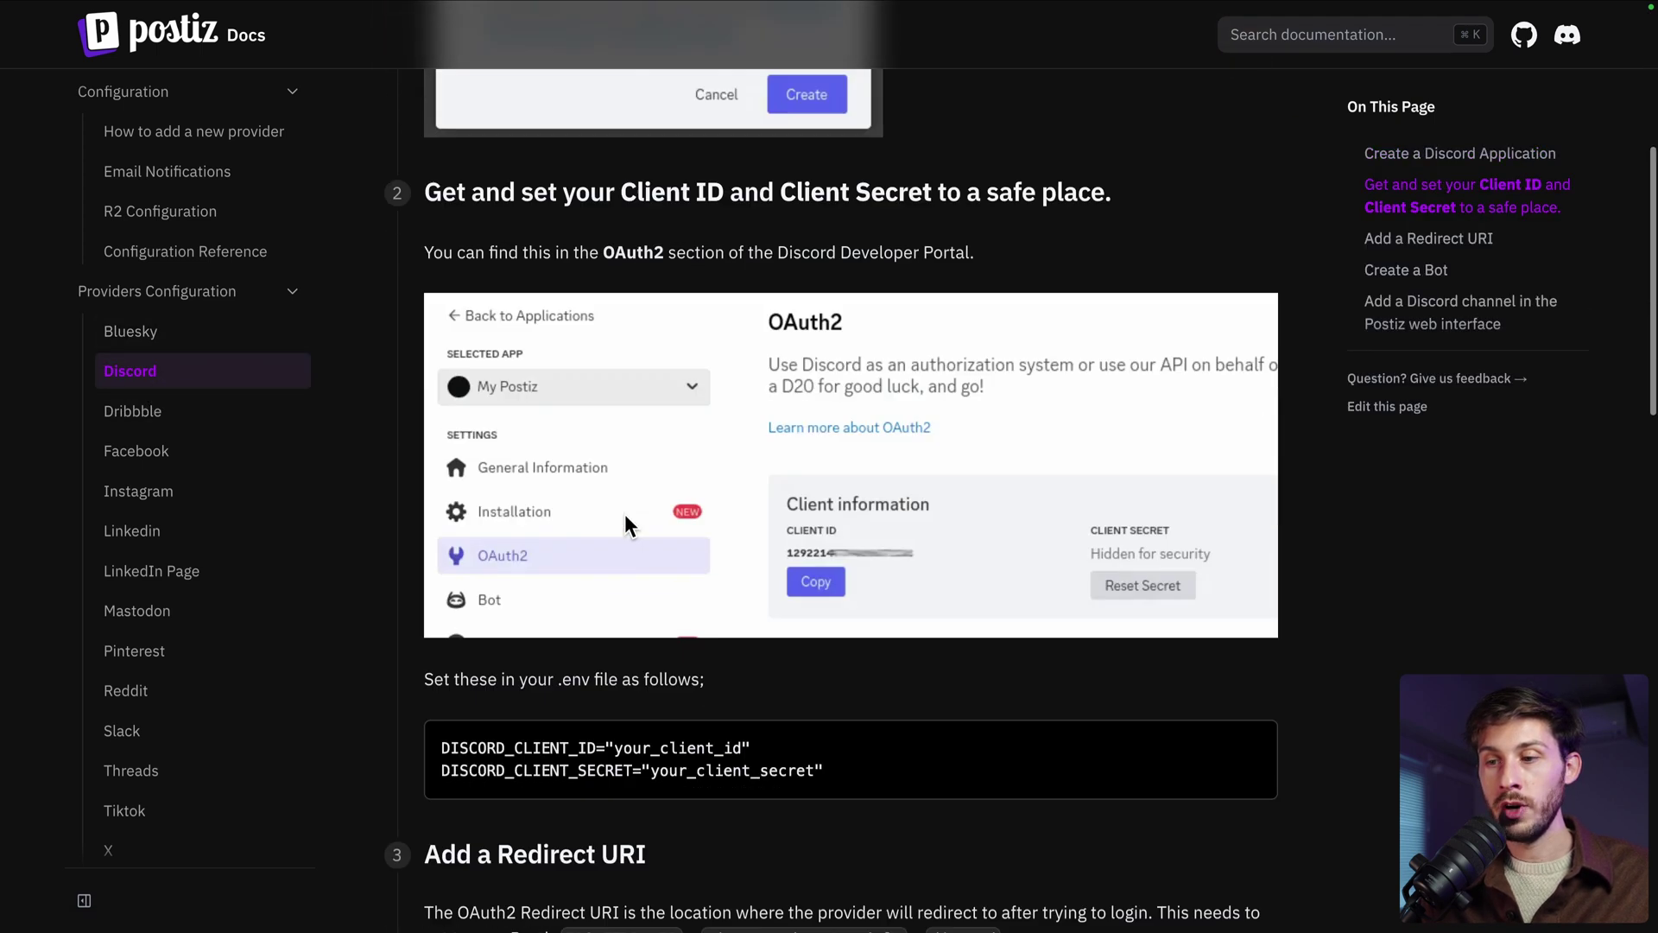
pyautogui.scroll(-4, 624, 515)
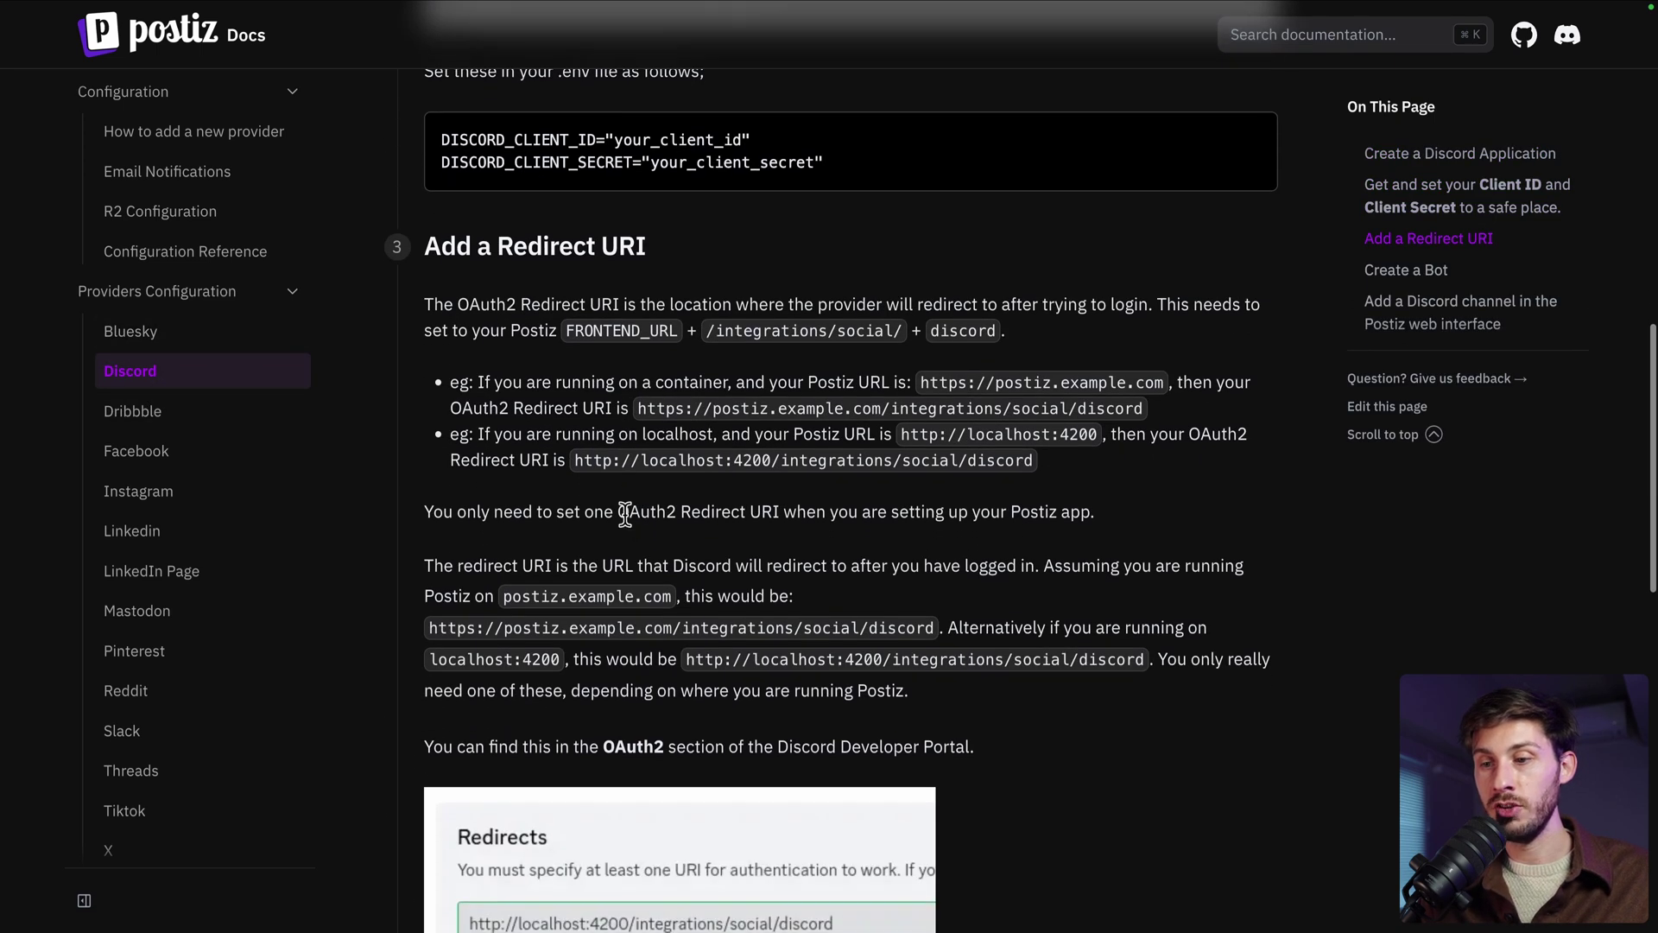
pyautogui.scroll(-5, 624, 514)
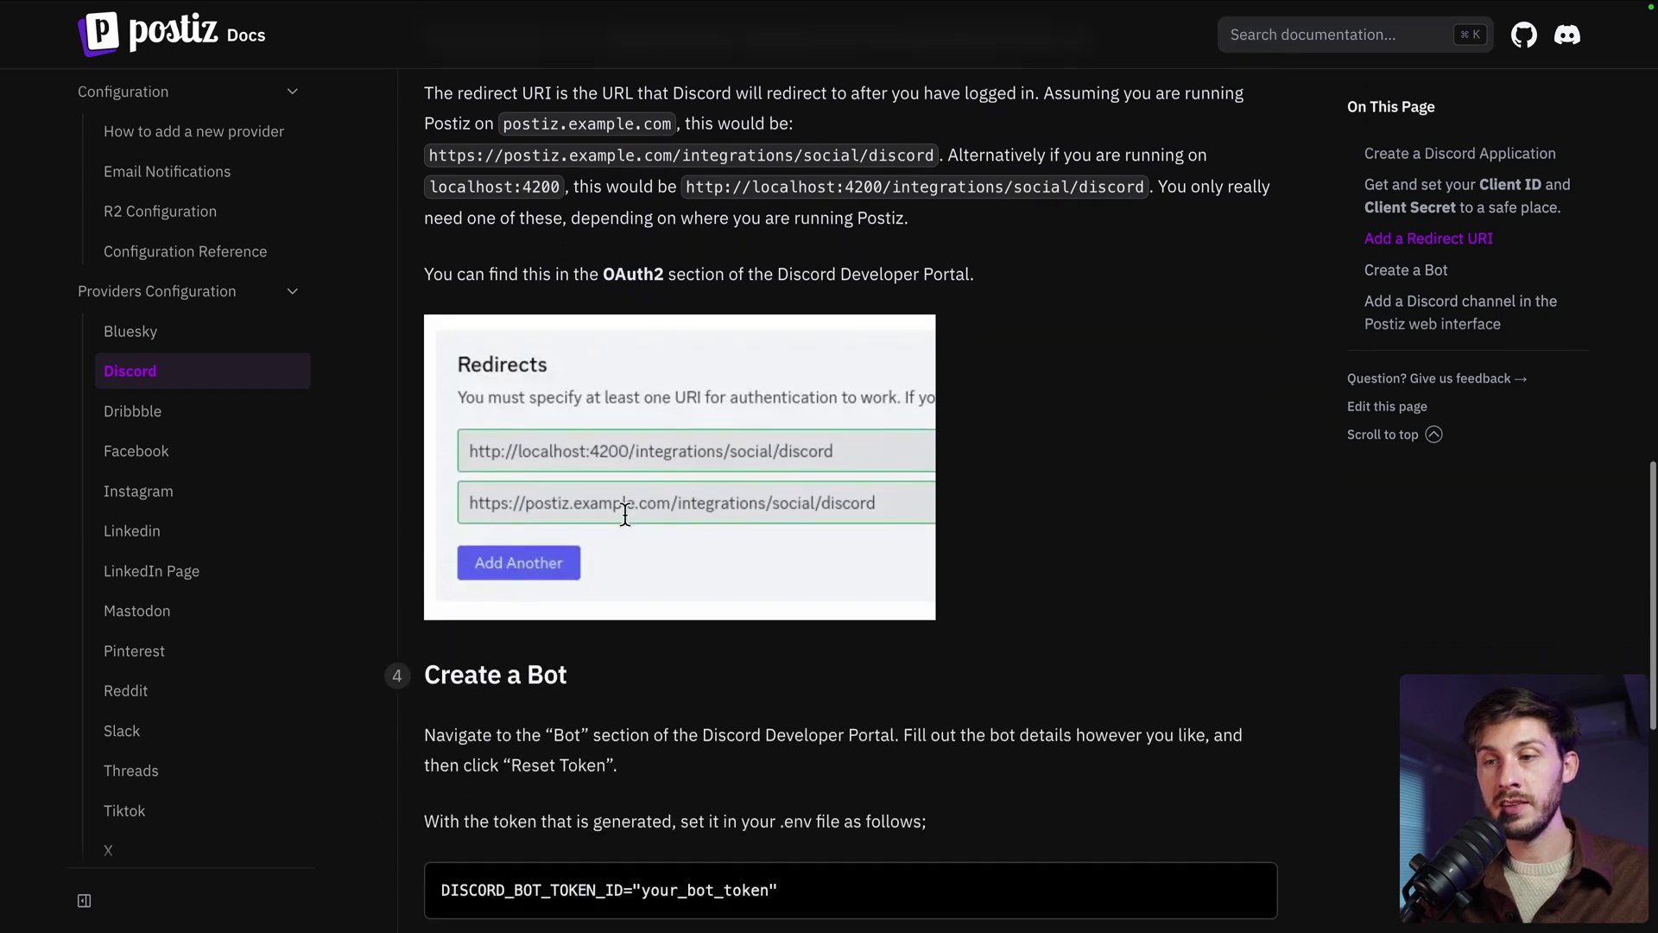